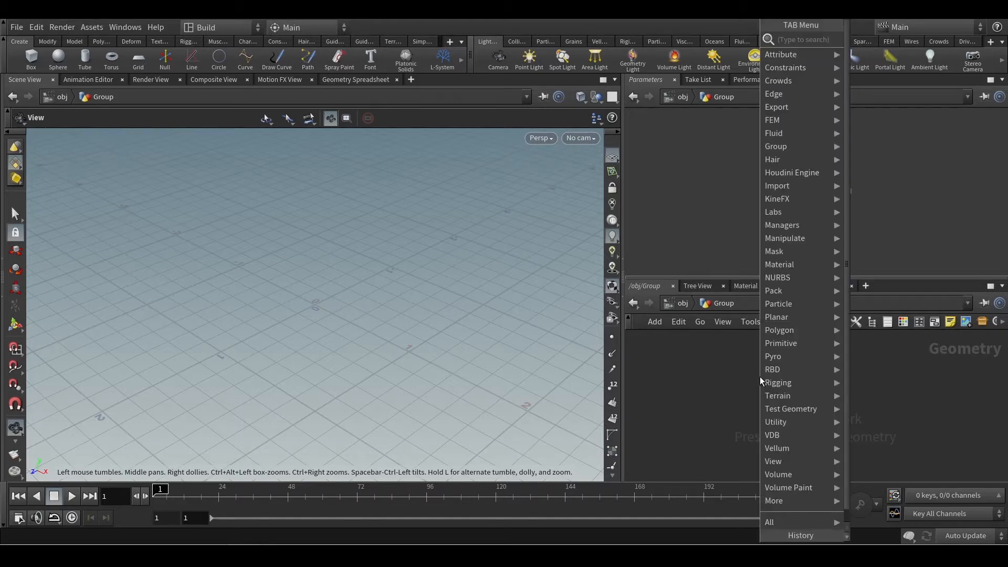
mouse_move(784, 149)
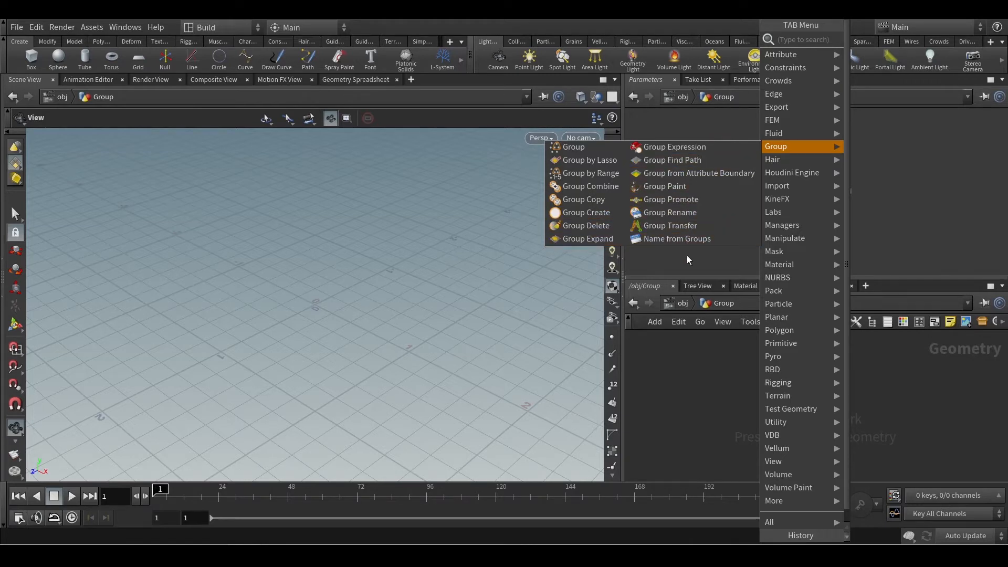
key("Escape")
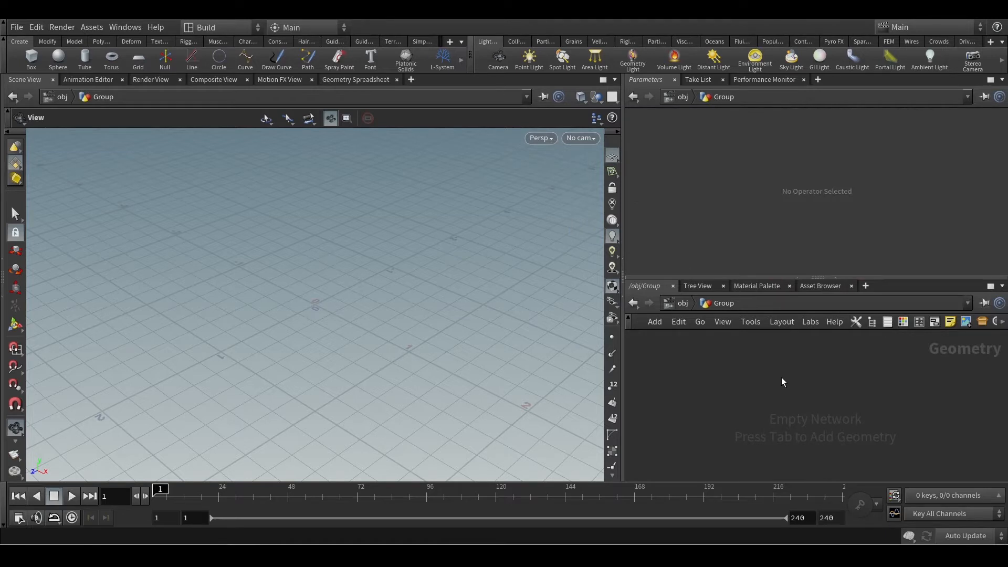
Add a Box node to the empty Group geometry network.
key("Tab")
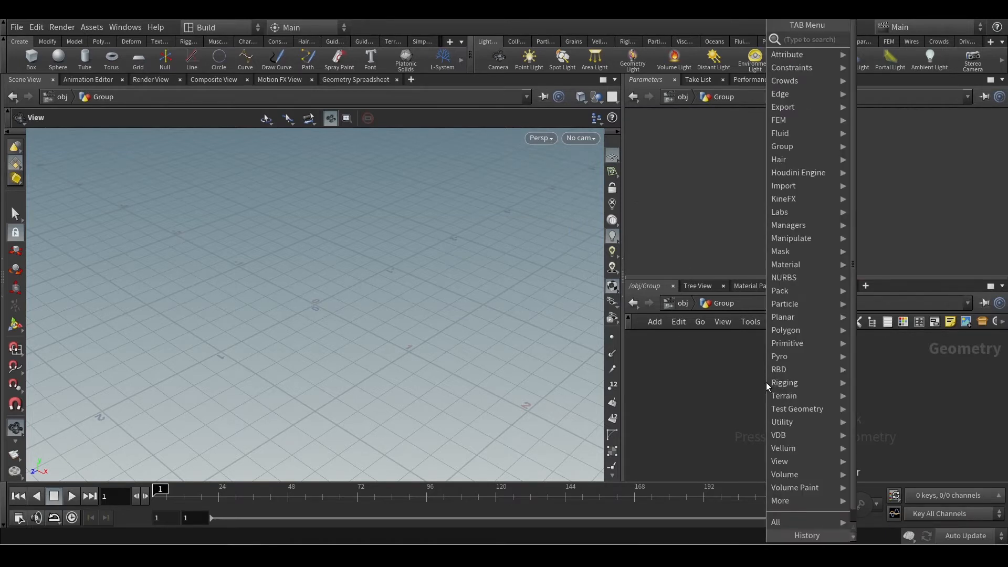
type("box")
key("Return")
left_click(767, 382)
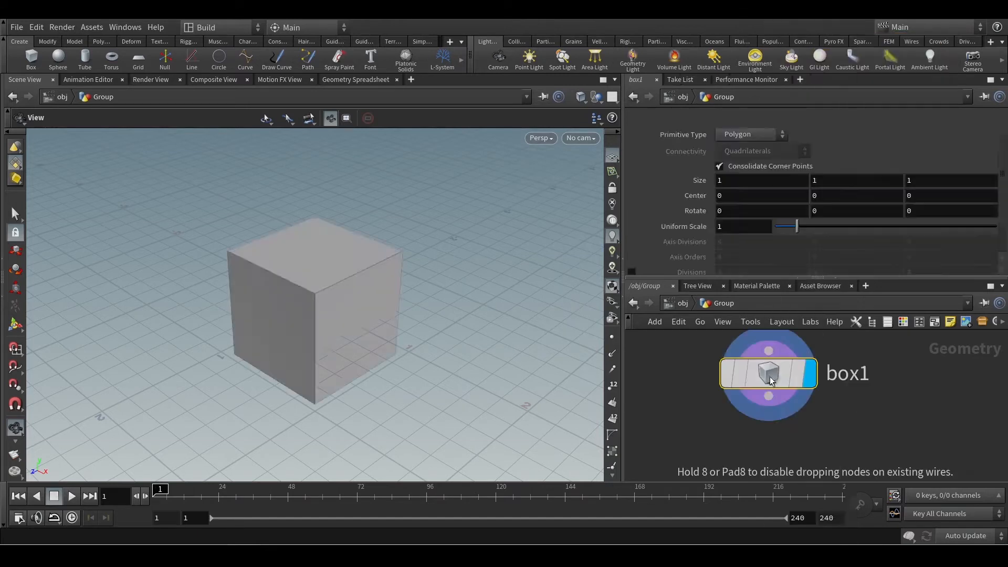
scroll(866, 387, "up", 2)
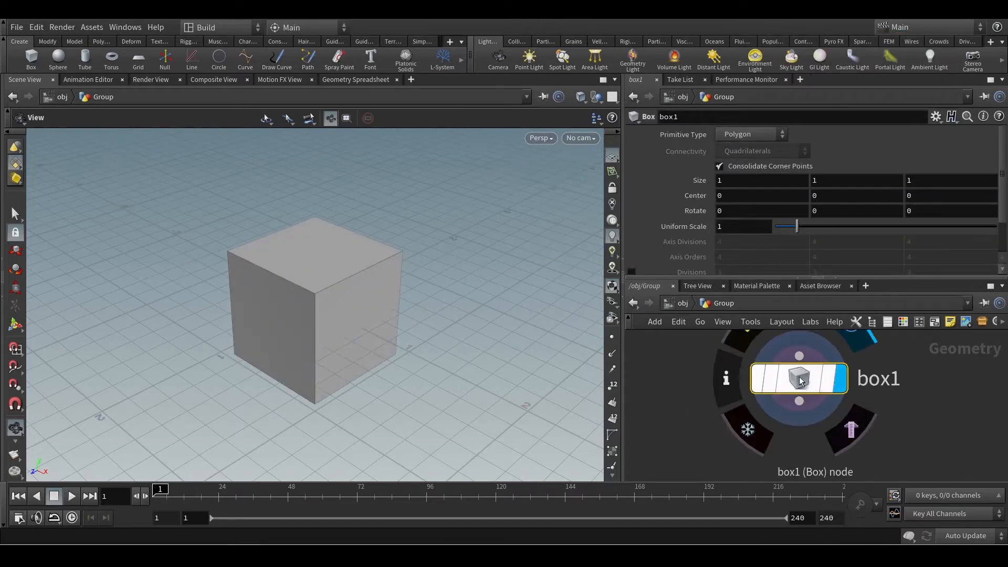
scroll(378, 309, "up", 3)
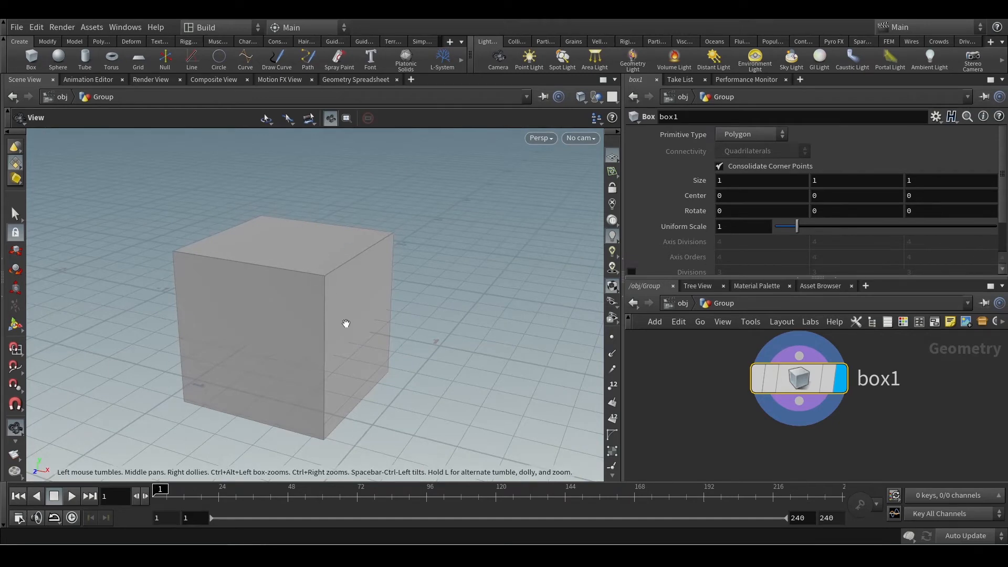
Try subdividing the box with its Divisions option and turn that option off again.
mouse_move(391, 317)
left_mouse_down()
mouse_move(367, 313)
mouse_move(382, 299)
left_mouse_up()
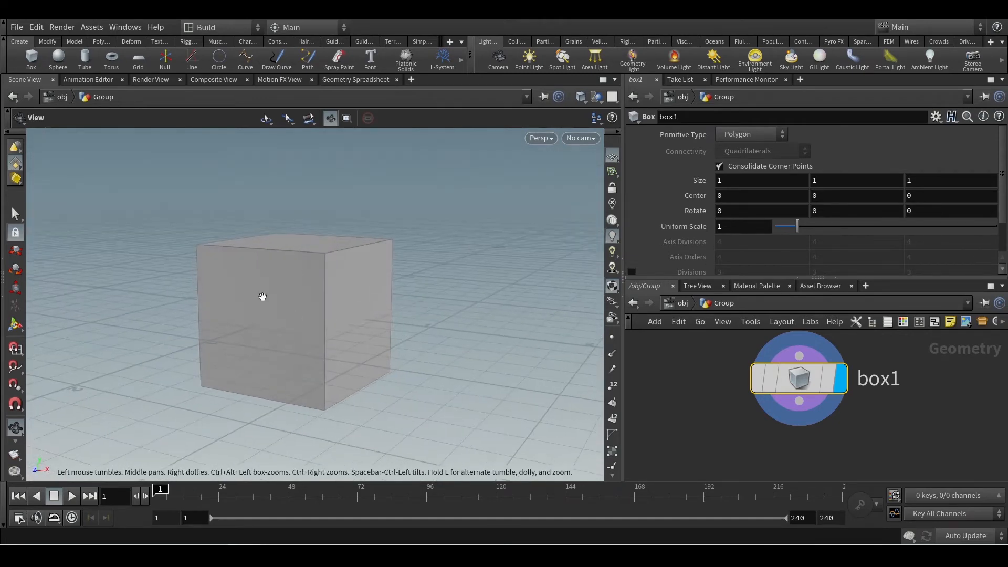
scroll(745, 244, "down", 2)
scroll(749, 226, "up", 2)
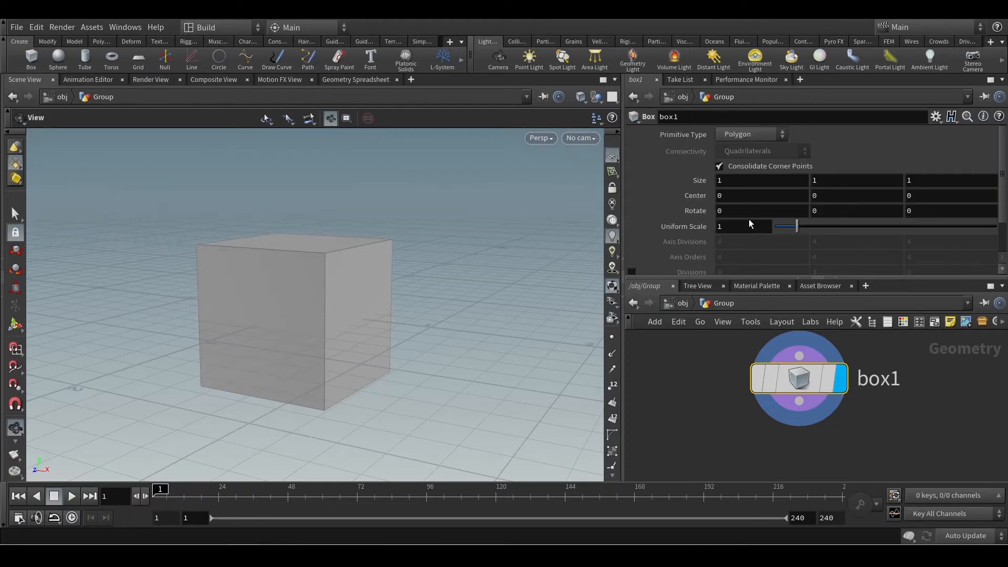
left_click(736, 135)
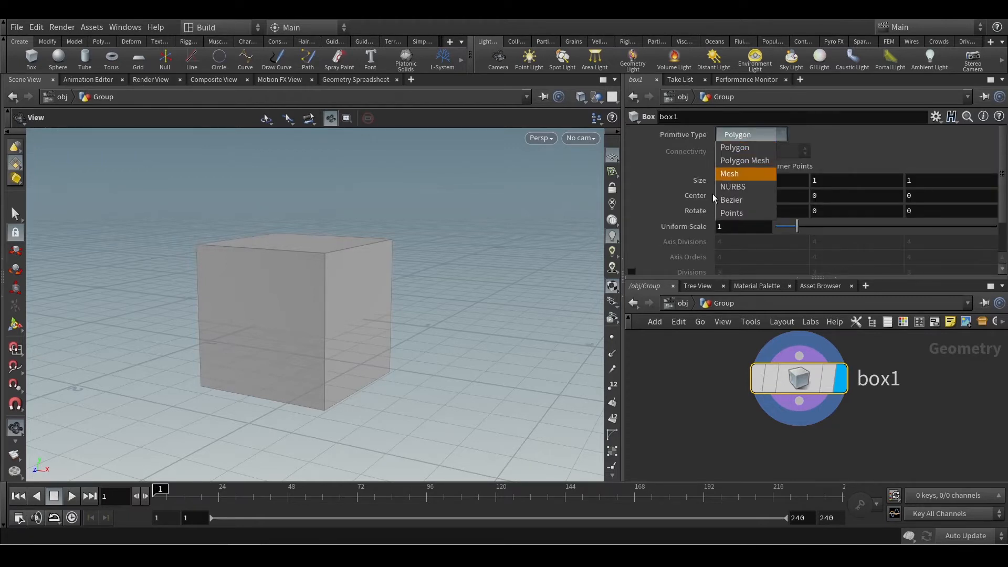
left_click(645, 263)
left_click(631, 271)
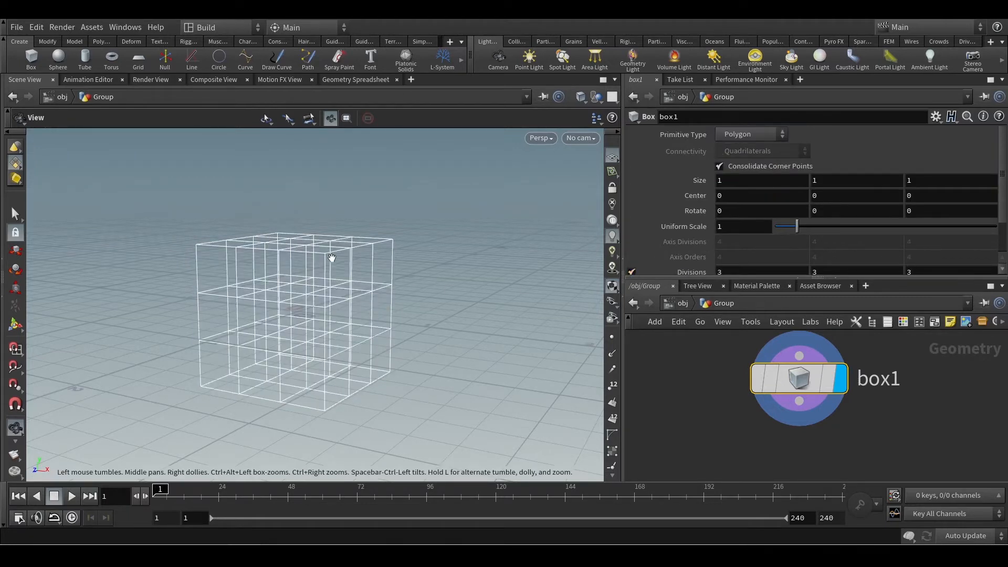
left_click_drag(331, 255, 344, 275)
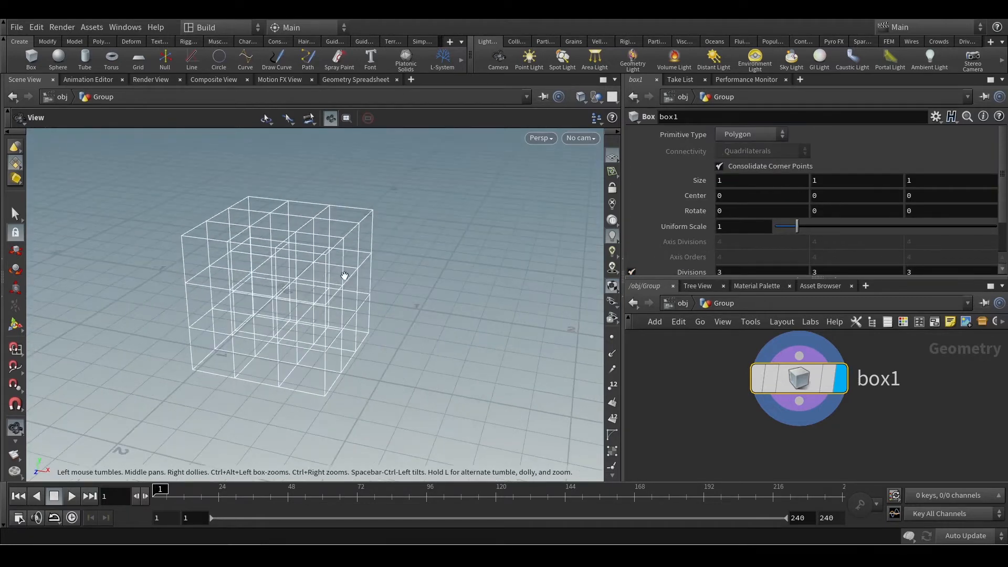
left_click(632, 272)
Change the box's primitive type to Polygon Mesh and link its second and third axis divisions to the first with absolute channel references.
left_click(752, 135)
left_click(742, 160)
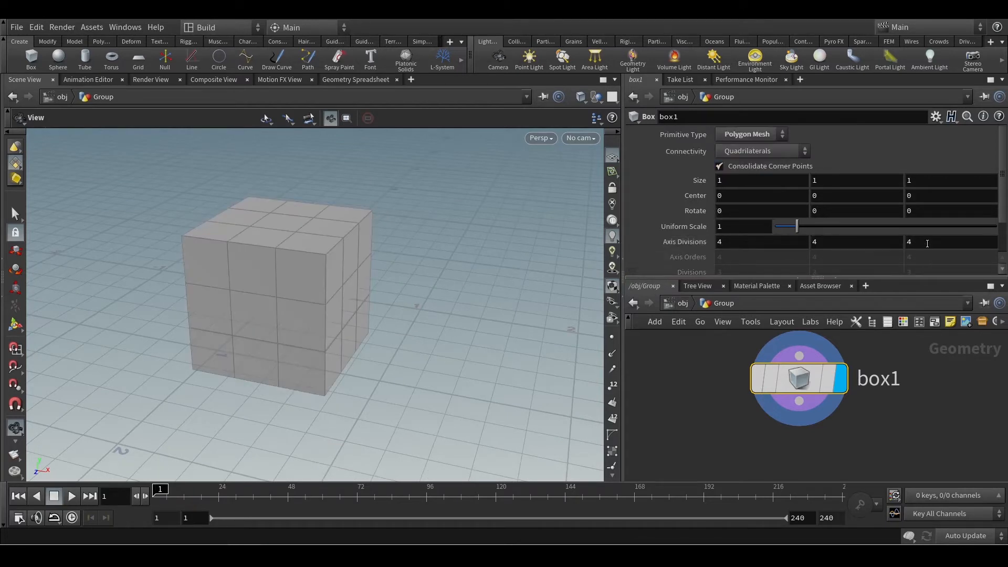
left_click(751, 241)
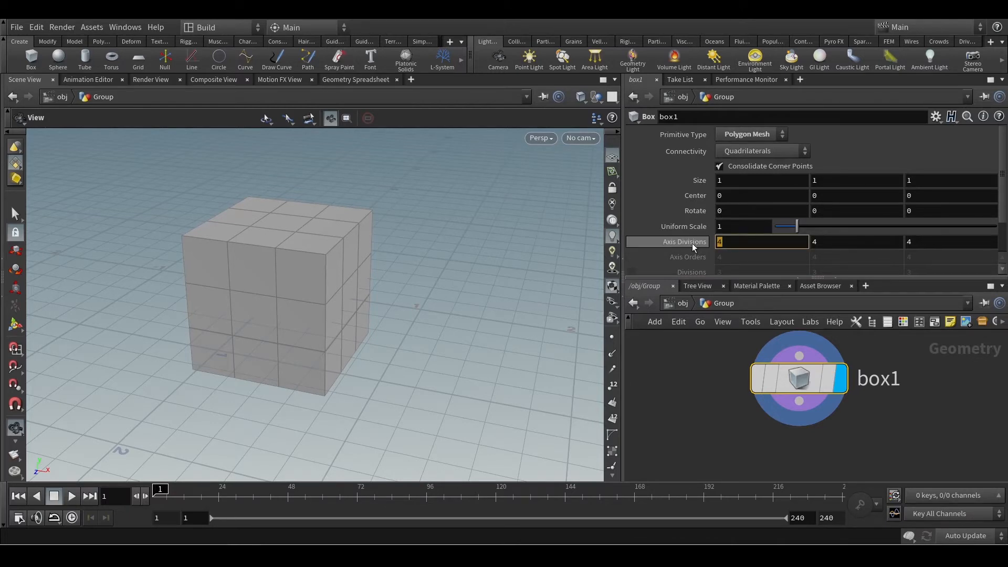
left_click_drag(692, 244, 833, 245)
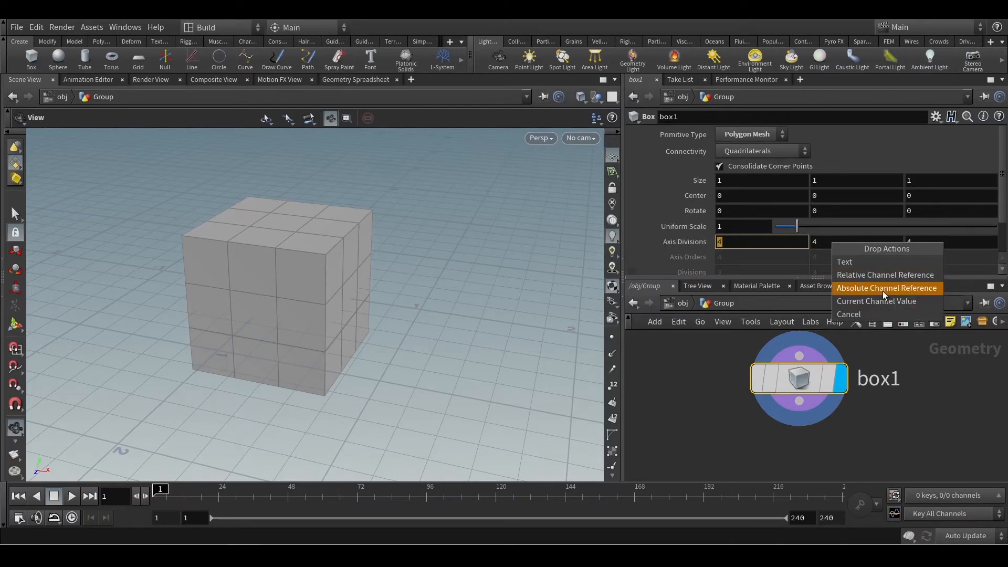
left_click(883, 289)
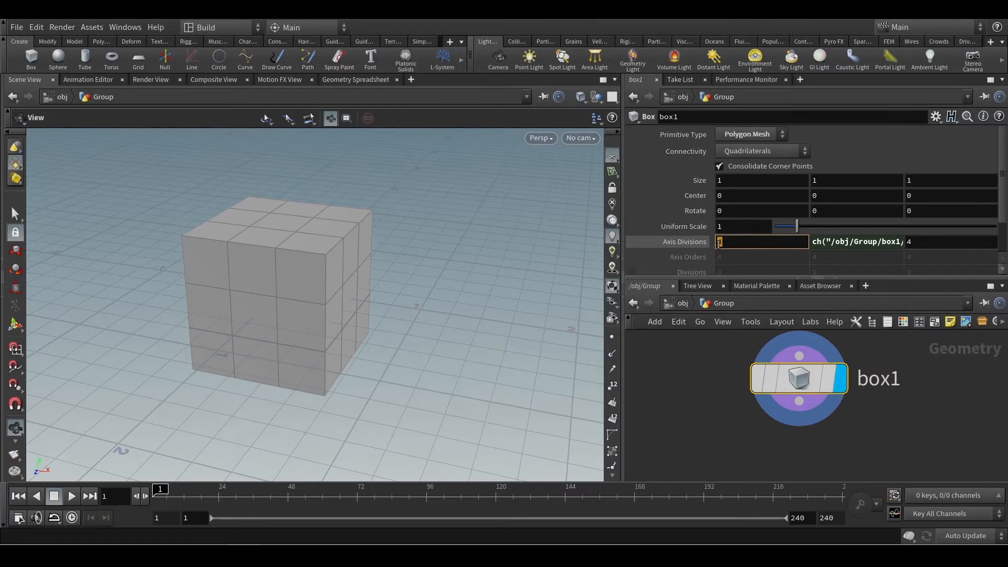
left_click_drag(965, 242, 964, 243)
left_click(946, 288)
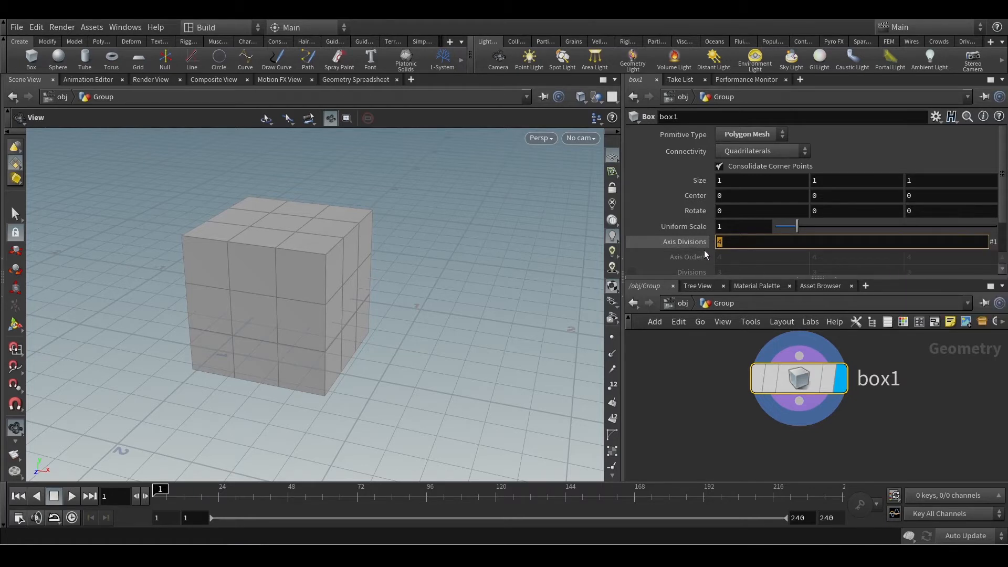
Set the first of the box's linked axis divisions to 10.
type("10")
key("Return")
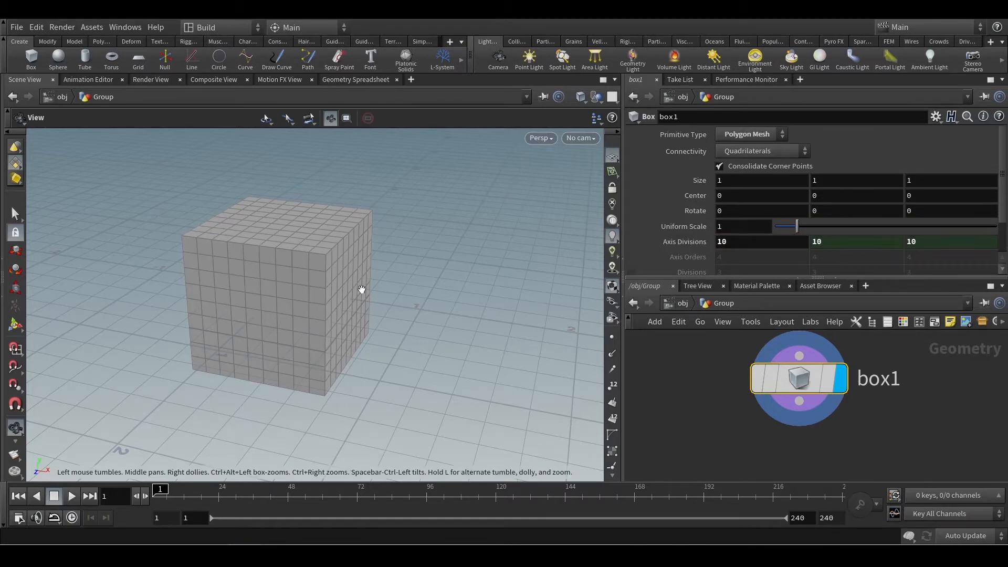
Use the Select tool to try selecting an irregular patch of faces on one side of the box.
left_click_drag(360, 288, 427, 321)
mouse_move(794, 385)
scroll(731, 408, "down", 2)
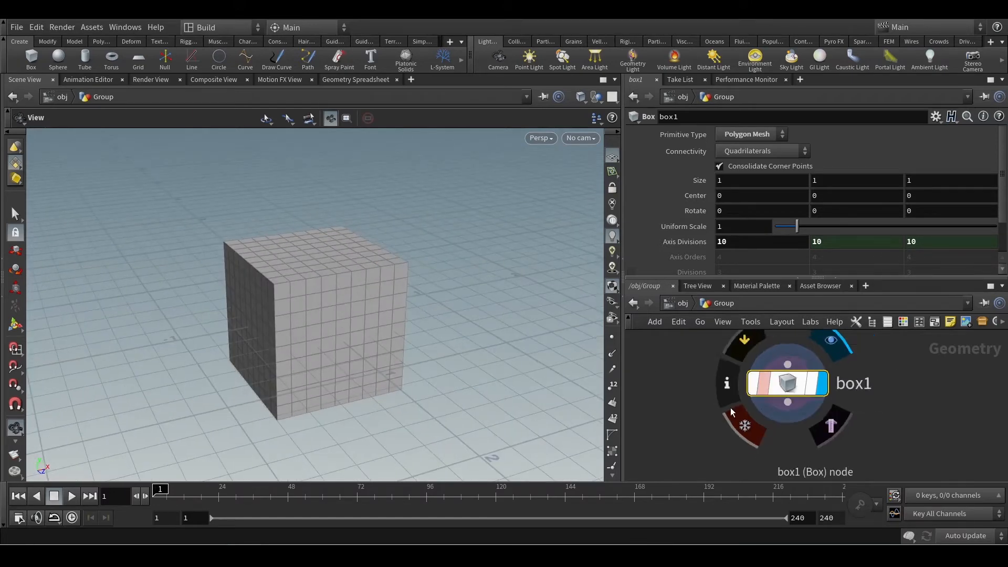
middle_click_drag(695, 413, 700, 380)
scroll(701, 383, "down", 1)
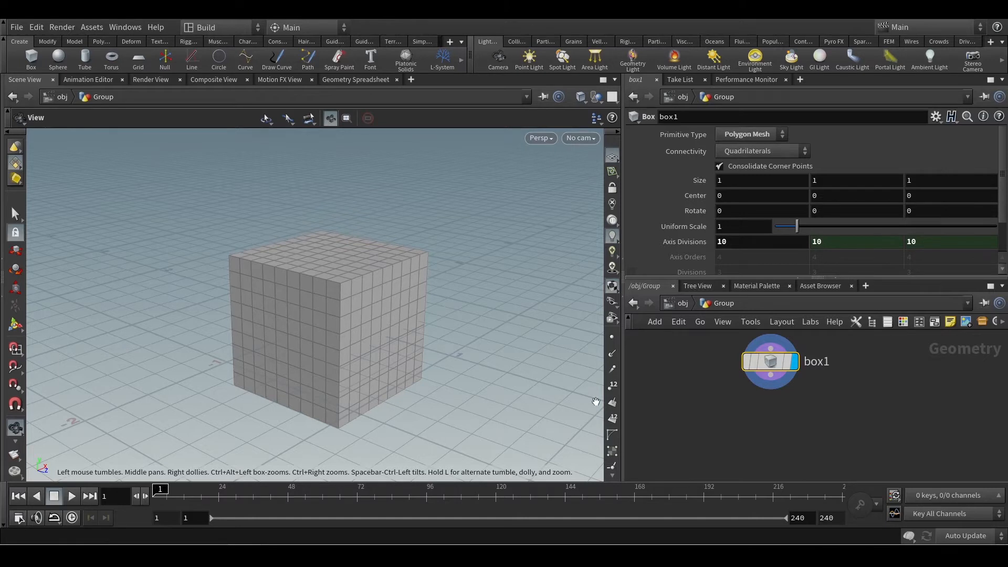
left_click(12, 216)
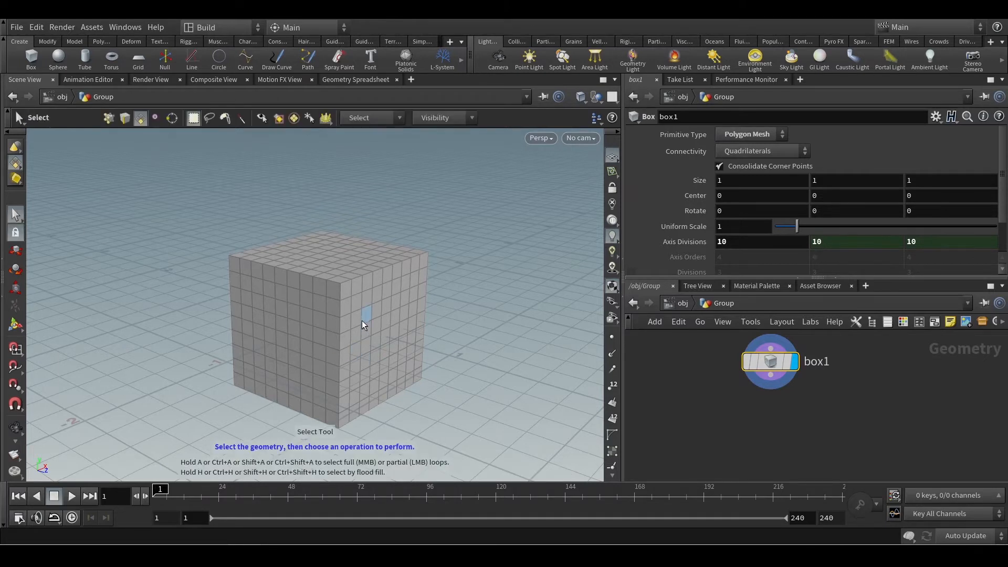
left_click_drag(361, 321, 407, 342)
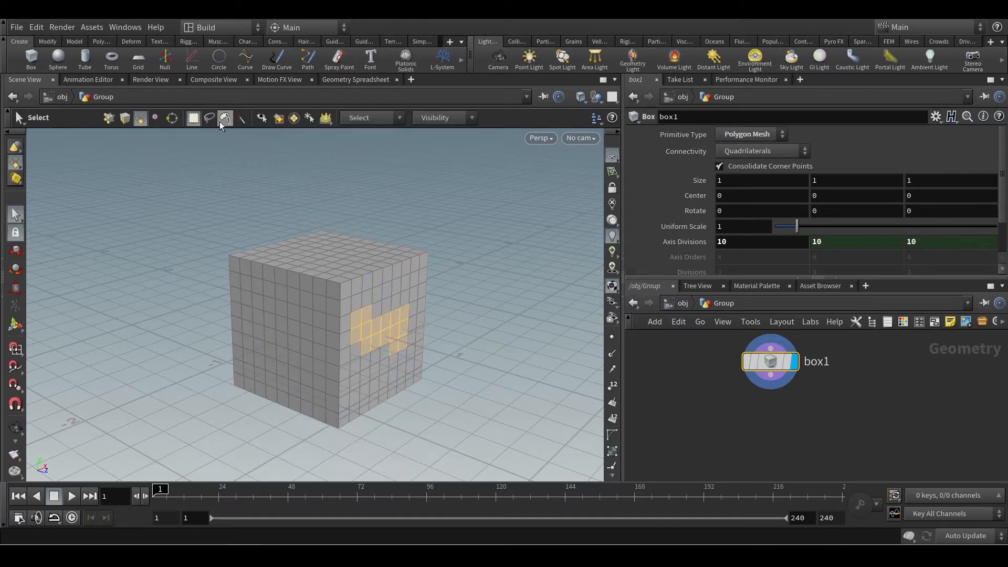
mouse_move(261, 312)
left_mouse_down()
mouse_move(257, 365)
mouse_move(267, 329)
left_mouse_up()
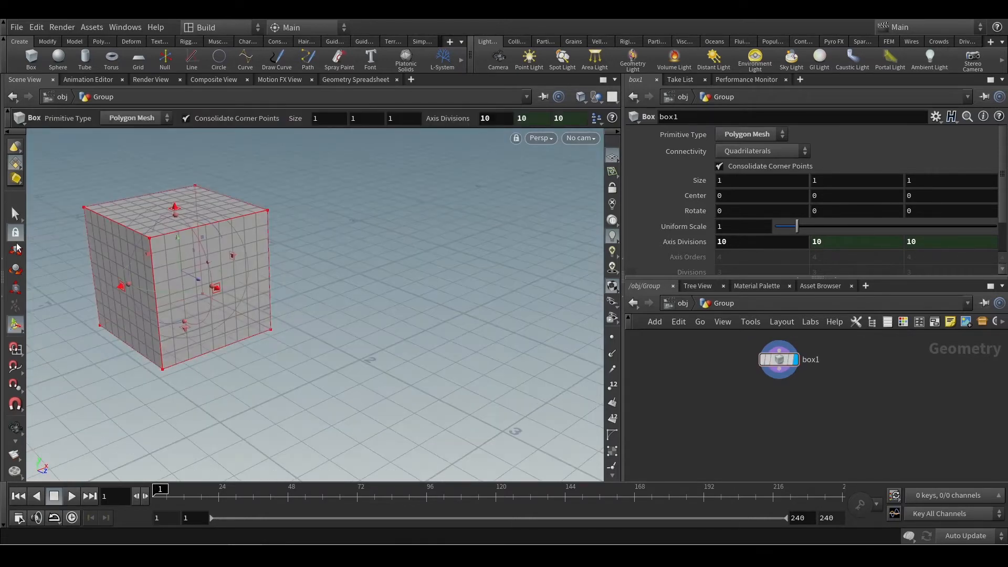
Try a partial loop selection along one row of faces on the side of the box.
left_click(16, 212)
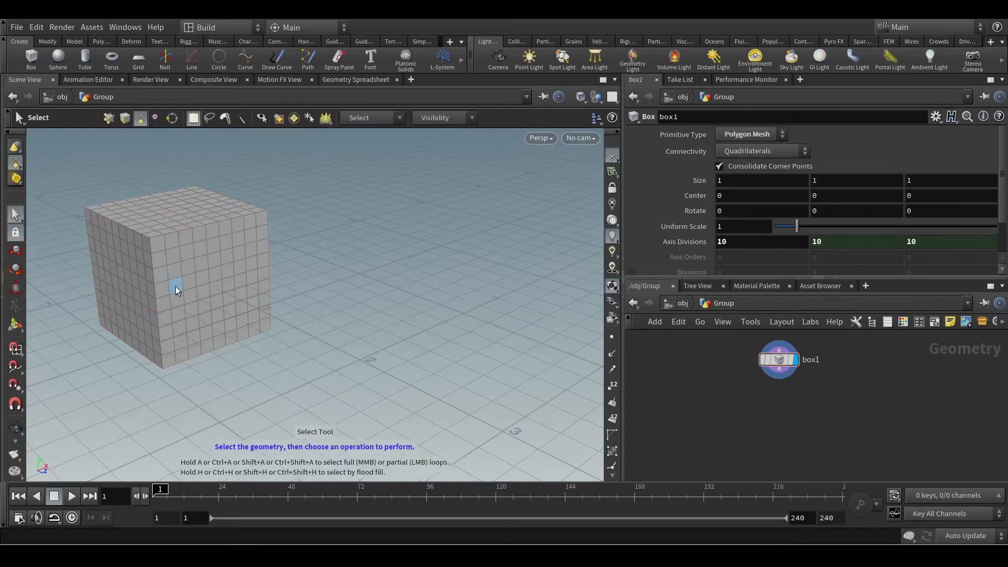
key("shift+a")
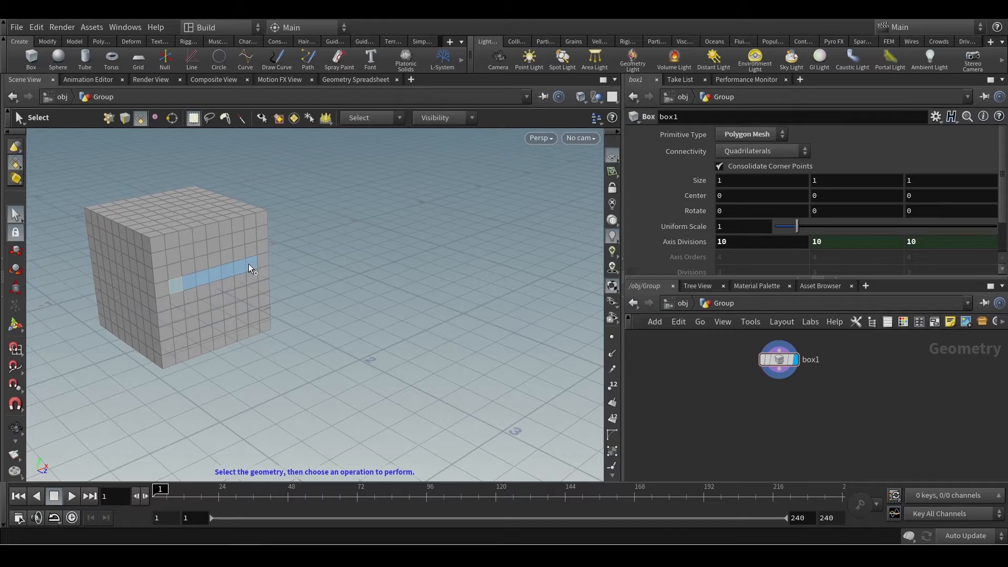
left_click_drag(247, 264, 196, 278, "alt")
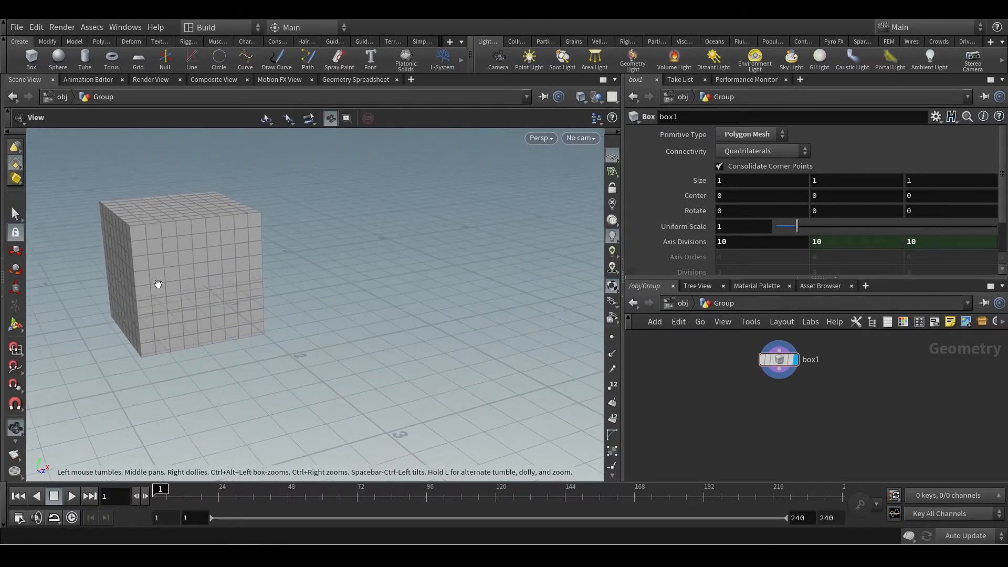
Select a horizontal band of faces two rows high across the box's front side with a selection rectangle.
scroll(158, 281, "up", 1, "alt")
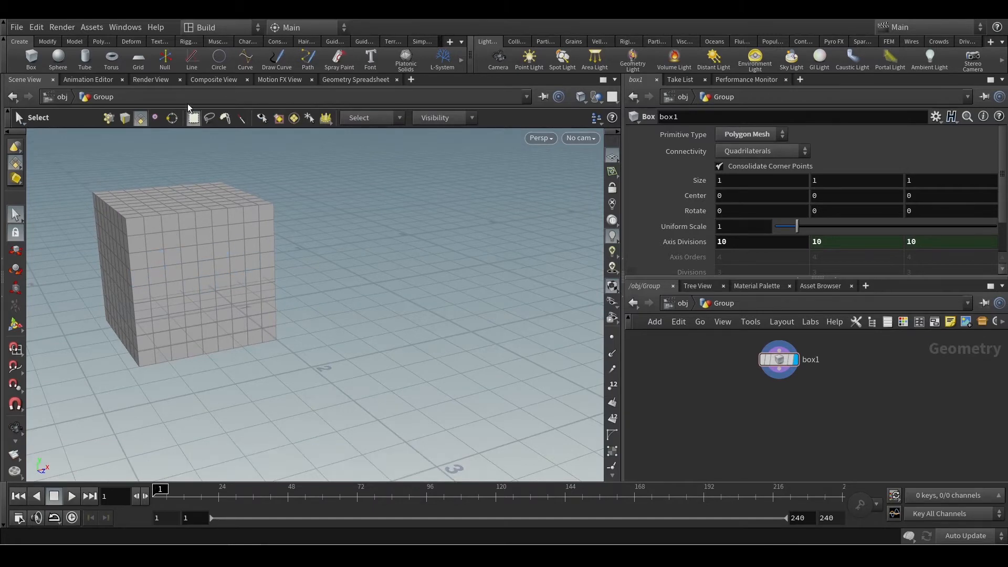
left_click_drag(369, 271, 337, 250, "alt")
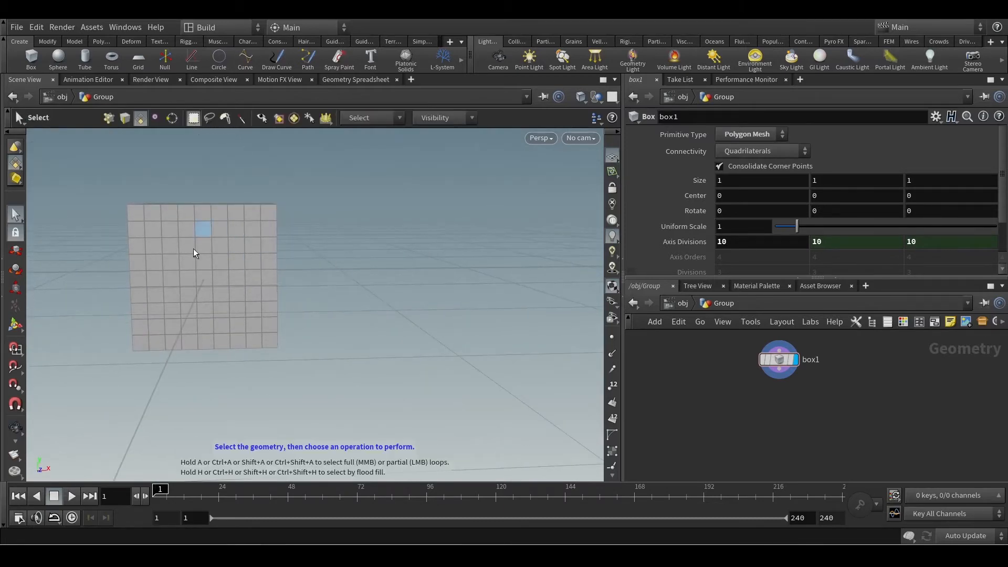
left_click_drag(100, 268, 286, 278)
Remove the stray faces on the adjacent side of the box from the band selection.
left_click_drag(306, 313, 307, 290, "alt")
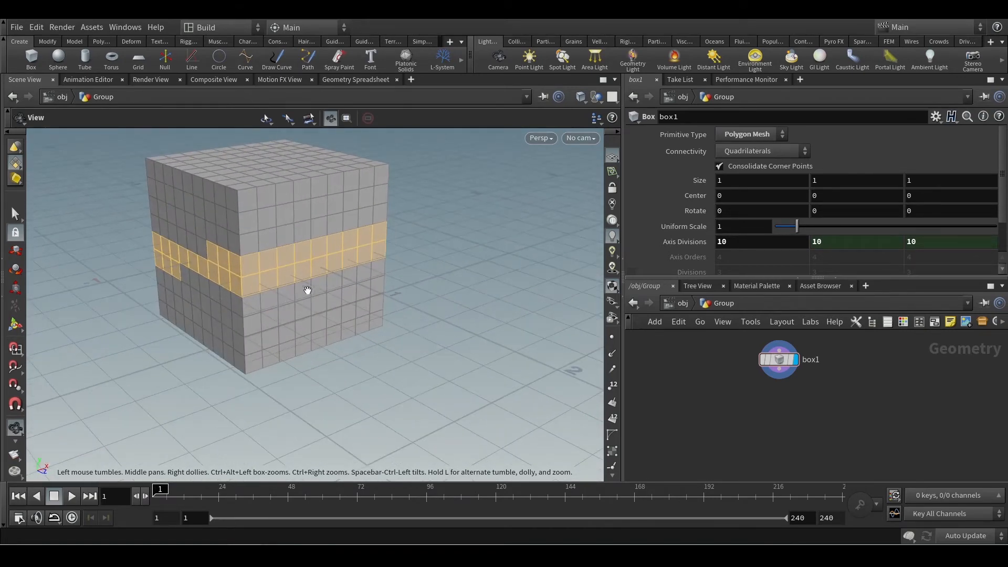
left_click_drag(120, 283, 162, 285, "alt")
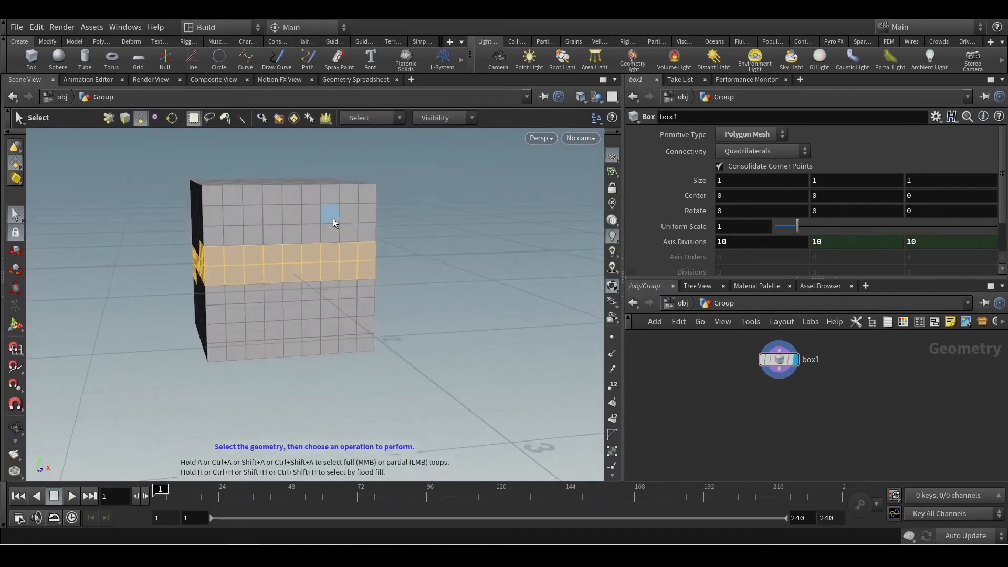
left_click_drag(227, 308, 328, 307, "alt")
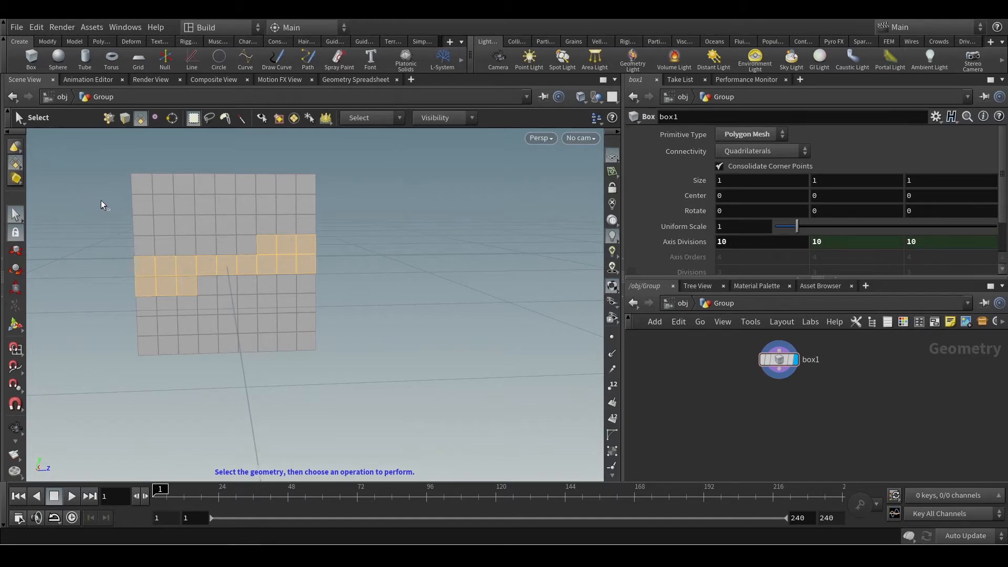
left_click_drag(102, 196, 327, 292)
key("Escape")
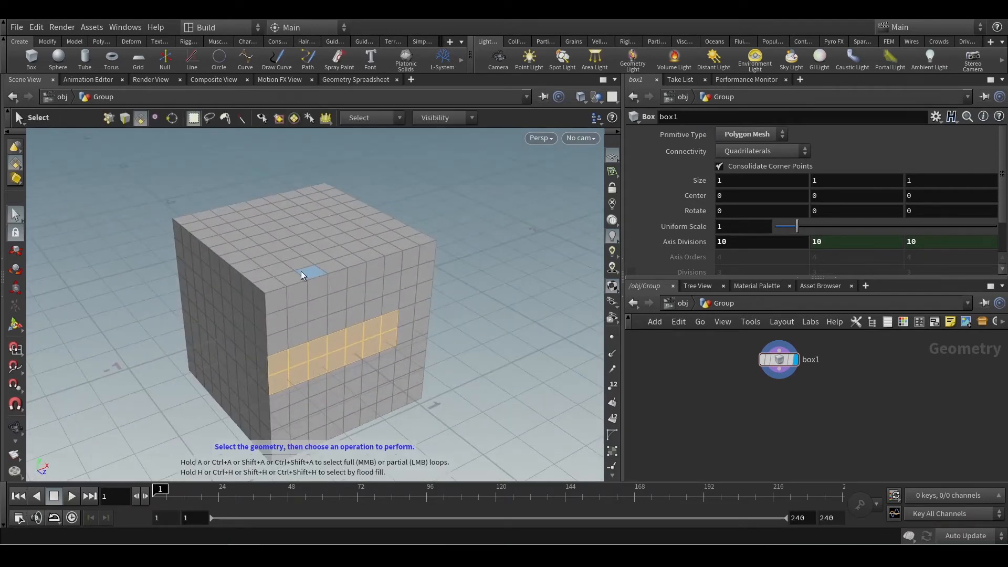
Inspect the selected band of faces from several sides of the box.
left_click_drag(428, 252, 306, 259)
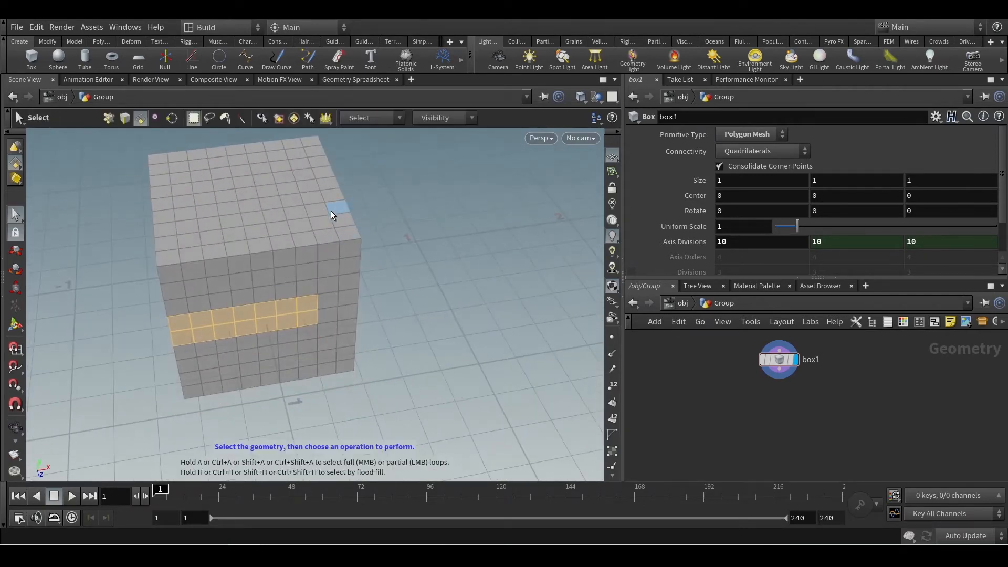
left_click_drag(365, 320, 360, 406)
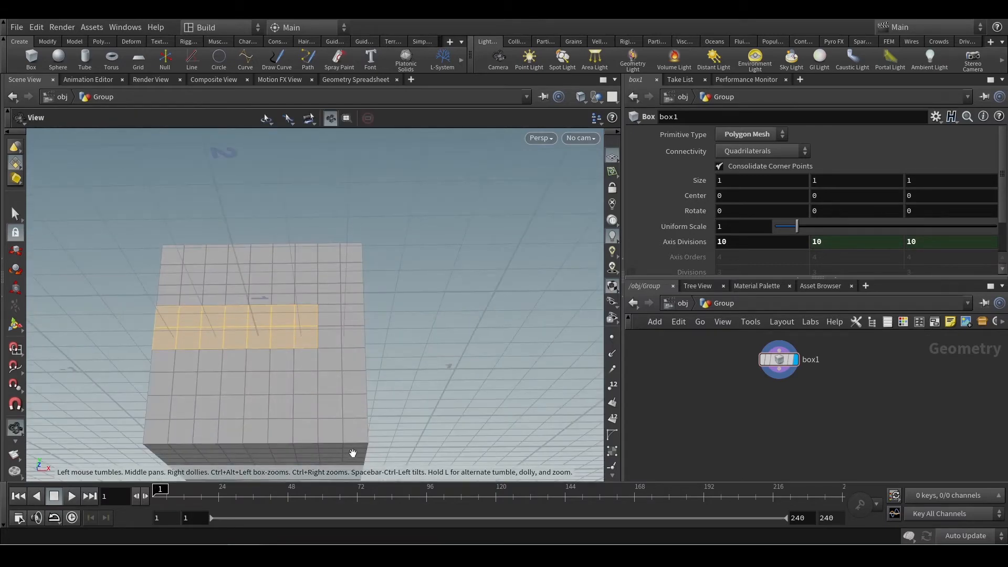
left_click_drag(361, 339, 355, 376)
key("s")
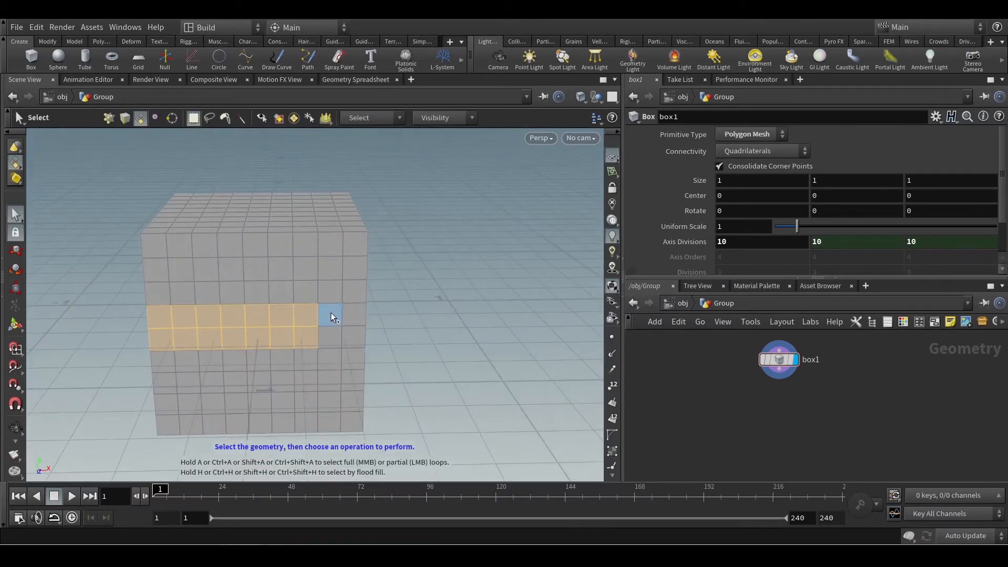
key("Escape")
mouse_move(331, 340)
left_mouse_down()
mouse_move(423, 326)
mouse_move(285, 337)
mouse_move(342, 333)
left_mouse_up()
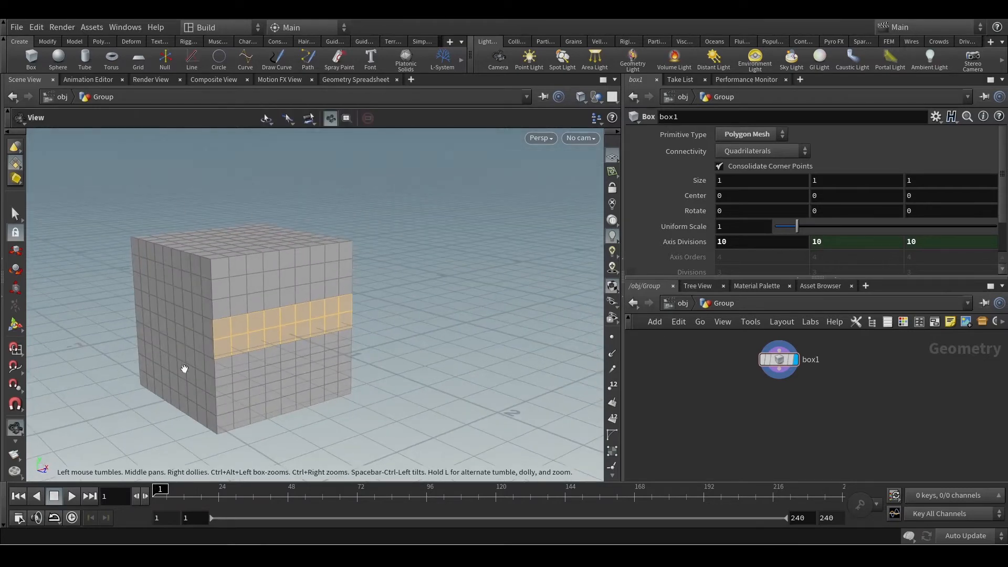
Remove the end column from the face band, and add the lower rows of the box's front side with a selection rectangle.
key("s")
left_click_drag(333, 292, 375, 368)
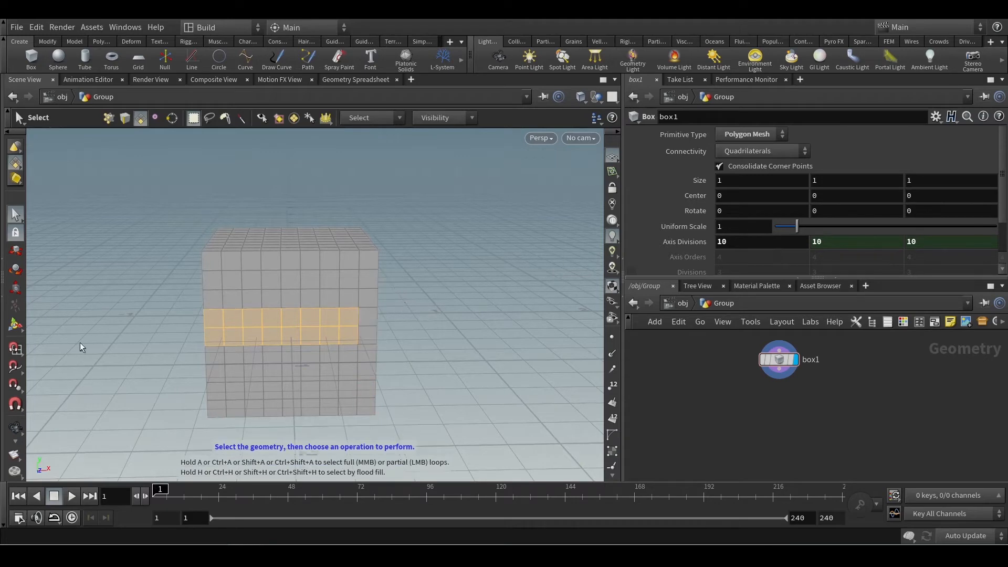
left_click_drag(380, 329, 140, 407)
Remove the stray selected faces from the adjacent side of the box with rectangle deselections.
key("Escape")
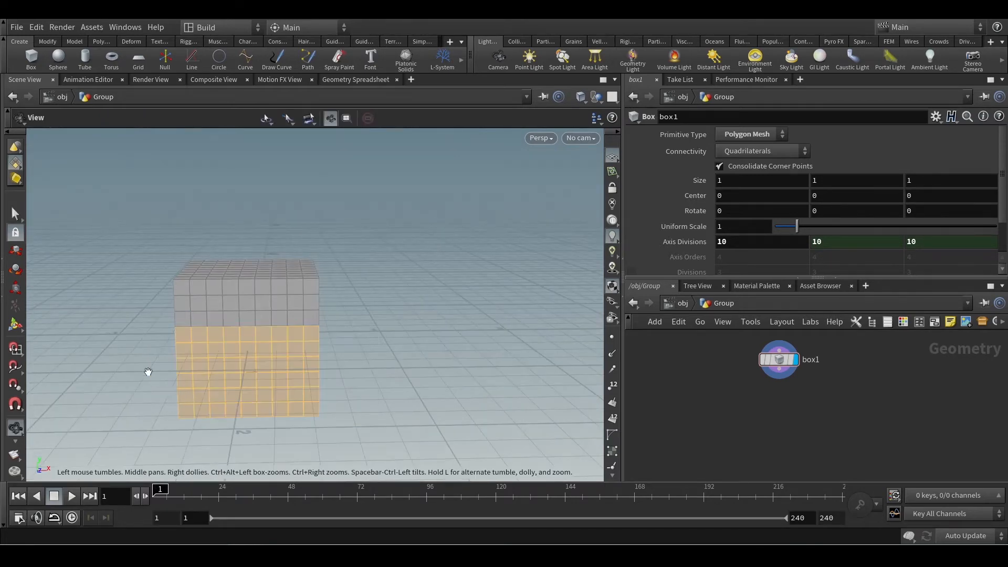
left_click_drag(147, 372, 250, 335)
left_click_drag(205, 387, 273, 310)
key("s")
key("Escape")
key("s")
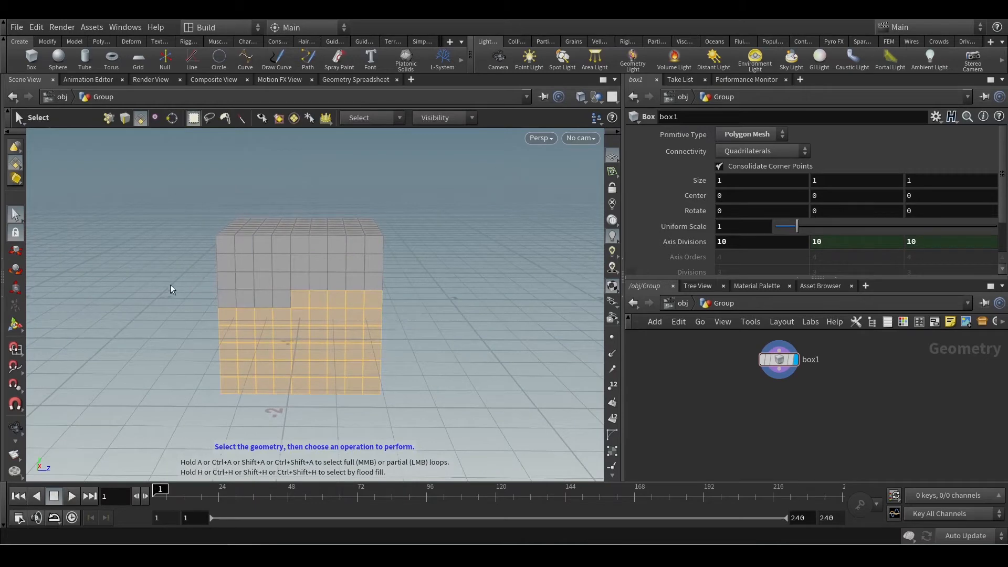
left_click_drag(159, 257, 328, 445, "ctrl")
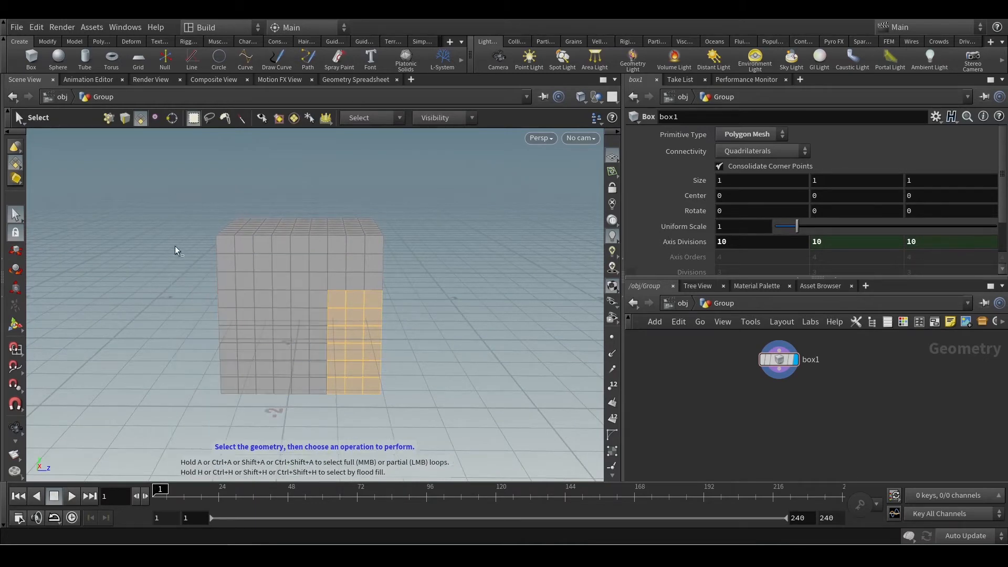
left_click_drag(175, 245, 371, 446, "ctrl")
left_click_drag(429, 366, 440, 435, "alt")
key("s")
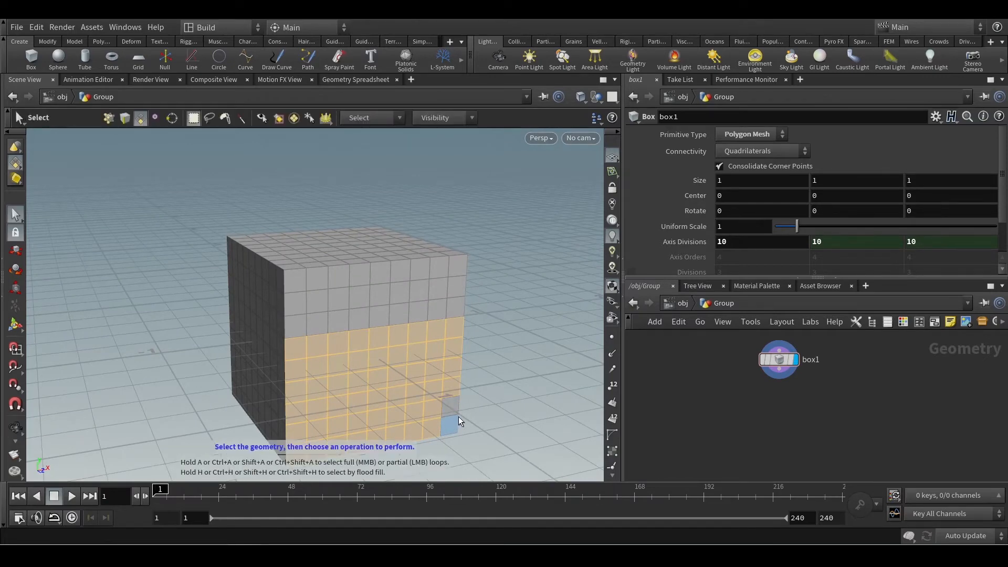
Undo the last removal of faces on the adjacent side of the box.
key("ctrl+z")
key("Escape")
left_click_drag(500, 309, 404, 315)
key("s")
Switch the scene to the Right viewport and deselect the remaining faces there with a selection rectangle.
left_click(541, 138)
mouse_move(565, 166)
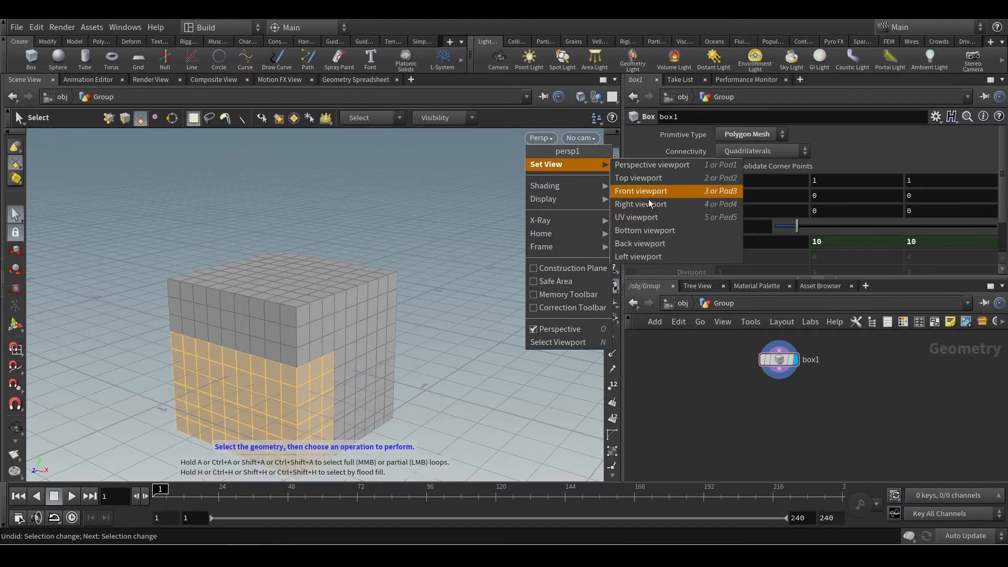
left_click(628, 205)
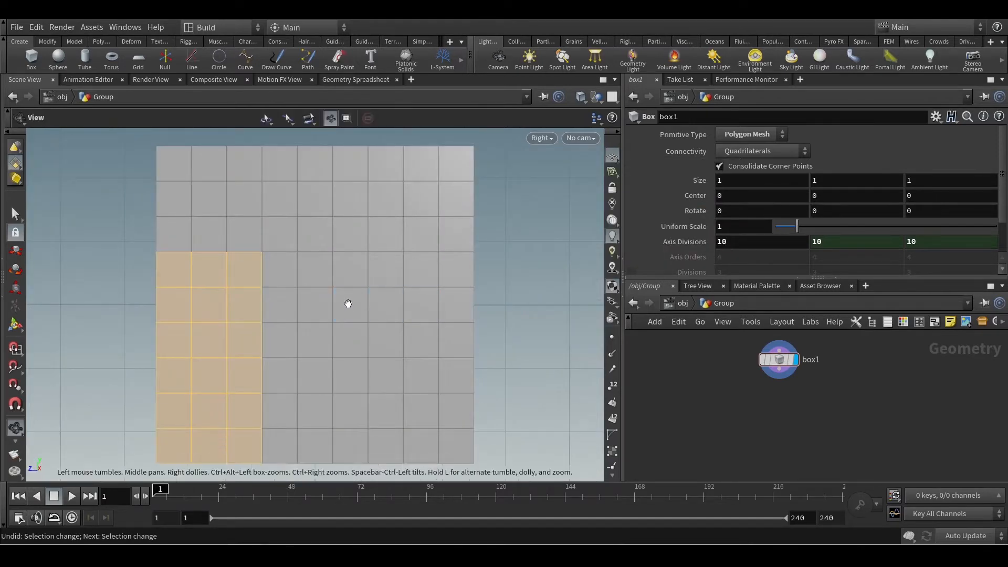
scroll(346, 303, "down", 2)
left_click_drag(351, 225, 219, 444, "ctrl")
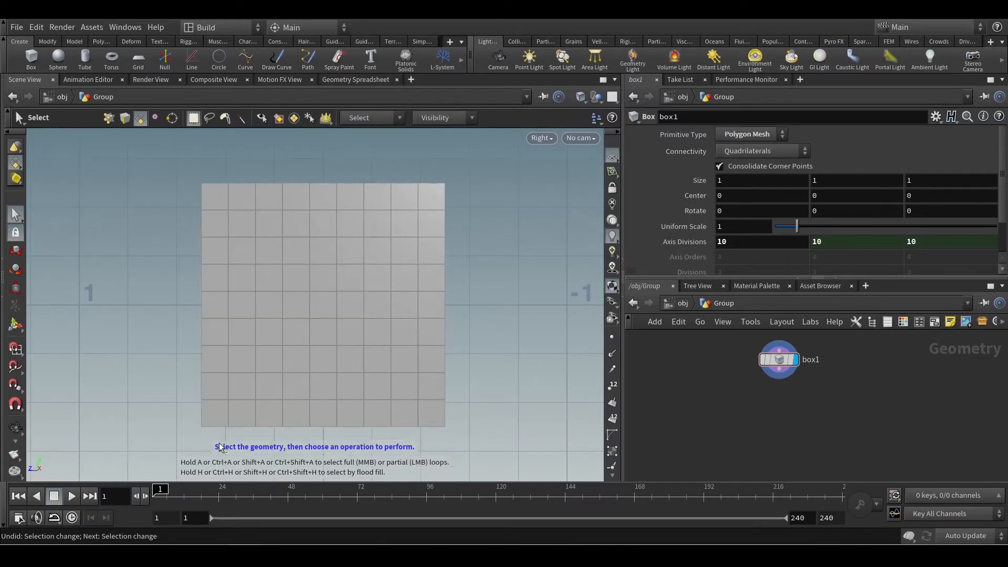
Return to the Perspective viewport and select a horizontal band of faces across the middle of one box side.
left_click(541, 138)
left_click(656, 164)
key("Escape")
left_click_drag(414, 302, 585, 283)
middle_click_drag(586, 283, 493, 271)
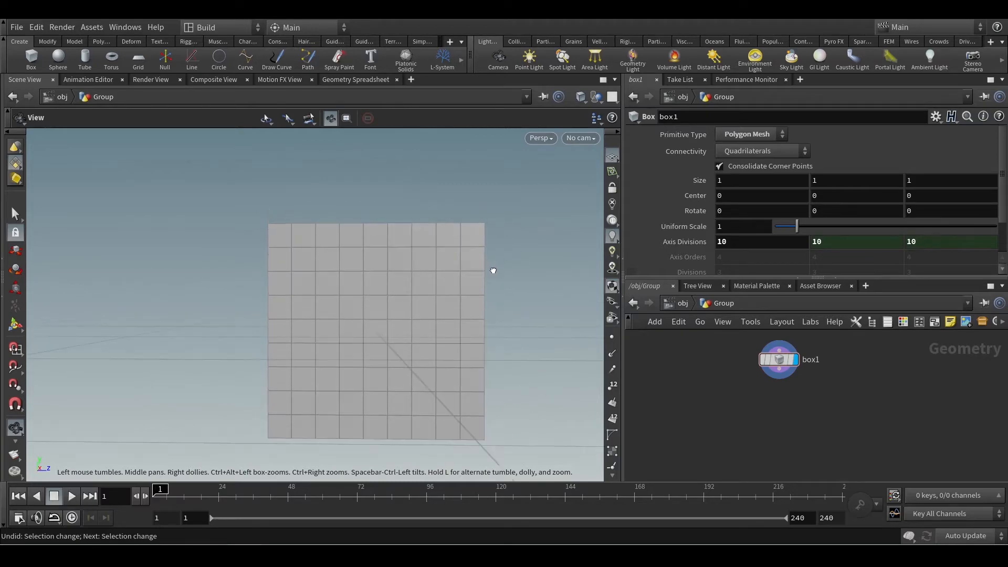
left_click_drag(529, 300, 381, 324)
left_click_drag(354, 385, 378, 322)
key("s")
left_click_drag(158, 310, 458, 413)
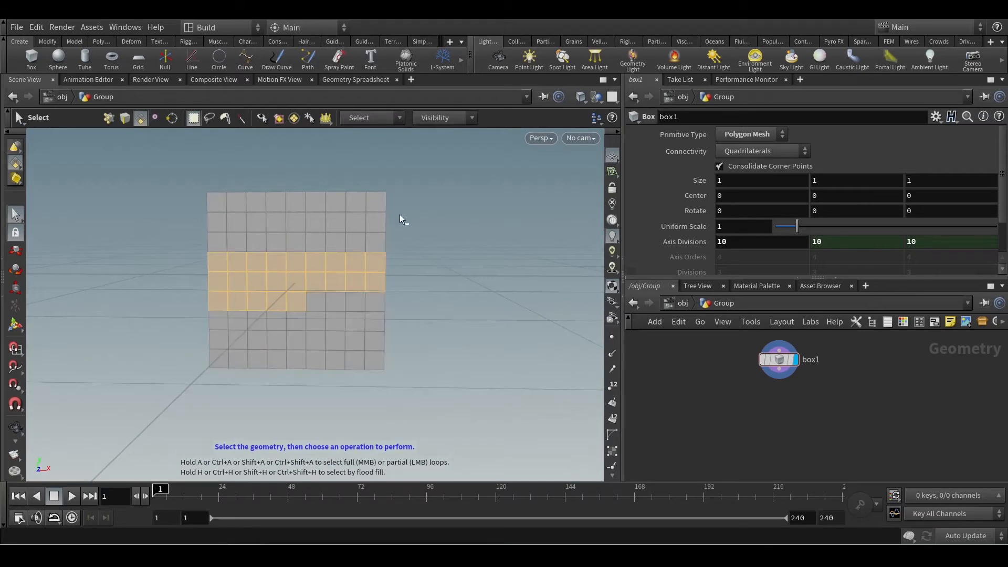
Trim the band's ends and its extra lower row to leave a block six faces wide and two rows high.
left_click_drag(408, 223, 358, 344)
left_click_drag(184, 200, 219, 323, "ctrl")
left_click_drag(335, 304, 200, 319, "ctrl")
Extend the face block with partial loop selections running around and above it on the same side.
key("Escape")
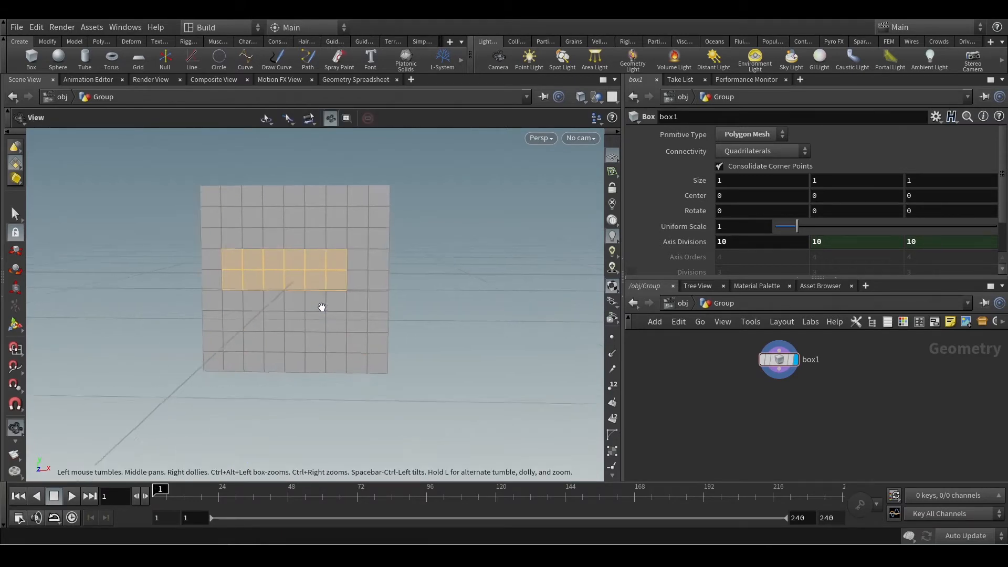
left_click_drag(324, 303, 300, 301)
key("s")
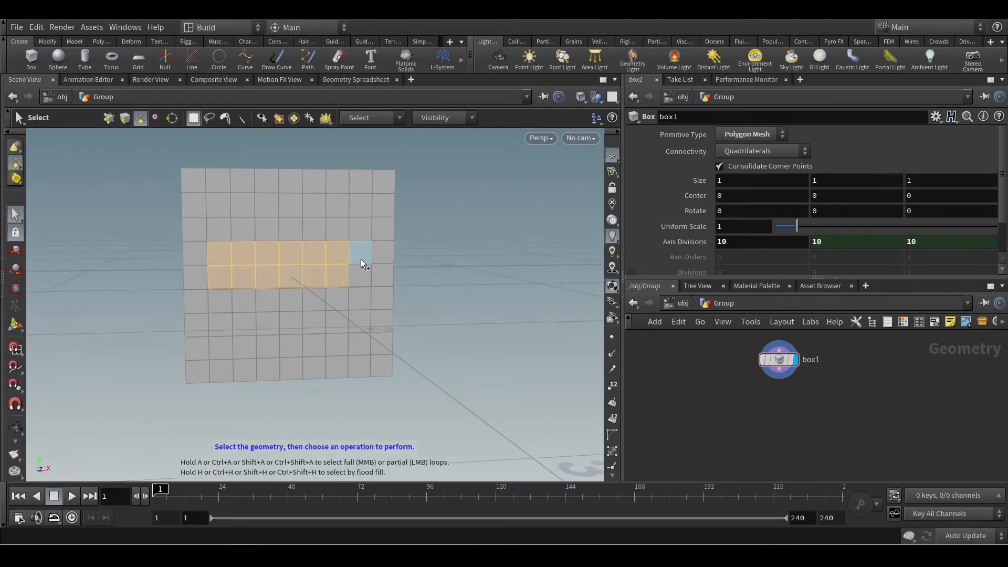
mouse_move(361, 259)
middle_mouse_down("shift")
mouse_move(361, 351)
mouse_move(305, 353)
middle_mouse_up("shift")
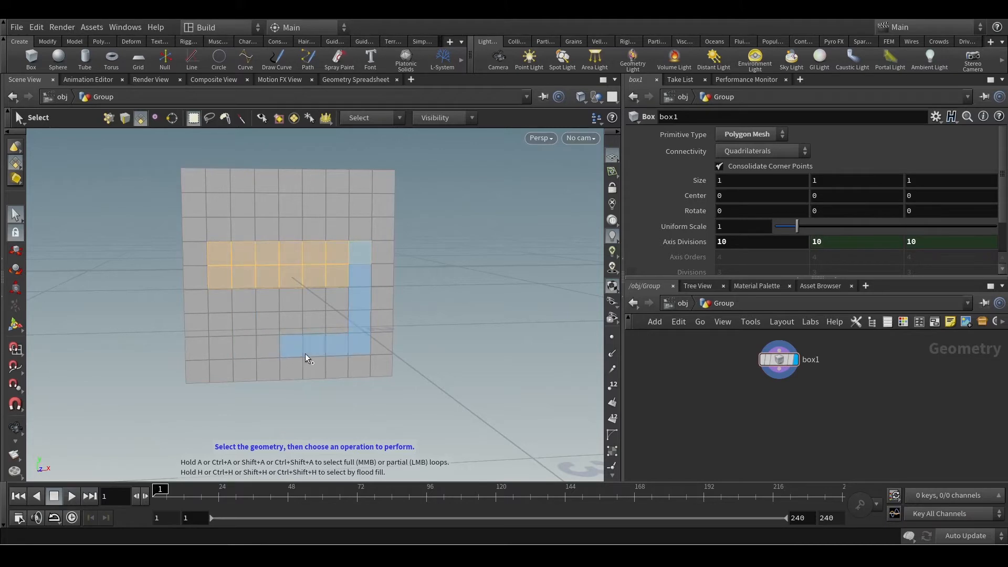
left_click(362, 353, "shift")
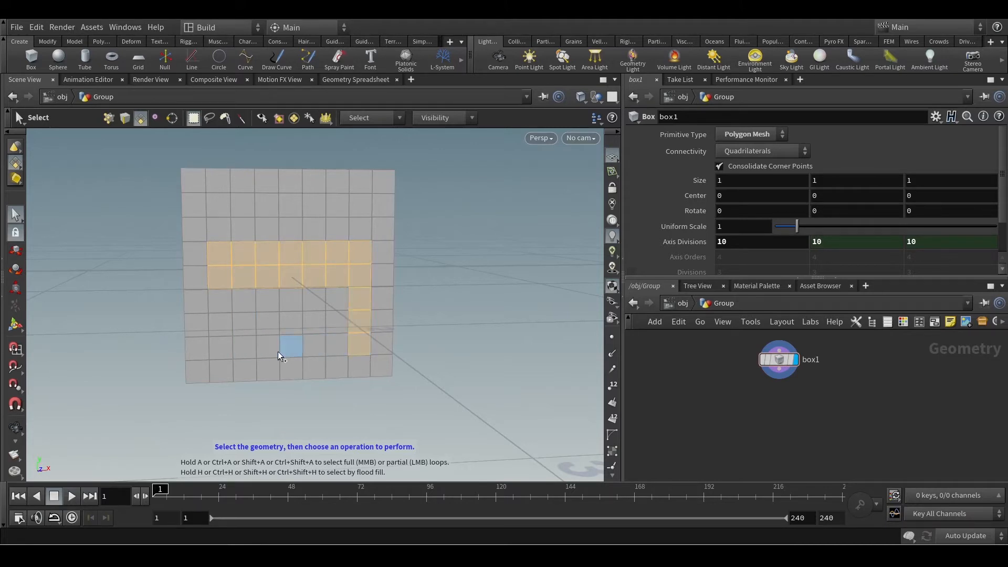
left_click(228, 351, "shift")
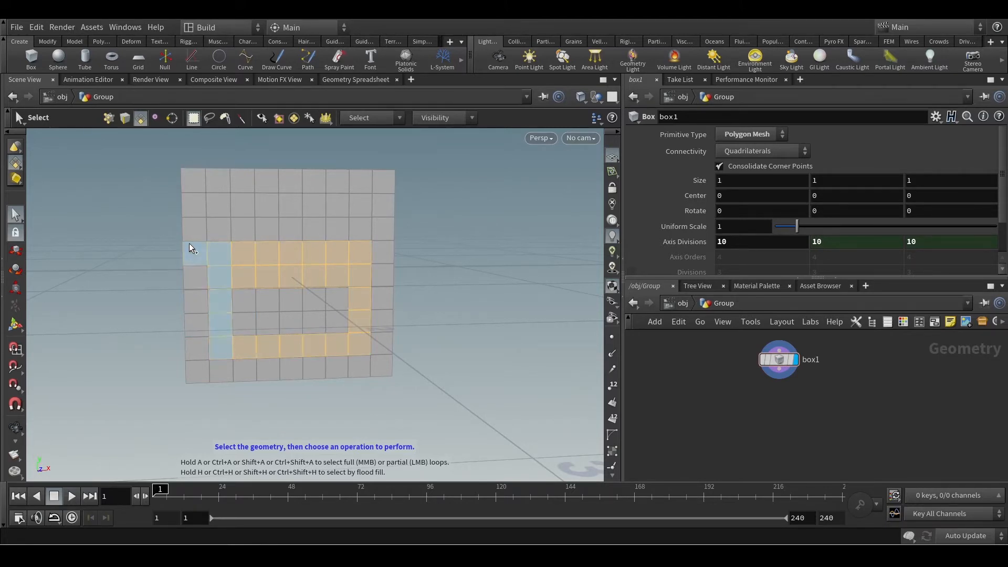
left_click(264, 182, "shift")
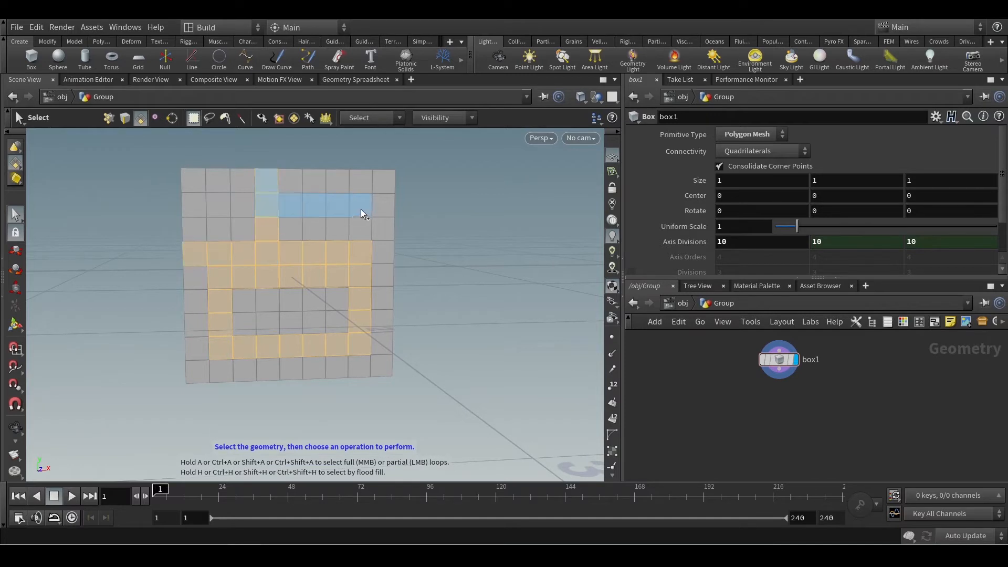
left_click(360, 208, "shift")
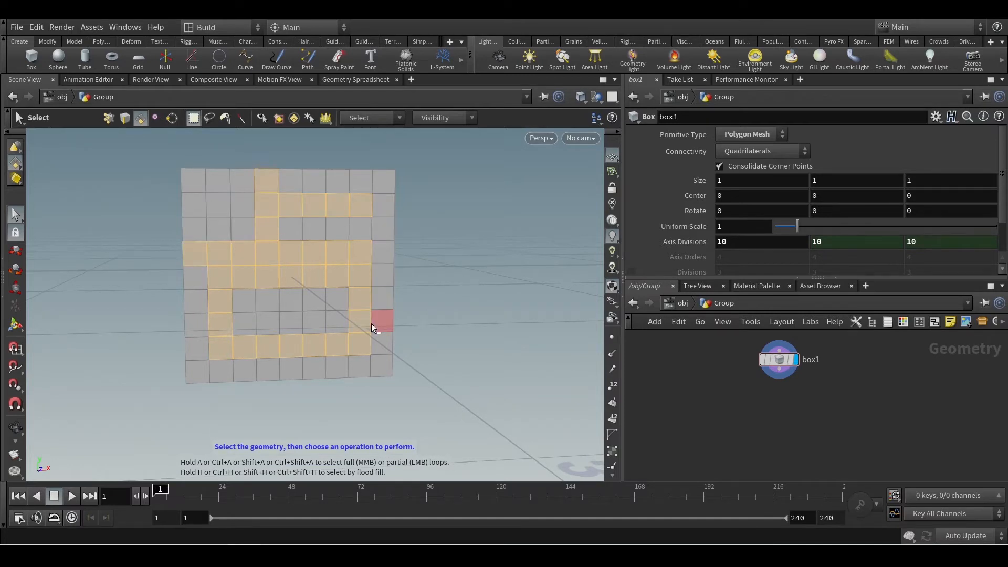
Undo the partial loop selections and leave a block of faces seven wide and two rows high selected.
key("ctrl+z")
key("ctrl+z")
key("ctrl+z")
key("ctrl+z")
key("ctrl+z")
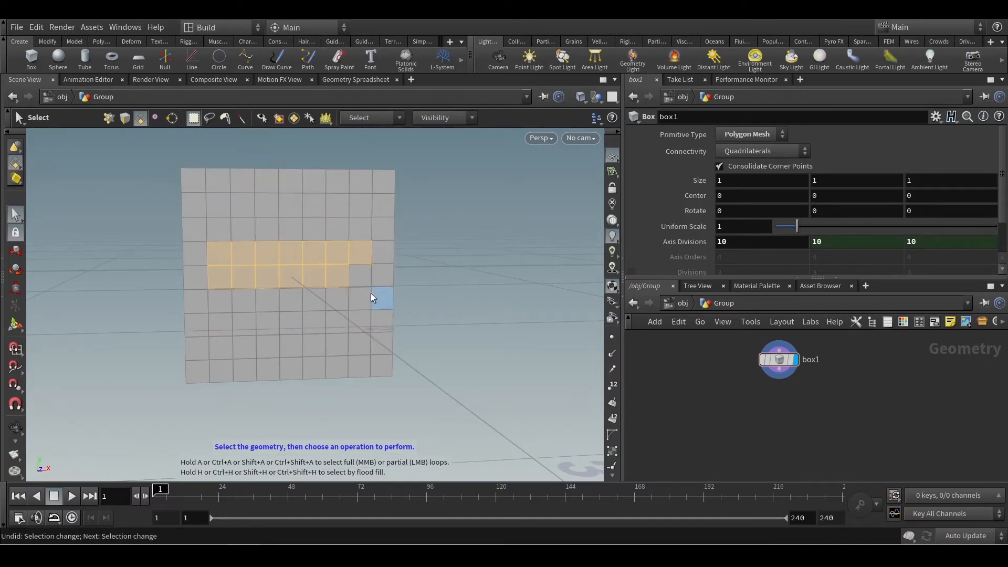
key("Escape")
left_click_drag(402, 300, 212, 247)
key("s")
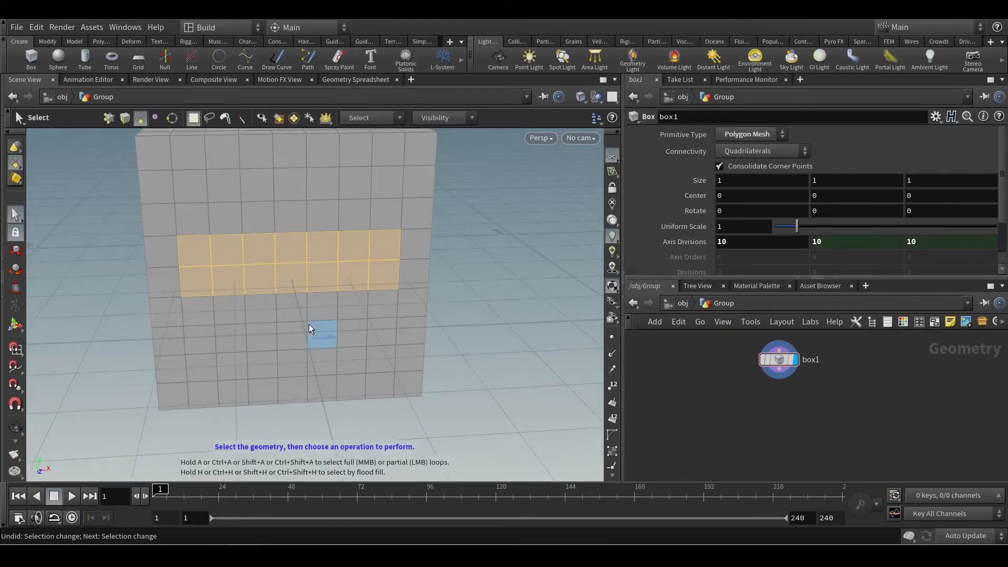
Apply a PolyExtrude to the selected block of faces on the box.
key("Tab")
type("pol")
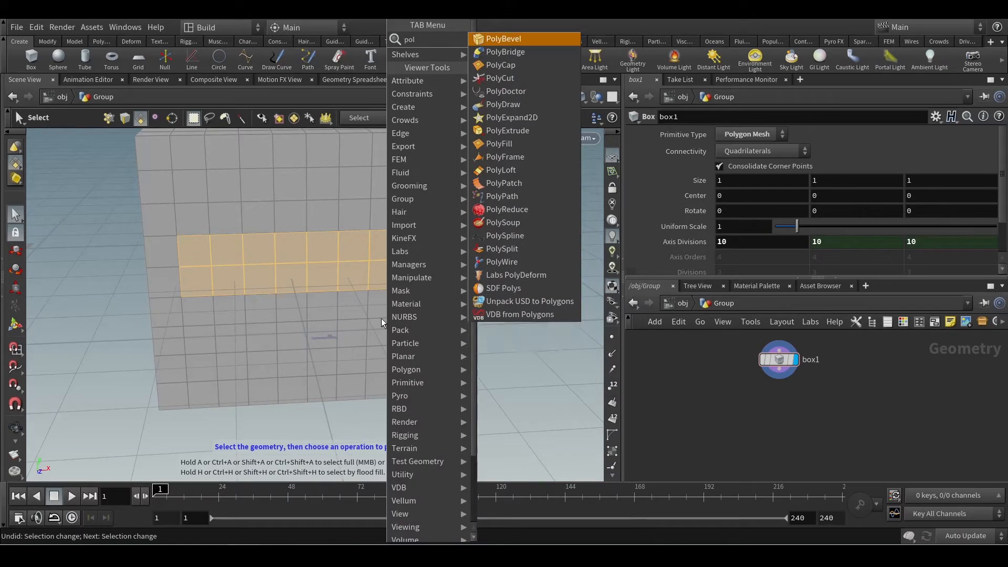
key("Down")
key("Down")
key("Down")
key("Down")
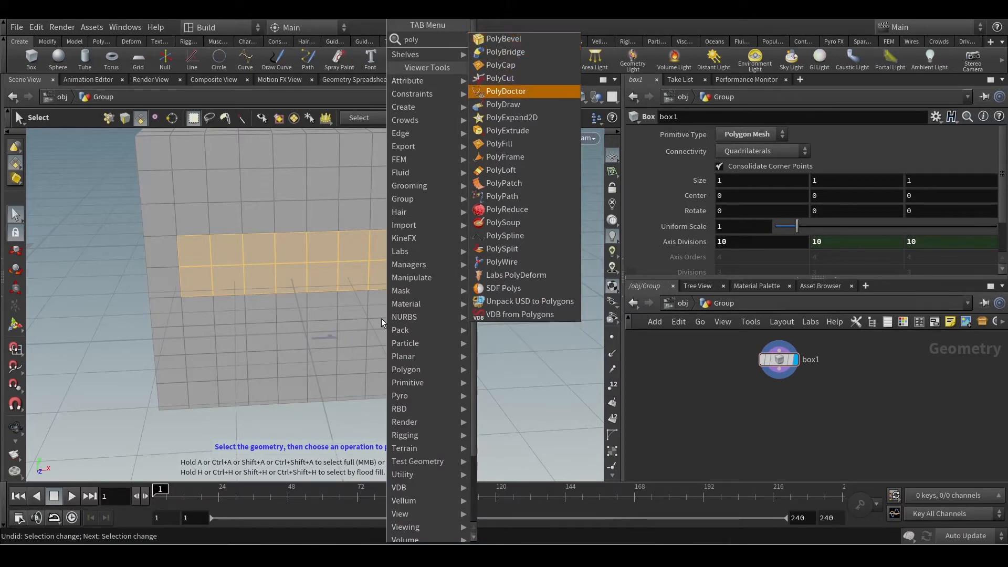
key("Down")
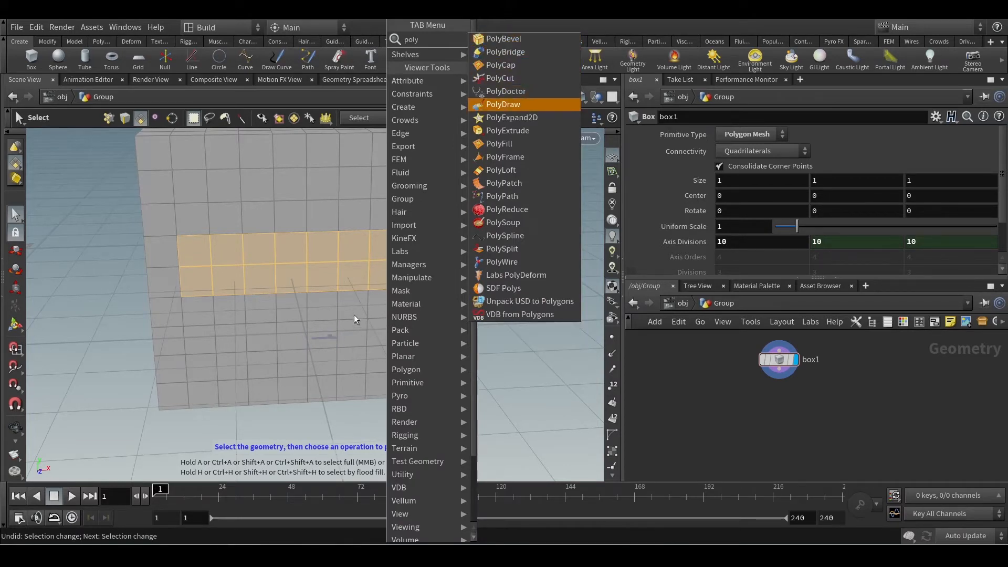
key("Down")
key("Down")
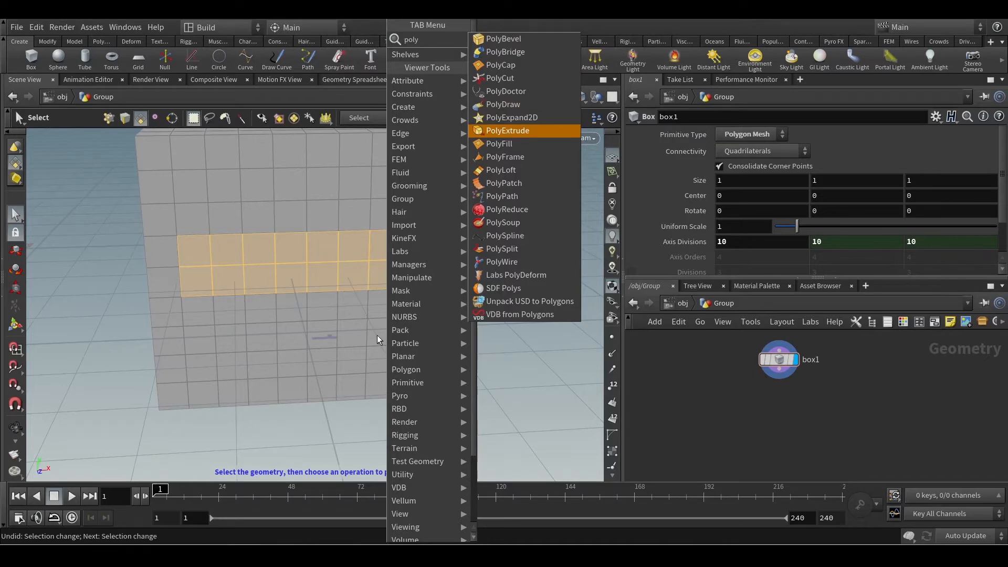
key("Return")
key("Escape")
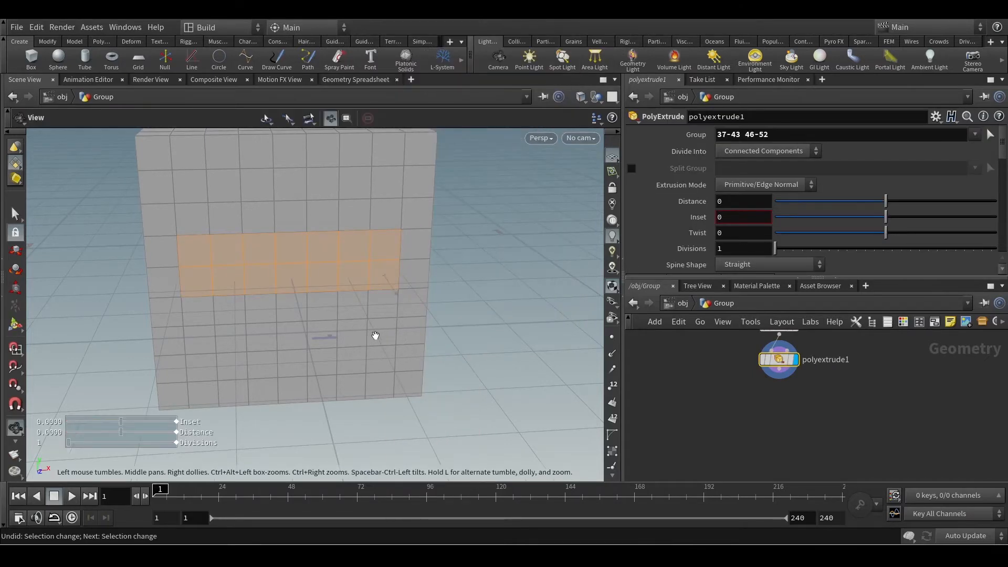
Pull the extruded faces out from the box to a distance of about 1.65.
mouse_move(378, 338)
left_mouse_down()
mouse_move(382, 349)
mouse_move(460, 337)
mouse_move(368, 330)
left_mouse_up()
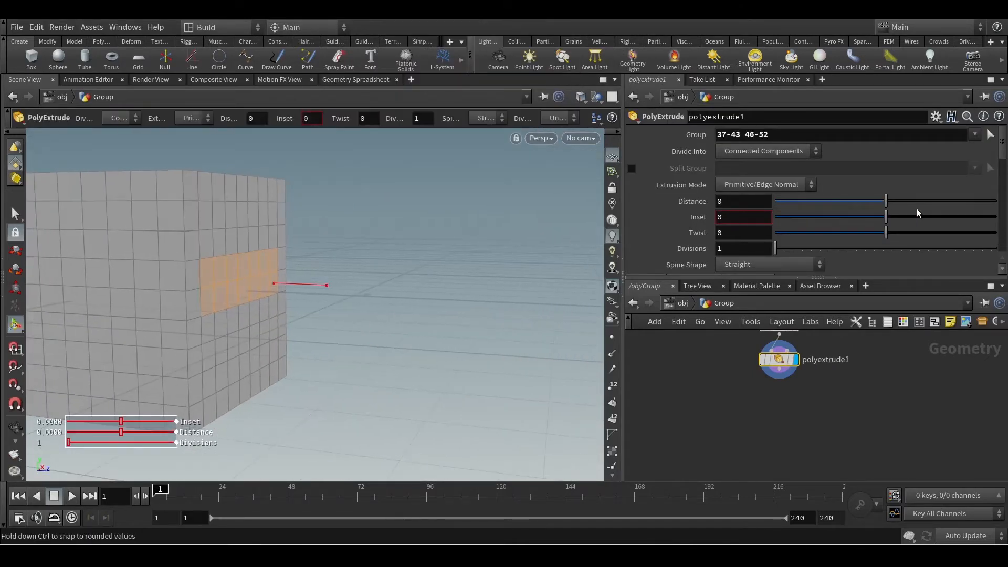
key("Return")
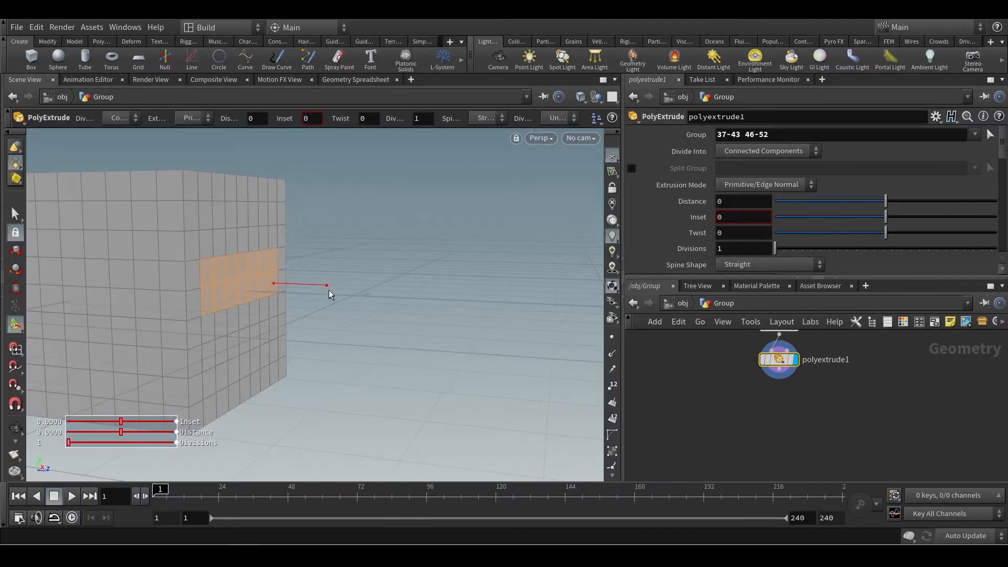
left_click_drag(327, 286, 569, 308)
key("Escape")
scroll(486, 301, "down", 1)
left_click_drag(485, 301, 360, 322)
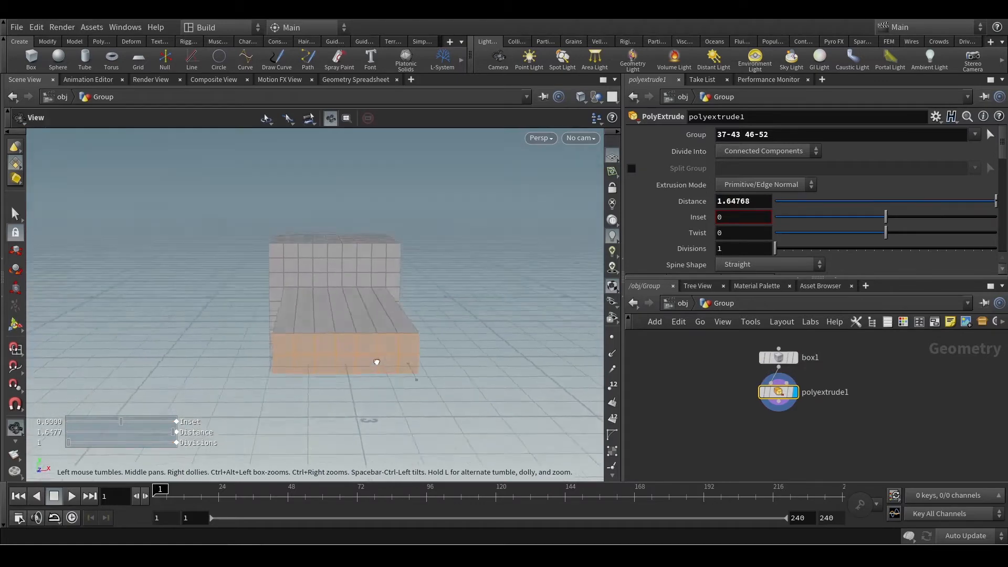
left_click_drag(373, 360, 394, 369)
key("Return")
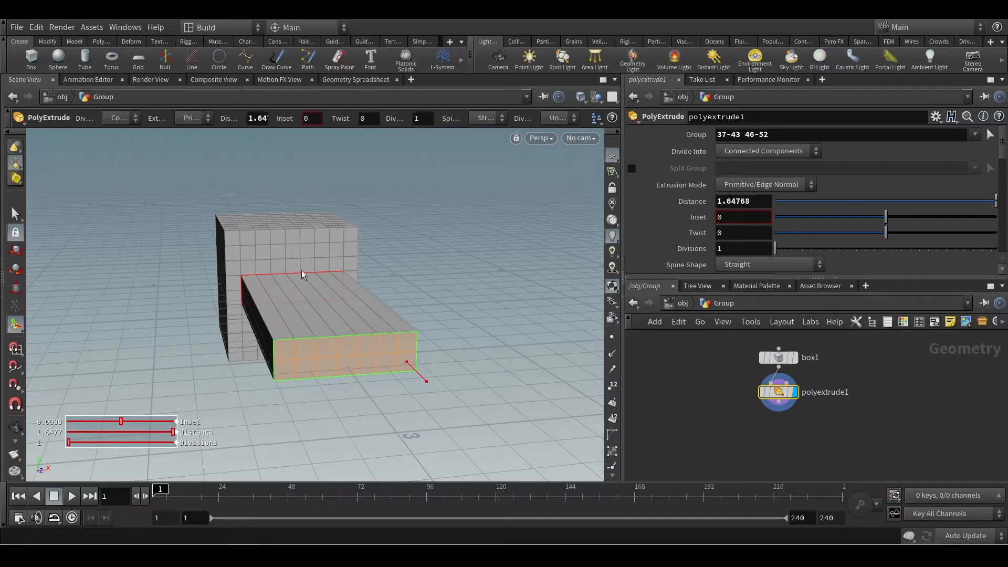
Inspect the extruded arm and examine the face numbers in the PolyExtrude's Group parameter.
key("Escape")
left_click_drag(323, 261, 346, 279)
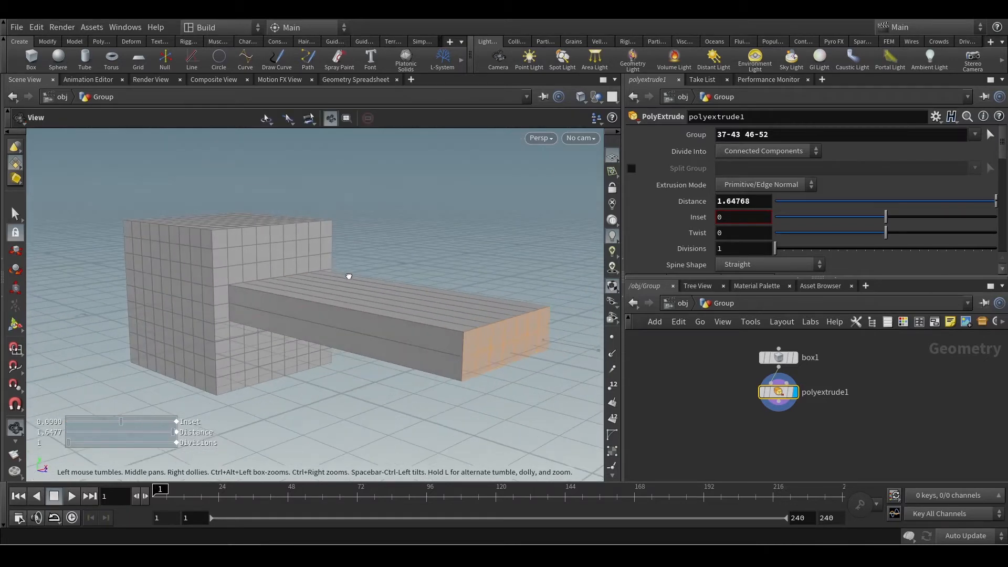
key("Return")
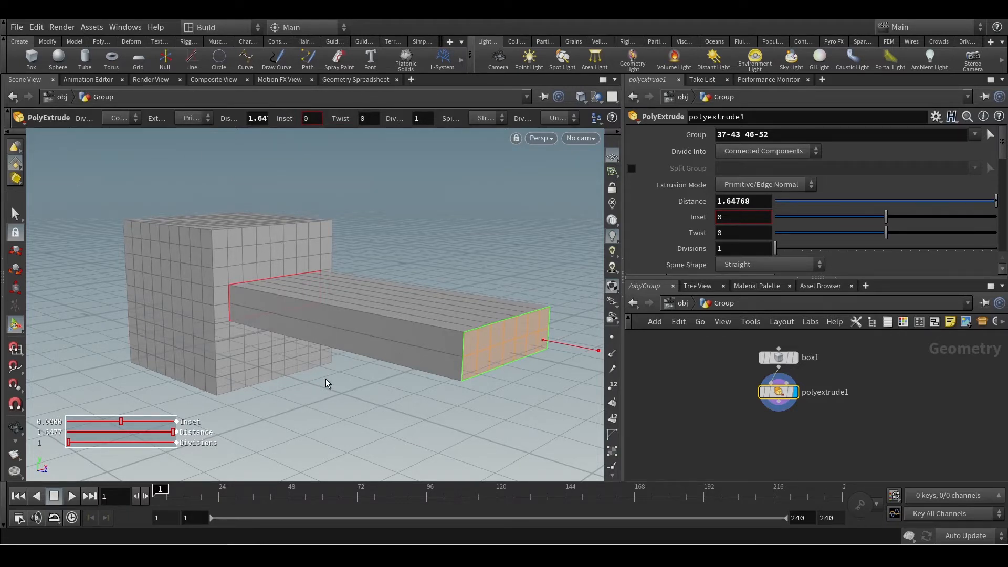
middle_click_drag(358, 371, 297, 360, "alt")
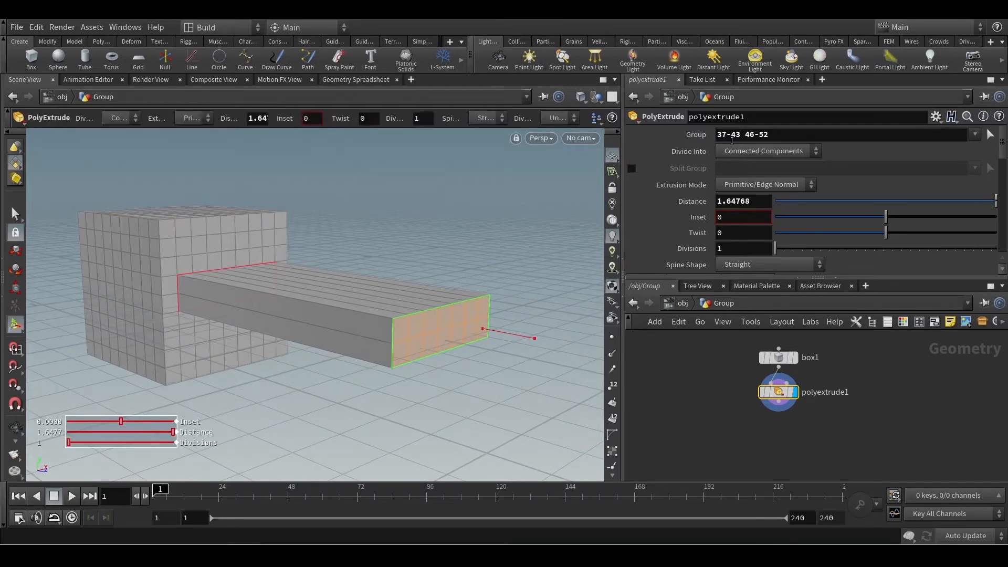
left_click_drag(776, 136, 718, 137)
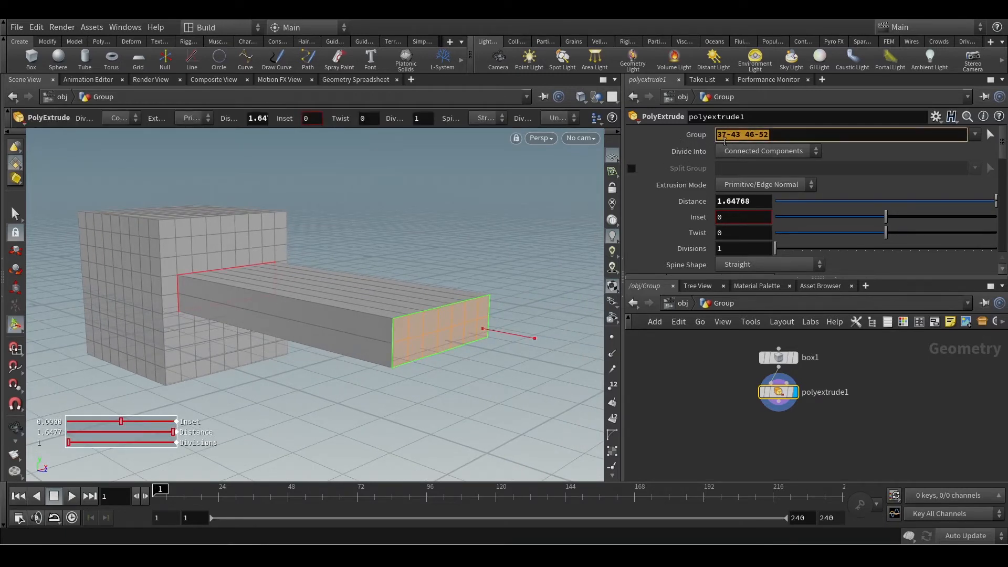
left_click(780, 135)
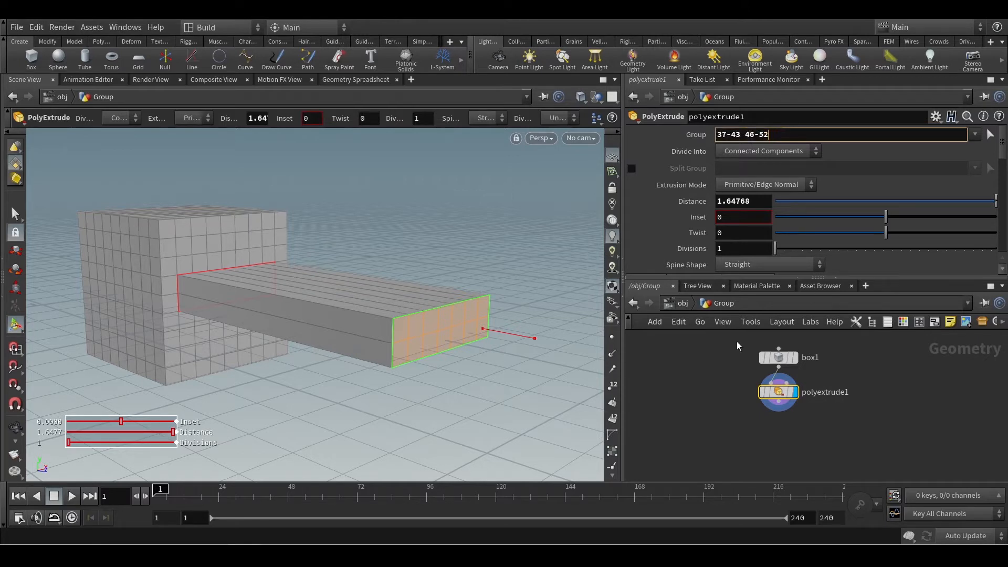
Set the box's axis divisions to 15 and check how the extrusion reacts.
left_click(811, 362)
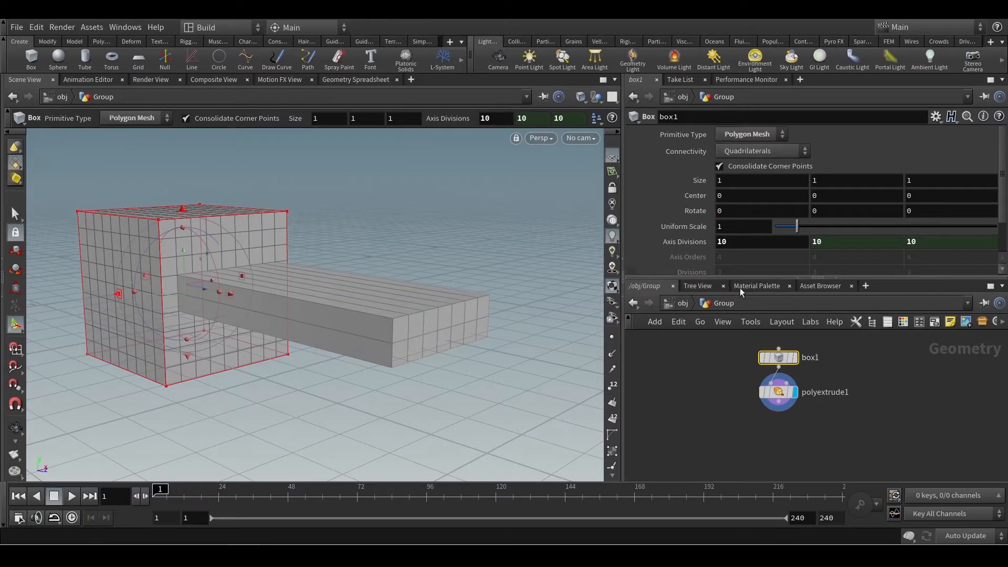
left_click_drag(722, 242, 746, 244)
type("5")
key("Return")
key("Escape")
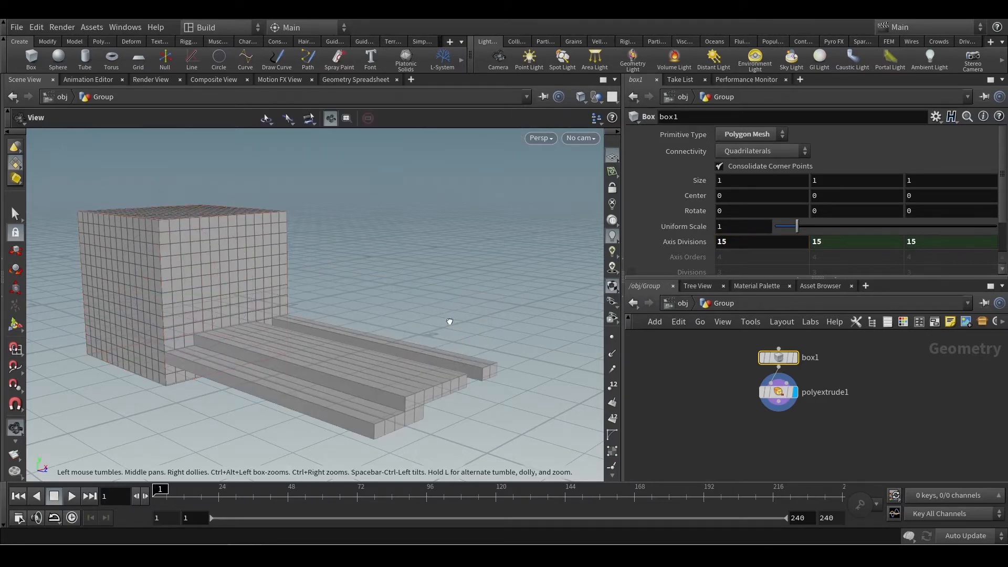
left_click_drag(451, 322, 472, 357)
key("Return")
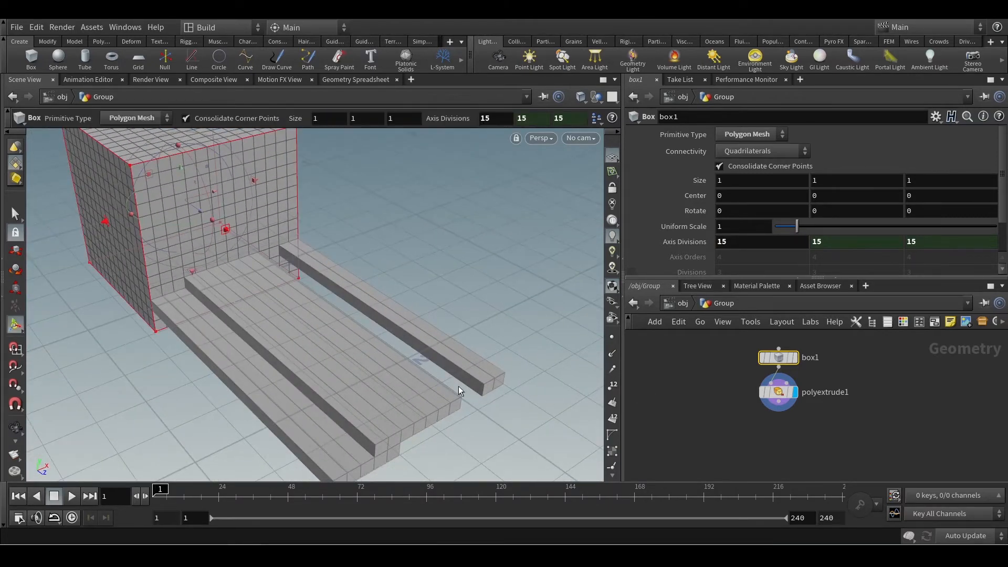
Undo the box's axis divisions change and view the extruded arm again.
key("ctrl+z")
key("Escape")
left_click_drag(413, 335, 445, 306)
key("Return")
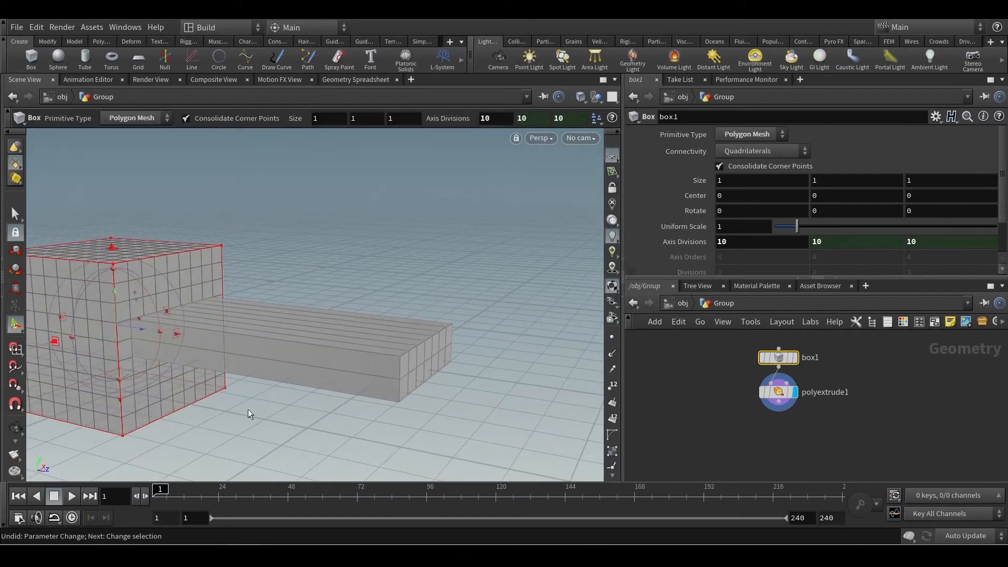
key("Escape")
left_click_drag(349, 299, 304, 284)
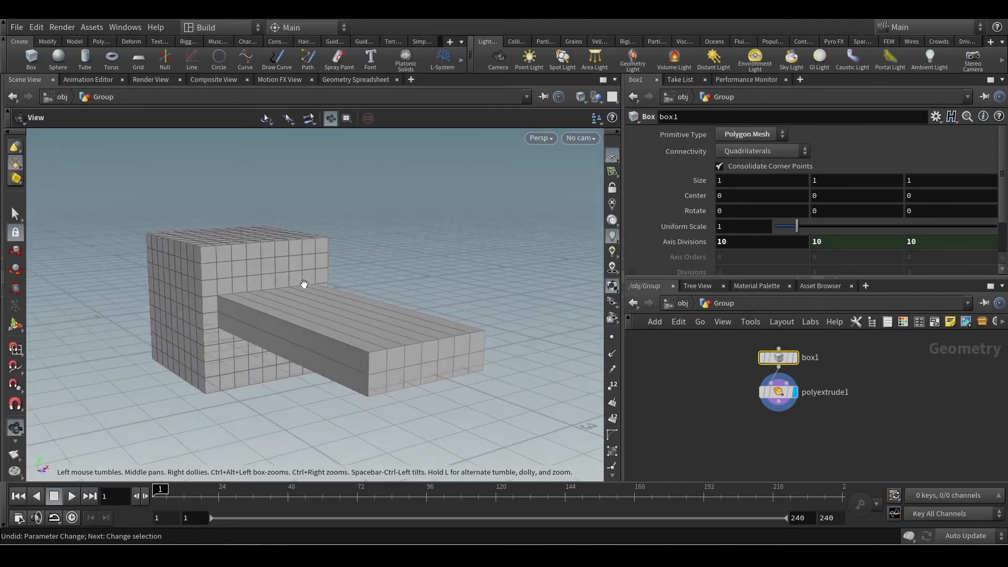
key("Return")
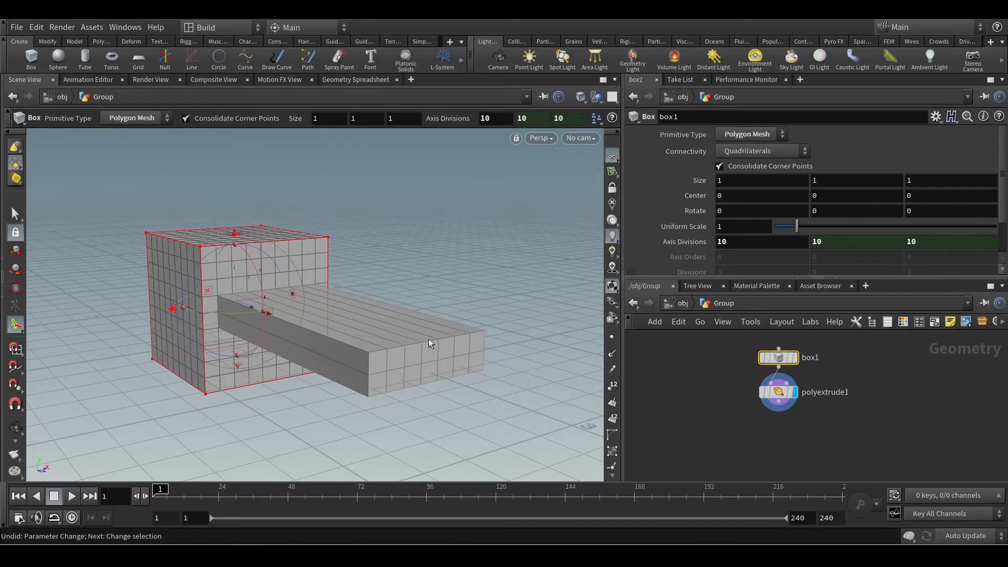
key("Escape")
mouse_move(429, 338)
left_mouse_down()
mouse_move(340, 330)
mouse_move(423, 332)
left_mouse_up()
key("Return")
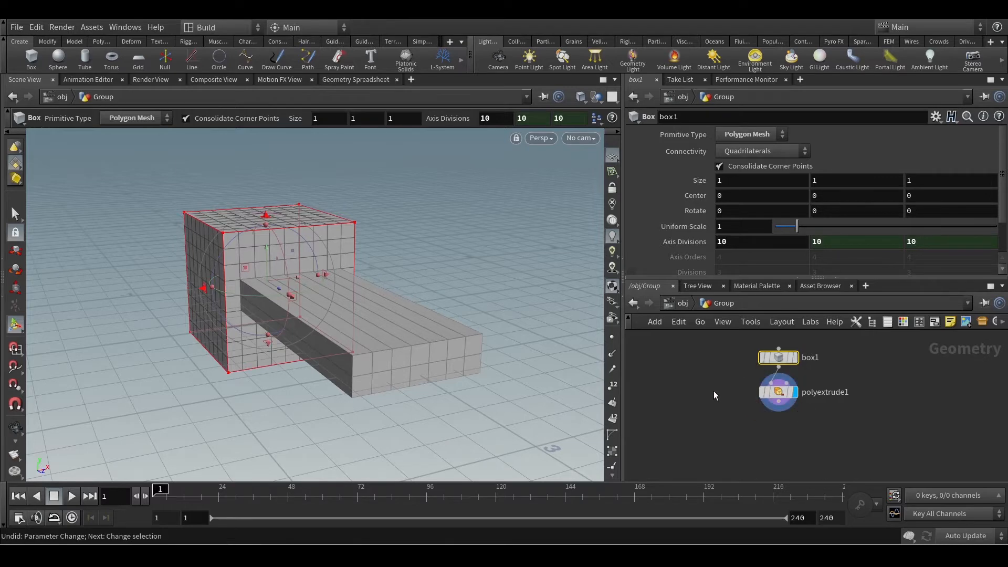
Clear the face numbers from the PolyExtrude's Group parameter and set its Distance to 0.
left_click_drag(722, 373, 910, 424)
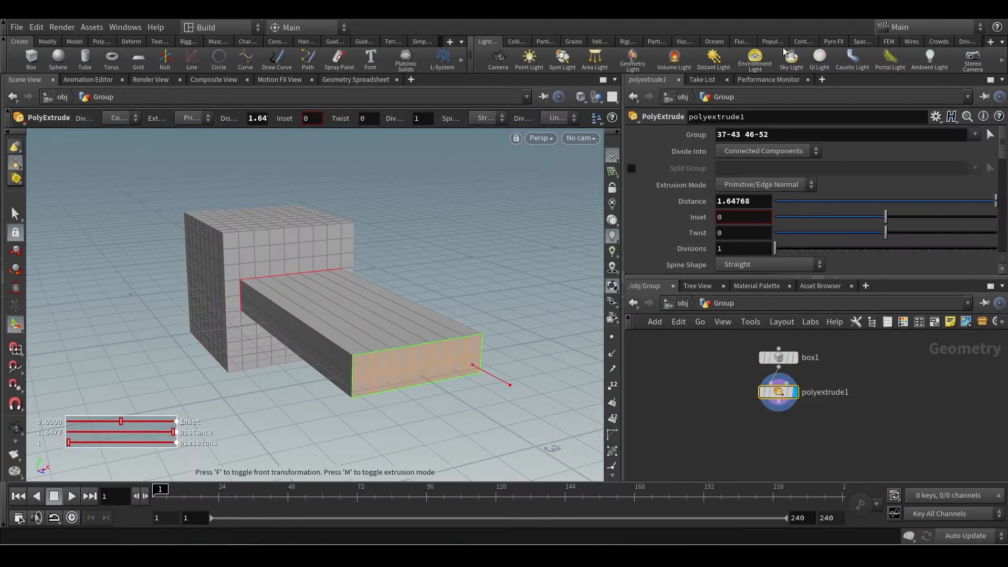
left_click_drag(768, 135, 571, 138)
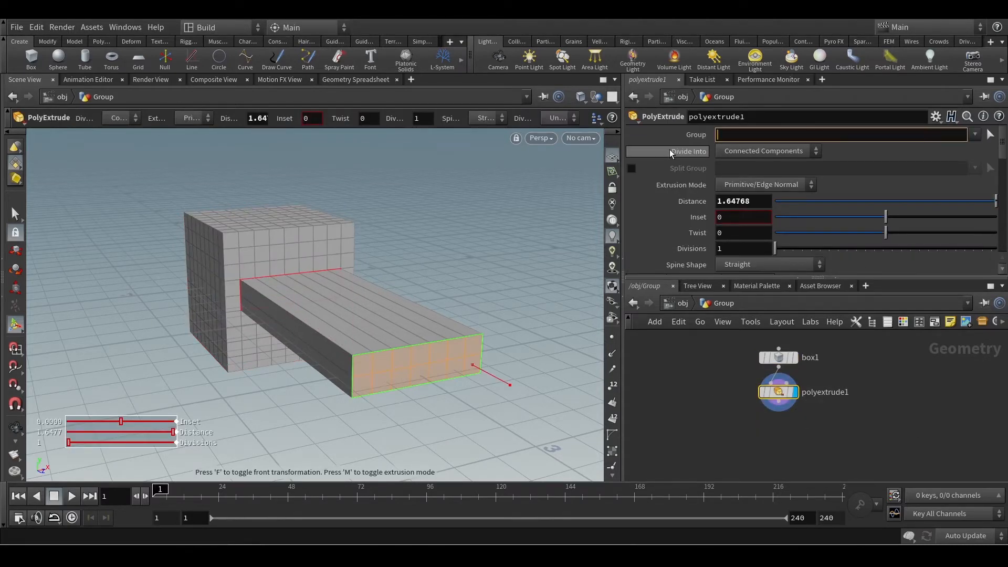
key("BackSpace")
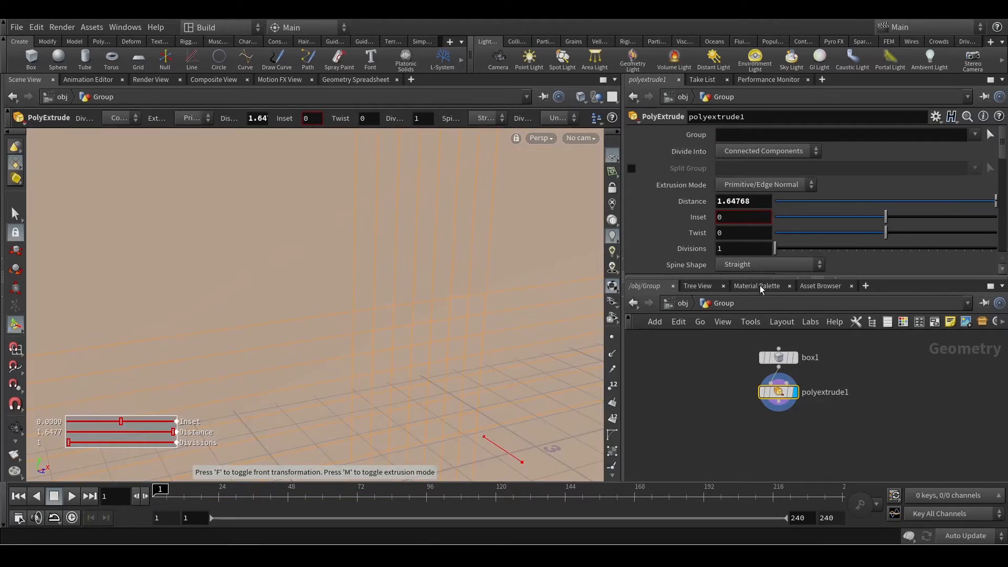
left_click(751, 200)
type("0")
key("Return")
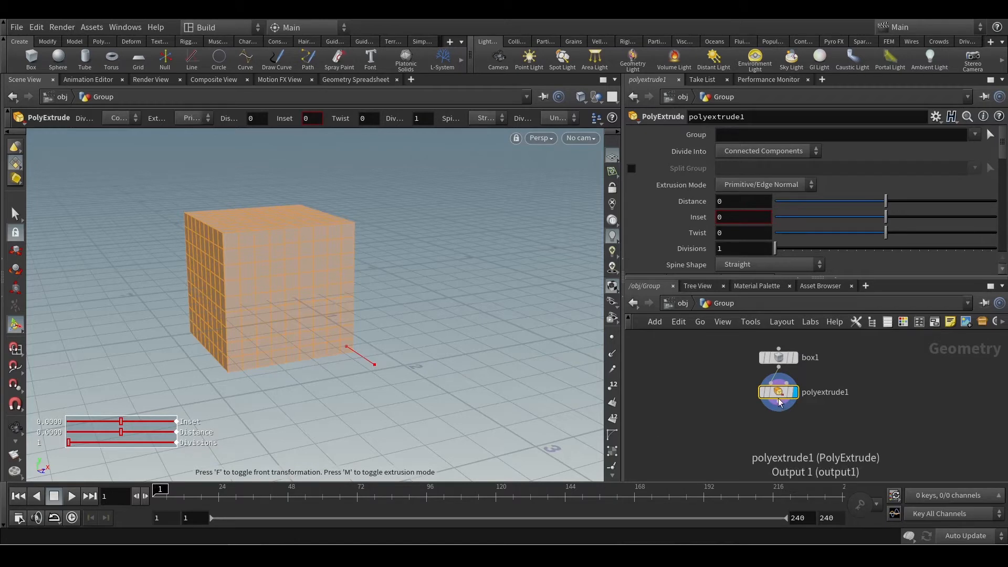
Move the PolyExtrude node farther below the box node and look through its parameters and the Group choices.
left_click_drag(779, 391, 785, 436)
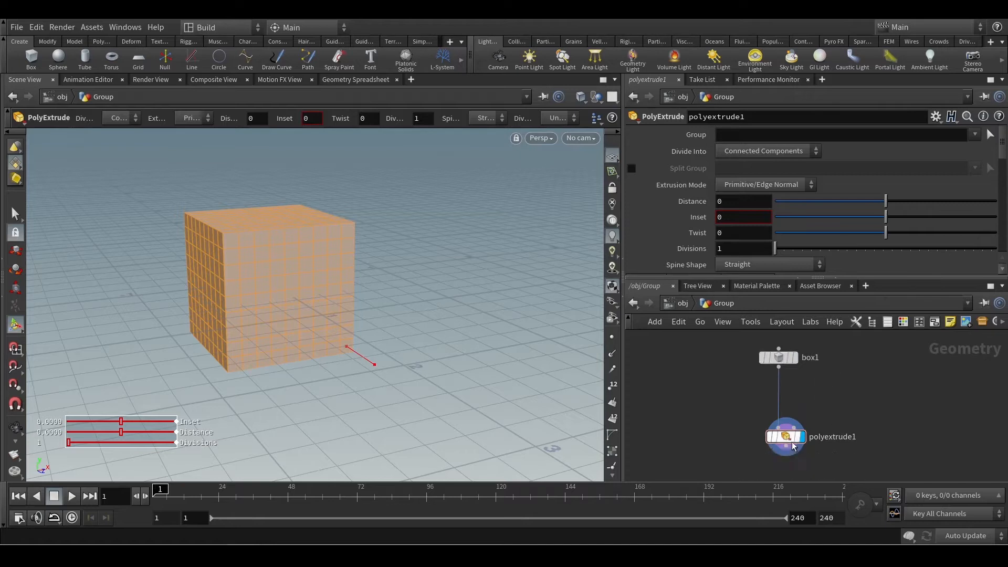
mouse_move(793, 444)
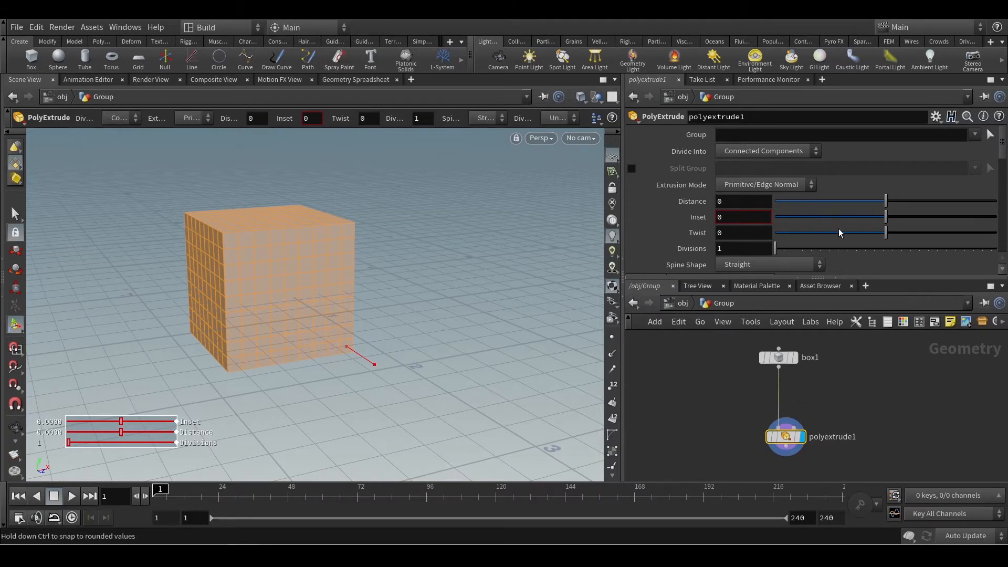
scroll(840, 231, "down", 5)
scroll(768, 236, "down", 2)
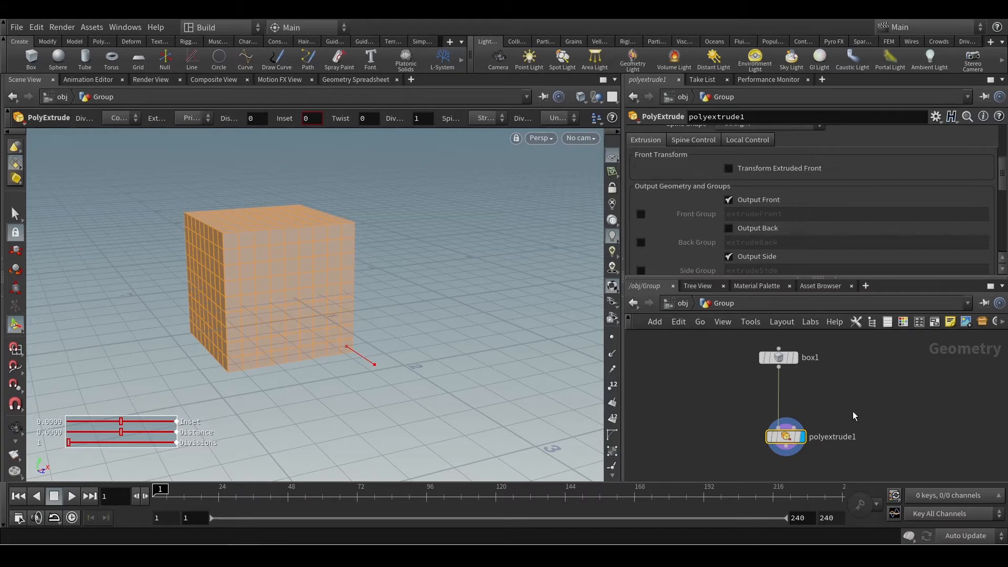
scroll(895, 236, "up", 10)
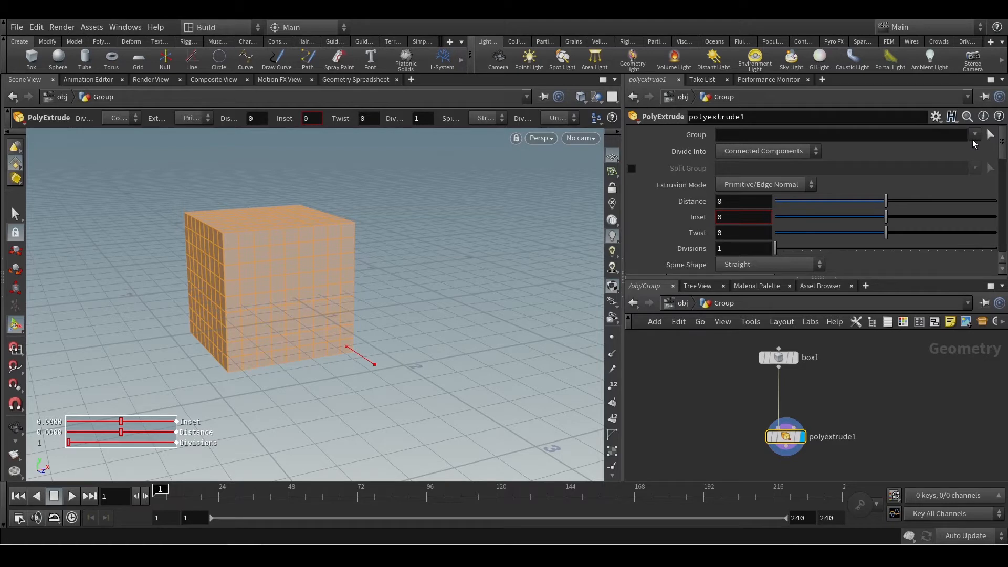
left_click(973, 140)
left_click(973, 143)
Add a Group Create node beside the box and PolyExtrude chain in the network.
key("Tab")
mouse_move(742, 151)
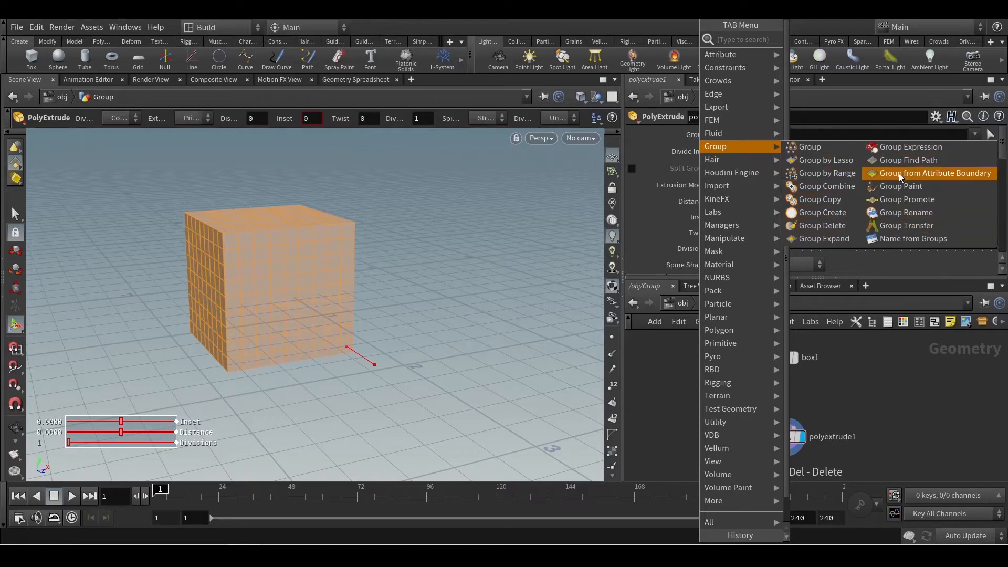
left_click(818, 217)
left_click(670, 392)
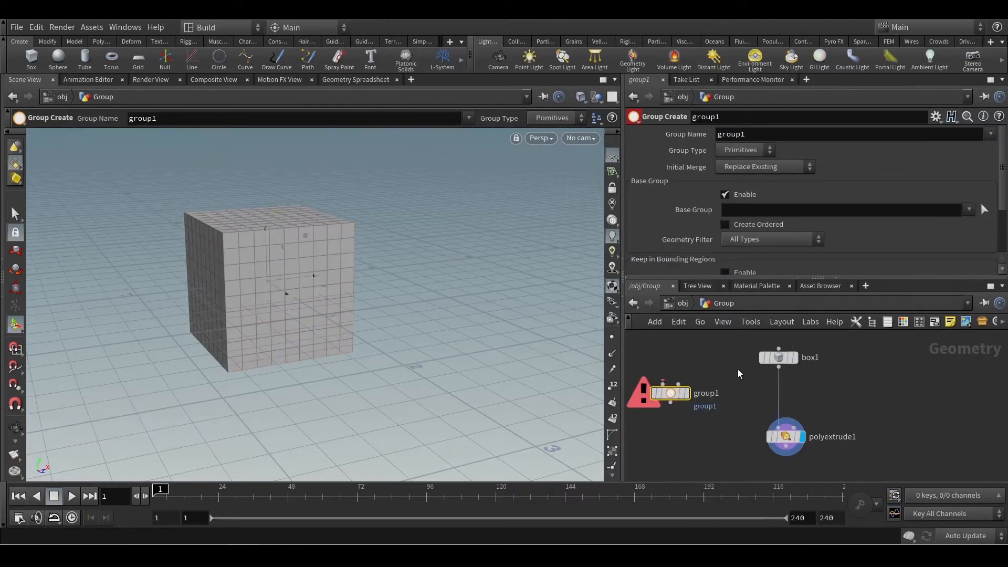
Add a second group node with the Group tool, compare it with the first one, and delete it.
key("Tab")
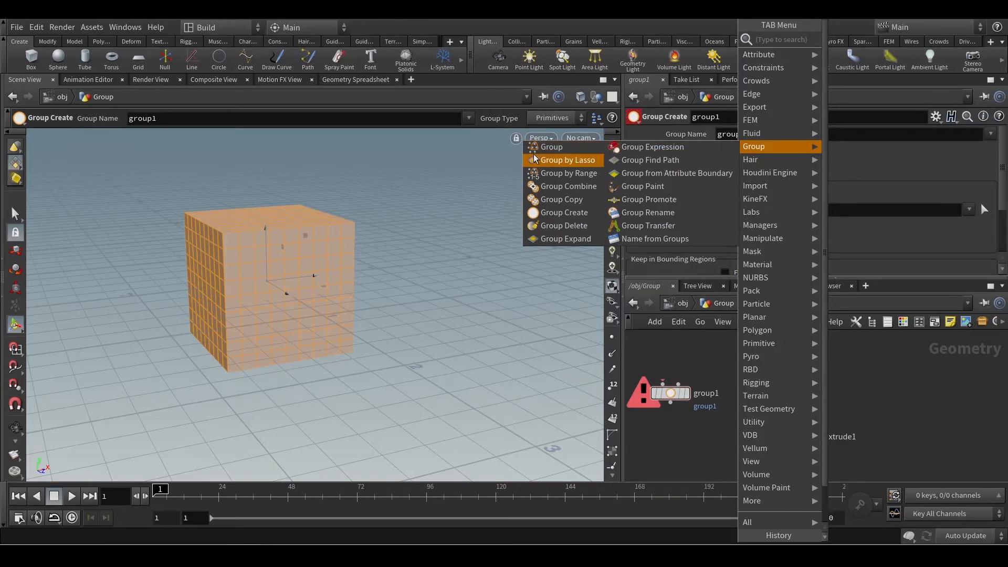
left_click(556, 149)
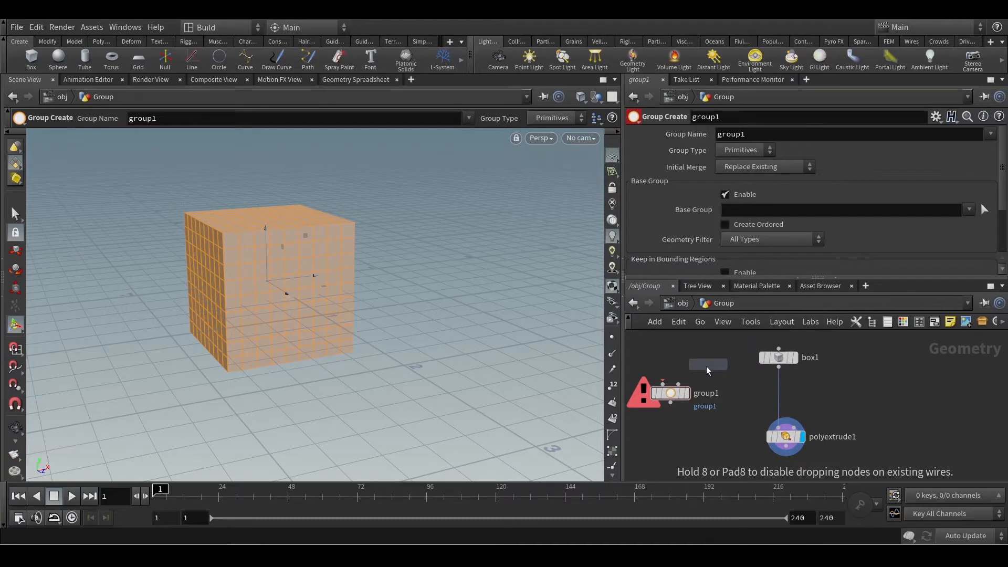
left_click(707, 366)
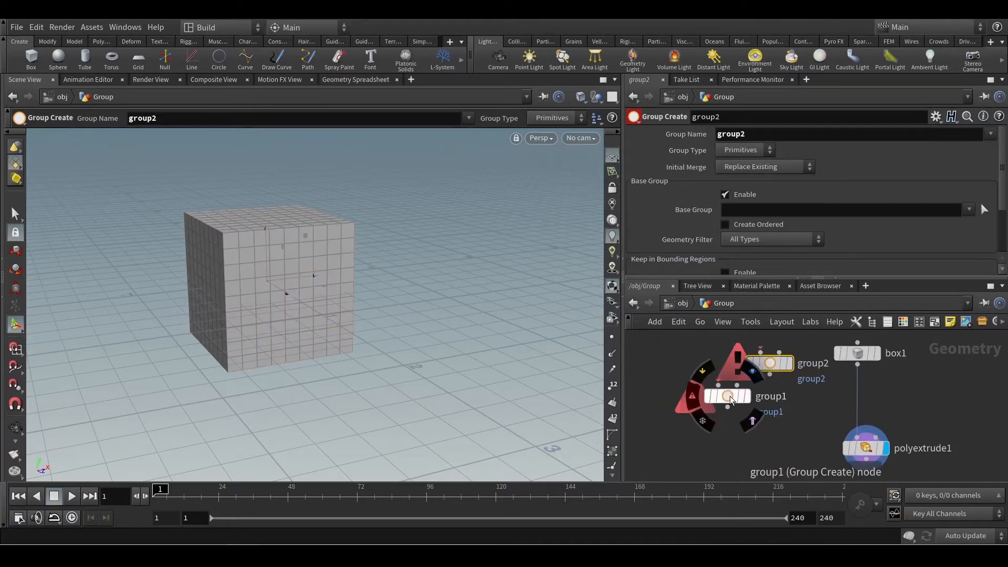
left_click_drag(730, 396, 769, 417)
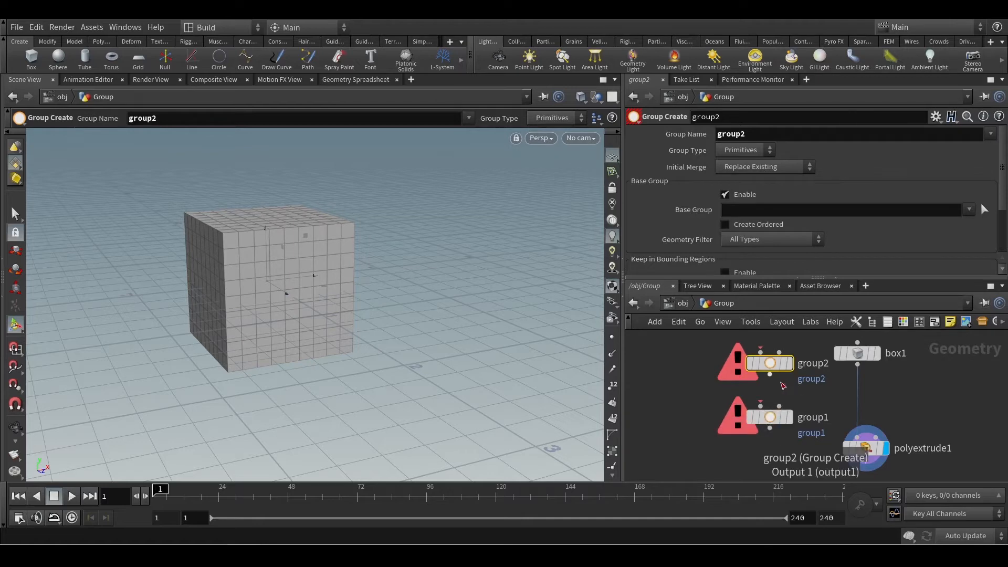
key("Delete")
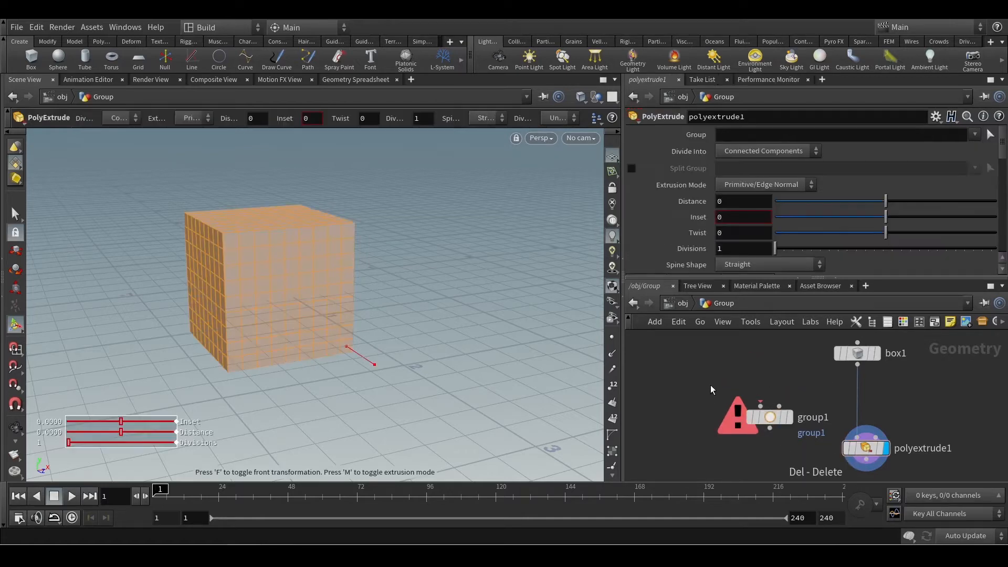
Insert the Group Create node into the connection between the box and PolyExtrude nodes.
left_click_drag(776, 414, 757, 388)
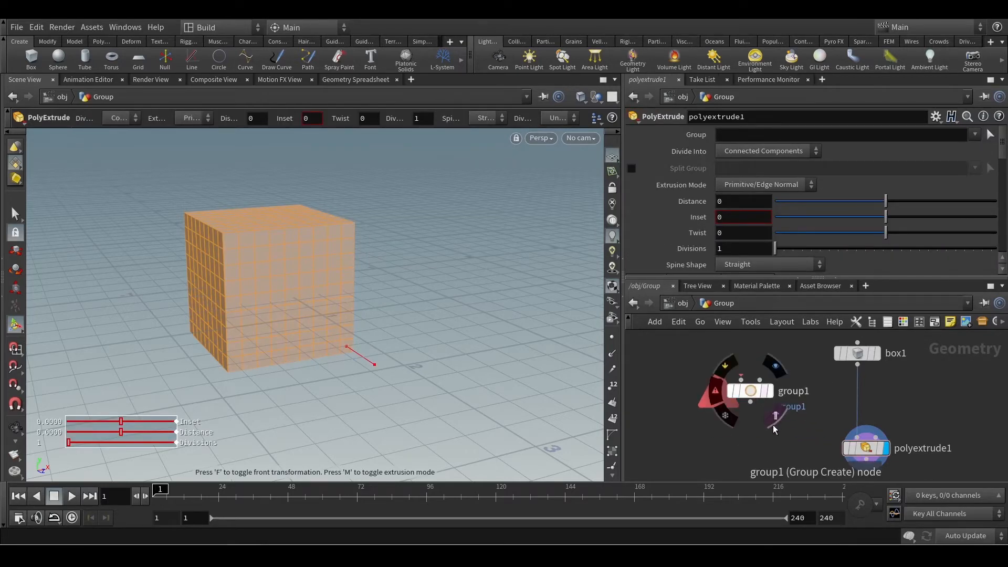
left_click(753, 394)
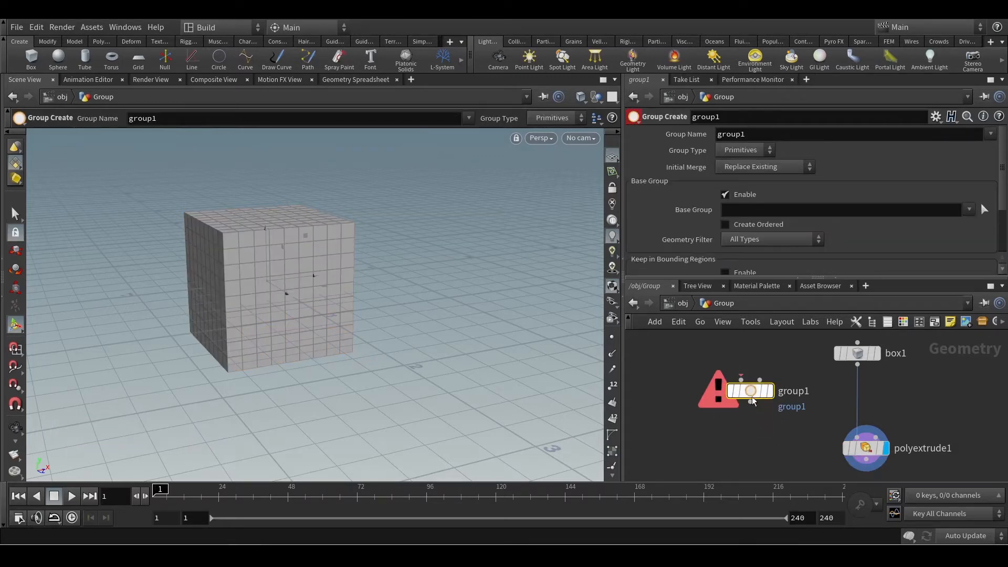
left_click_drag(753, 393, 932, 404)
scroll(933, 405, "up", 2)
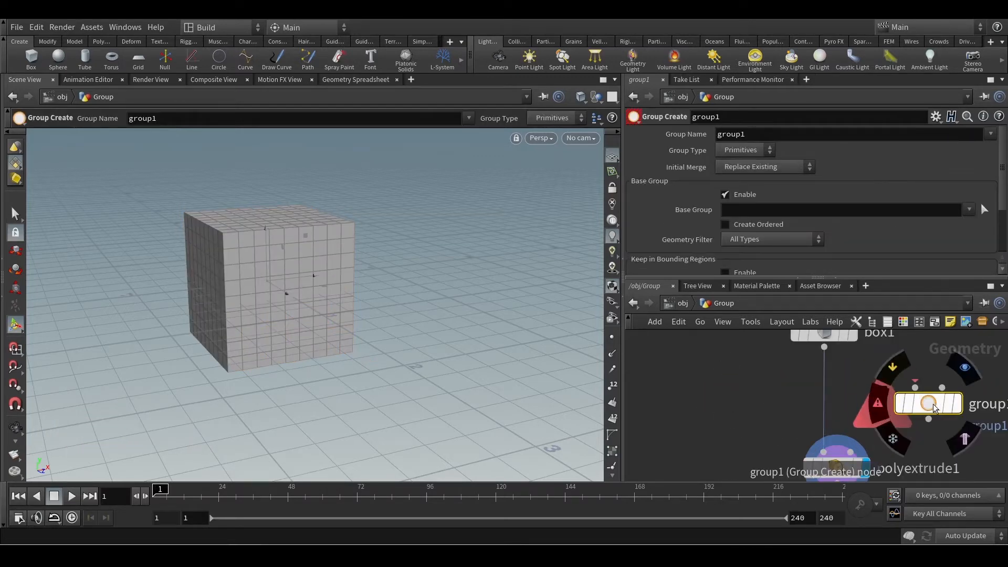
middle_click(934, 407)
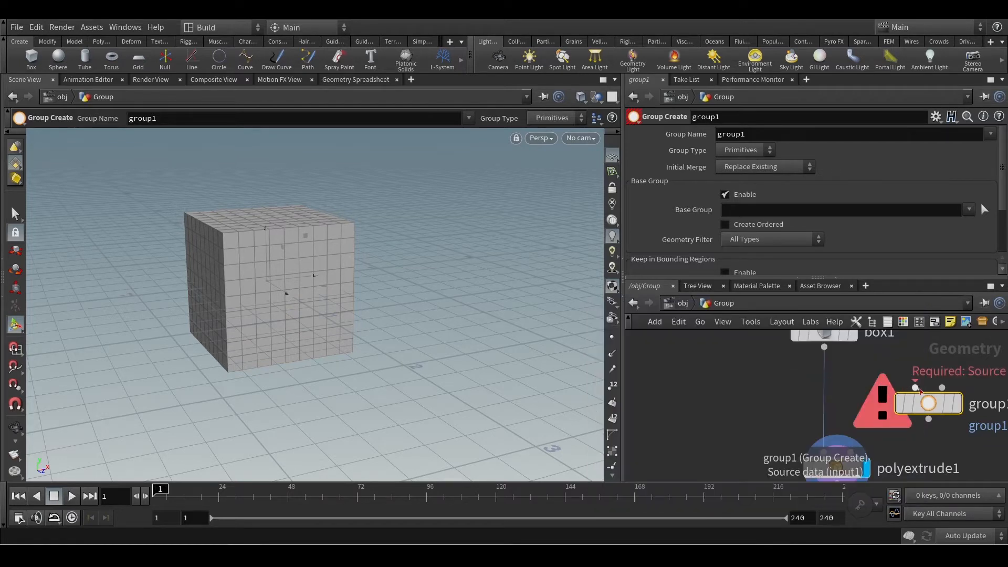
left_click_drag(916, 407, 851, 402)
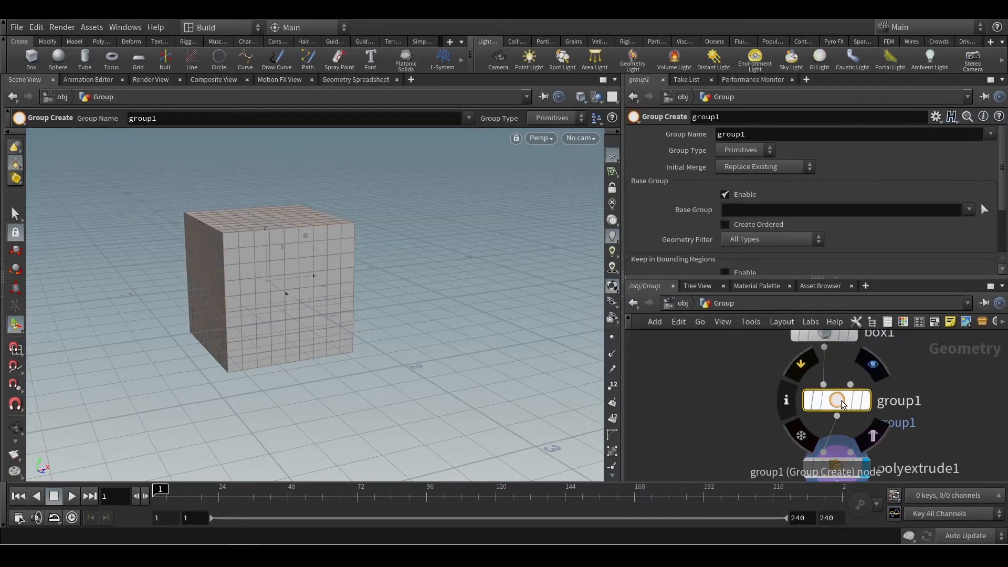
Examine the group node's Bounding Object input and space the box node away from the group and PolyExtrude nodes.
mouse_move(859, 396)
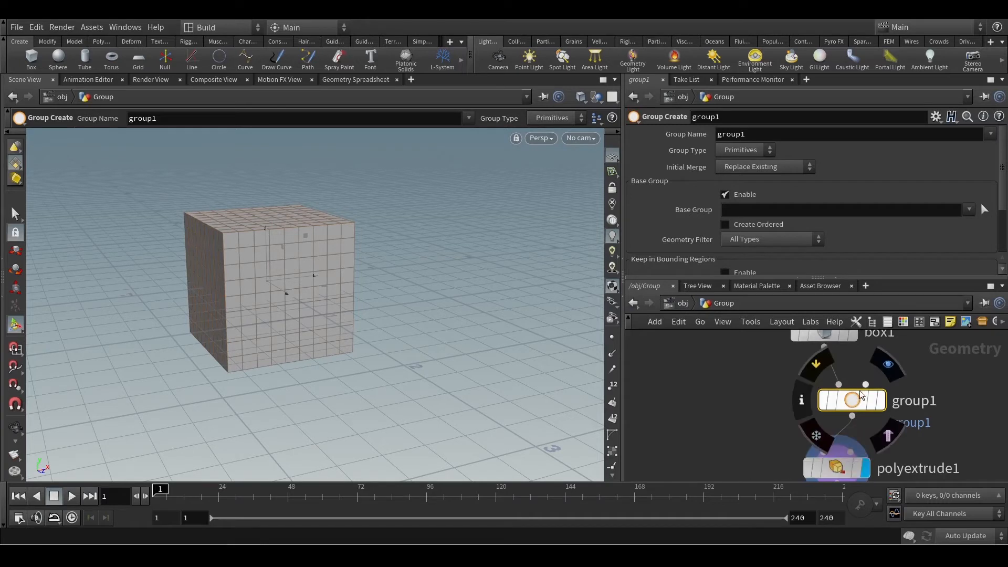
scroll(855, 394, "up", 2)
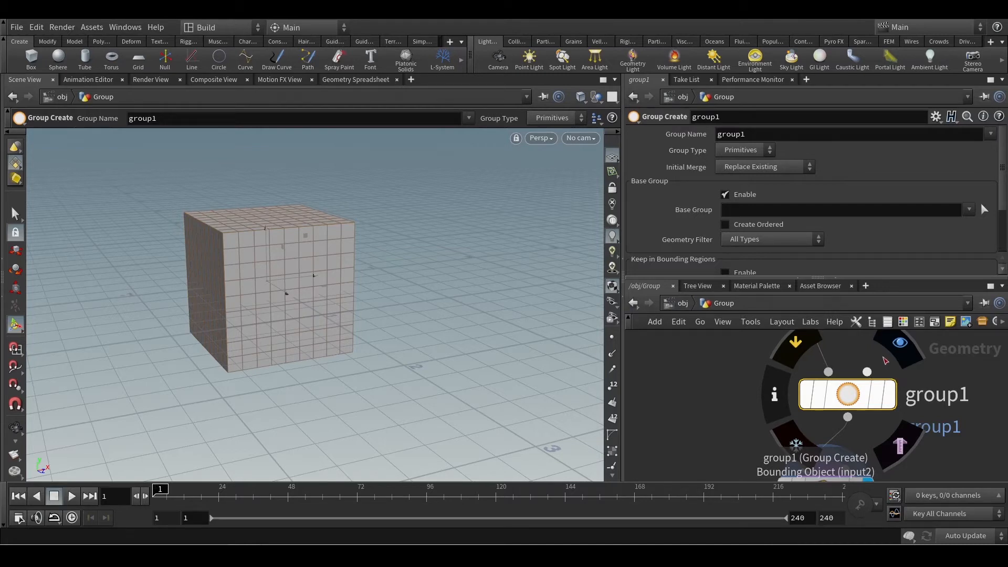
scroll(850, 397, "down", 3)
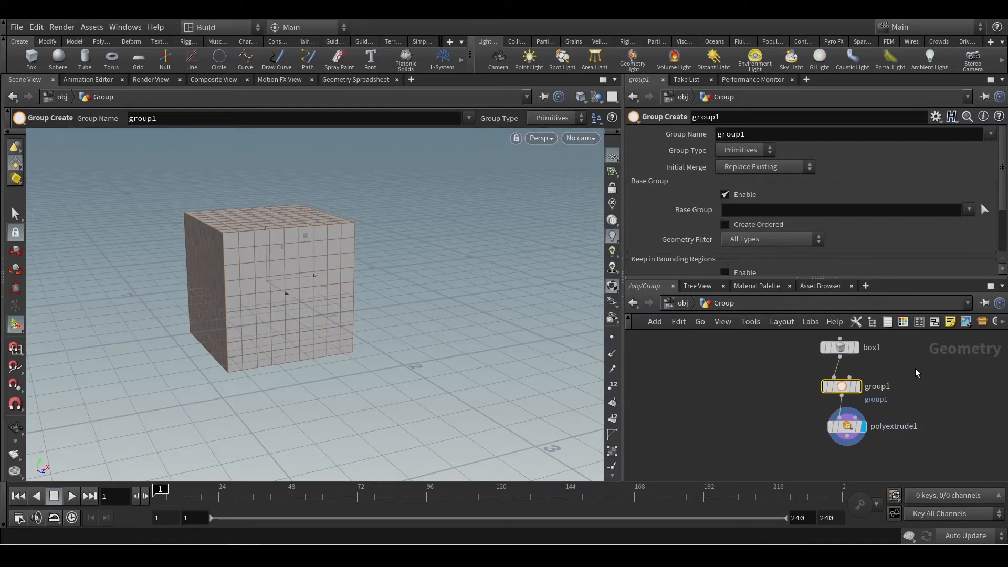
middle_click_drag(914, 368, 908, 395)
left_click(844, 404)
left_click_drag(859, 396, 966, 397)
left_click(966, 398)
left_click_drag(836, 381, 831, 366)
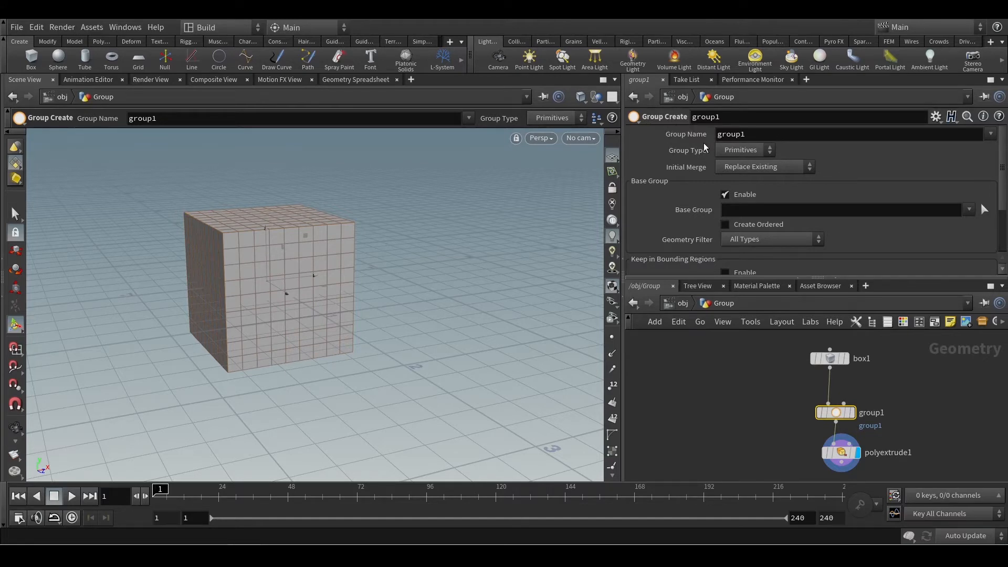
Name the group "personal" and review the Group Type options, keeping Primitives.
double_click(764, 136)
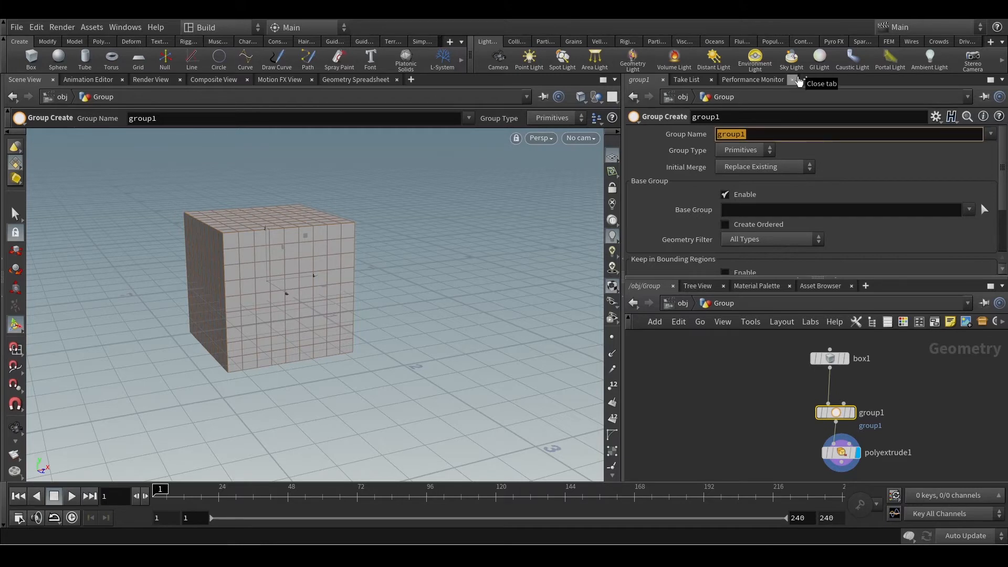
type("perso")
key("BackSpace")
type("onal")
key("Return")
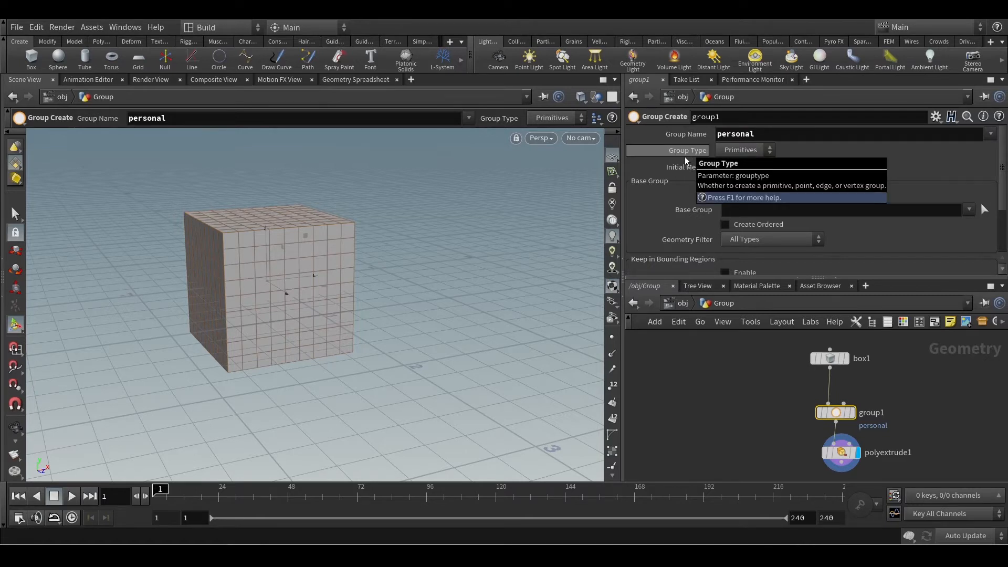
left_click(737, 151)
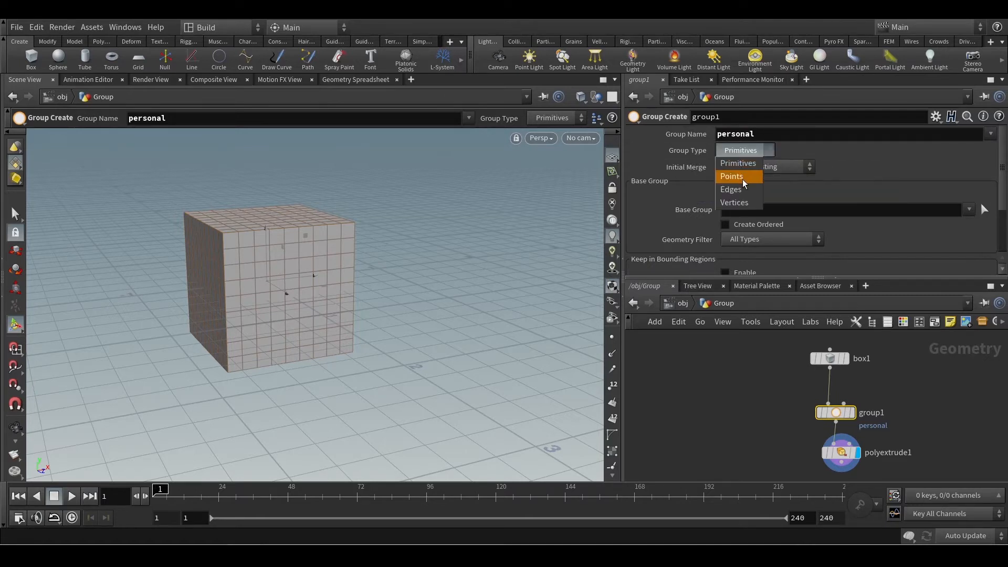
left_click(738, 152)
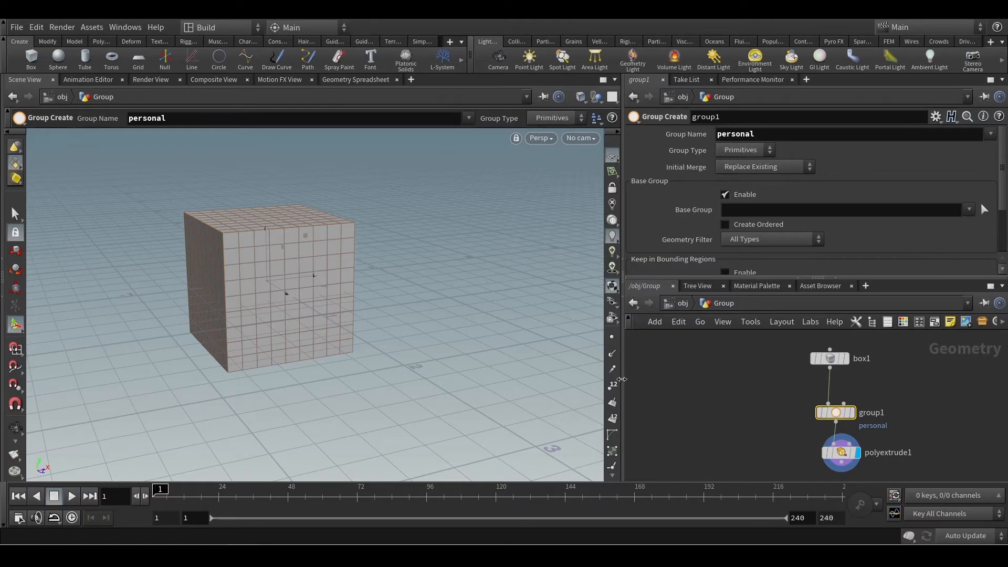
Toggle the display of the box's points on and off and view the box from the front.
left_click(612, 337)
left_click(612, 341)
left_click_drag(379, 303, 371, 283, "alt")
middle_click_drag(371, 283, 333, 313, "alt")
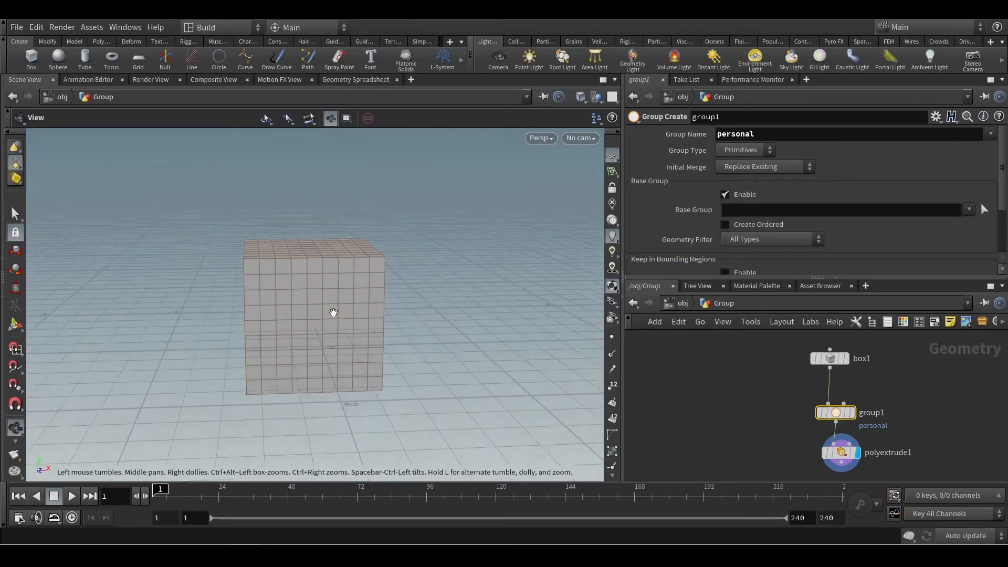
scroll(333, 313, "up", 2)
Display the group node's output and switch the viewport to the Select tool.
left_click(852, 412)
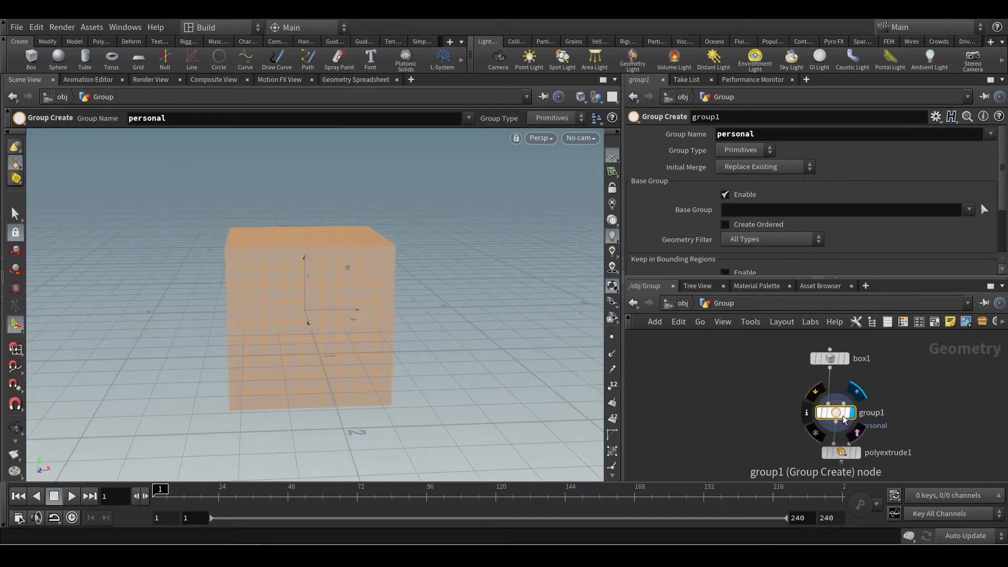
mouse_move(859, 395)
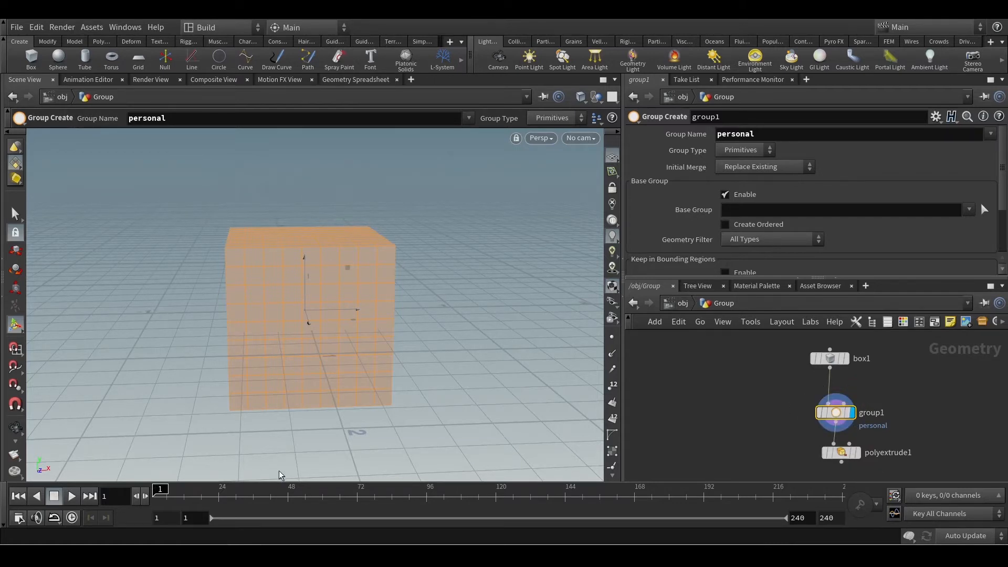
left_click(15, 214)
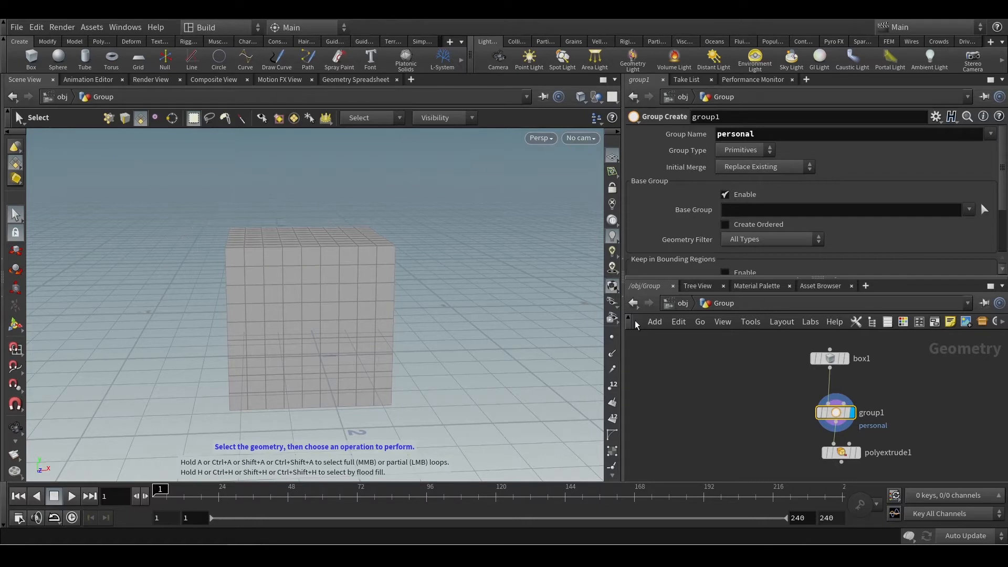
Highlight the group's primitives on the box using the Show Handle tool and view the box from an angle.
left_click_drag(786, 400, 899, 423)
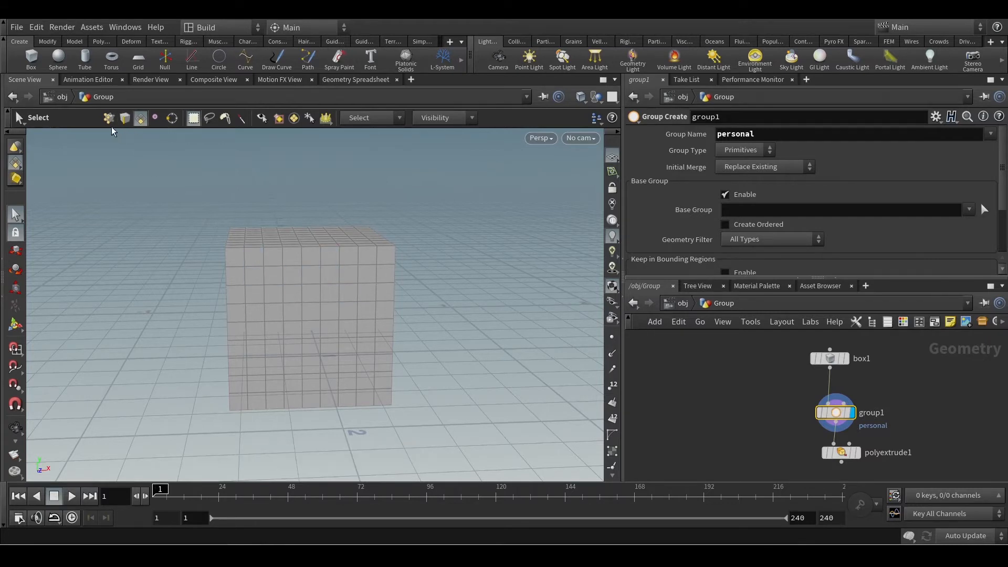
left_click(15, 326)
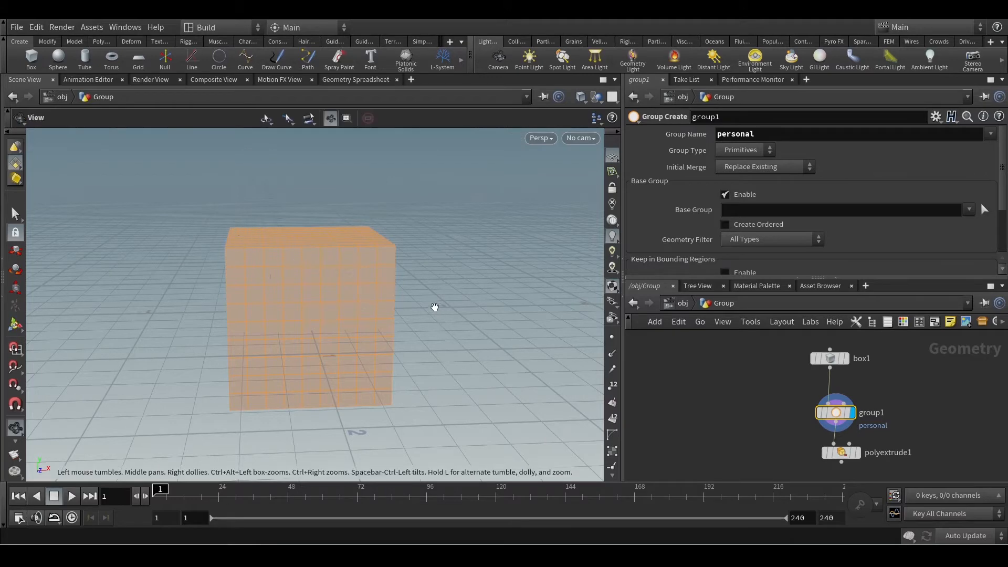
left_click_drag(434, 308, 361, 250, "alt")
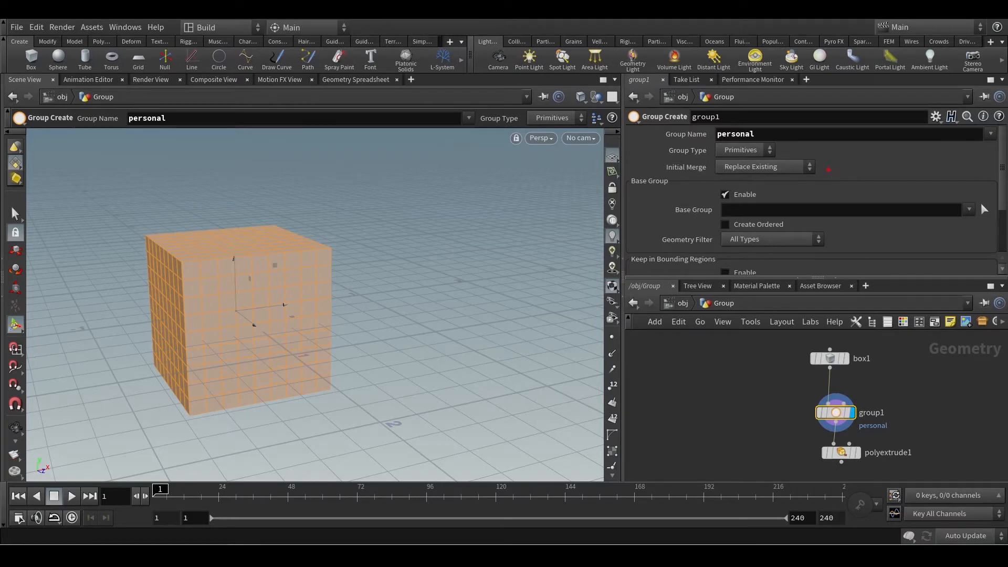
Review the group node's Initial Merge, Base Group, Keep in Bounding Regions, Keep by Normals and Include by Edges options.
mouse_move(668, 181)
left_mouse_down()
mouse_move(811, 159)
mouse_move(724, 167)
left_mouse_up()
key("Escape")
scroll(836, 235, "down", 2)
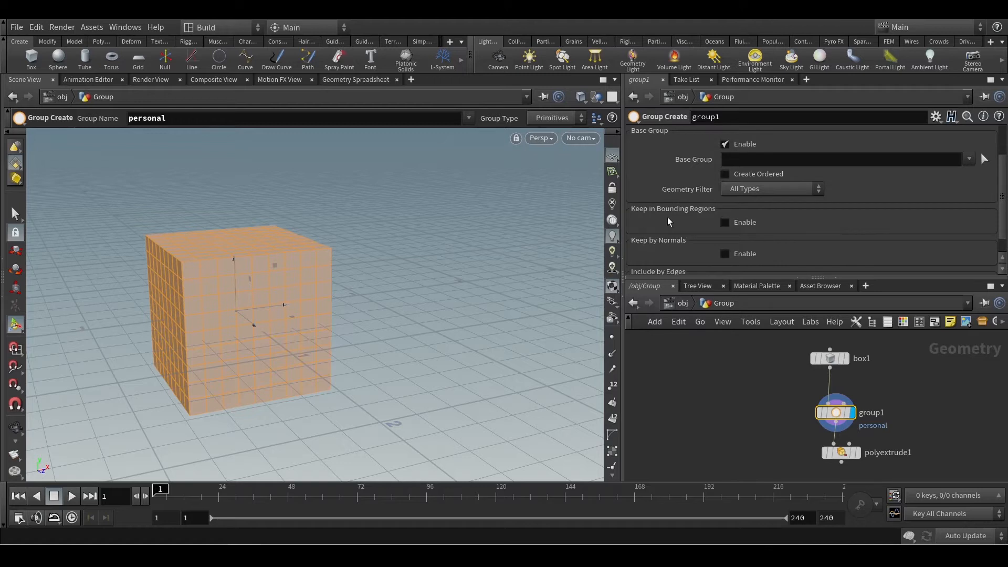
scroll(677, 245, "down", 1)
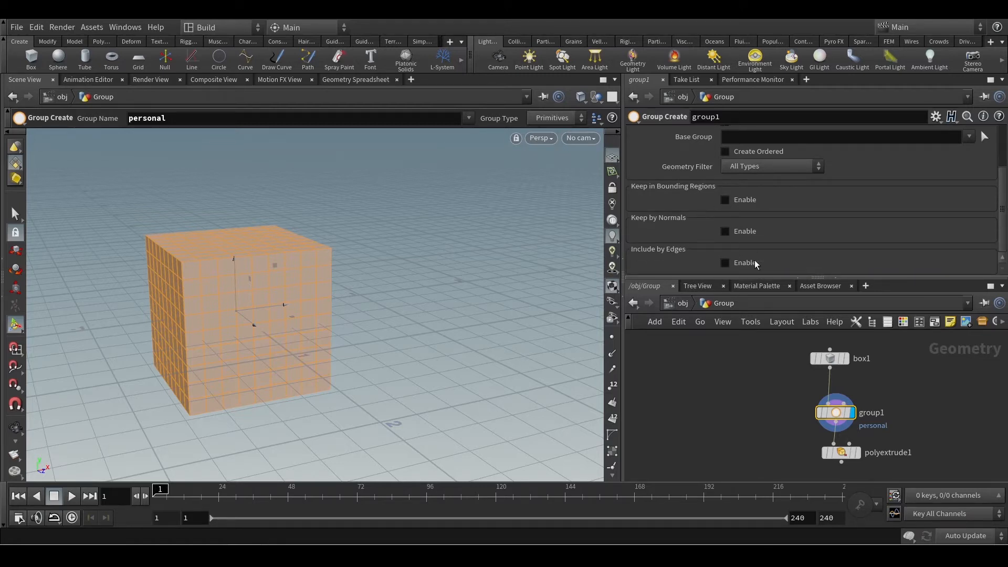
scroll(795, 246, "up", 2)
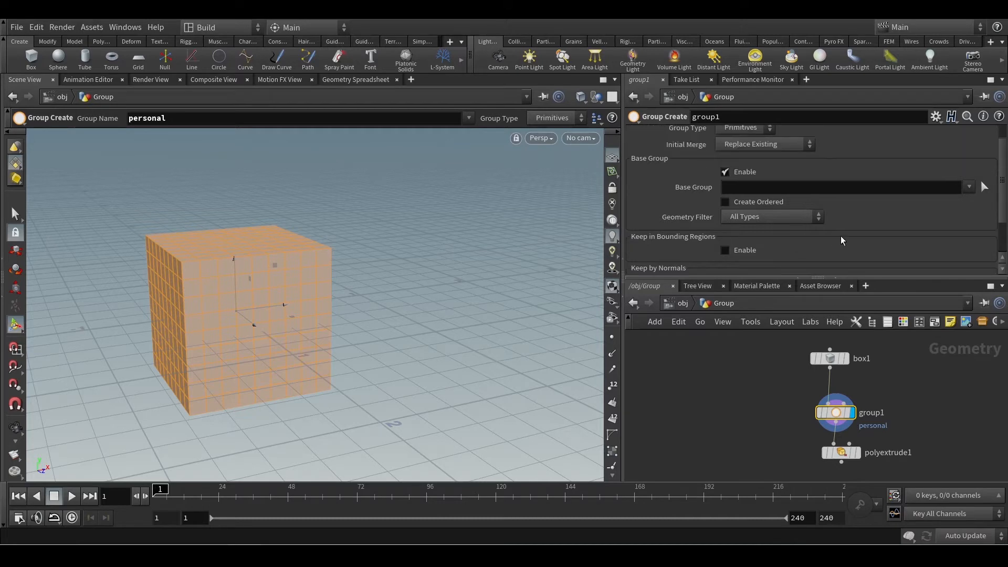
scroll(689, 242, "down", 2)
scroll(764, 221, "up", 3)
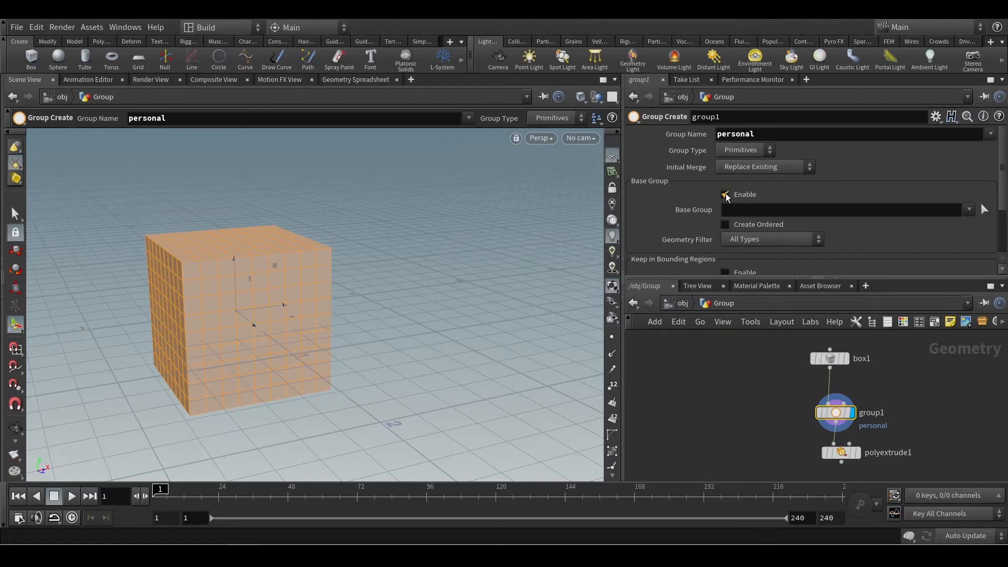
Disable Base Group, check the personal group in the node info, and enable Base Group again.
left_click(732, 195)
middle_click(835, 416)
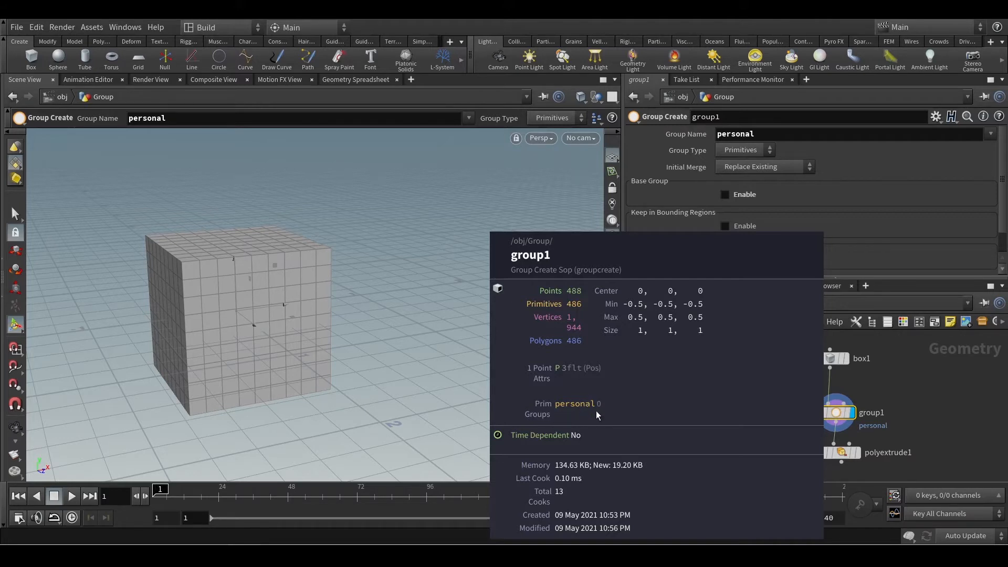
left_click(725, 194)
left_click(827, 417)
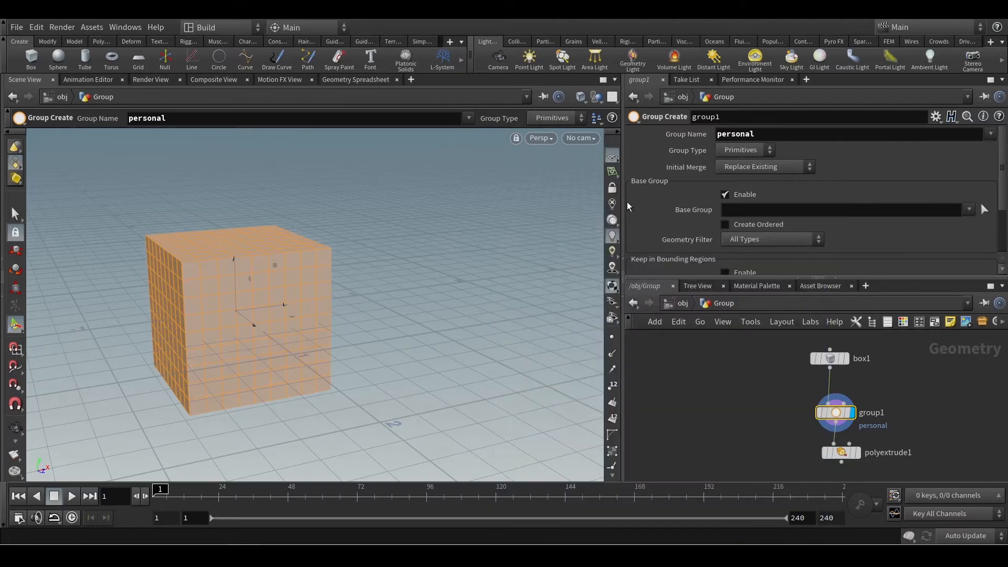
Set the Base Group to primitives 46-52 by picking a horizontal row of seven faces on the front of the box.
left_click_drag(373, 268, 333, 301, "alt")
key("Return")
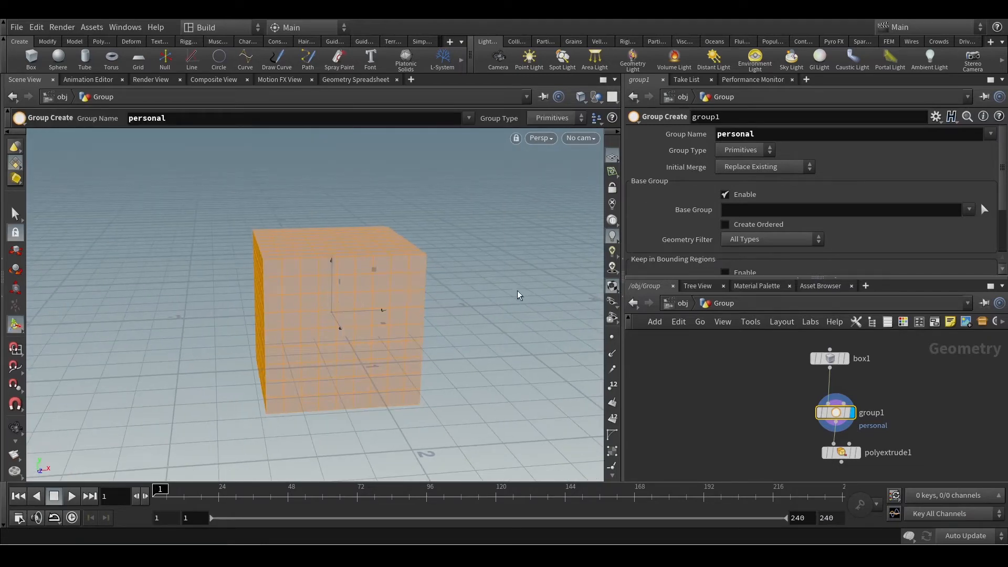
key("s")
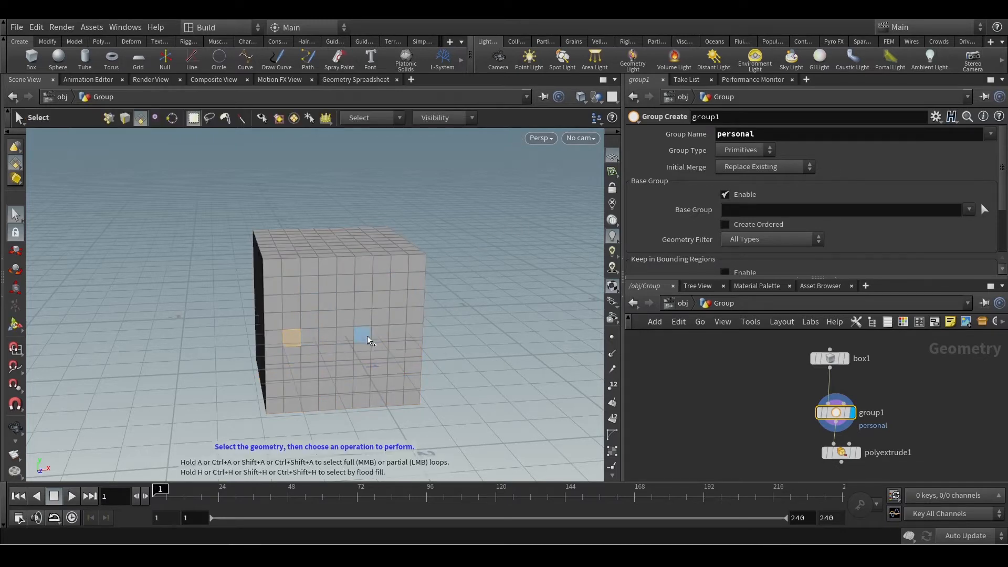
left_click(506, 318)
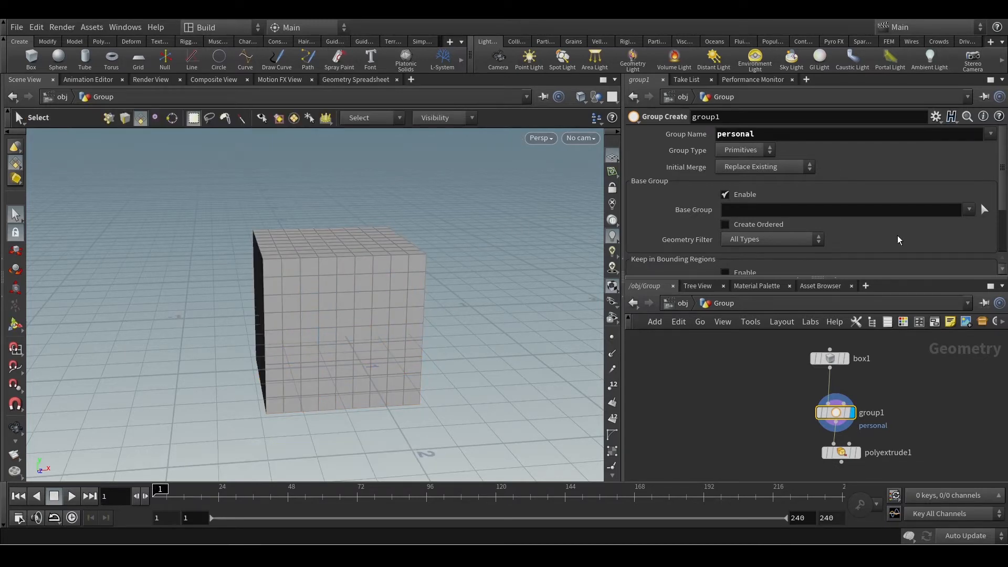
left_click(984, 210)
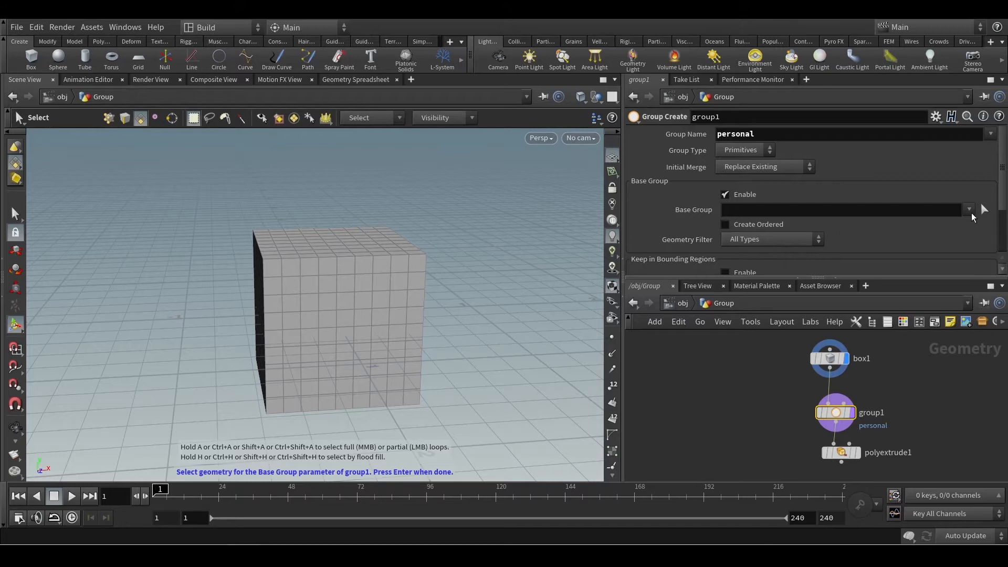
left_click(983, 210)
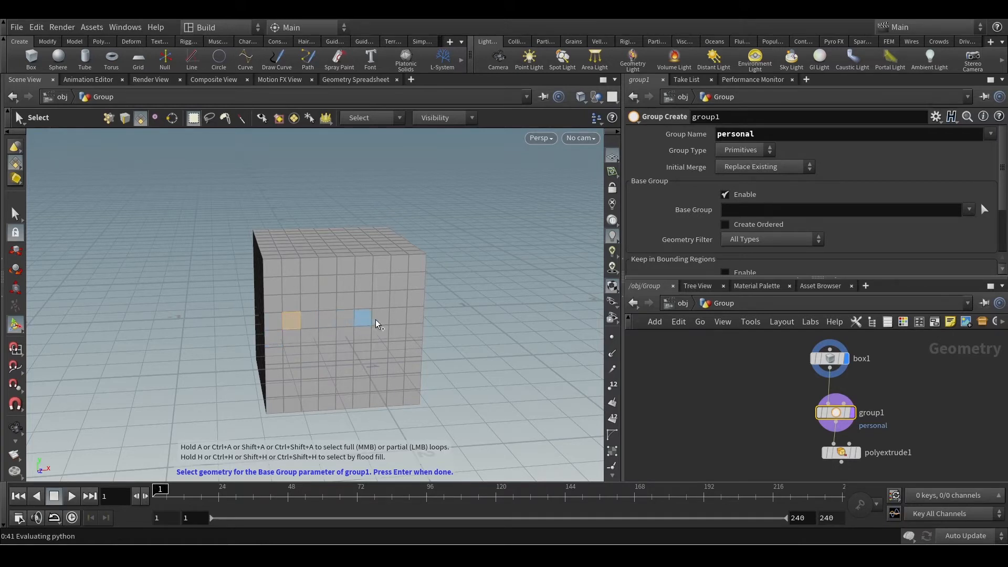
left_click(395, 317)
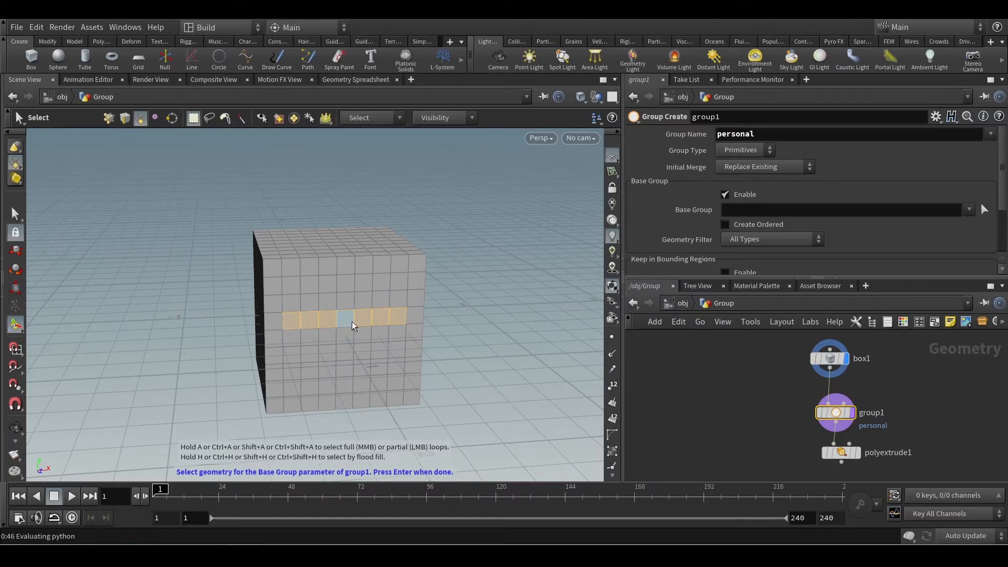
key("Return")
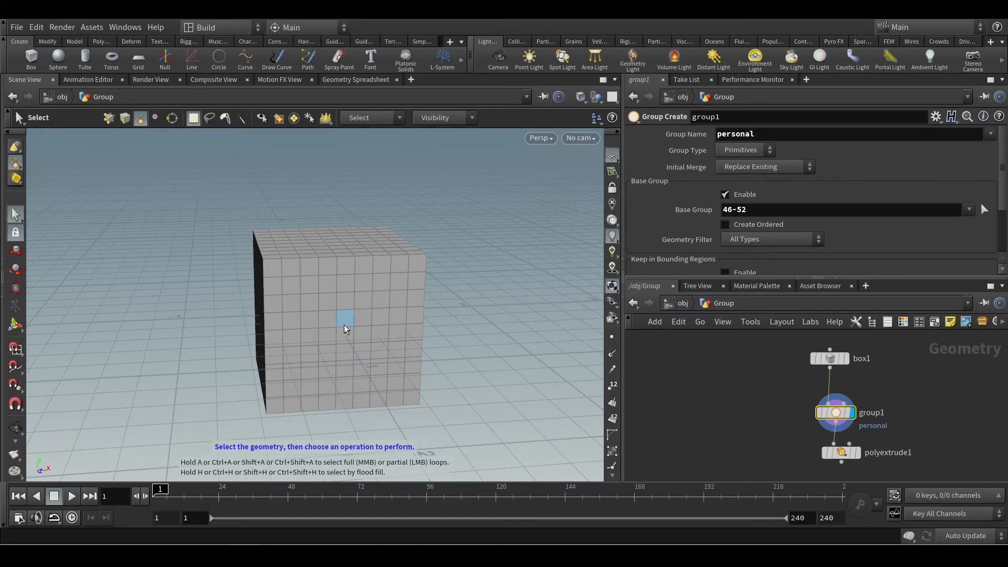
Highlight the grouped faces in the viewport and check the personal primitive group in the group node's info.
mouse_move(834, 413)
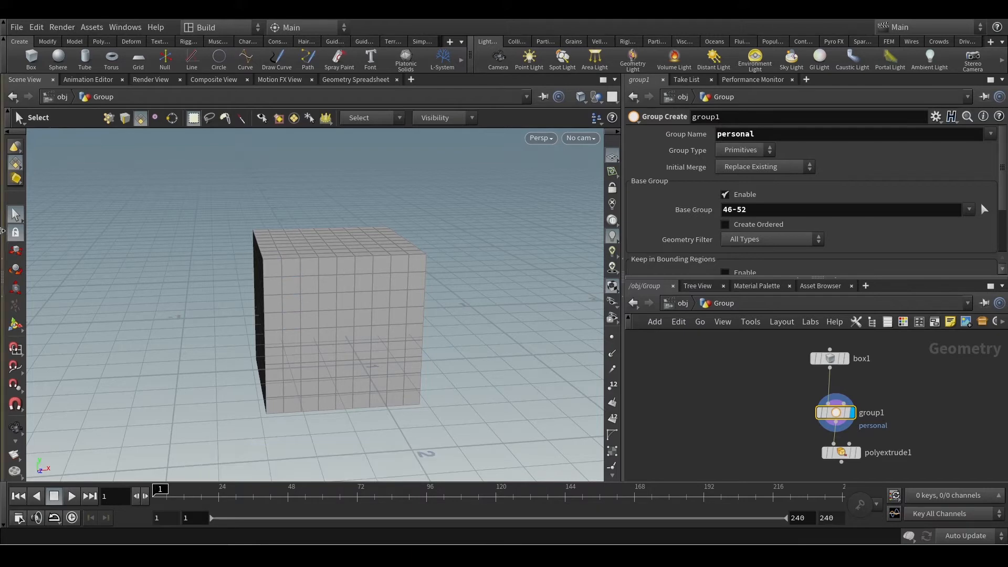
left_click(17, 327)
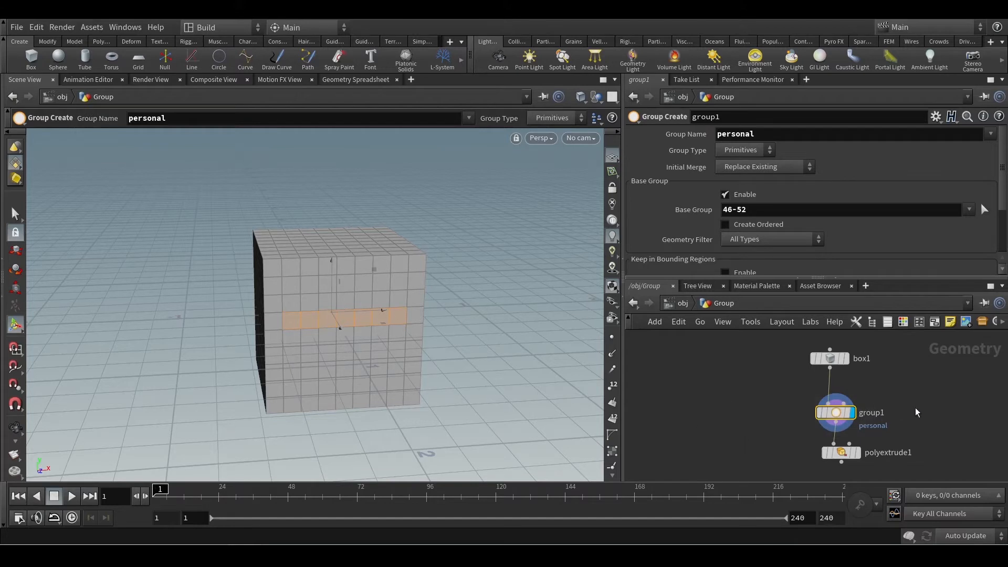
mouse_move(846, 419)
left_click_drag(846, 418, 845, 408)
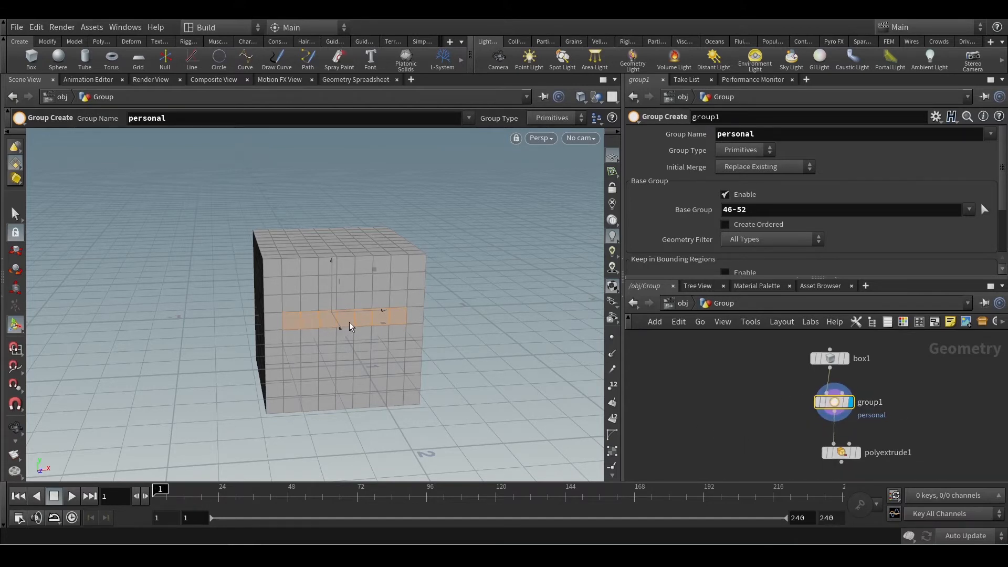
left_click(822, 409)
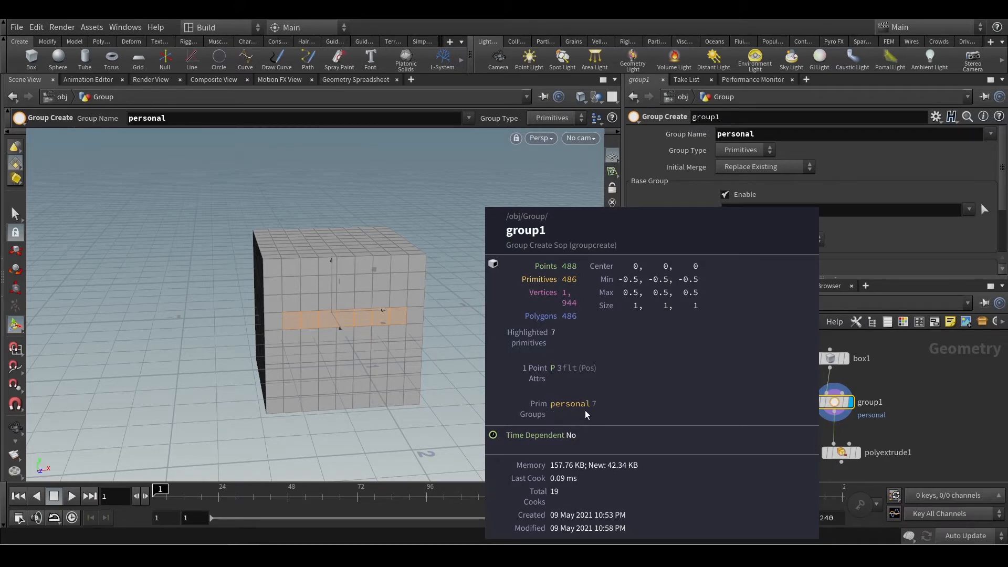
middle_click_drag(586, 414, 755, 383)
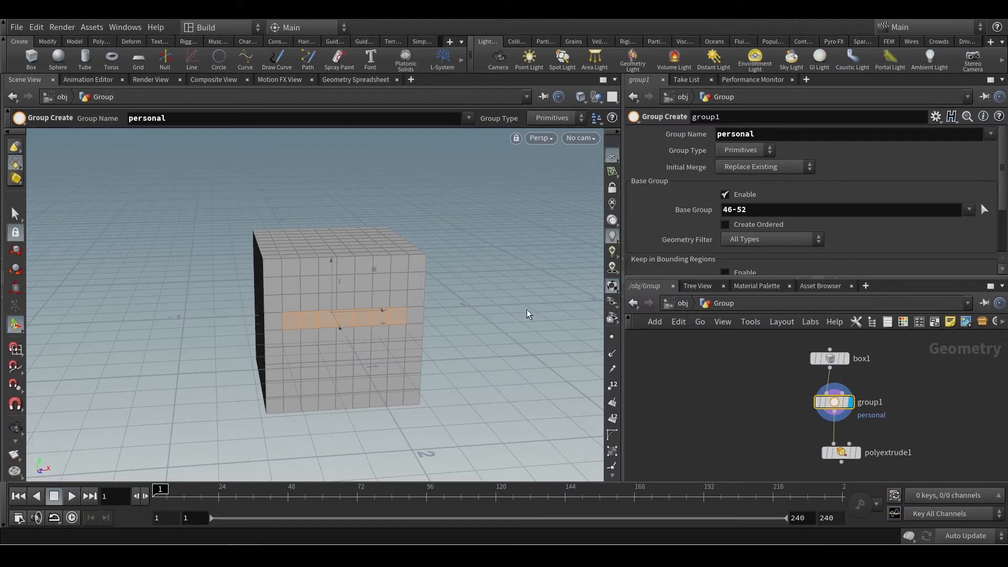
Set the PolyExtrude's Group to personal, extrude it by about 1.02, and display the PolyExtrude node's output.
left_click(840, 453)
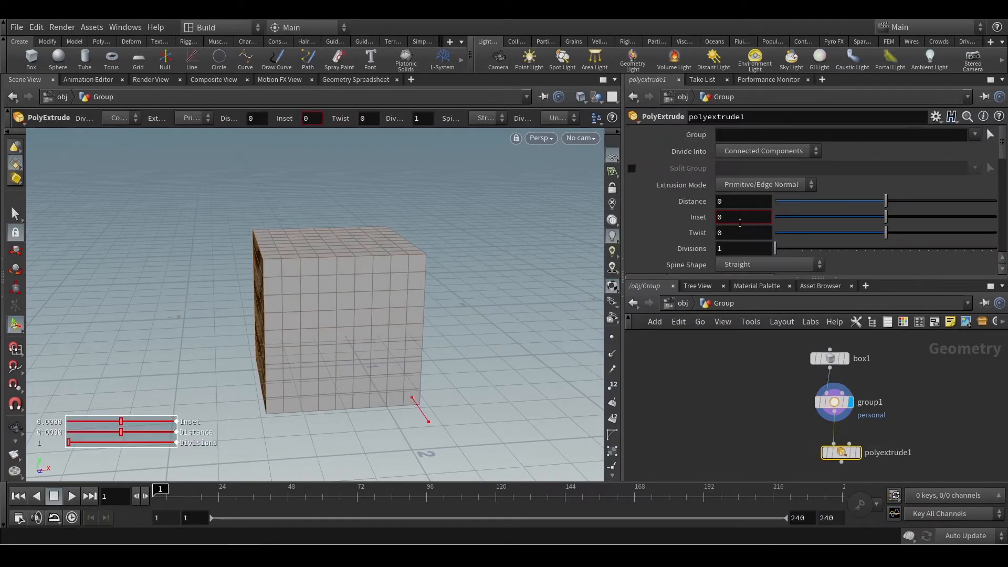
left_click(974, 134)
left_click(964, 148)
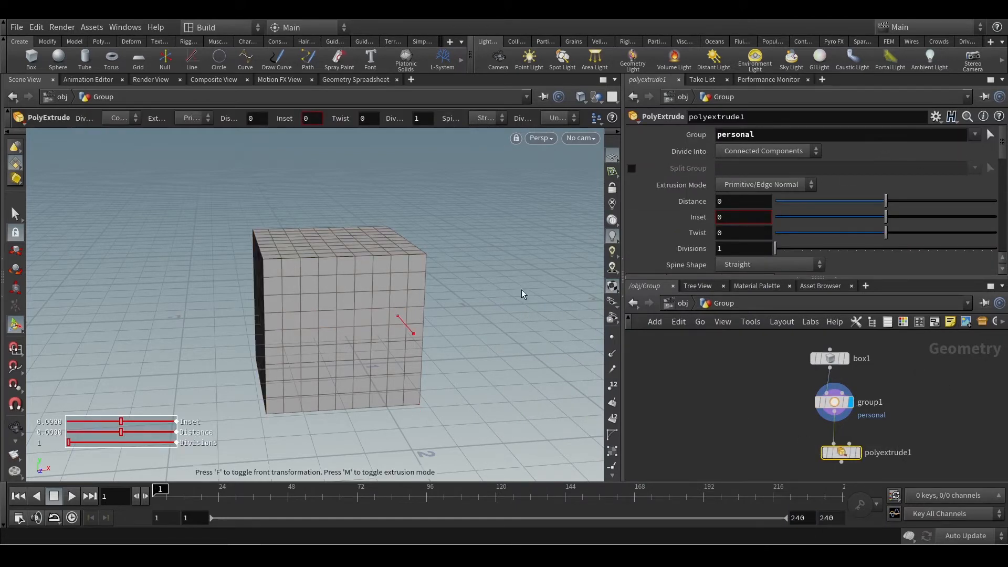
left_click_drag(450, 293, 566, 350)
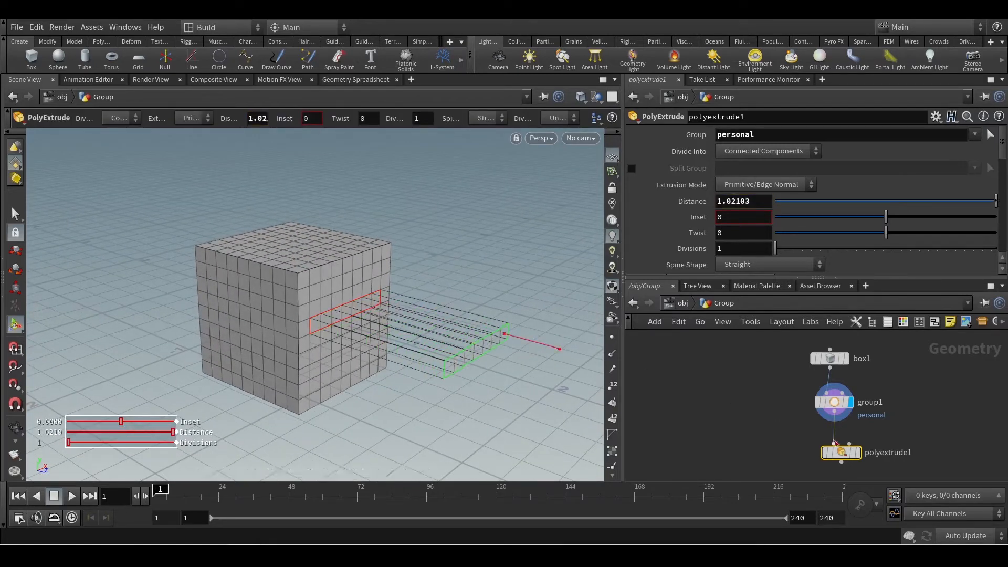
left_click(858, 453)
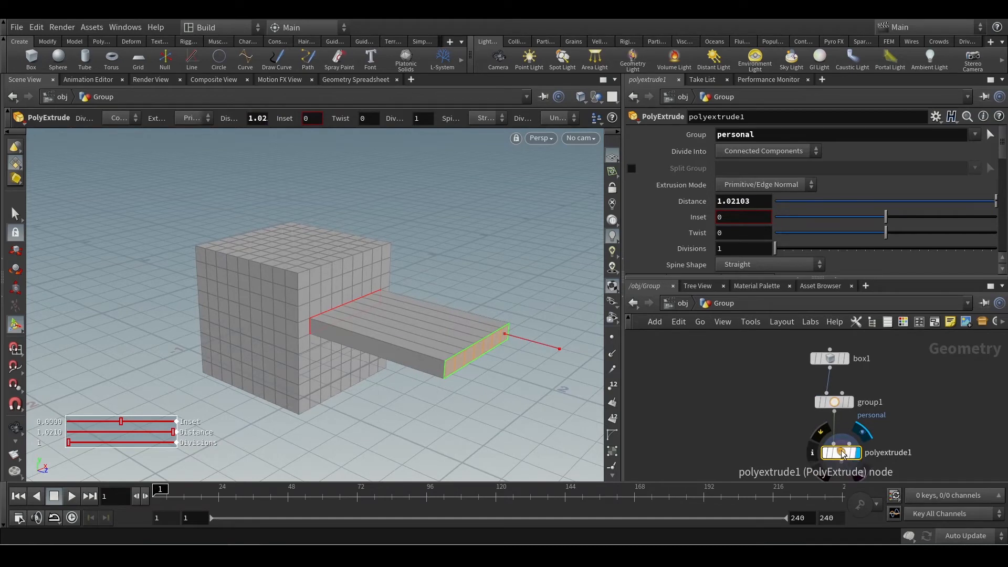
Inspect the extruded slab from several angles and examine the Base Group value on the group node.
scroll(443, 366, "down", 1)
left_click_drag(443, 367, 454, 373, "alt")
middle_click_drag(447, 351, 313, 309, "alt")
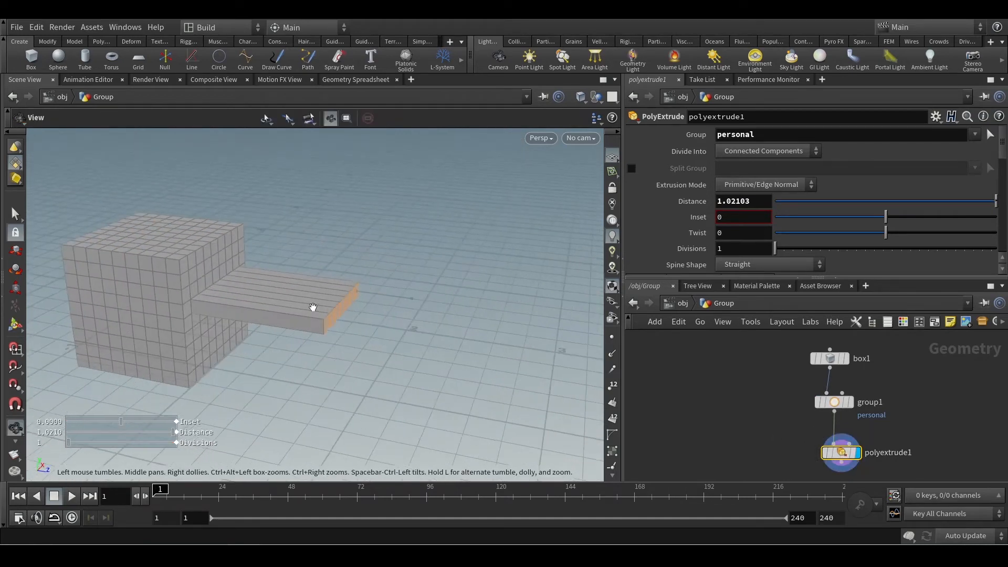
left_click_drag(288, 309, 251, 305, "alt")
key("Return")
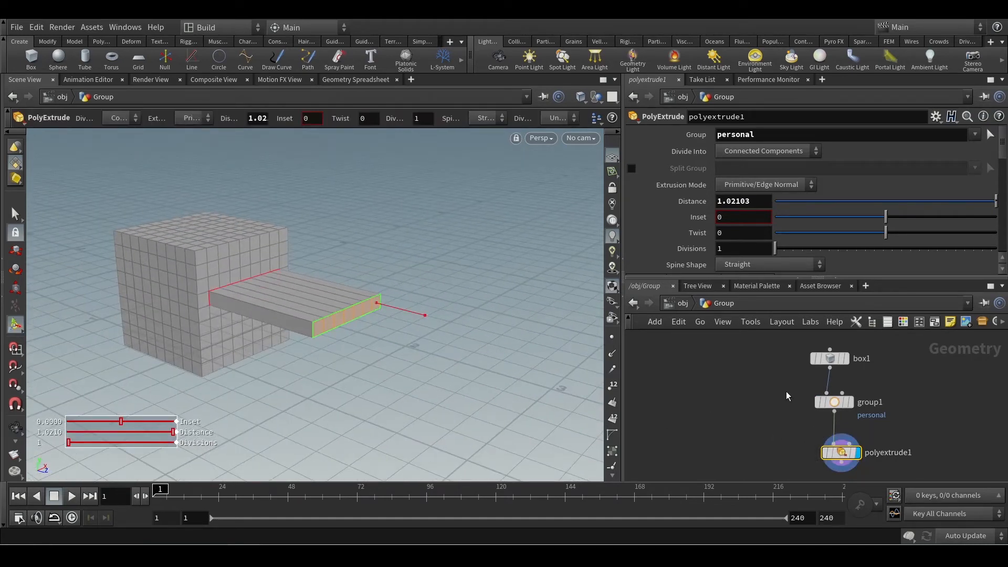
left_click_drag(786, 405, 917, 415)
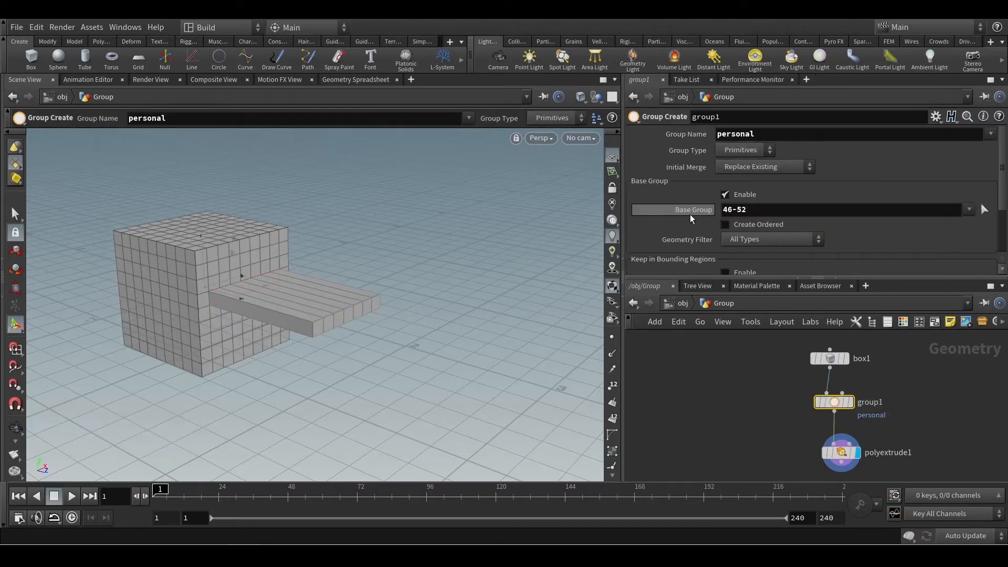
double_click(751, 209)
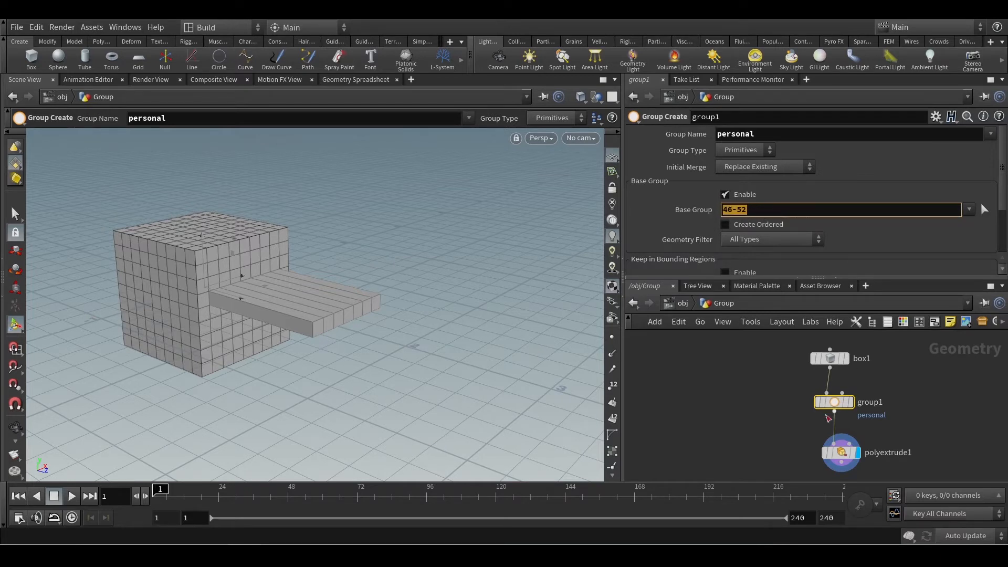
Set the box's Axis Divisions to 15 and then to 40 to test the numbered group on denser geometry.
left_click_drag(760, 341, 864, 364)
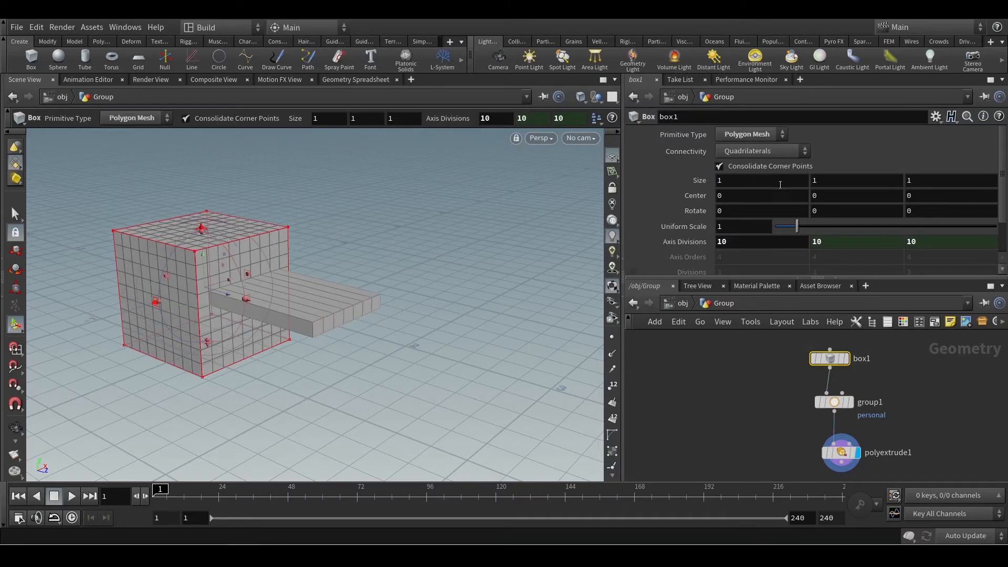
left_click_drag(722, 241, 730, 241)
key("Return")
left_click_drag(374, 320, 446, 294)
left_click_drag(726, 242, 656, 250)
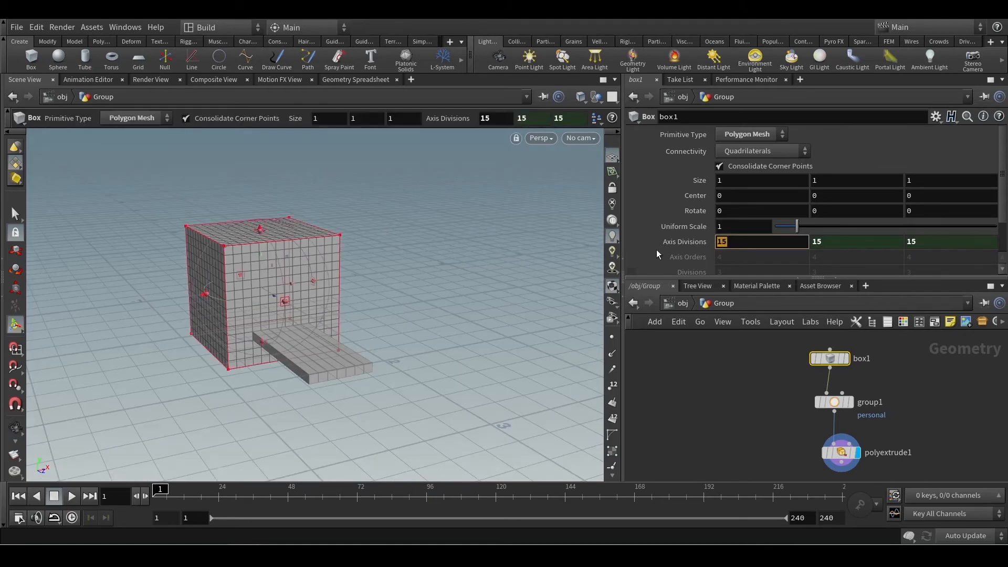
type("40")
key("Return")
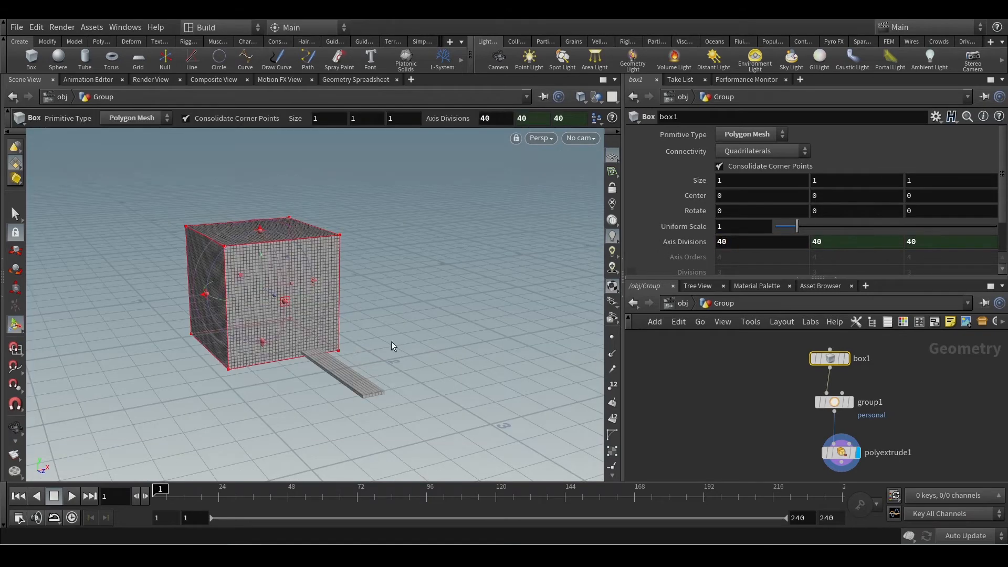
Compare the PolyExtrude result with the group node's highlighted faces on the denser box.
mouse_move(396, 345)
left_mouse_down()
mouse_move(434, 346)
mouse_move(436, 338)
mouse_move(373, 344)
mouse_move(403, 342)
mouse_move(394, 350)
left_mouse_up()
left_click(834, 402)
key("Escape")
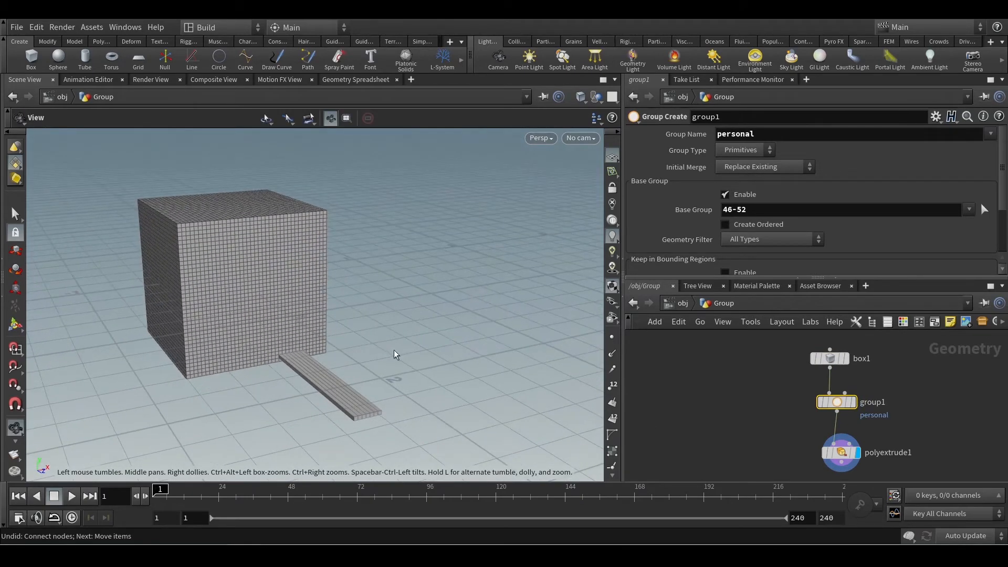
key("Return")
left_click(841, 452)
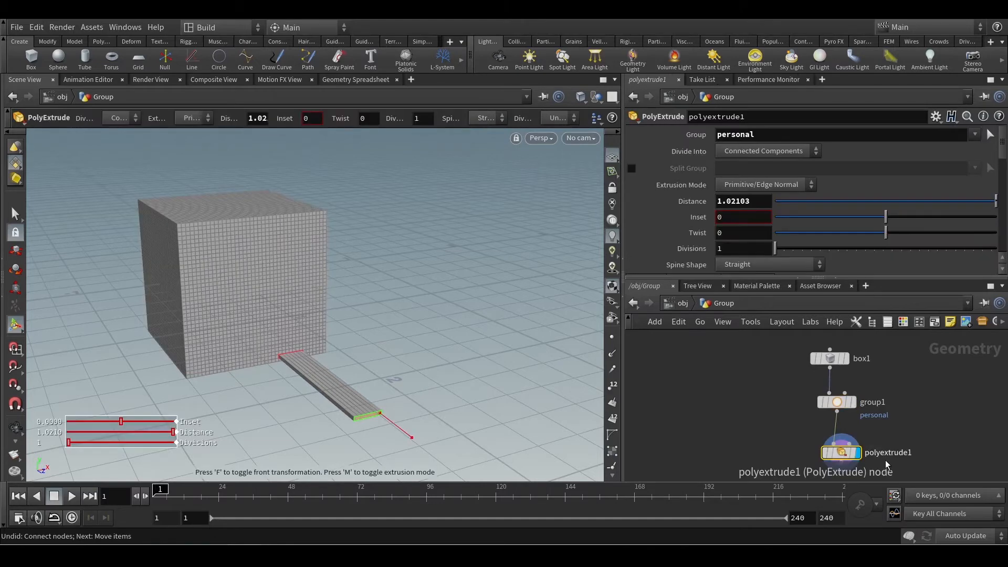
scroll(258, 379, "up", 4, "alt")
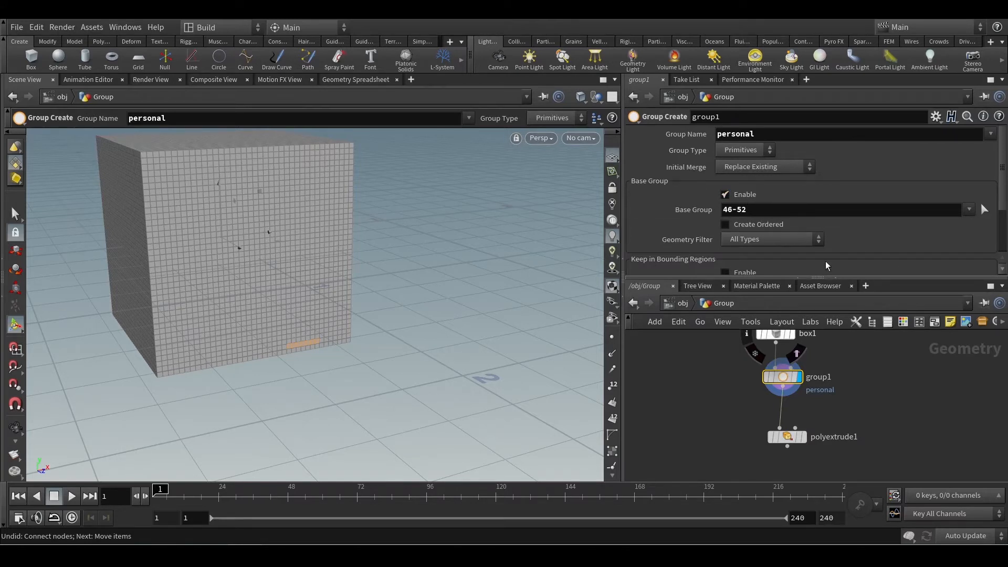
Insert a second Group Create node between group1 and polyextrude1 and align it in the chain.
key("Tab")
type("gr")
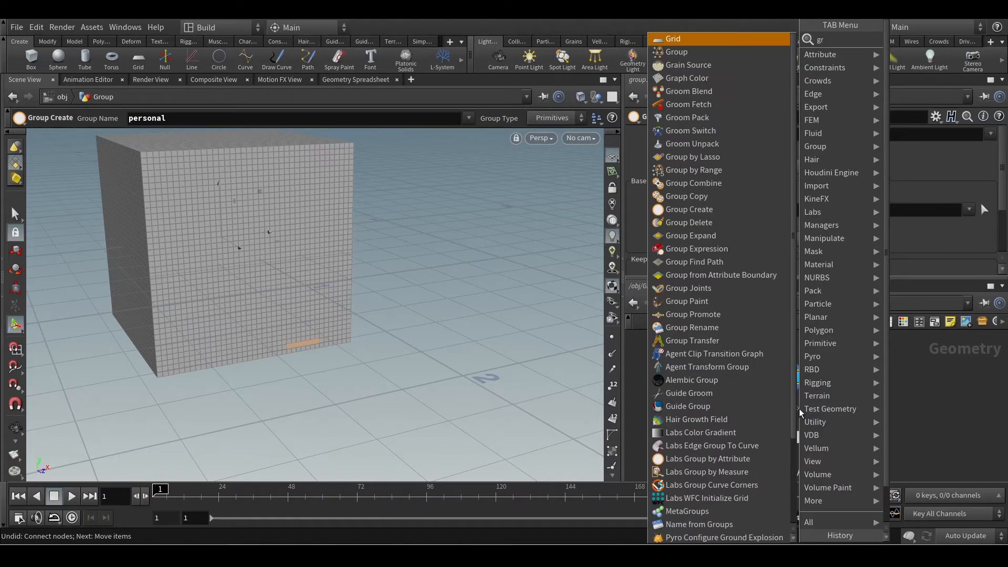
type("oup")
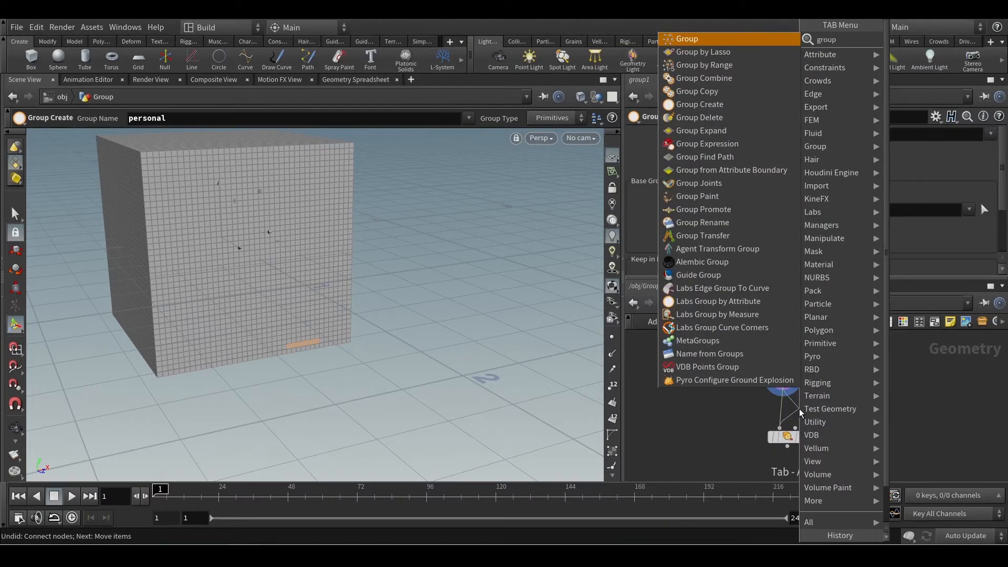
key("Return")
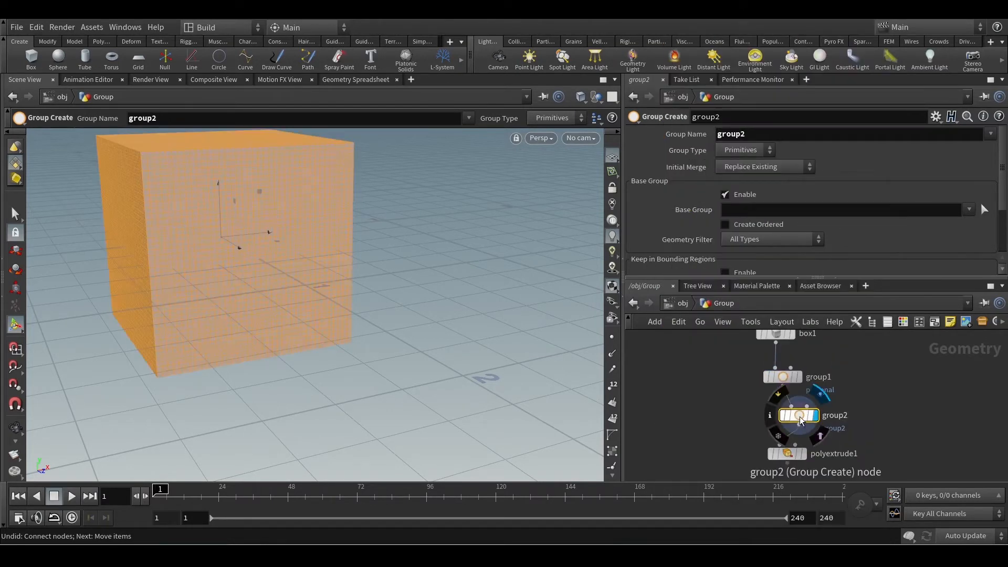
left_click_drag(800, 420, 784, 420)
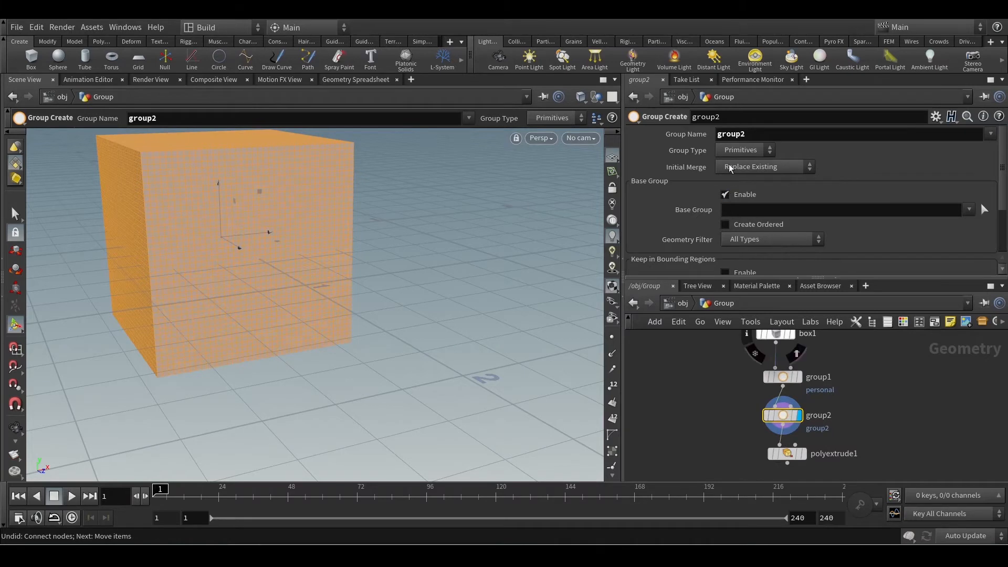
Name the second node's group new and set its Base Group to personal.
double_click(752, 134)
type("new")
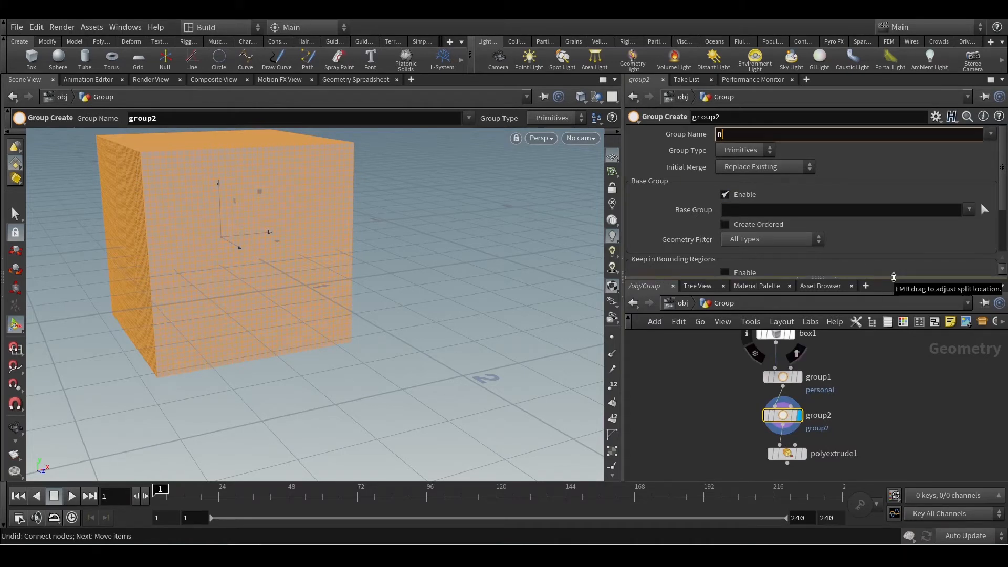
key("Return")
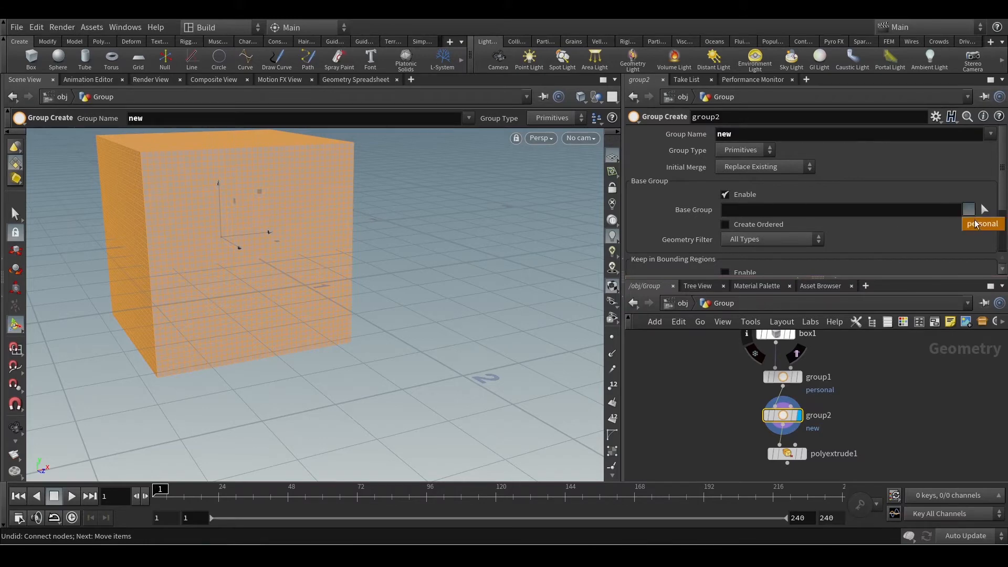
left_click(982, 227)
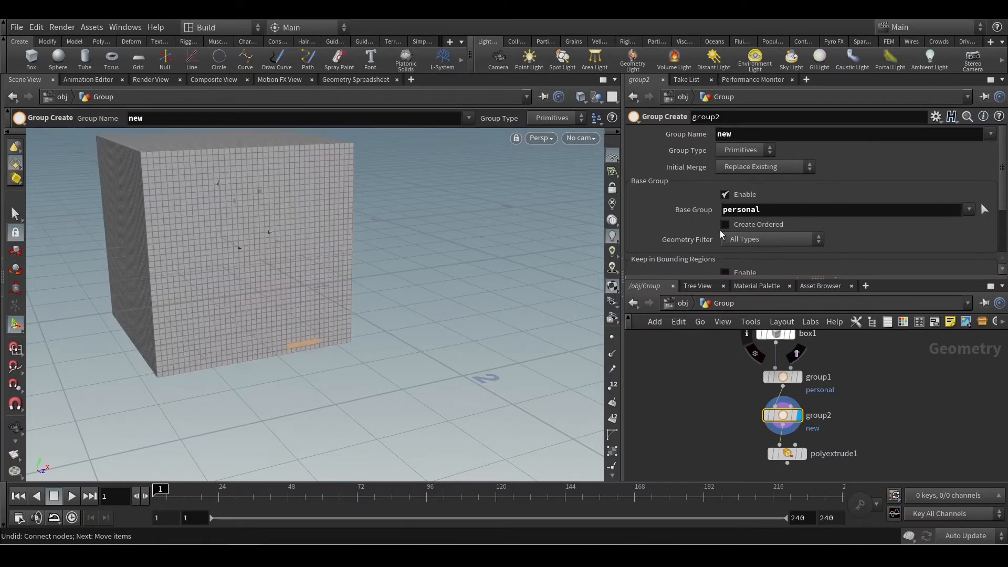
Compare the highlighted faces of group1 and group2 up close by displaying each node in turn.
scroll(302, 350, "up", 6, "alt")
left_click_drag(295, 335, 266, 310, "alt")
scroll(302, 344, "up", 2, "alt")
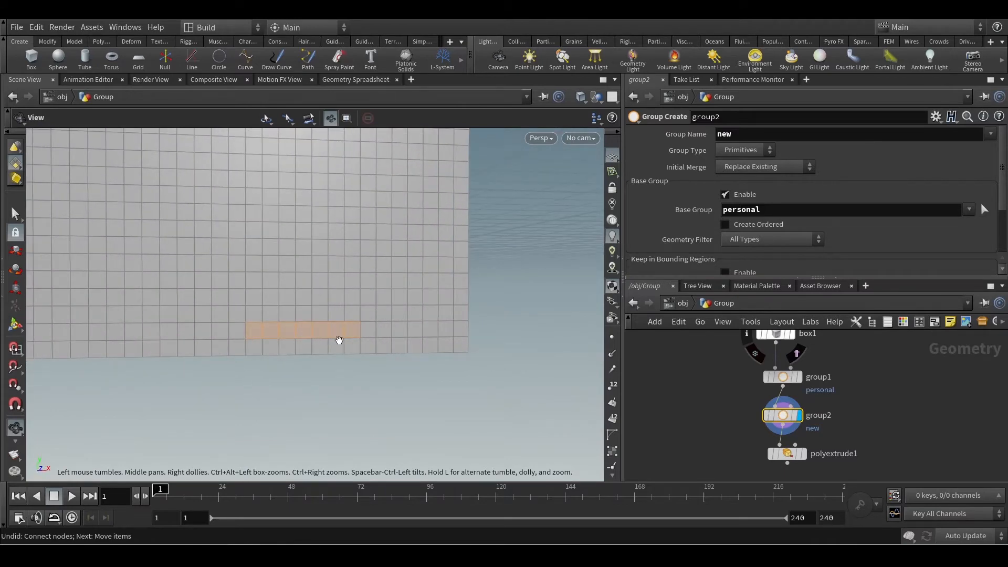
left_click(799, 377)
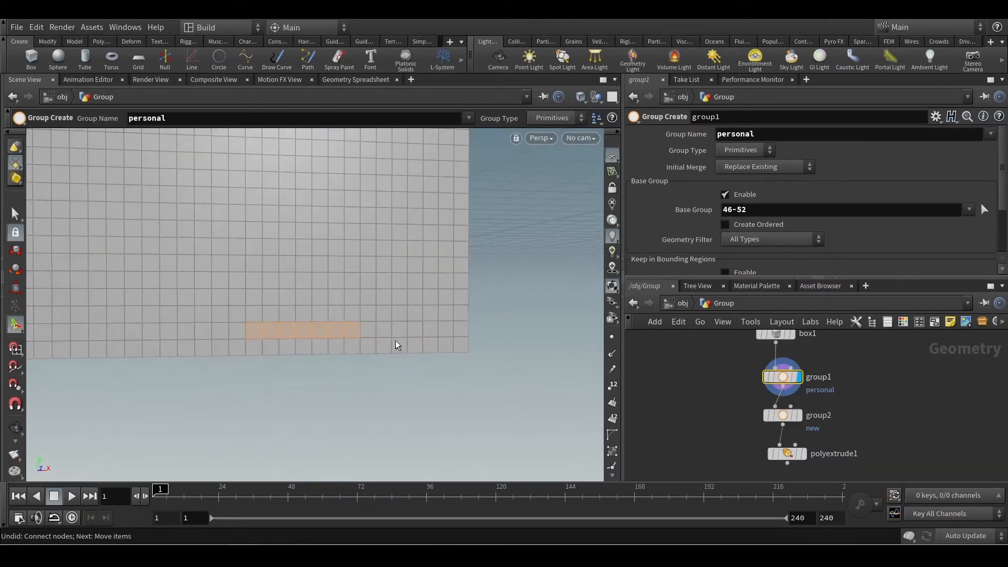
left_click(798, 417)
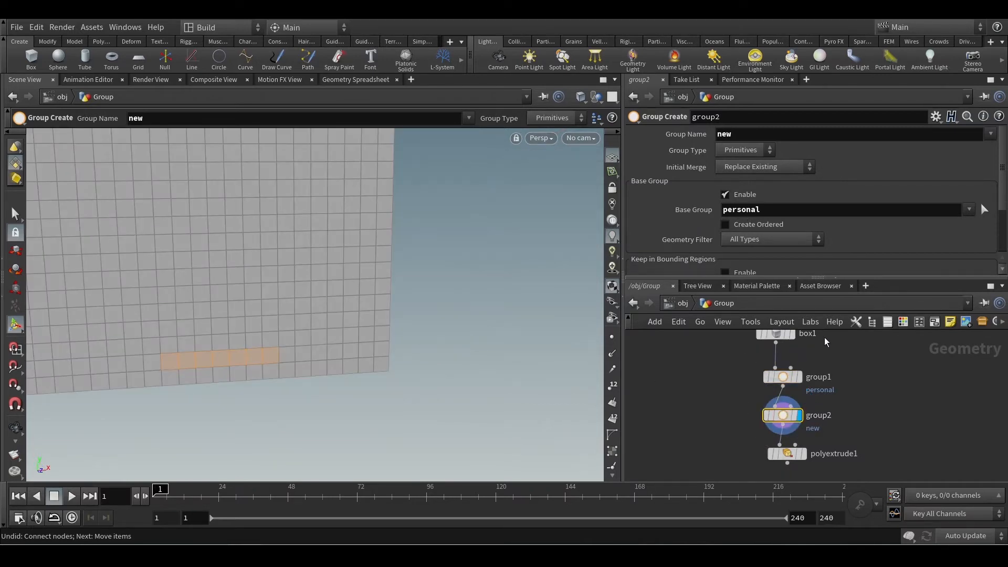
scroll(866, 261, "down", 3)
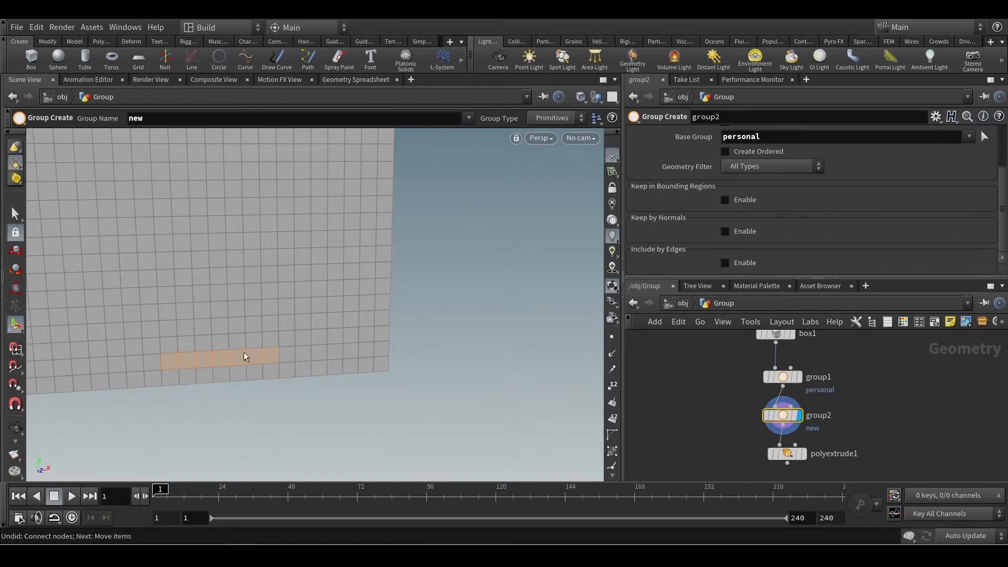
key("Escape")
left_click_drag(295, 348, 312, 328)
key("Return")
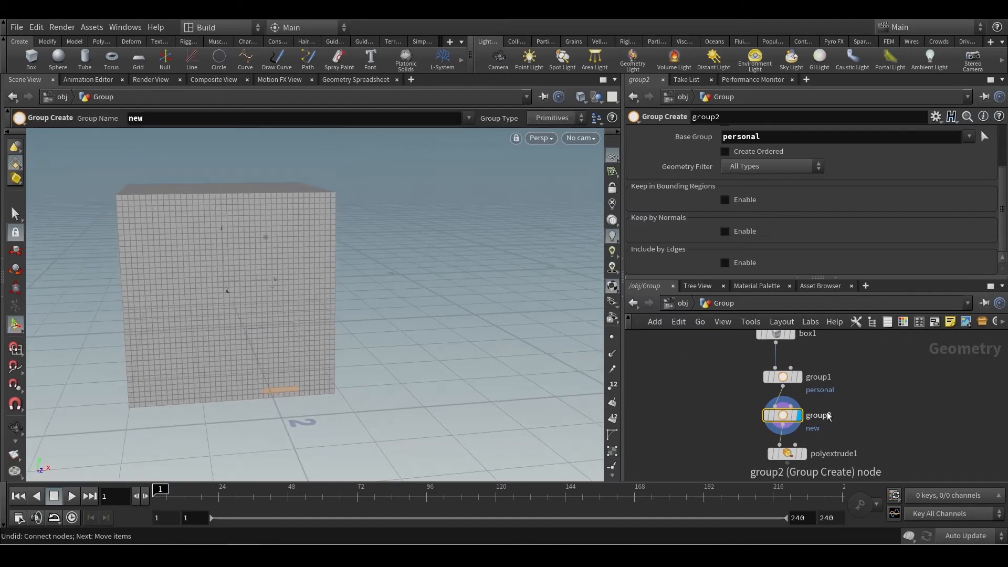
Delete the group2 node from the network.
key("Delete")
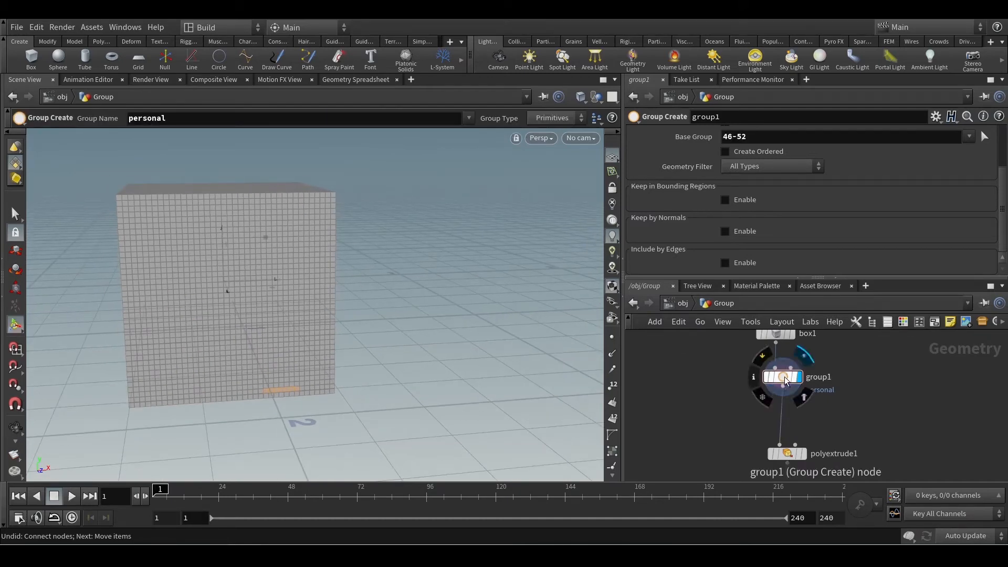
scroll(870, 235, "up", 3)
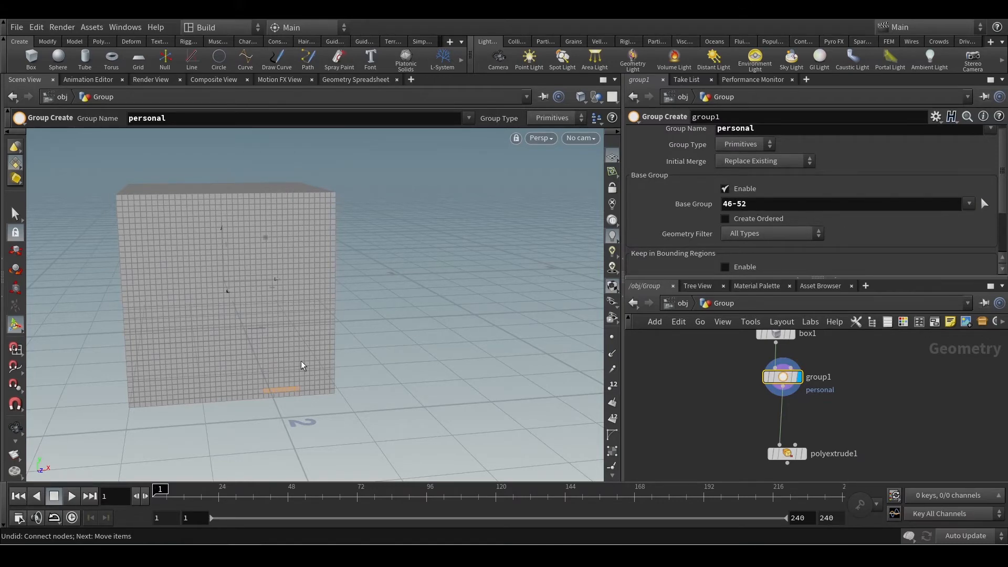
scroll(224, 316, "up", 3)
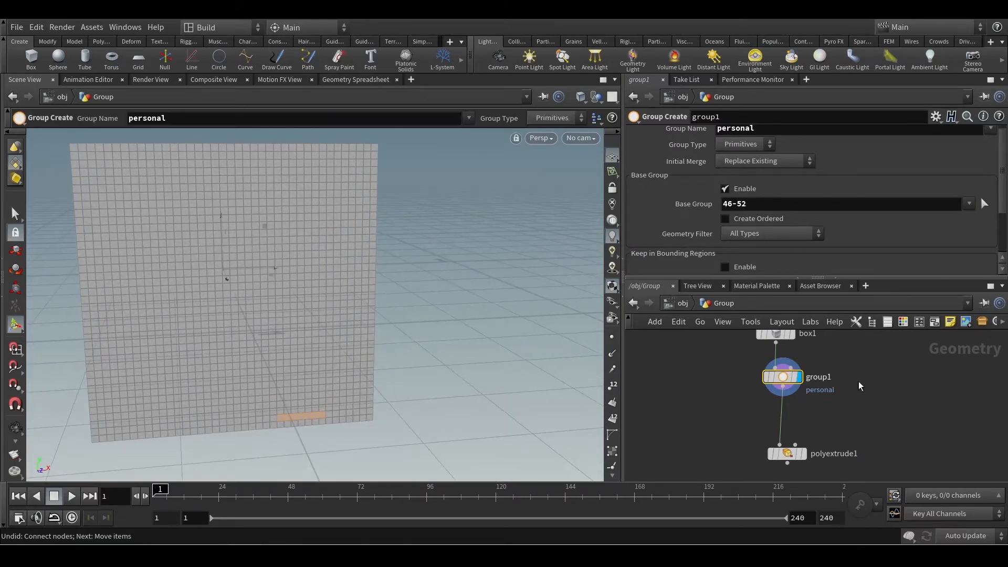
Set the box's Axis Divisions to 10.
middle_click_drag(692, 384, 703, 432)
left_click_drag(705, 363, 891, 402)
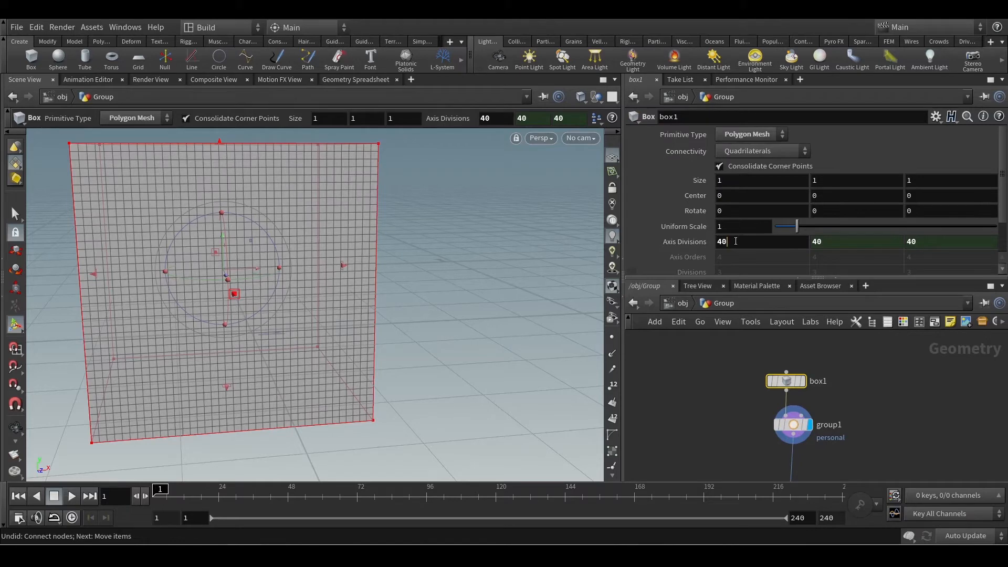
key("BackSpace")
key("BackSpace")
type("10")
key("Return")
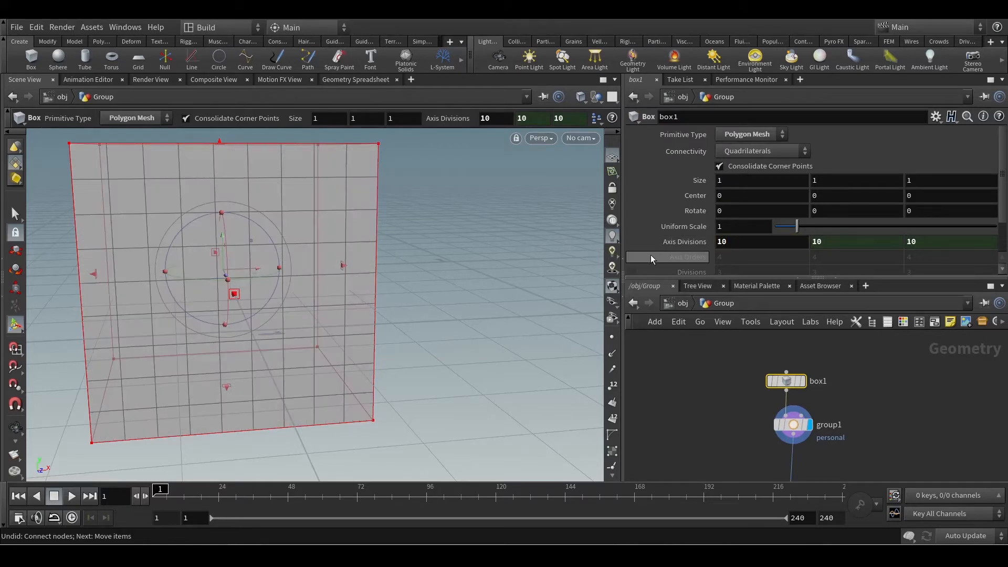
Set group1's Base Group to 0 to test a single face, and clear the value again.
left_click(792, 424)
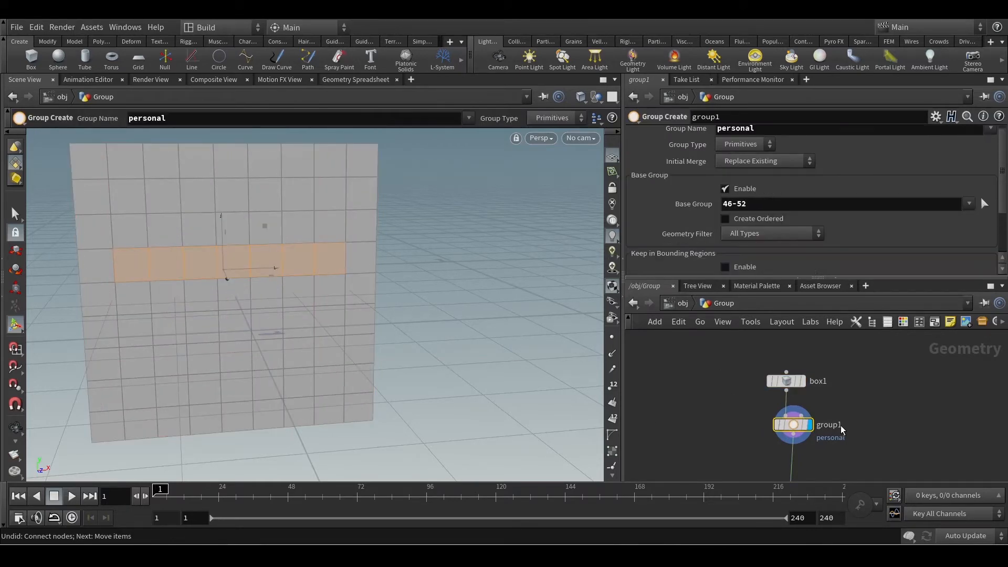
double_click(780, 208)
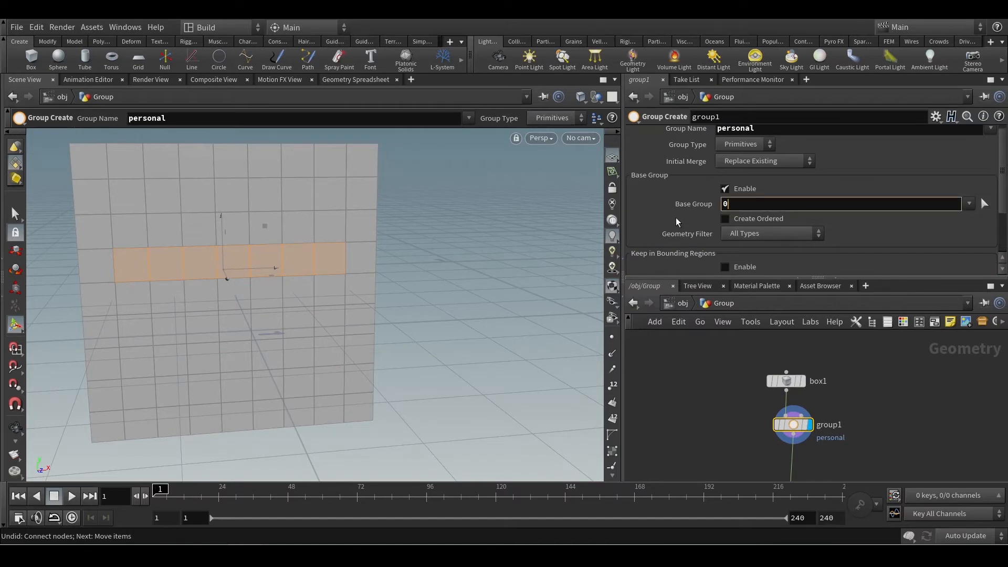
type("0")
double_click(743, 203)
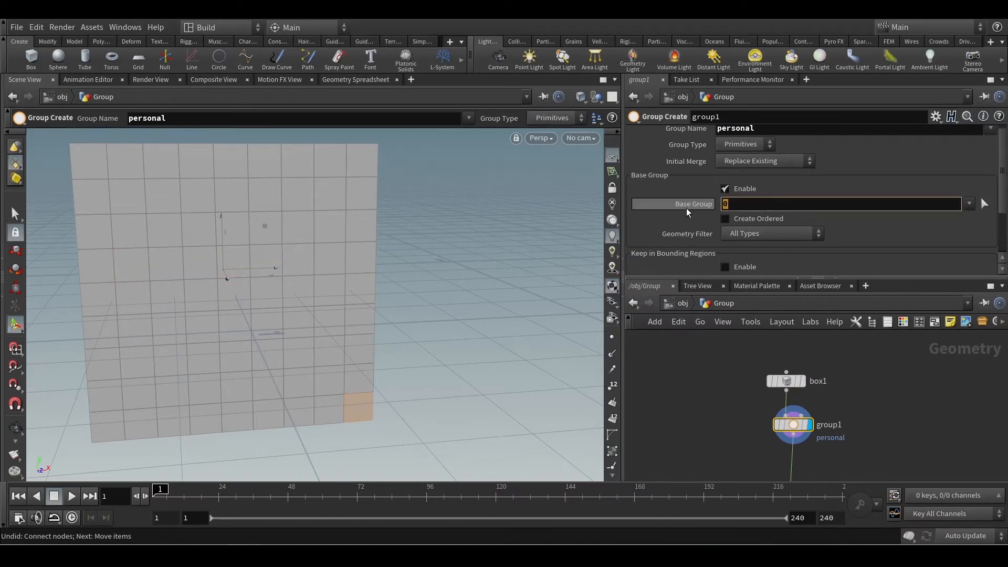
key("BackSpace")
key("Return")
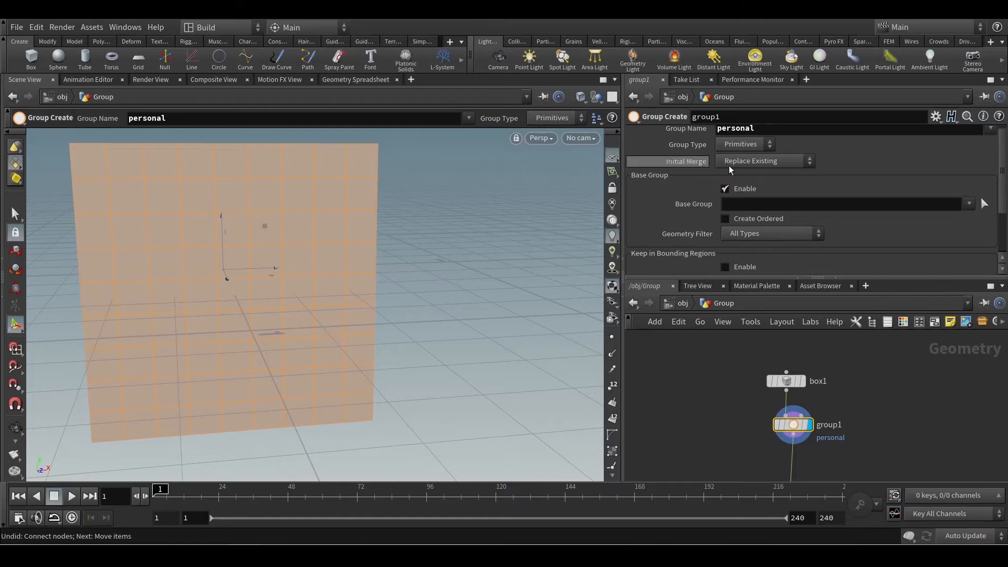
Disable Base Group on group1 and enable Keep in Bounding Regions.
left_click(725, 189)
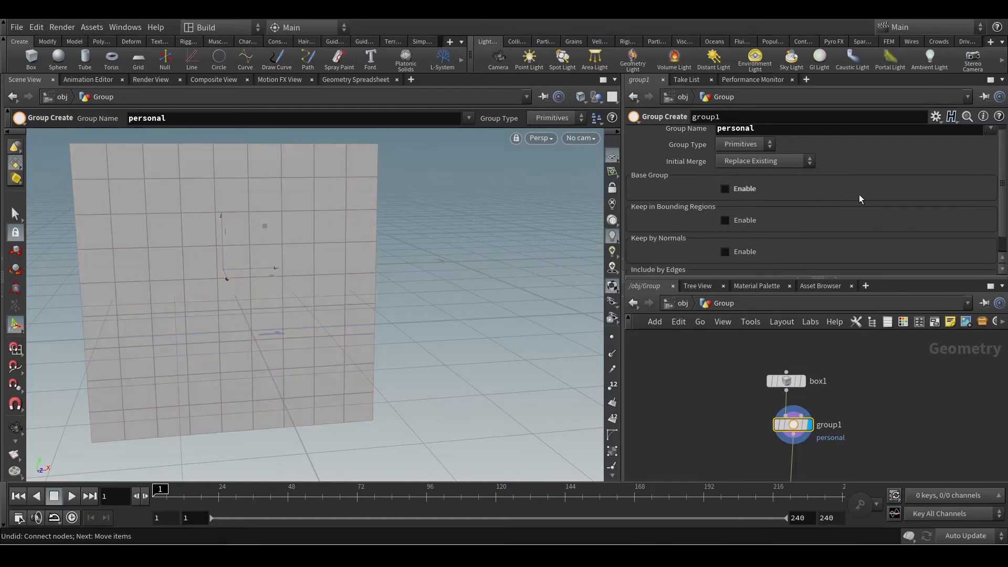
scroll(877, 185, "up", 1)
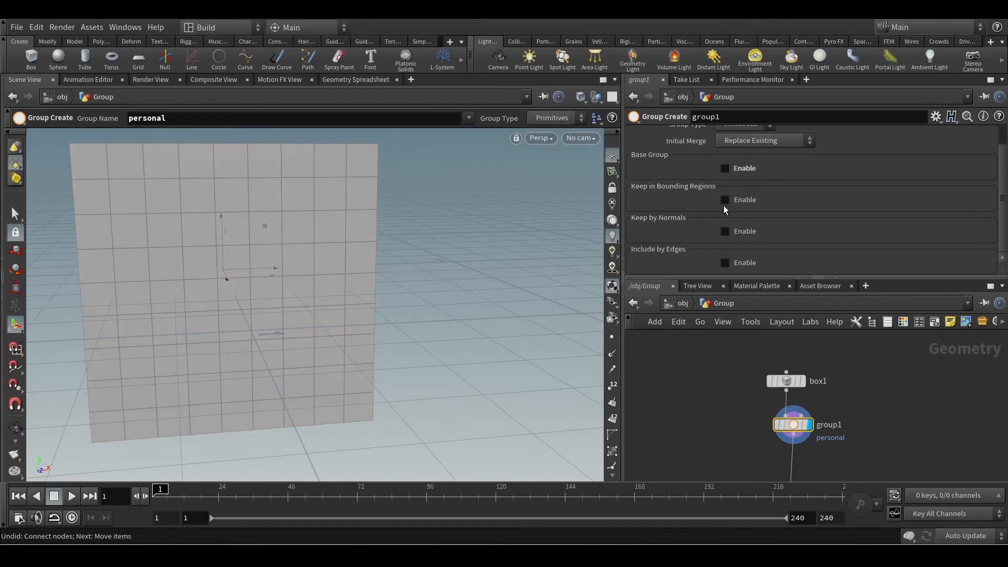
middle_click_drag(793, 426, 590, 402)
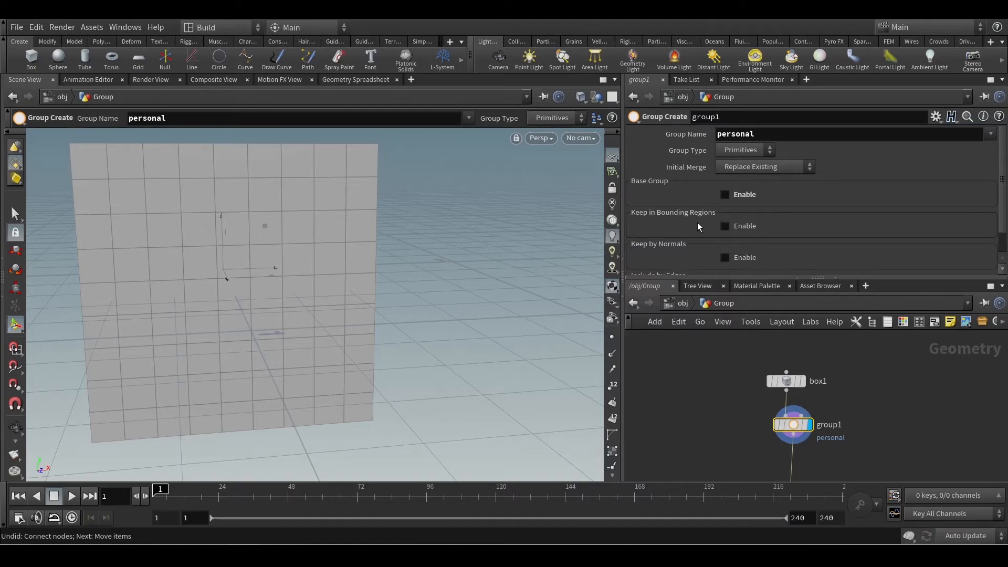
left_click(728, 226)
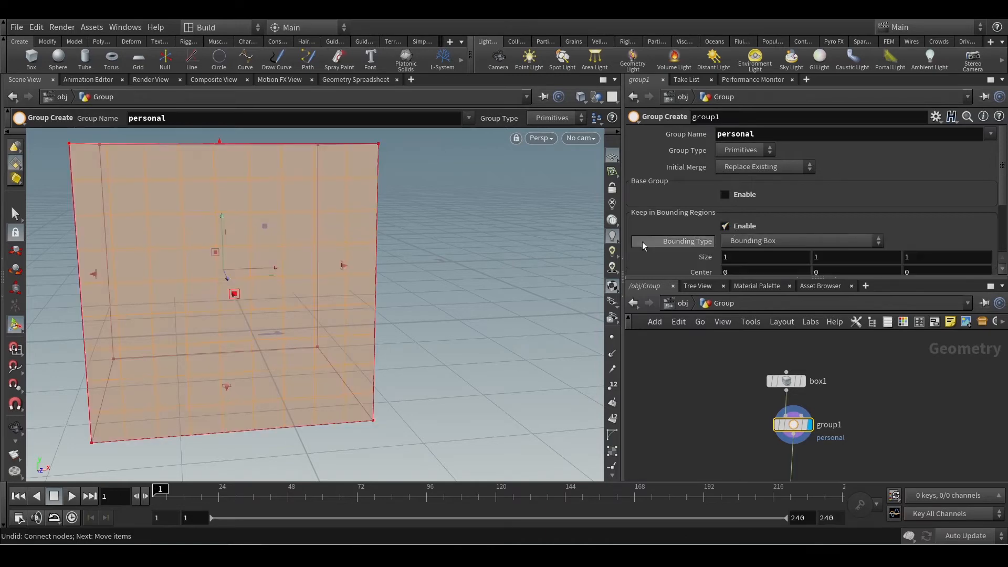
Reshape the group's bounding box along Z to a size of about 1.21, centred at about 0.68, covering one end of the box.
scroll(452, 300, "down", 8, "alt")
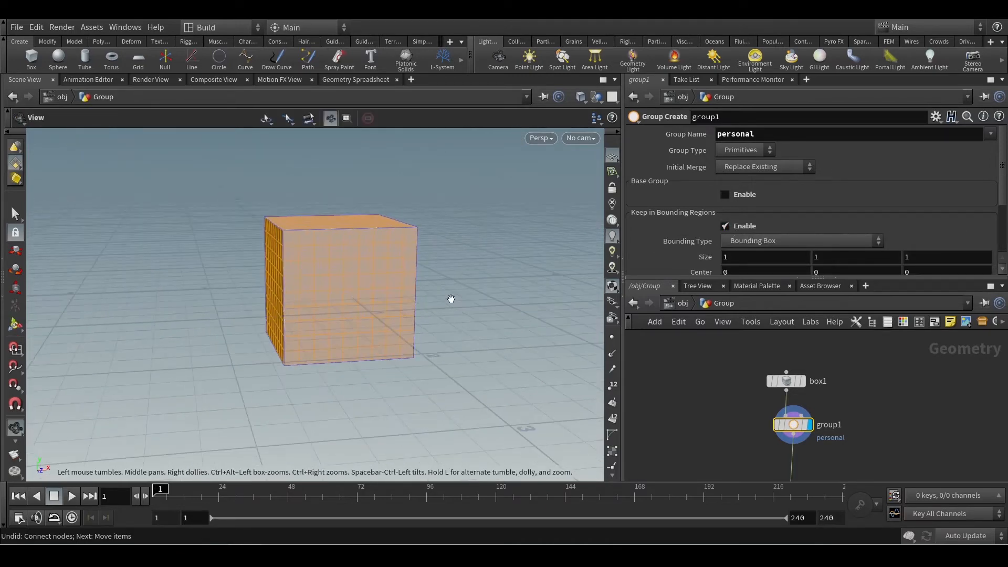
left_click_drag(447, 305, 531, 345)
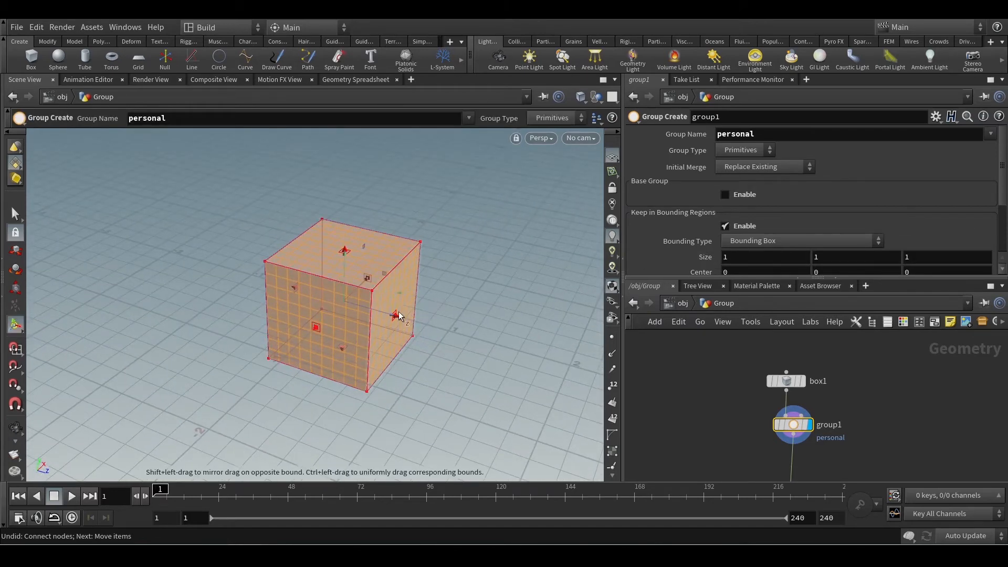
left_click_drag(393, 318, 481, 338)
left_click_drag(332, 351, 383, 339, "alt")
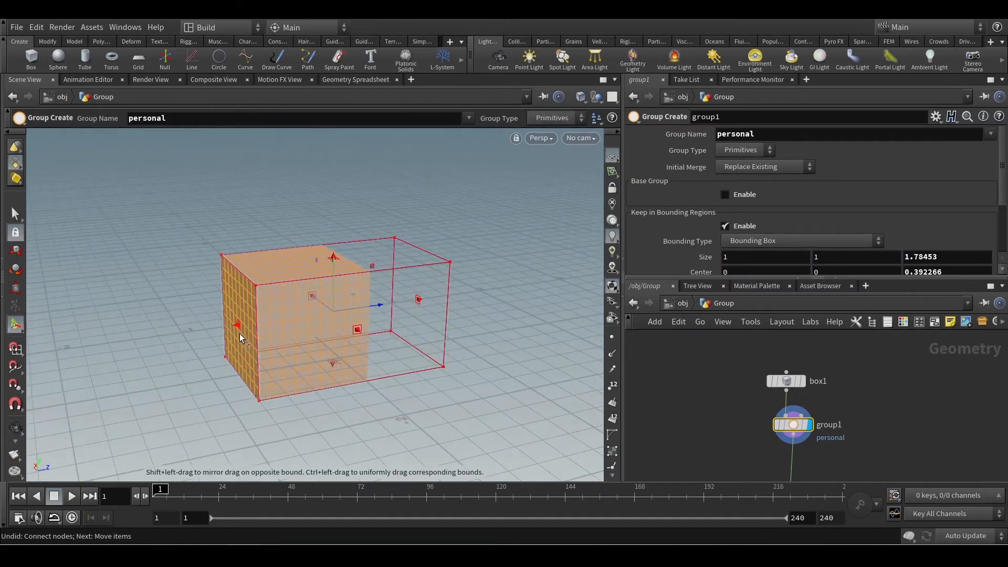
left_click_drag(239, 326, 297, 319)
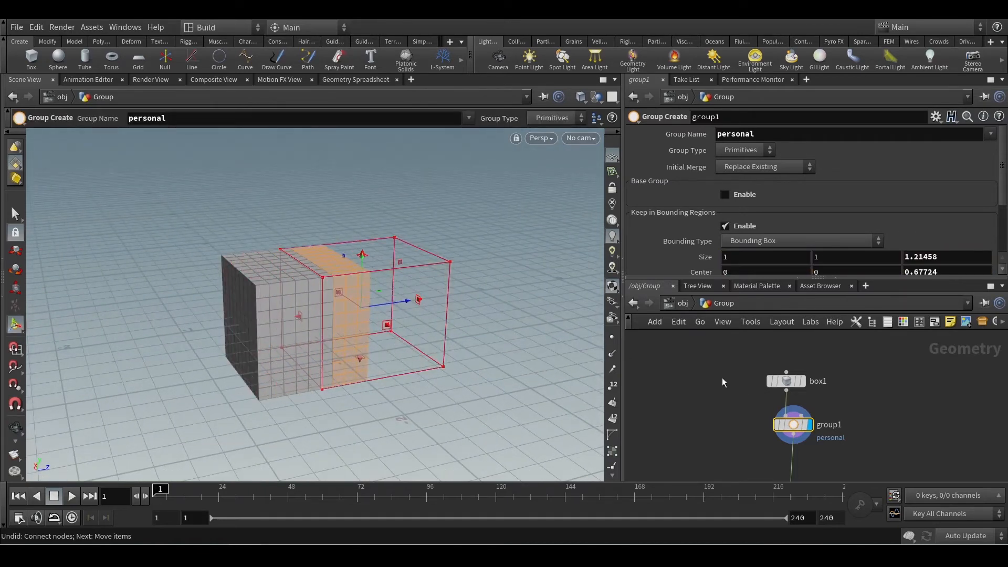
Add a Sphere node beside box1, set its Primitive Type to Polygon Mesh and its Rows to 50.
key("Tab")
type("sphe")
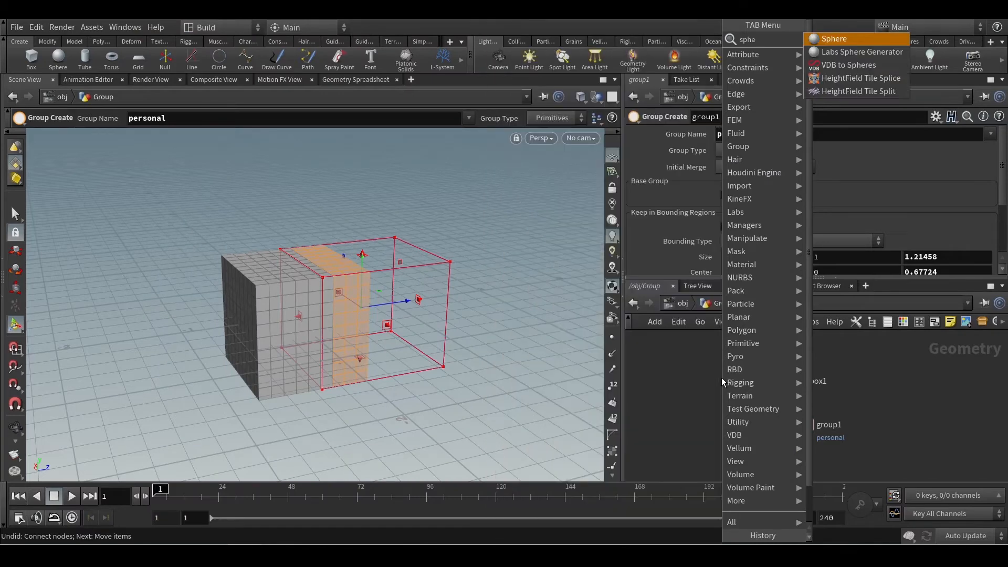
key("Return")
left_click(721, 376)
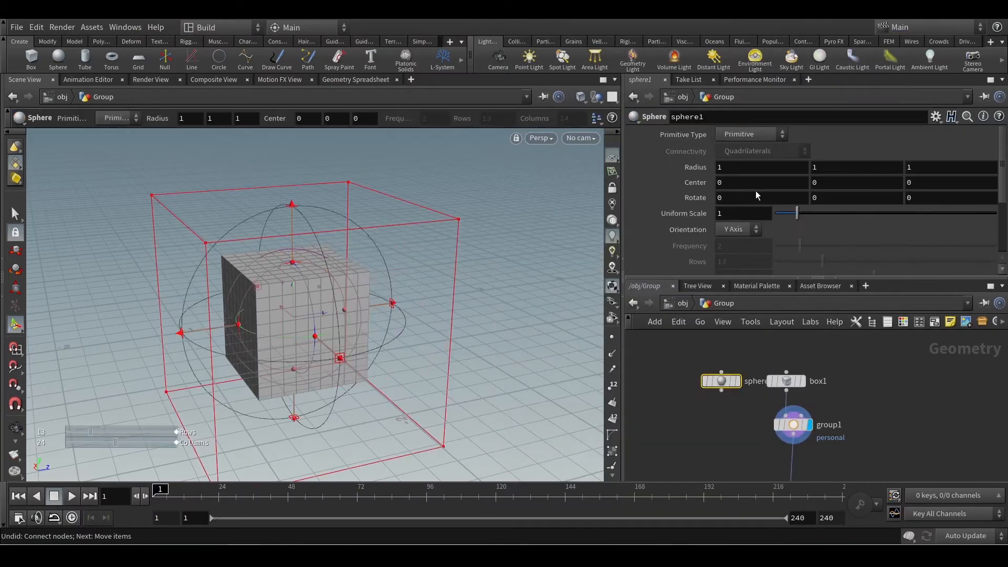
left_click(741, 133)
left_click(738, 171)
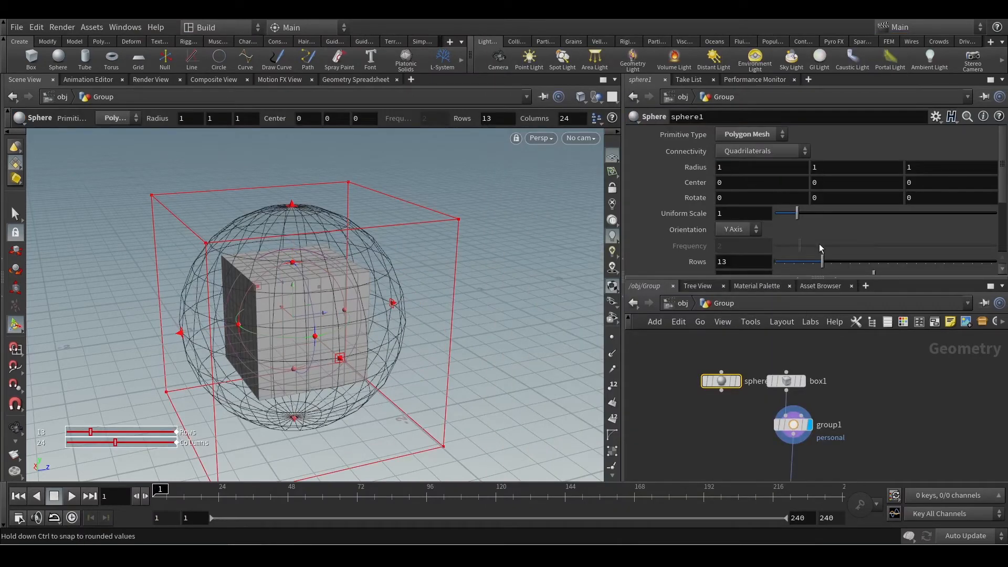
left_click_drag(822, 262, 996, 261)
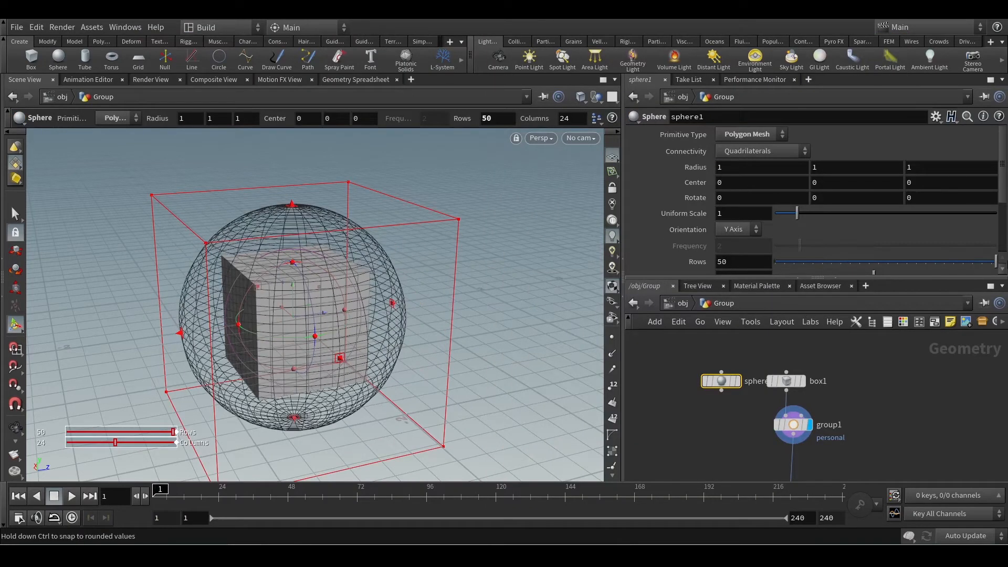
Connect the sphere to group1's input in place of the box and check which faces the bounding region groups.
left_click(721, 391)
left_click(790, 418)
key("Escape")
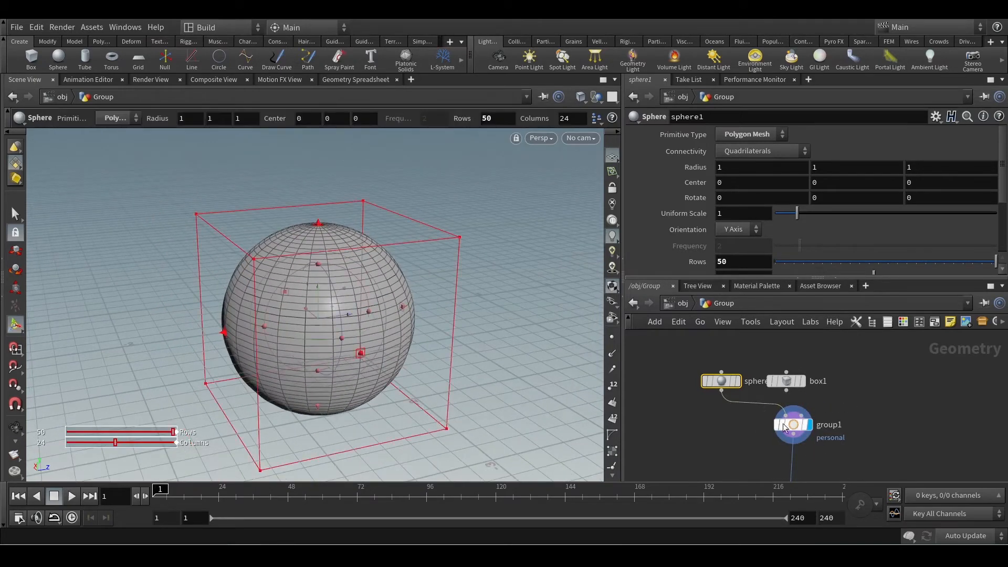
left_click_drag(738, 421, 849, 436)
left_click_drag(446, 338, 474, 315, "alt")
key("Return")
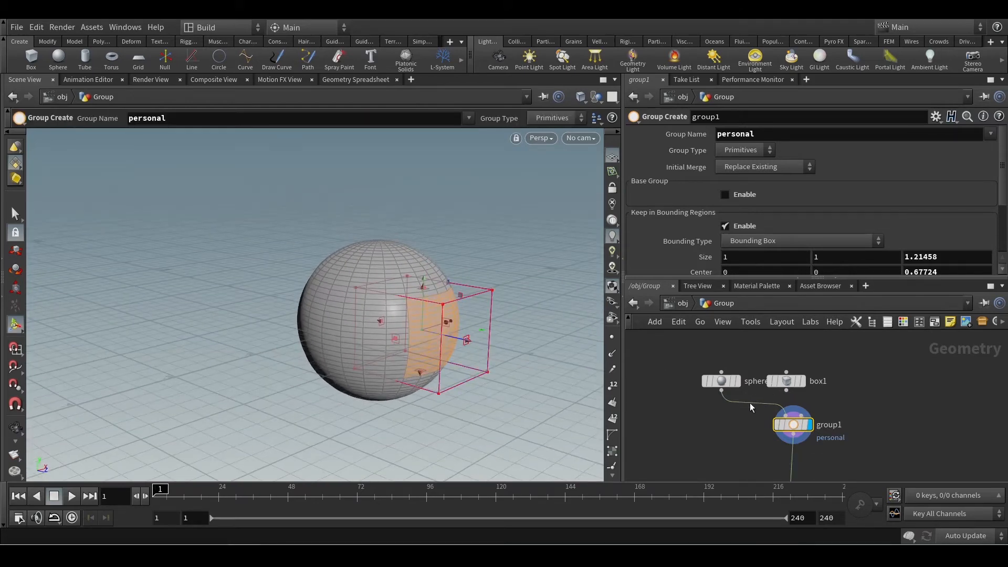
Reconnect box1 to group1's input in place of the sphere and set sphere1 aside in the network.
left_click_drag(786, 390, 785, 415)
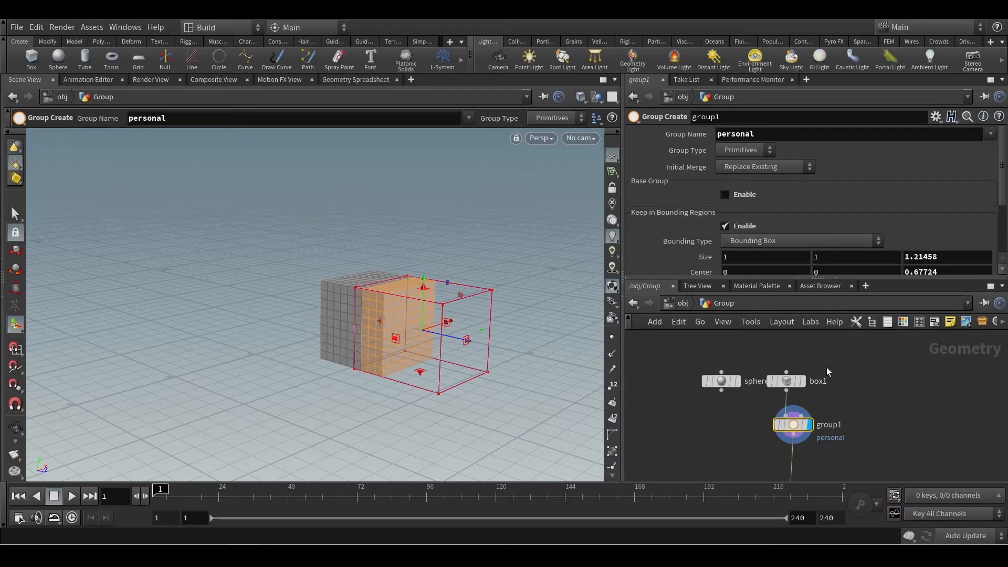
mouse_move(720, 389)
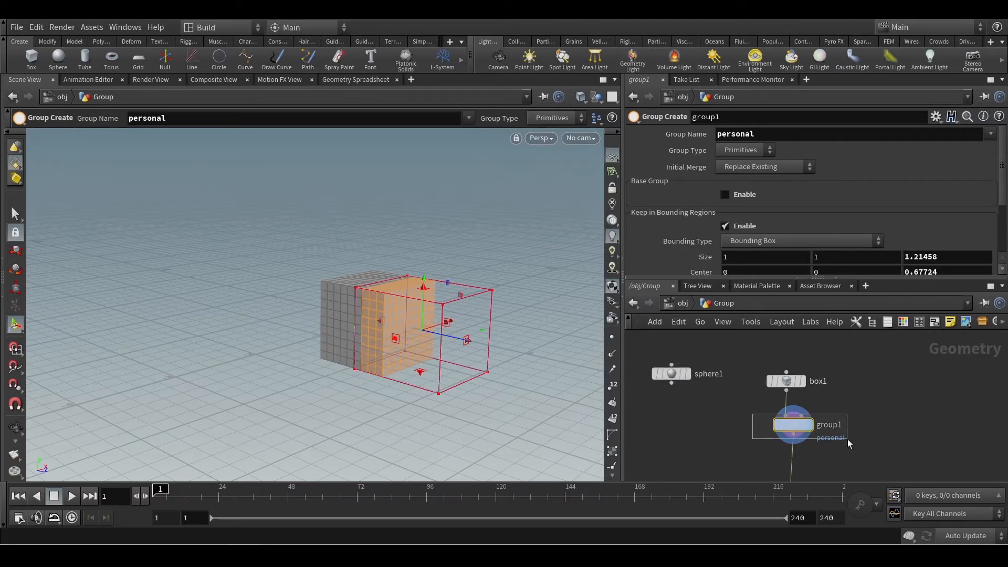
left_click_drag(848, 439, 847, 439)
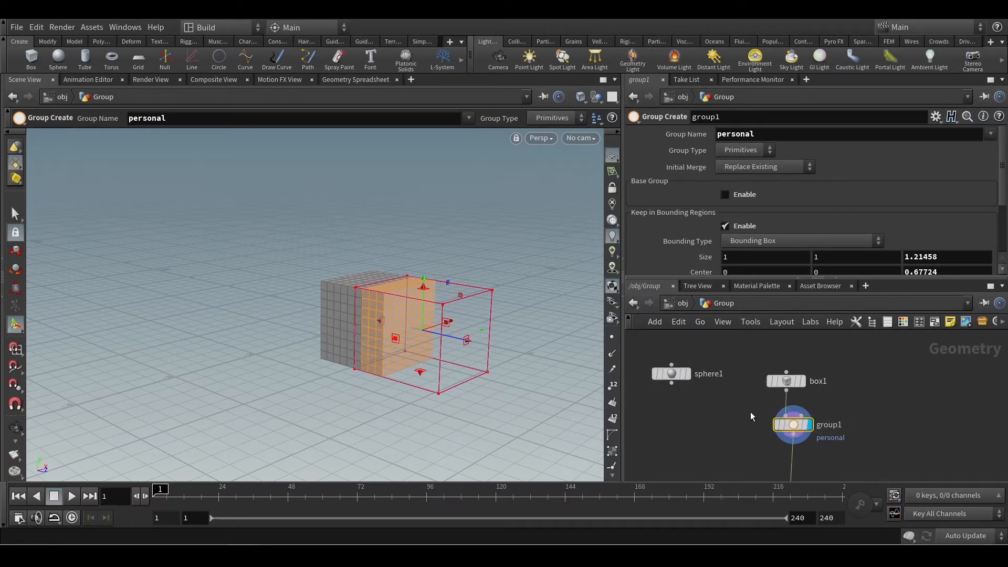
Reset the bounding box to Z size 1 and Z centre 0, and look through the available Bounding Type options.
scroll(898, 211, "down", 3)
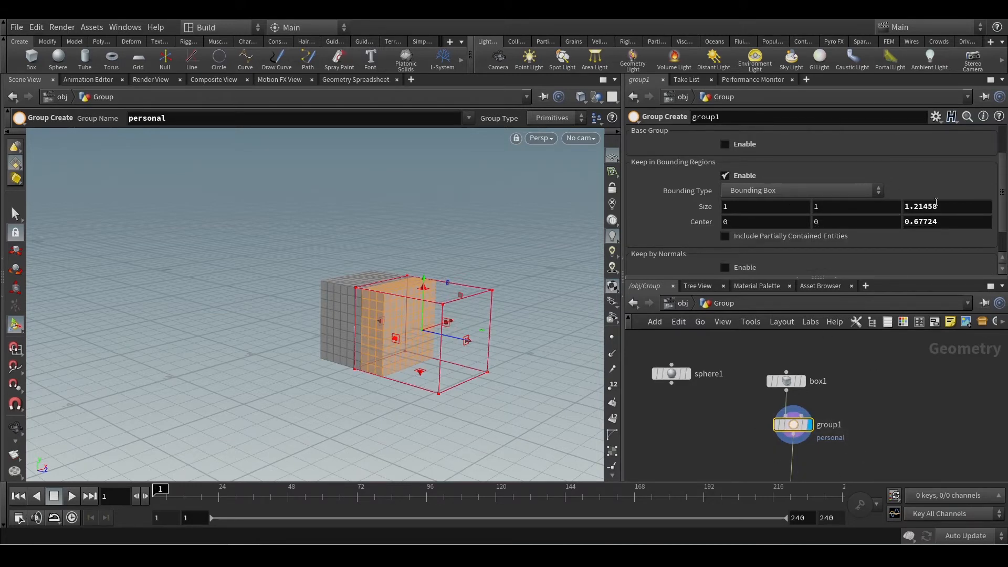
left_click(936, 221)
type("0")
key("Return")
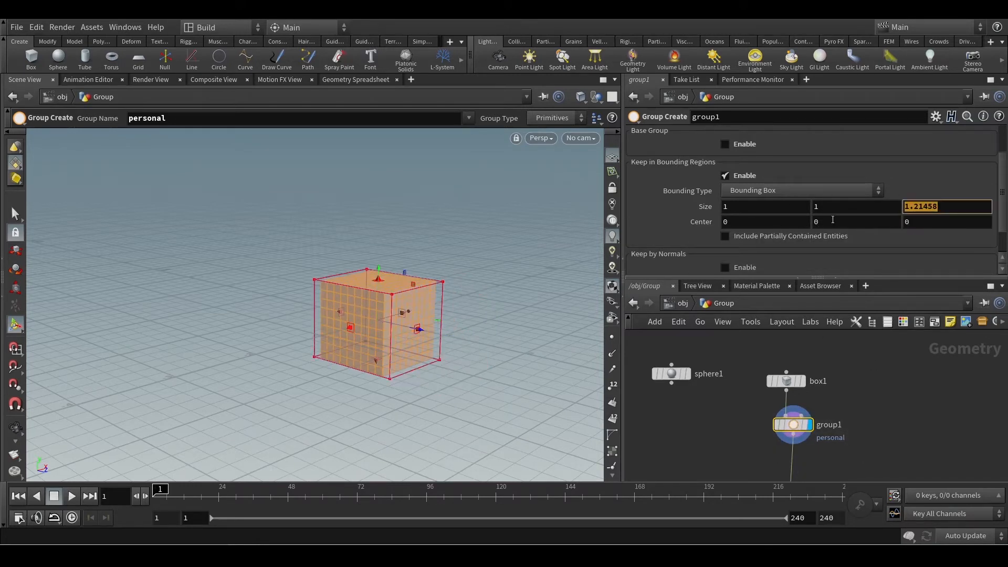
key("Escape")
left_click_drag(546, 259, 472, 335)
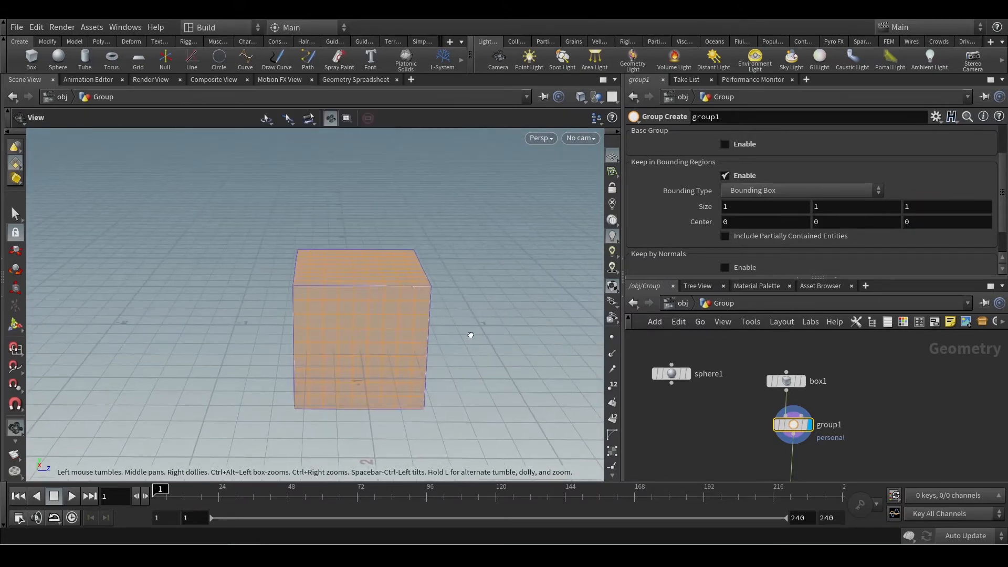
key("Return")
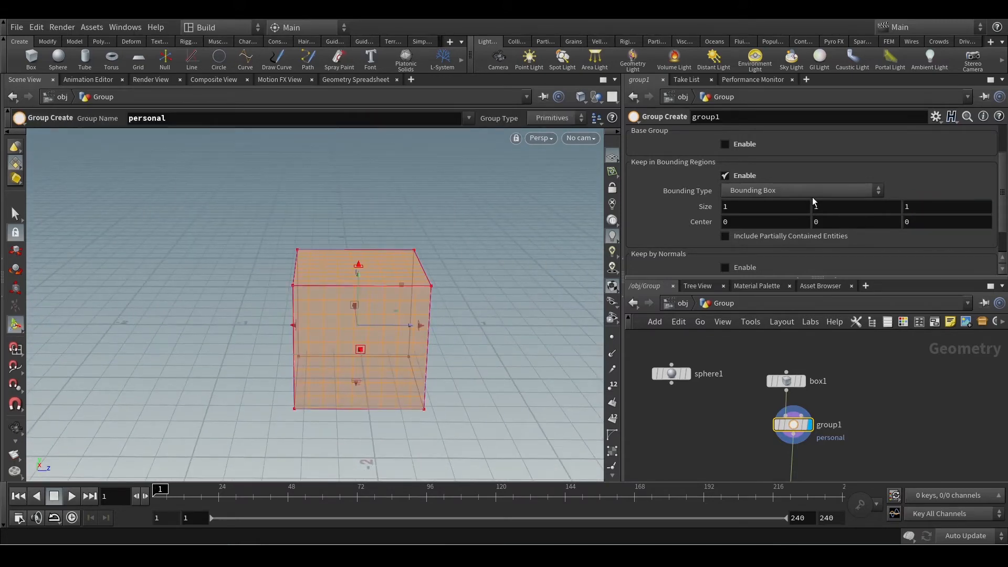
left_click(764, 195)
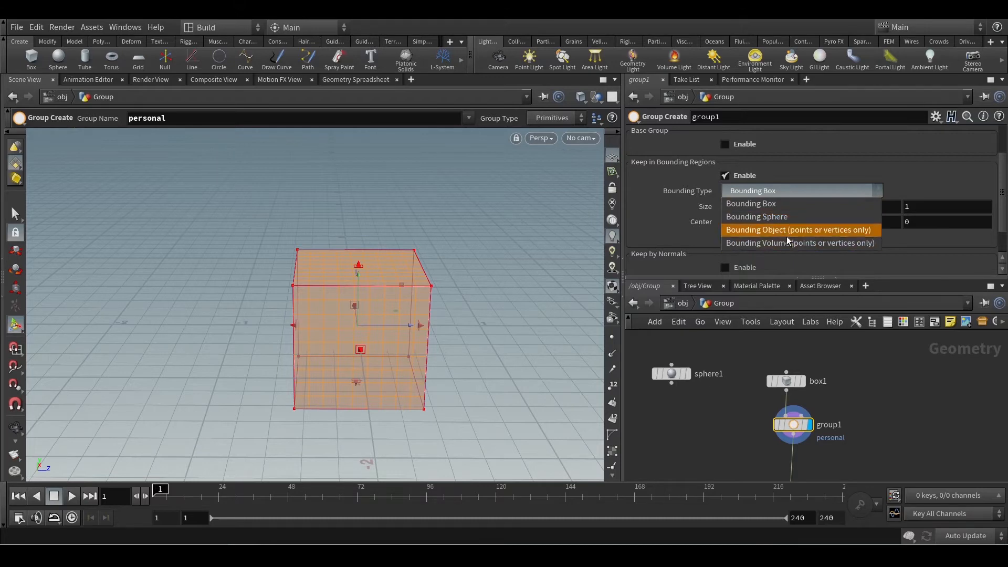
left_click(893, 191)
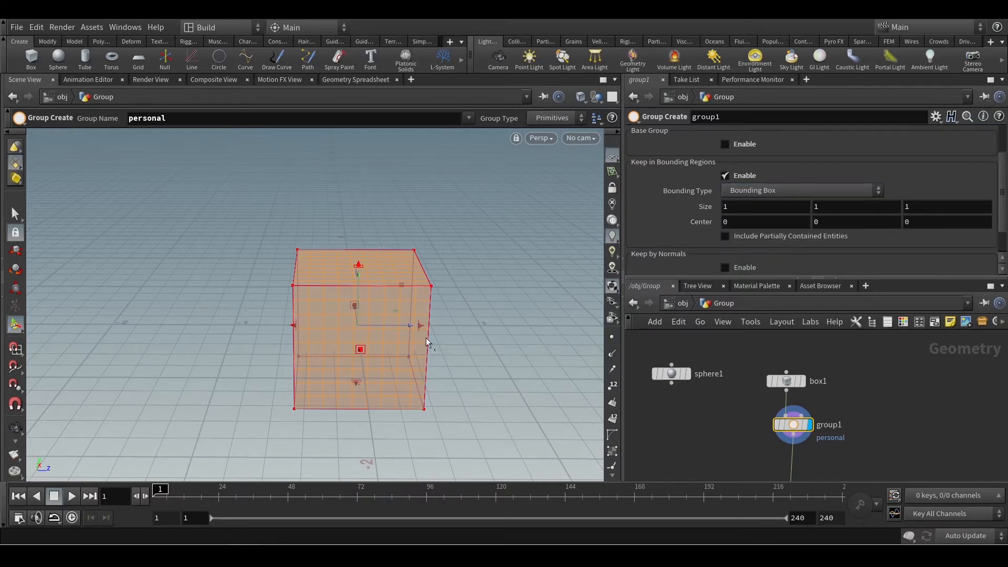
Shrink the group's bounding box to about 0.28 in Y and 0.35 in Z, centred at about 0.05 and 0.32.
left_click_drag(368, 332, 431, 314, "alt")
left_click_drag(275, 343, 448, 314)
key("Escape")
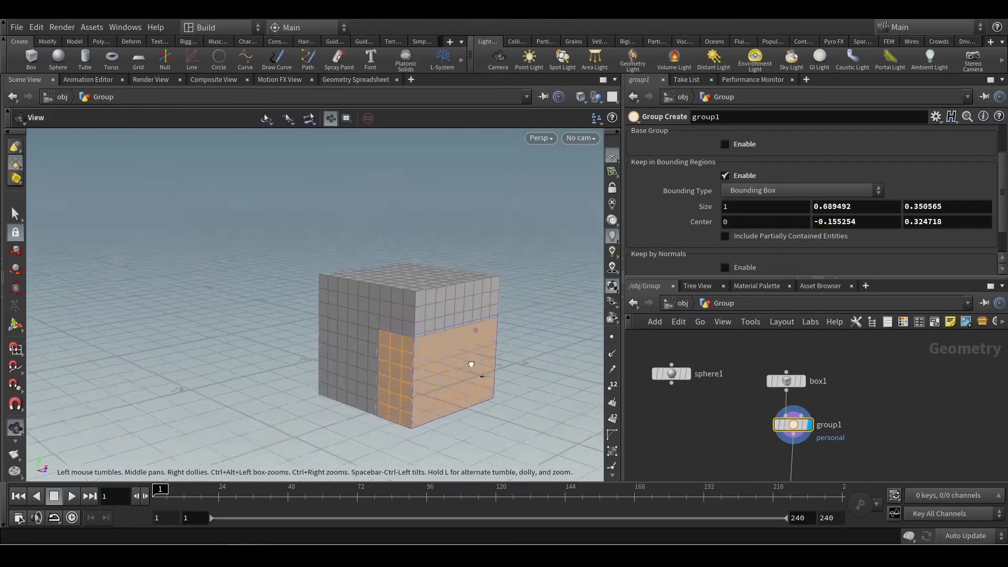
left_click_drag(471, 364, 467, 315)
key("Return")
left_click_drag(441, 408, 445, 332)
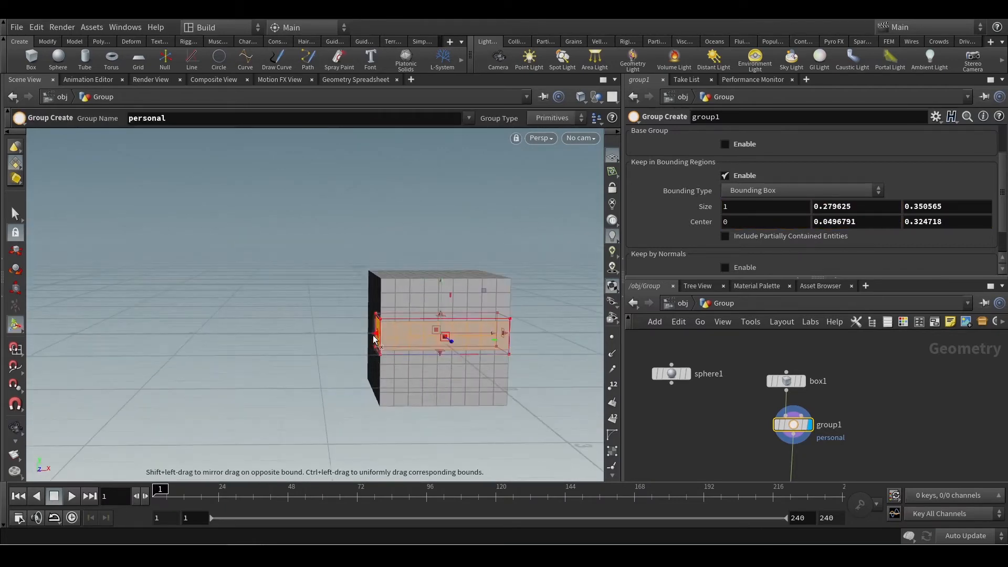
Narrow the bounding box along X to about 0.82, centred at about 0.01, so it covers only faces on one side.
left_click_drag(374, 339, 394, 335)
key("Escape")
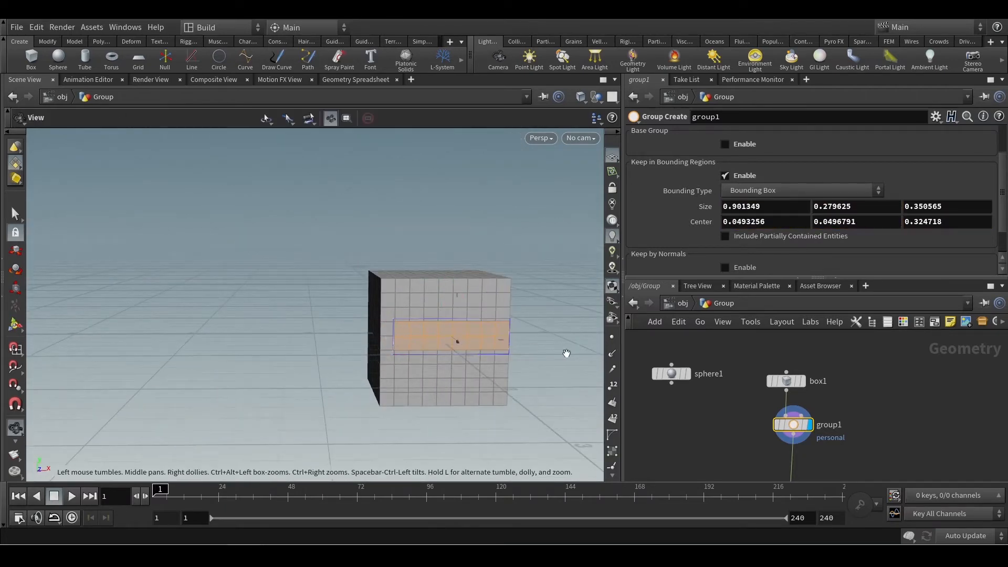
left_click_drag(567, 354, 477, 373)
key("Return")
key("Escape")
key("Return")
key("Escape")
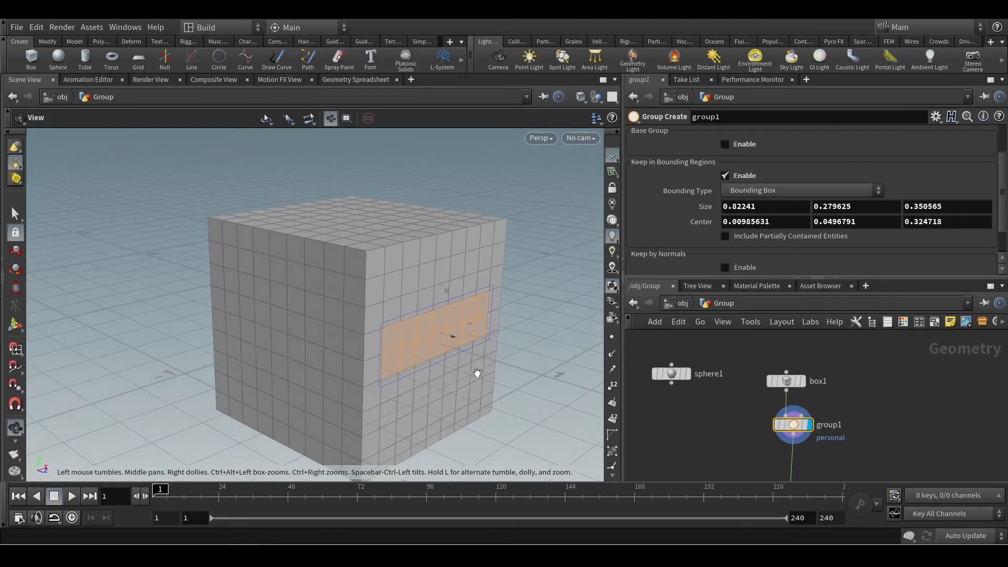
Examine the bounding region from outside and inside the box to see which faces it encloses.
left_click_drag(433, 349, 546, 374, "alt")
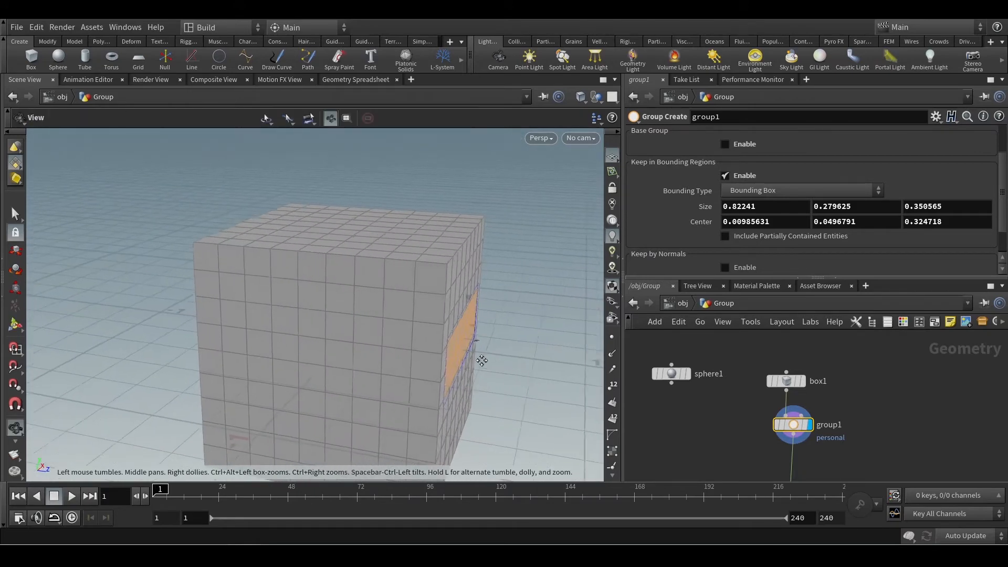
middle_click_drag(479, 358, 358, 316, "alt")
scroll(418, 318, "down", 2, "alt")
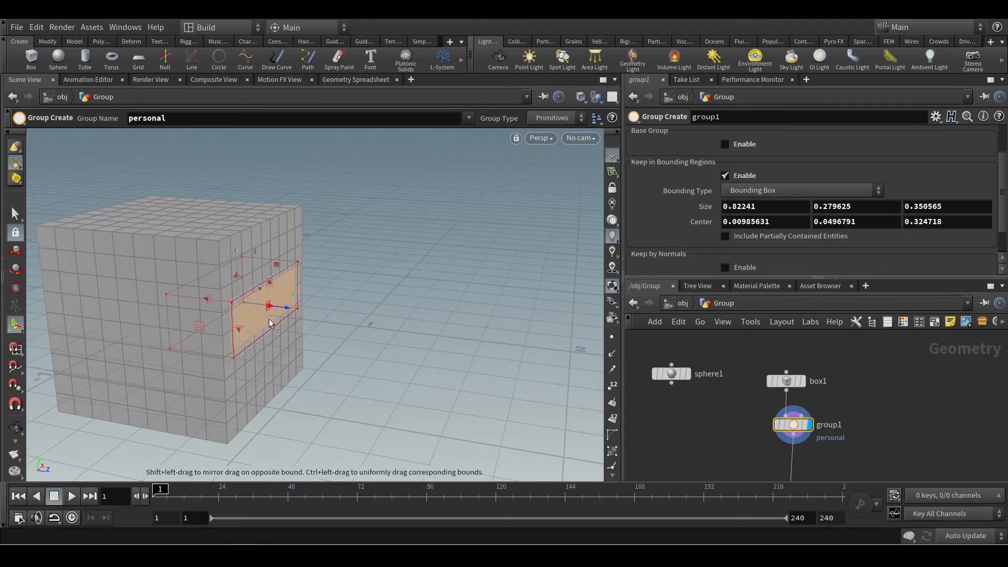
left_click_drag(268, 314, 312, 306, "alt")
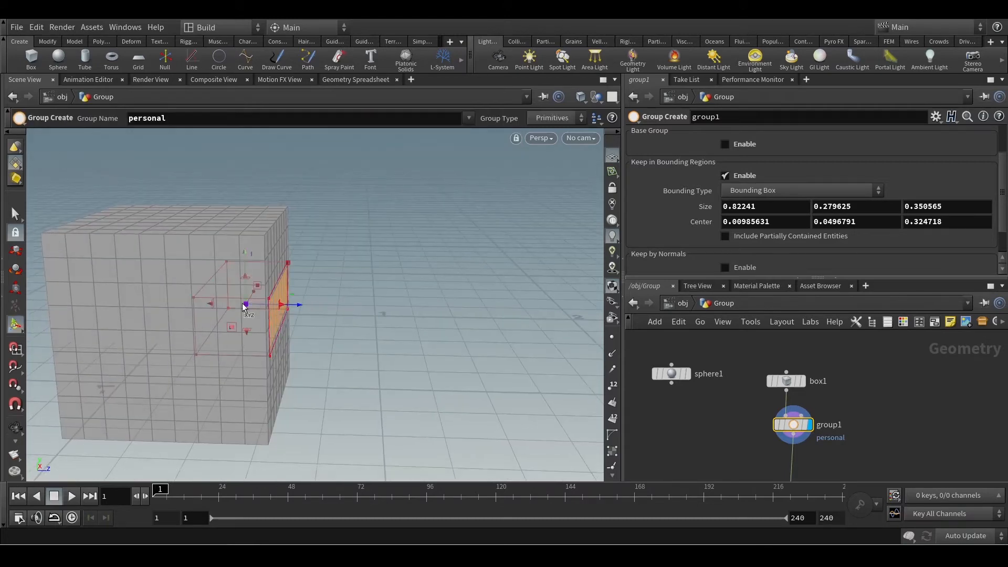
scroll(221, 317, "up", 5, "alt")
scroll(221, 316, "up", 6, "alt")
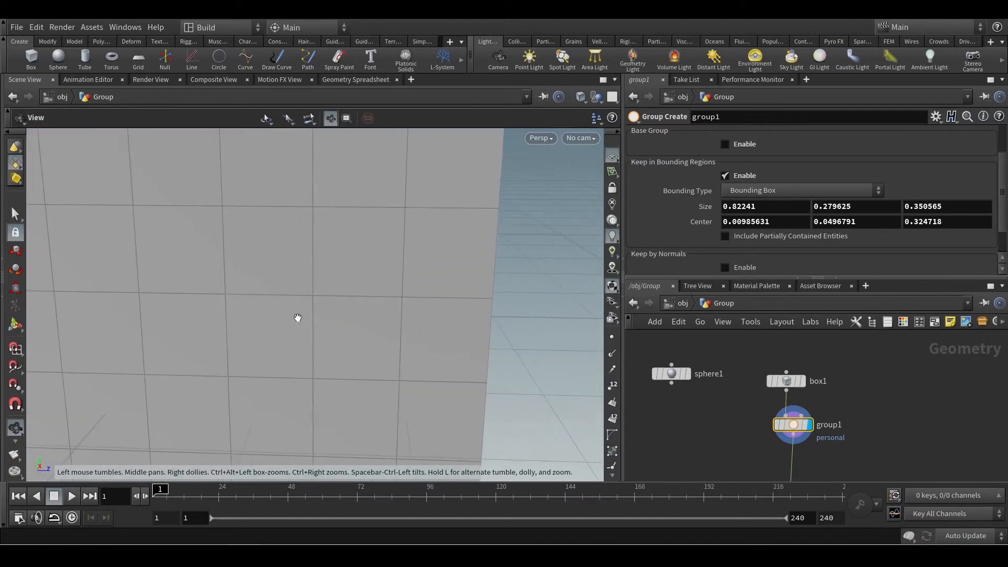
scroll(198, 325, "up", 2, "alt")
left_click_drag(239, 333, 278, 360, "alt")
scroll(278, 358, "down", 3, "alt")
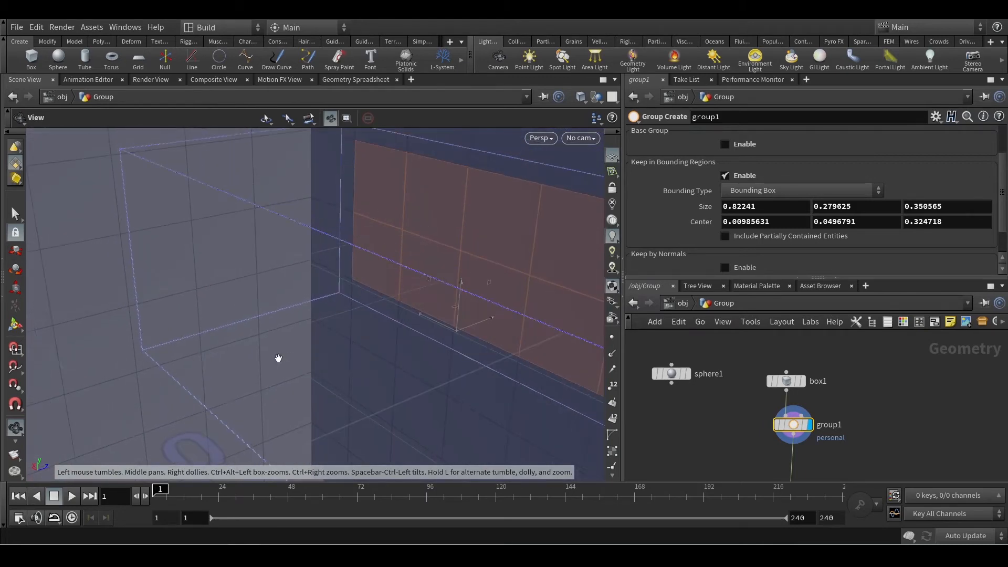
scroll(278, 358, "up", 2, "alt")
left_click_drag(248, 301, 282, 329, "alt")
scroll(281, 329, "down", 4, "alt")
left_click_drag(344, 321, 312, 278, "alt")
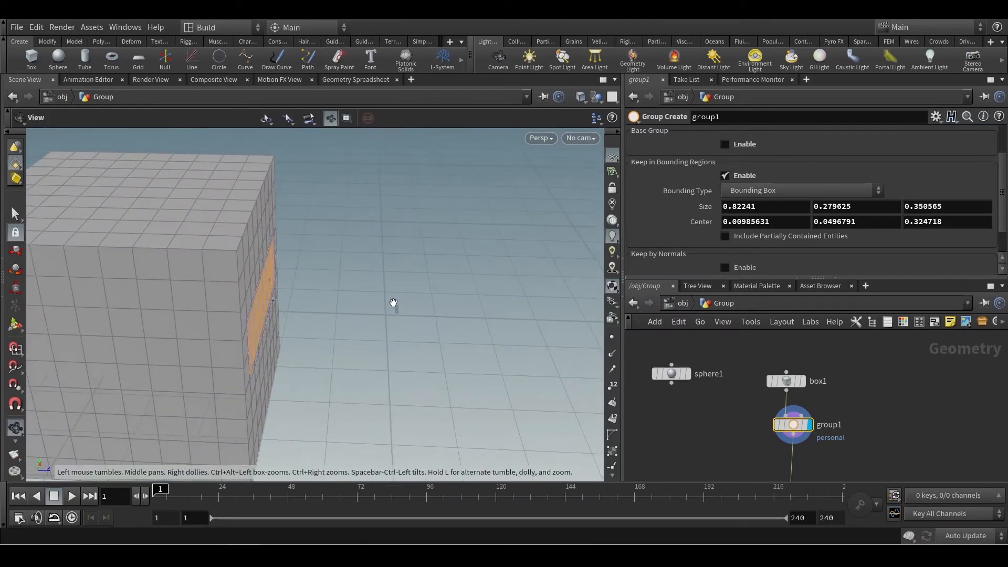
left_click_drag(391, 302, 340, 304)
key("Return")
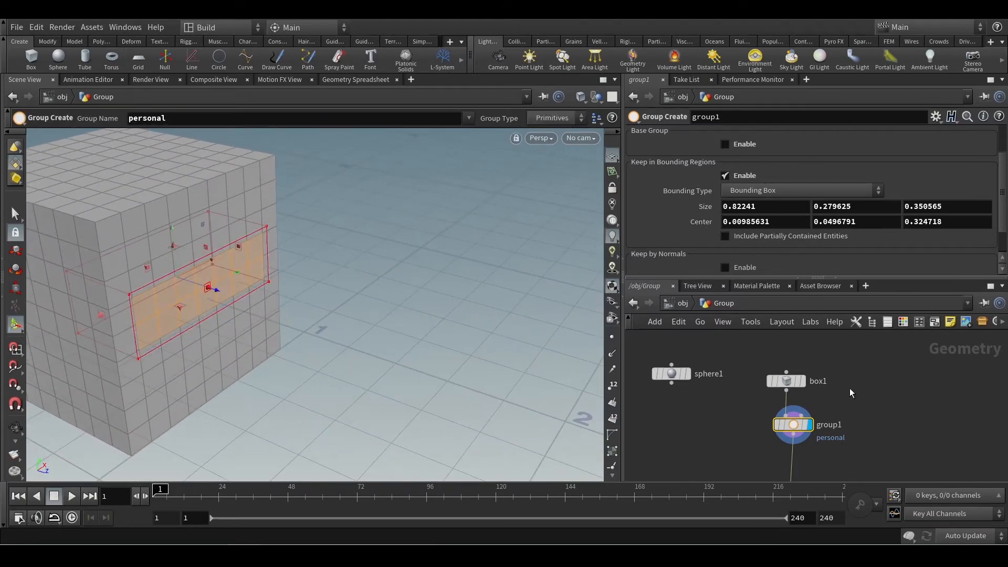
Display and select the polyextrude1 node to show the personal group's faces extruded from the box.
scroll(784, 159, "up", 2)
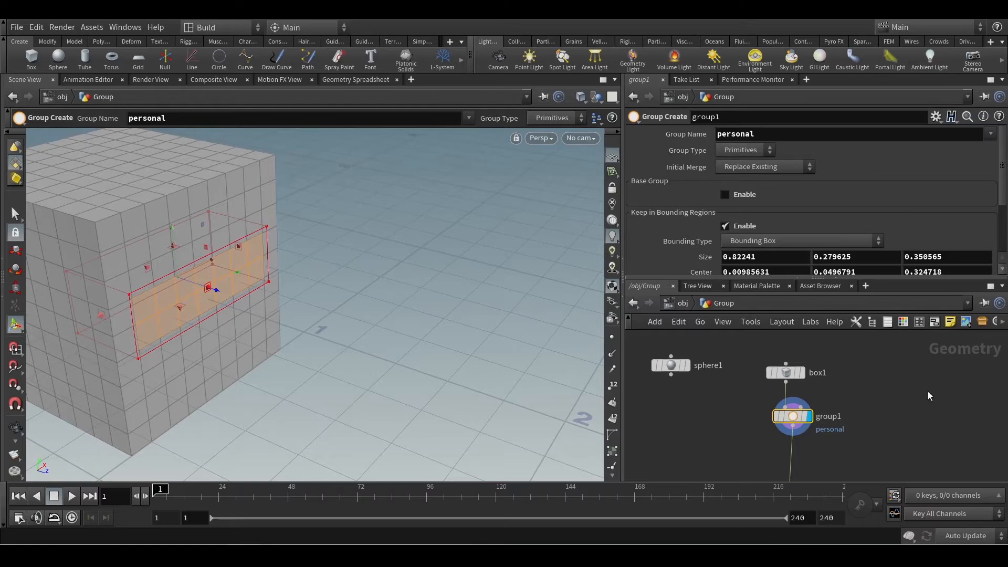
middle_click_drag(864, 405, 857, 365)
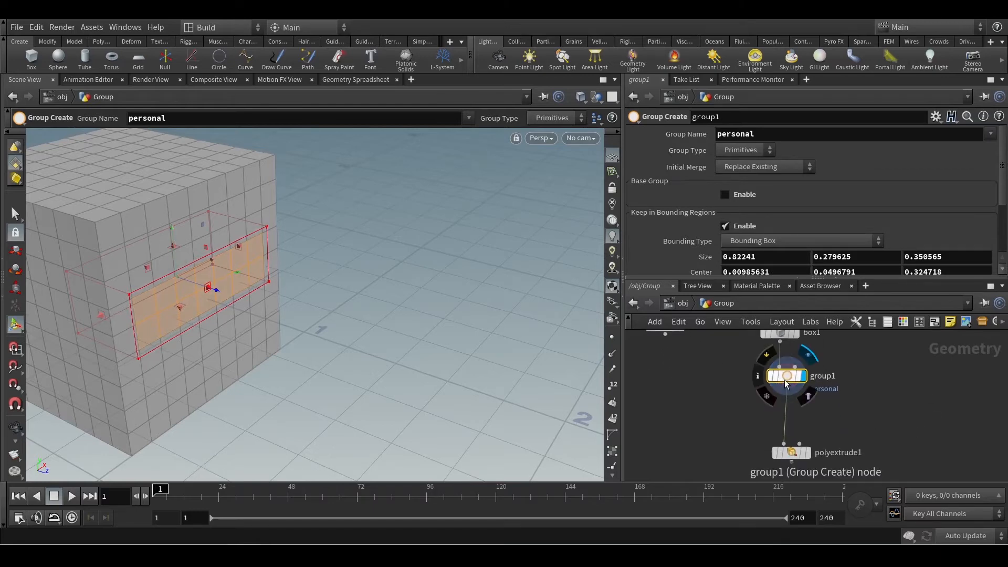
middle_click(784, 381)
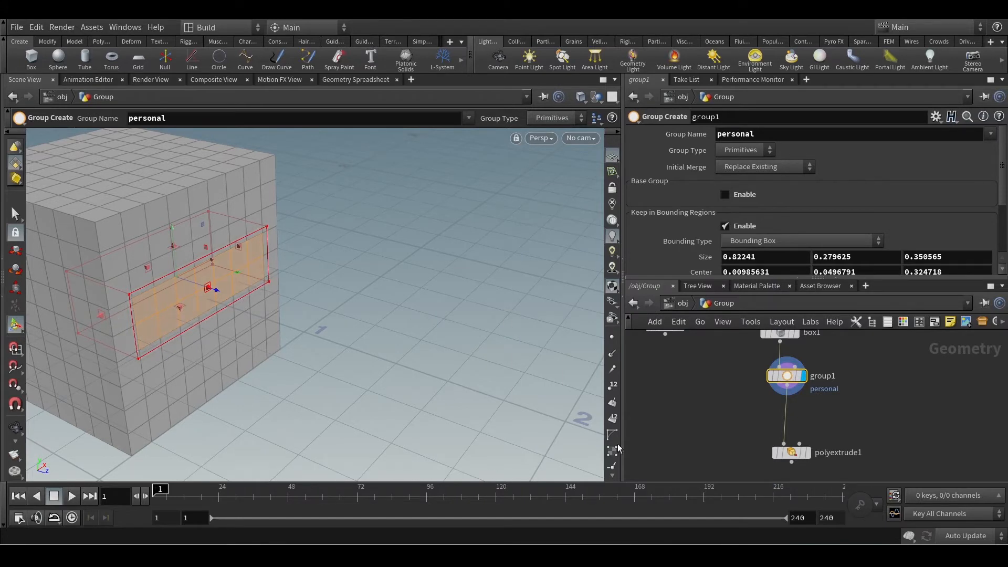
middle_click_drag(731, 428, 718, 366)
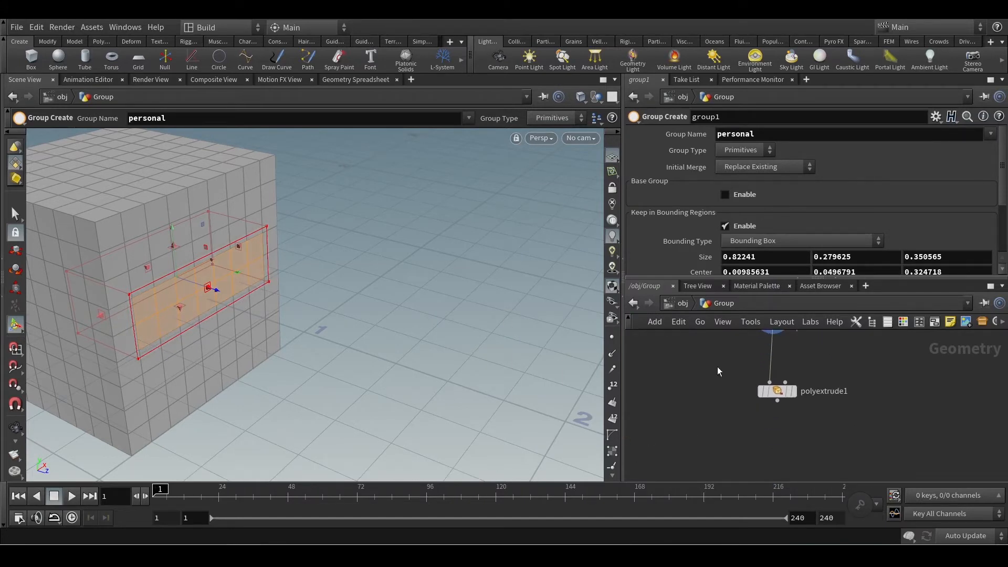
left_click(795, 394)
left_click(781, 393)
scroll(411, 355, "down", 2)
left_click_drag(411, 356, 447, 330, "alt")
key("Return")
Raise box1's Axis Divisions to 34 and inspect how the extrusion follows the denser mesh.
middle_click_drag(709, 377, 717, 456)
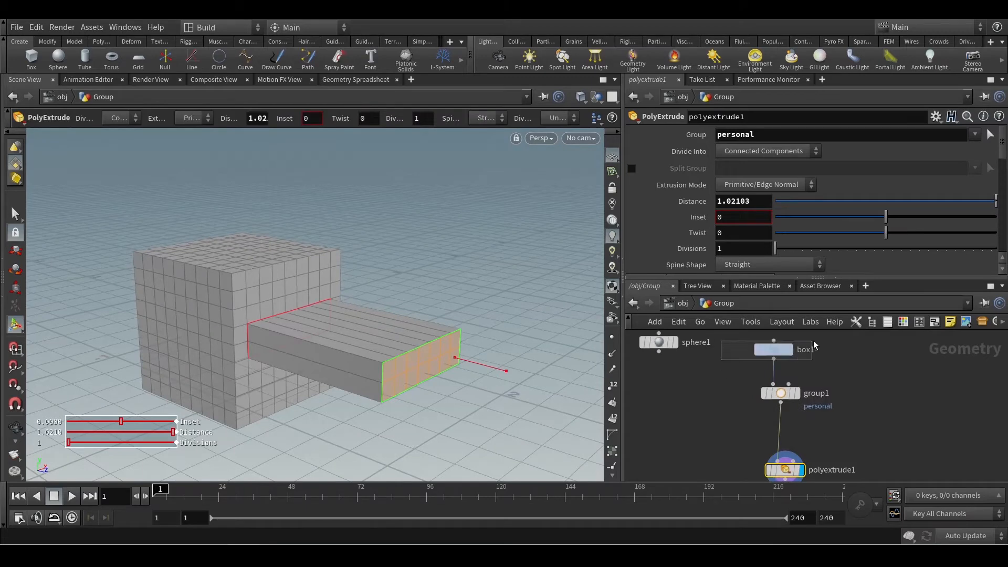
left_click_drag(814, 344, 796, 346)
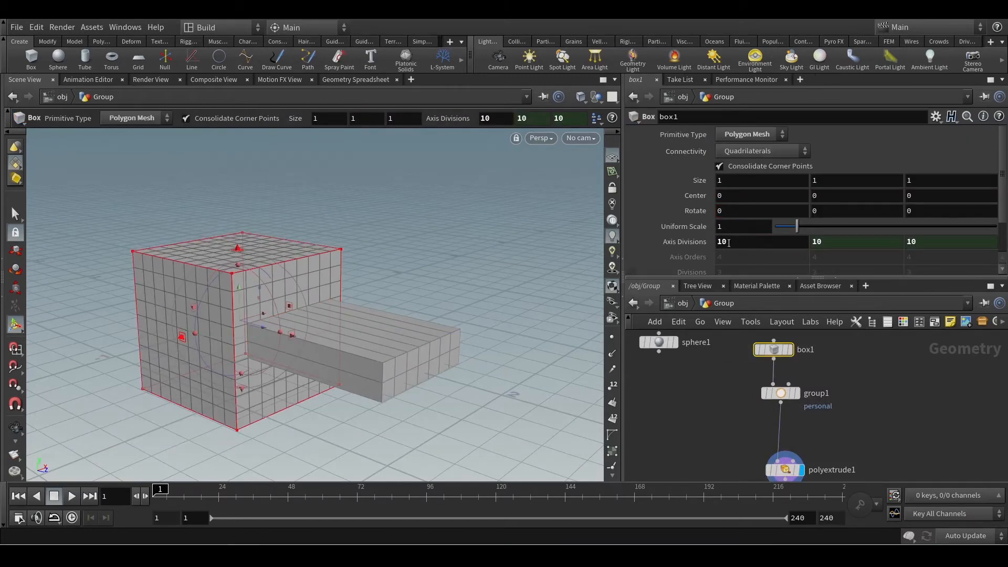
middle_click_drag(728, 242, 877, 237)
key("Escape")
left_click_drag(530, 413, 471, 375)
key("Return")
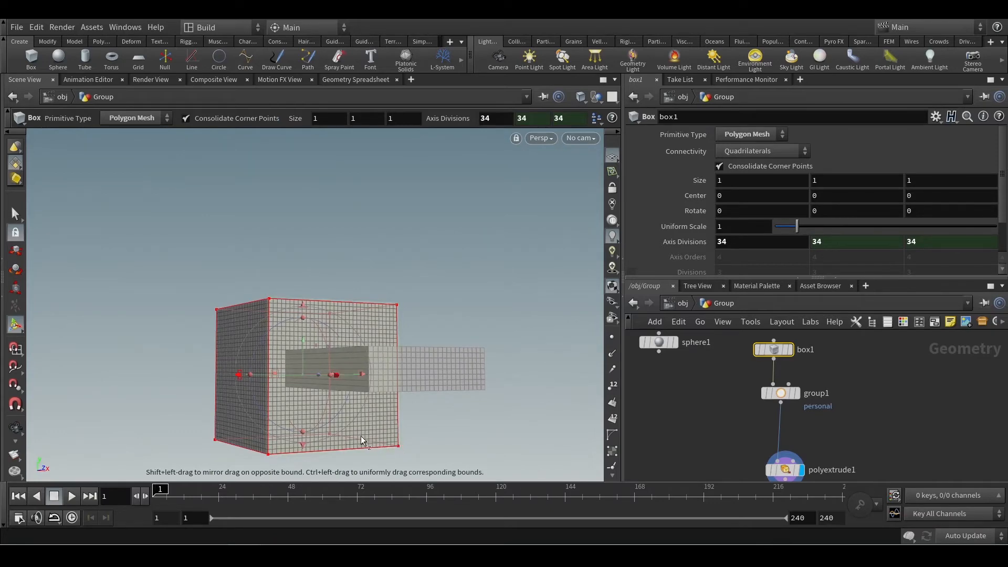
key("Escape")
mouse_move(322, 393)
left_mouse_down()
mouse_move(334, 383)
mouse_move(337, 391)
mouse_move(310, 393)
left_mouse_up()
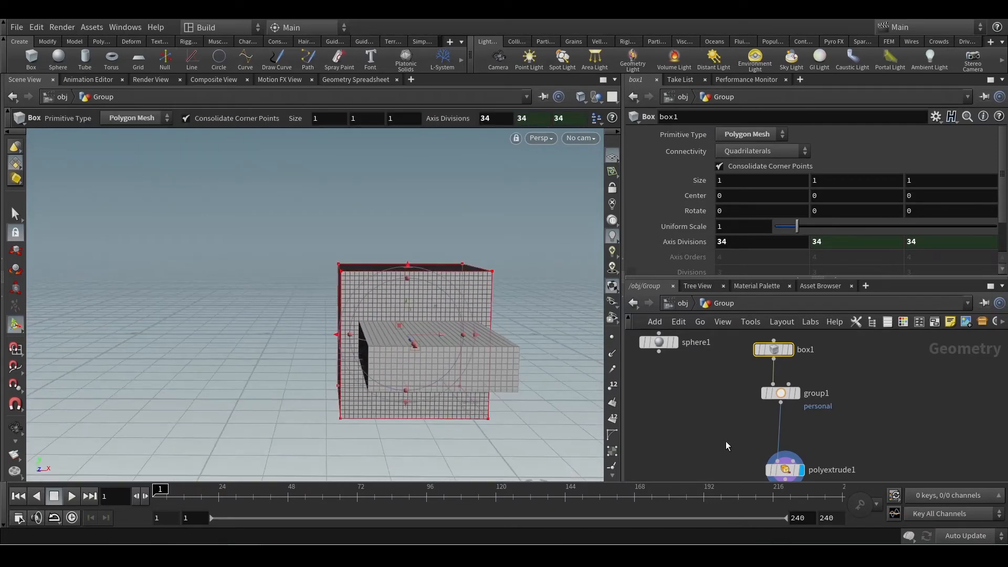
Select group1 and reduce its bounding box height in Y to about 0.14, centred at about 0.12, thinning the extrusion.
left_click(808, 409)
left_click_drag(581, 414, 564, 383)
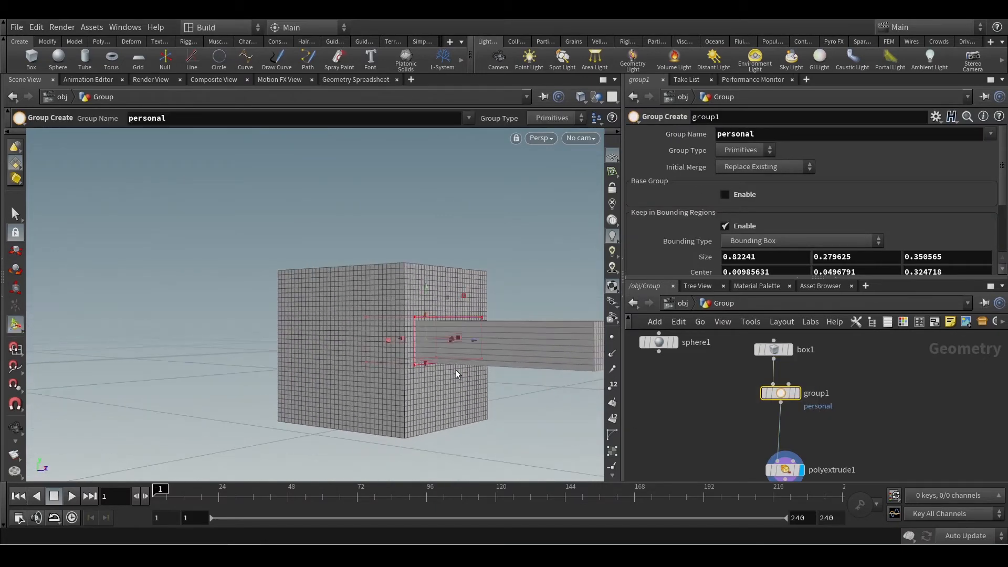
left_click_drag(424, 367, 425, 338)
key("Escape")
left_click_drag(483, 383, 403, 387)
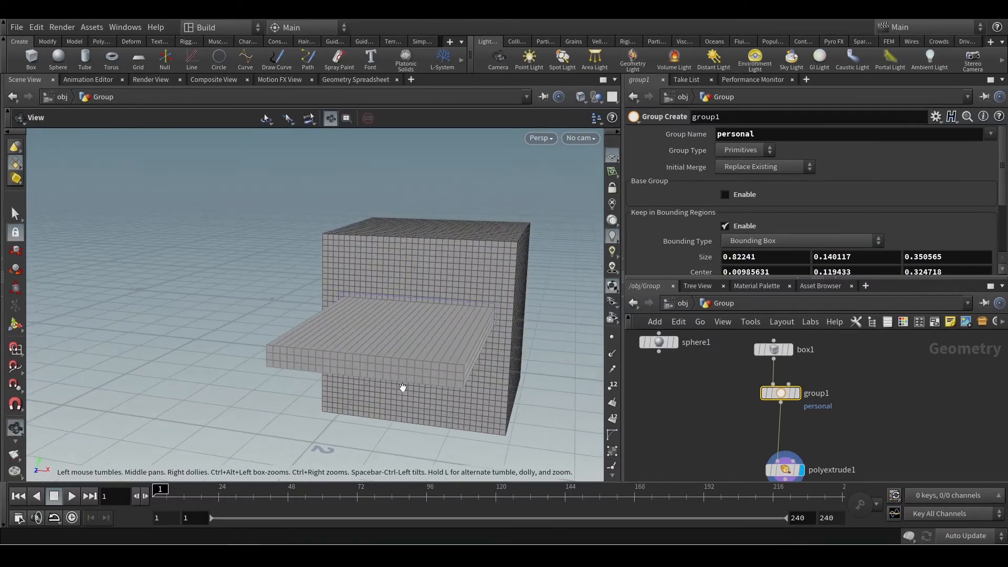
Display group1's result and examine the grouped strip of faces on the box without the extrusion.
scroll(402, 387, "down", 3)
middle_click_drag(840, 437, 833, 411)
left_click(791, 367)
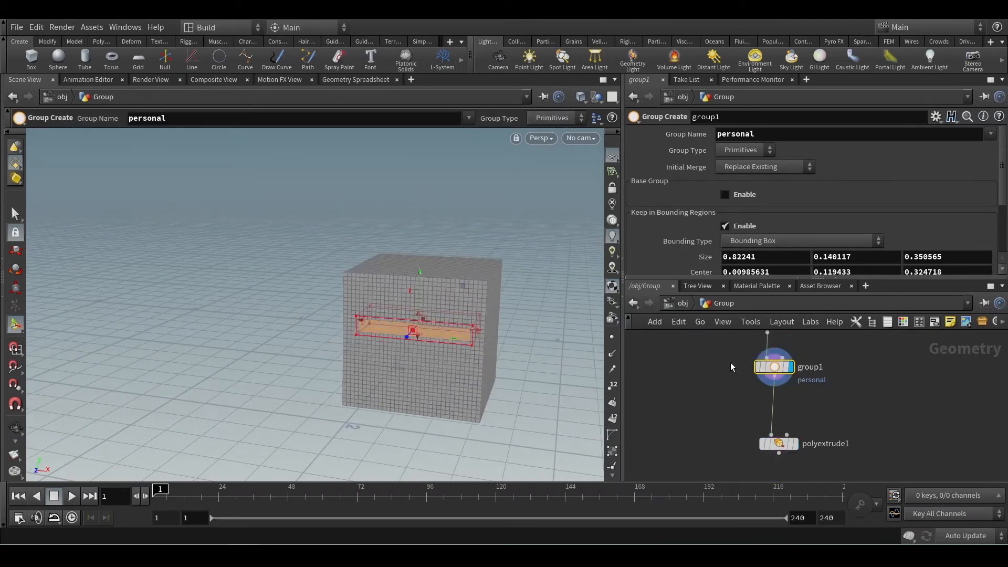
scroll(542, 367, "up", 5)
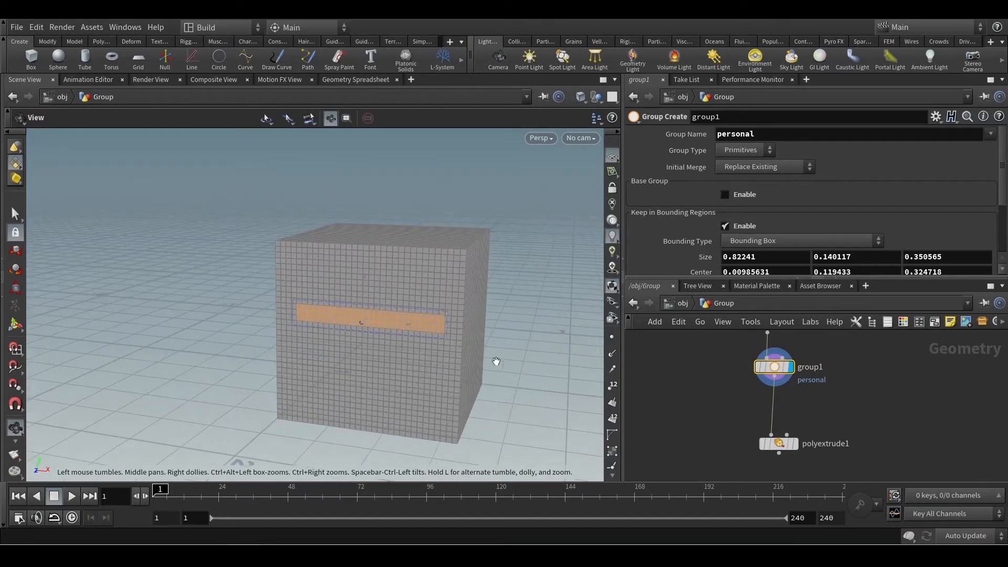
left_click_drag(434, 380, 499, 379)
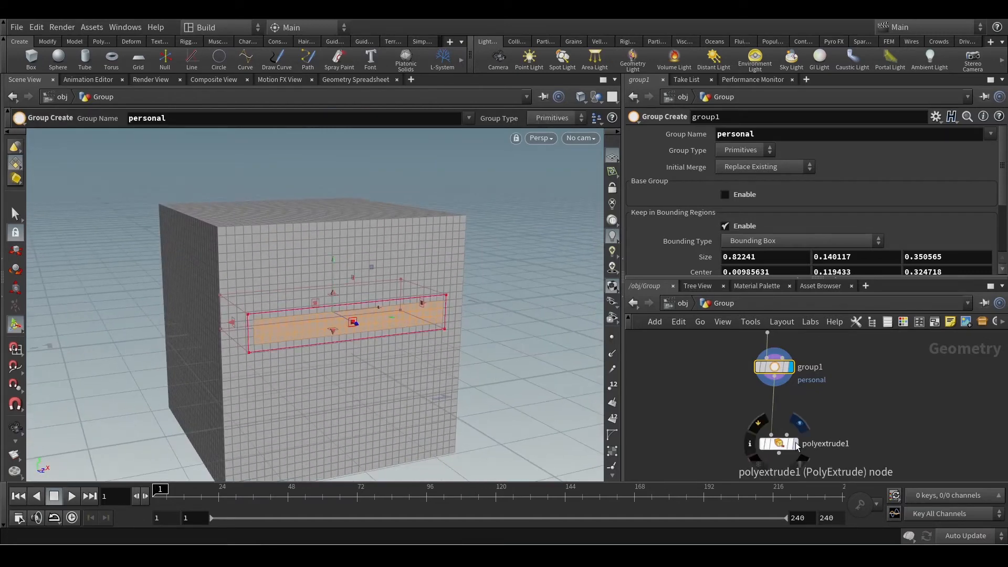
Return the display to polyextrude1 and select group1 to show its bounding box handles over the extrusion.
left_click(795, 442)
left_click(781, 443)
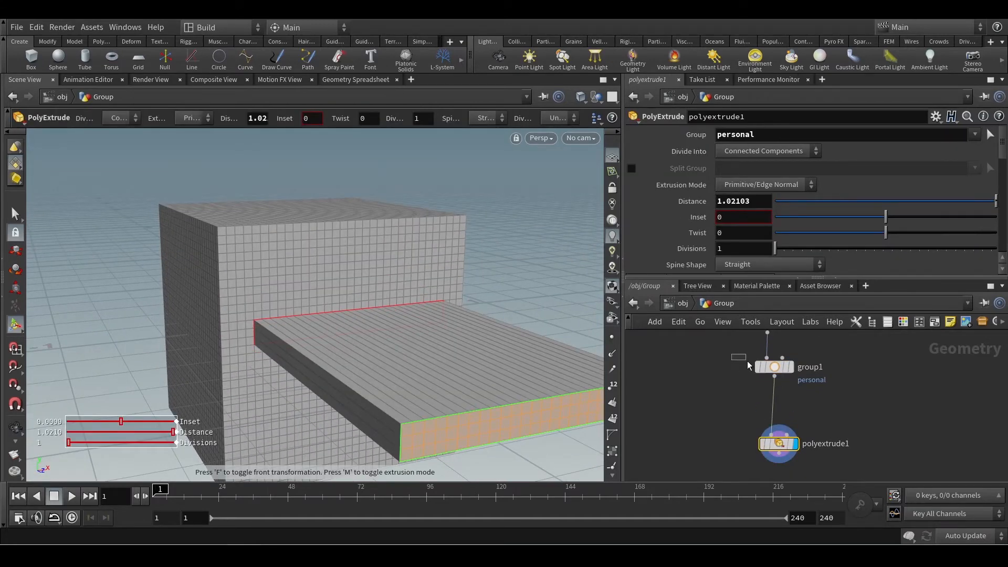
left_click_drag(732, 354, 849, 393)
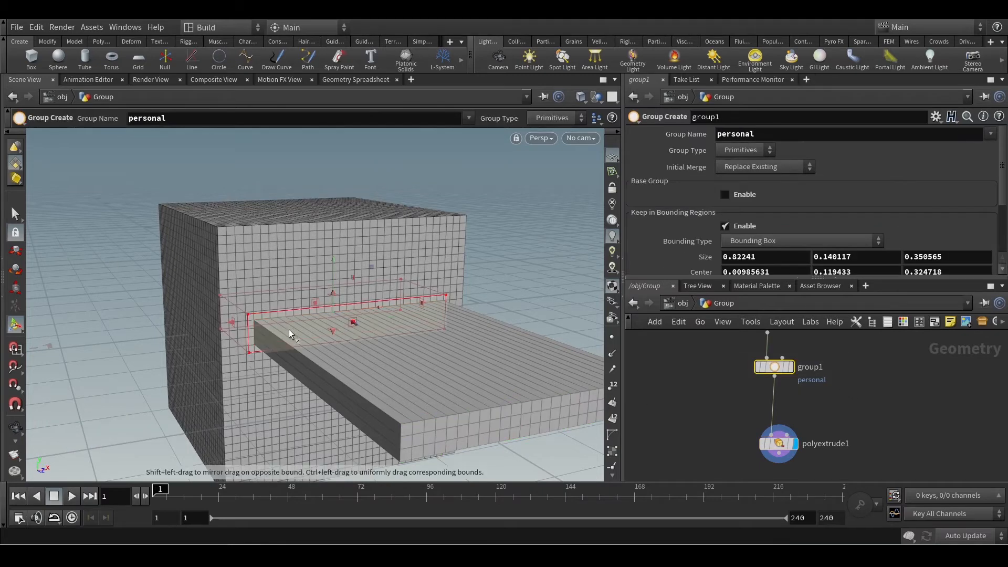
Reduce group1's bounding box height to about 0.137, centred at about 0.118 in Y.
scroll(380, 403, "up", 3)
left_click_drag(380, 402, 412, 398)
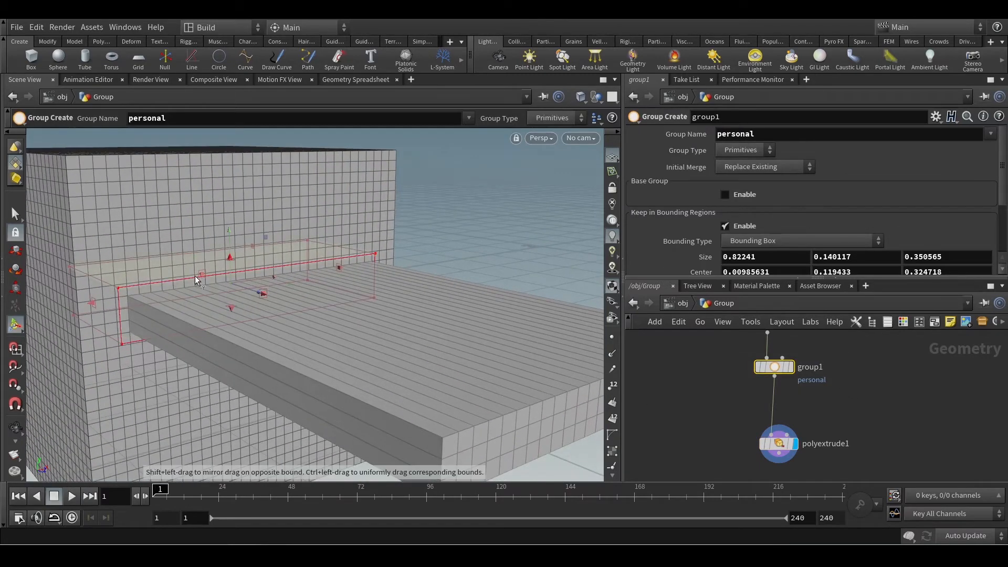
left_click_drag(250, 321, 231, 289, "alt")
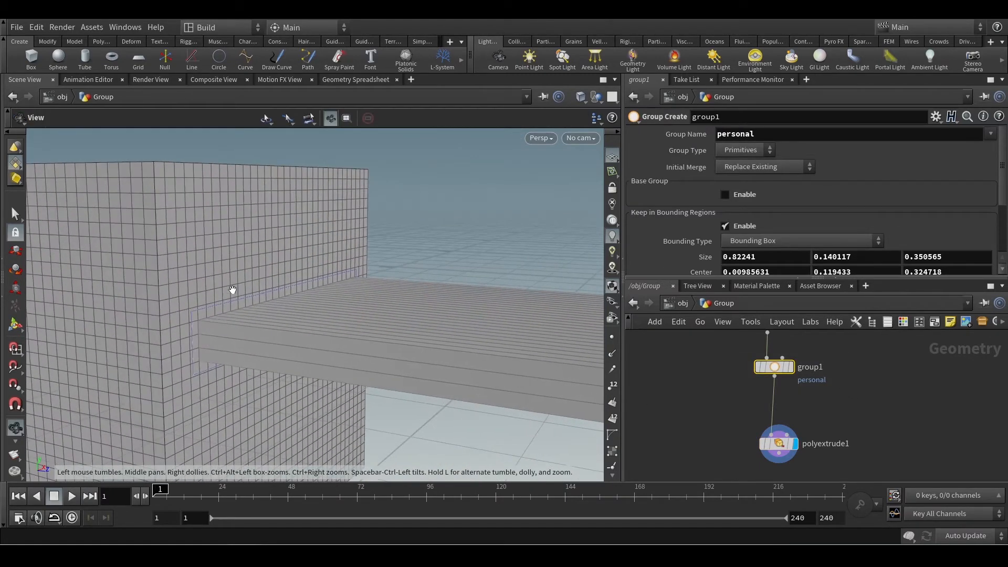
left_click_drag(312, 312, 288, 316, "alt")
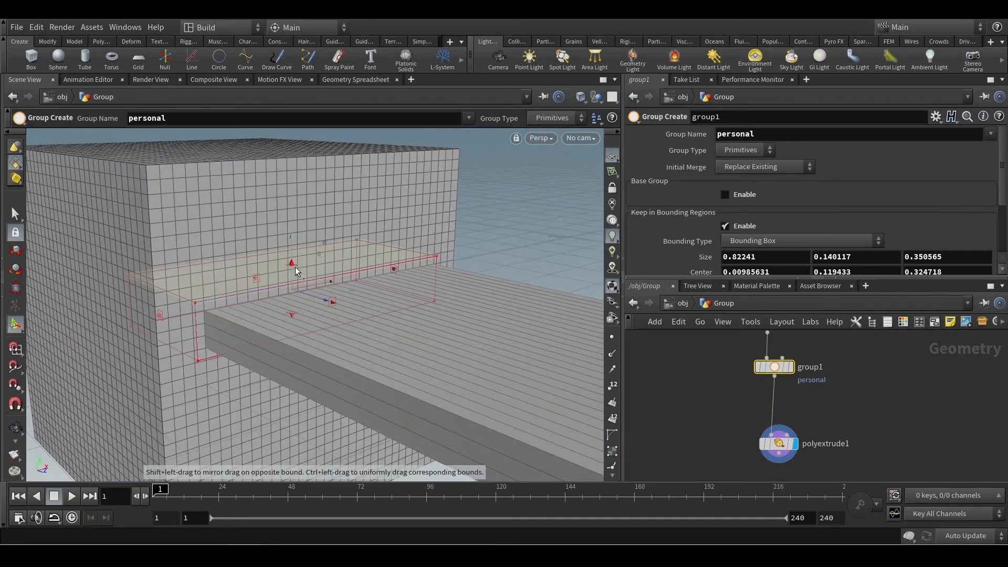
mouse_move(294, 261)
left_mouse_down()
mouse_move(294, 244)
mouse_move(297, 263)
left_mouse_up()
Raise box1's Axis Divisions to 37 and inspect how the extrusion follows the denser mesh.
mouse_move(717, 362)
middle_mouse_down()
mouse_move(722, 374)
mouse_move(731, 357)
middle_mouse_up()
left_click(775, 348)
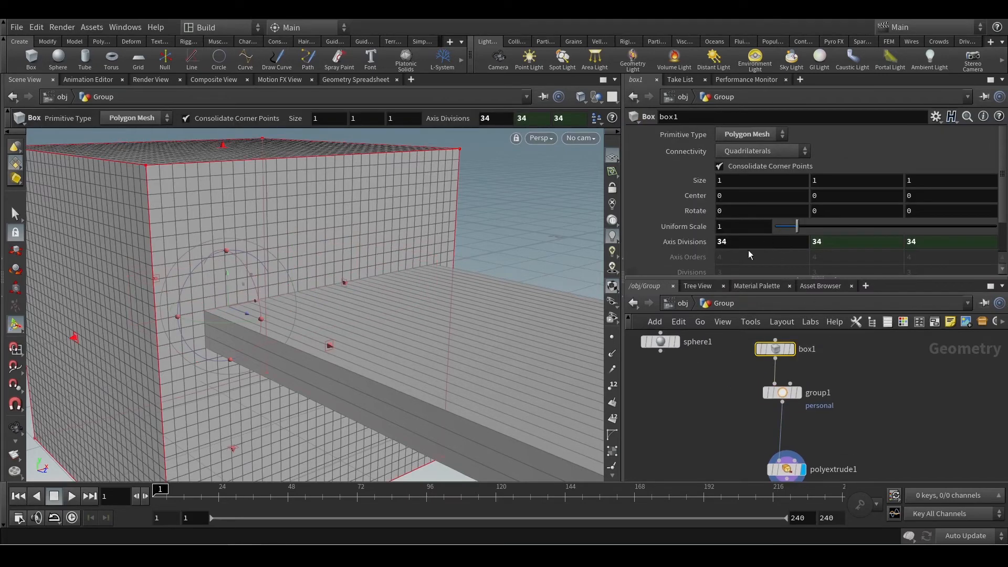
middle_click_drag(740, 243, 759, 246)
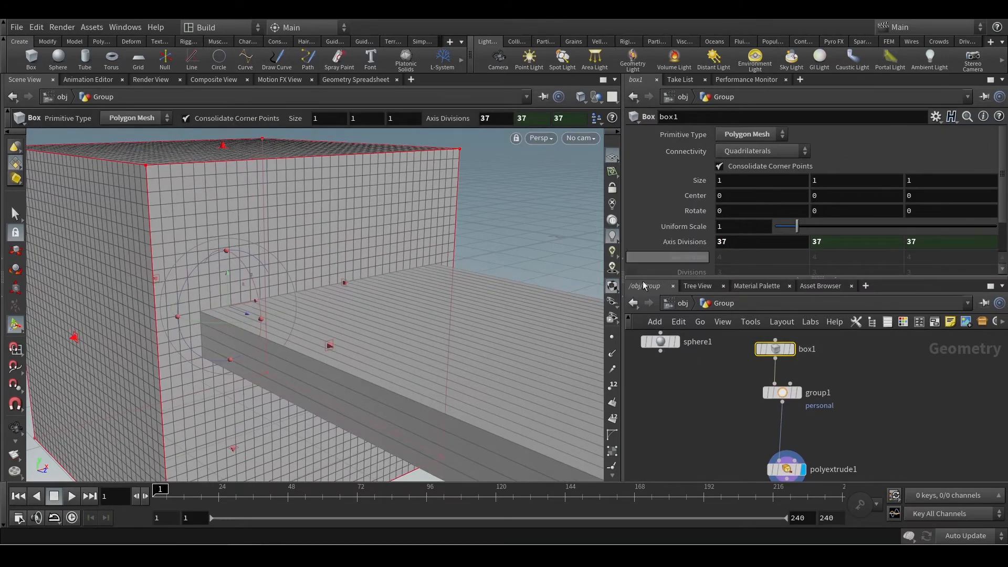
key("Escape")
left_click_drag(367, 315, 231, 324)
key("Return")
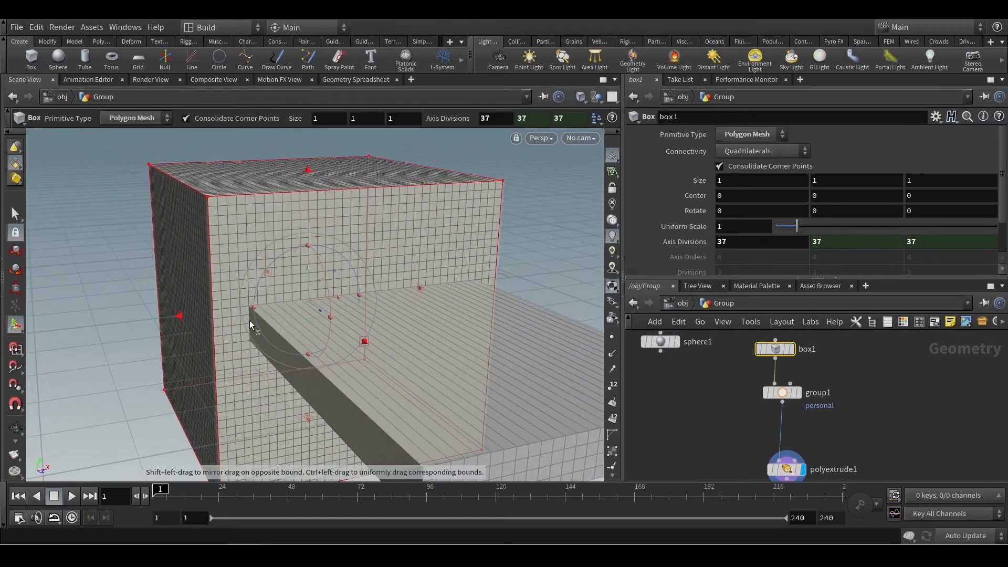
Select group1 and reduce its bounding box height to about 0.093, centred at about 0.096 in Y, thinning the extrusion.
left_click(812, 390)
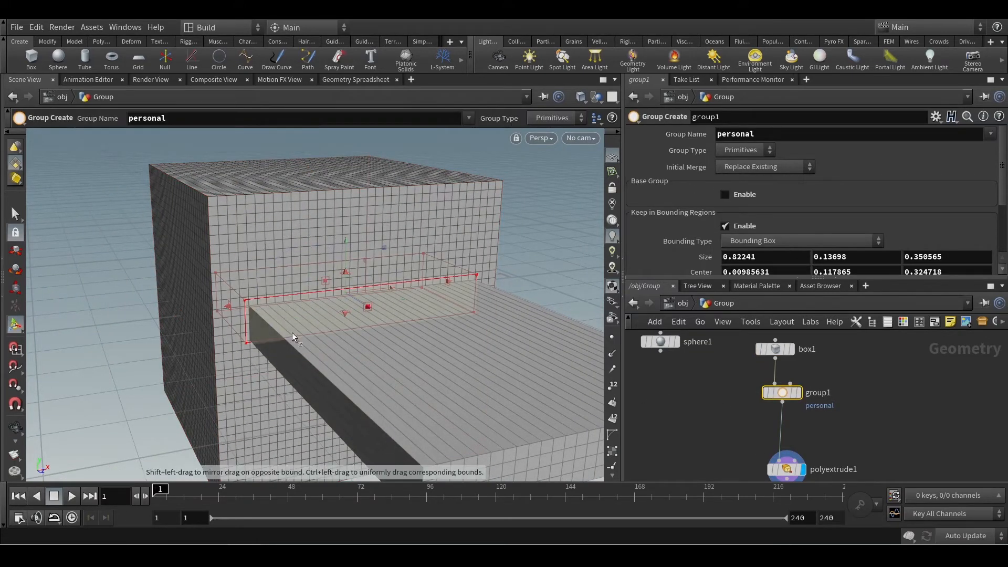
left_click_drag(376, 315, 394, 310, "alt")
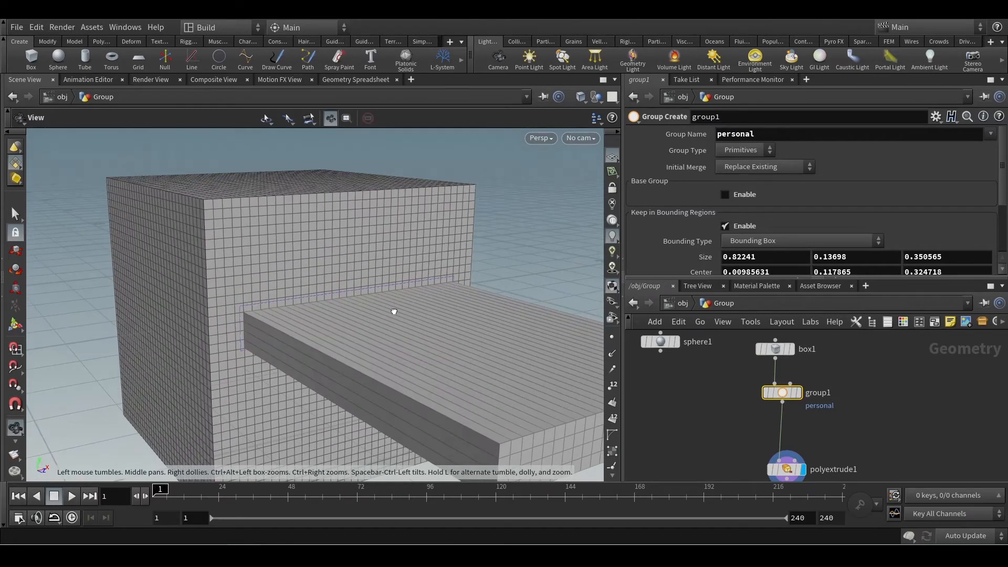
left_click_drag(330, 281, 332, 293)
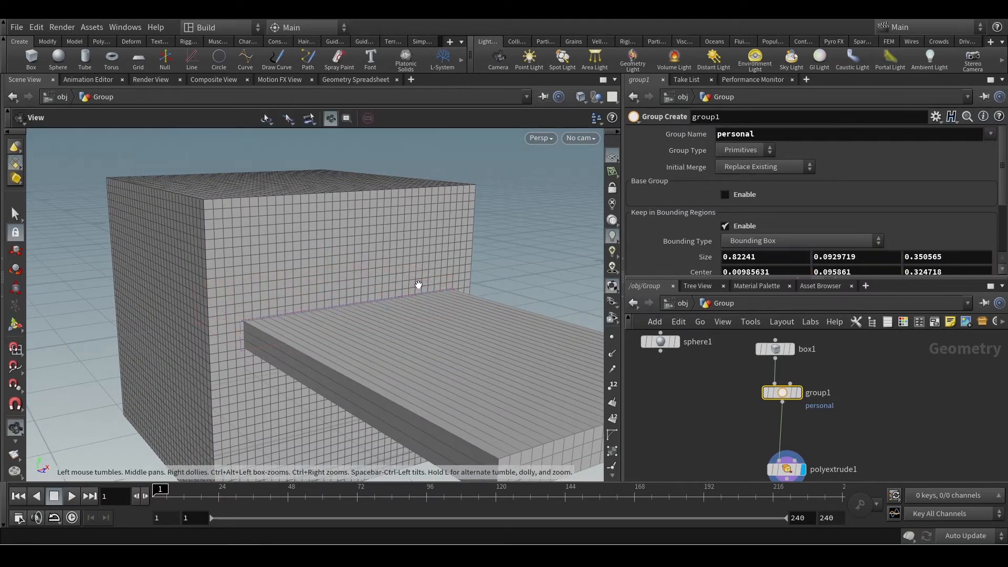
left_click_drag(416, 284, 294, 278, "alt")
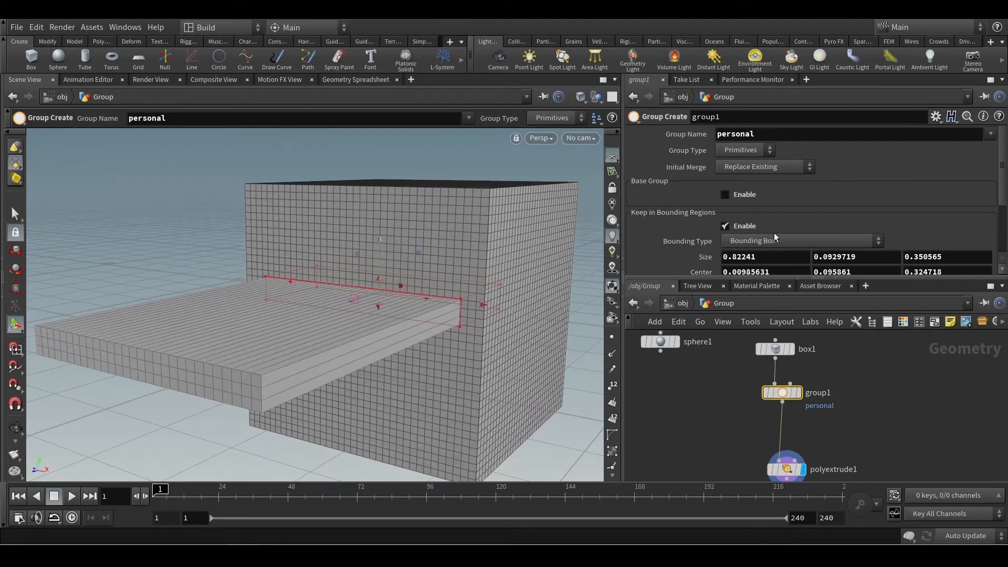
Switch group1 to a Bounding Sphere, enlarge it to about 0.82 × 0.76 × 1.19 over the extruded face, and display group1's result.
left_click(758, 239)
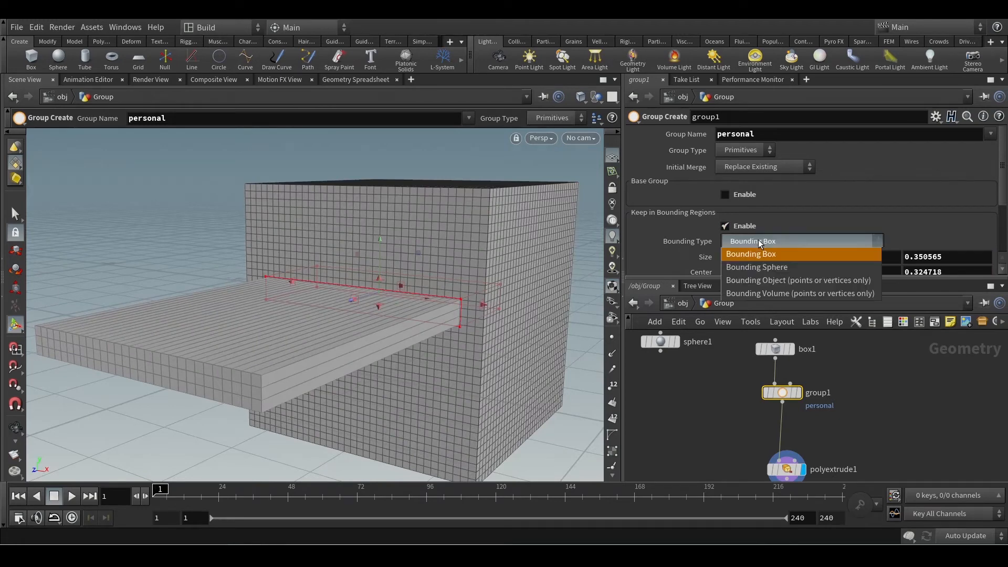
left_click(768, 267)
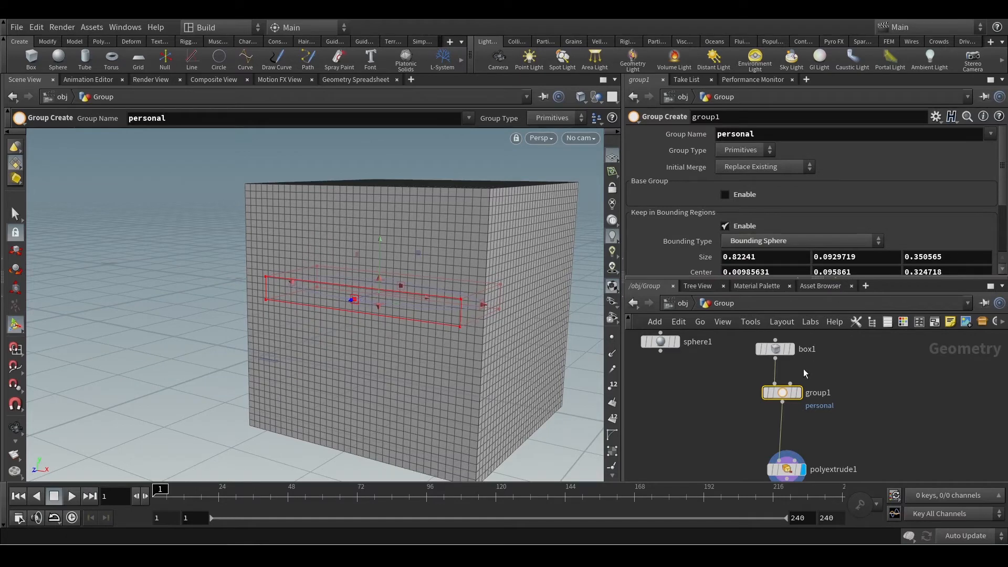
left_click_drag(406, 297, 524, 294, "alt")
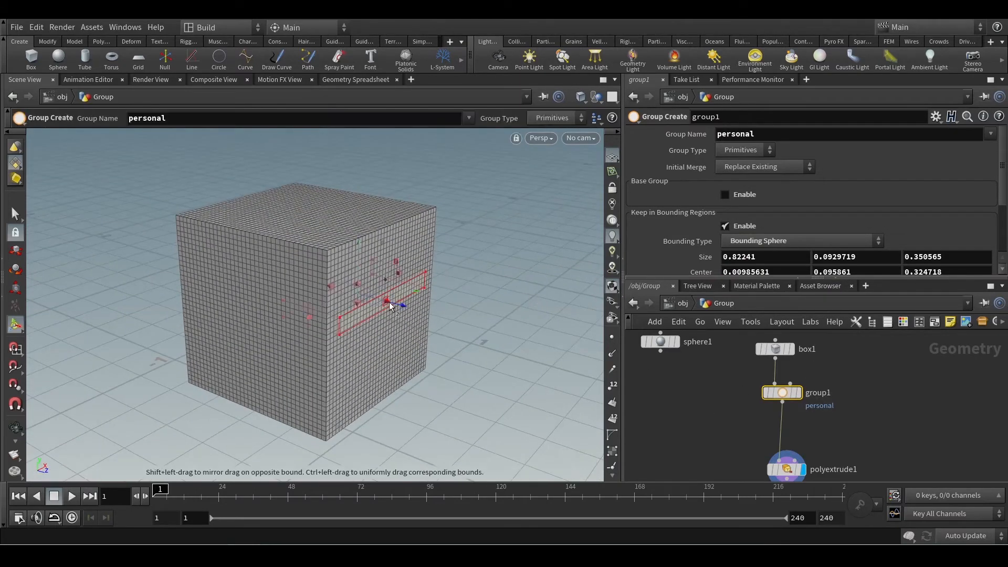
left_click_drag(393, 310, 541, 369)
left_click_drag(429, 298, 420, 238)
left_click_drag(473, 347, 435, 374, "alt")
left_click(798, 394)
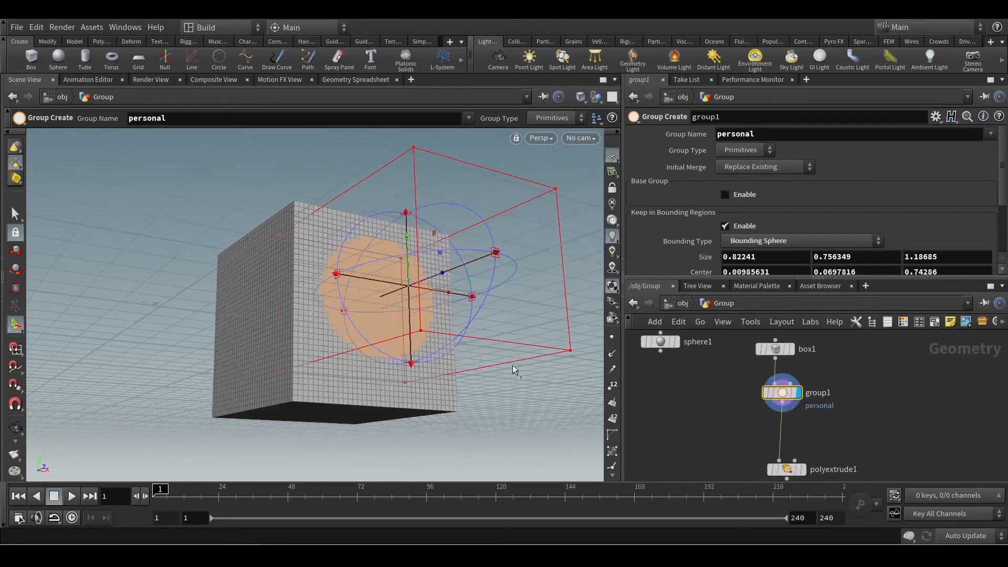
Reduce the bounding sphere's size in Z to about 0.59, centred at about 0.45.
left_click_drag(420, 330, 379, 375)
key("ctrl+z")
left_click_drag(498, 315, 418, 334)
key("Return")
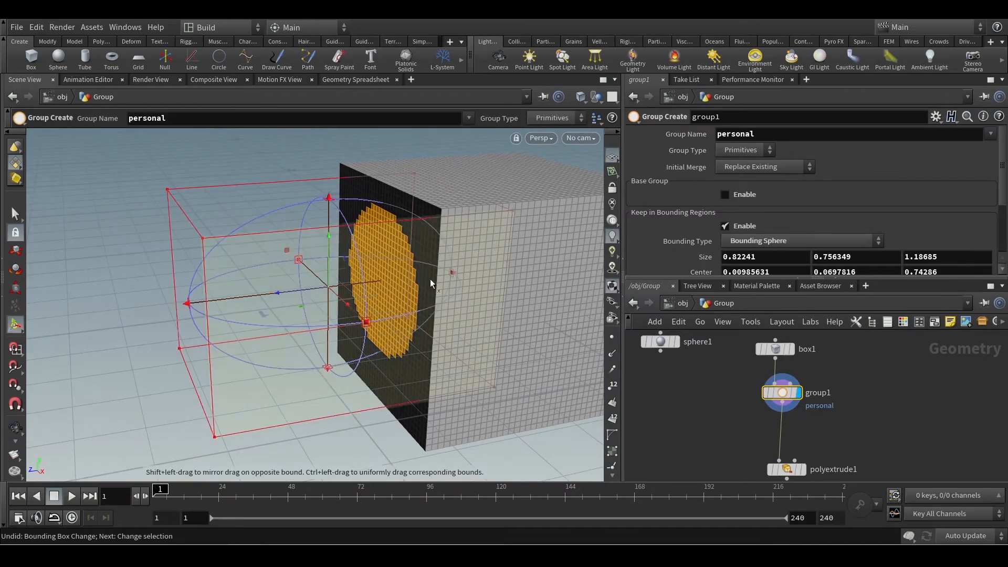
left_click_drag(203, 312, 346, 297)
left_click_drag(560, 295, 619, 305, "alt")
Display and select polyextrude1, and inspect the cylindrical extrusion from several sides.
middle_click_drag(815, 458, 842, 395)
left_click(830, 408)
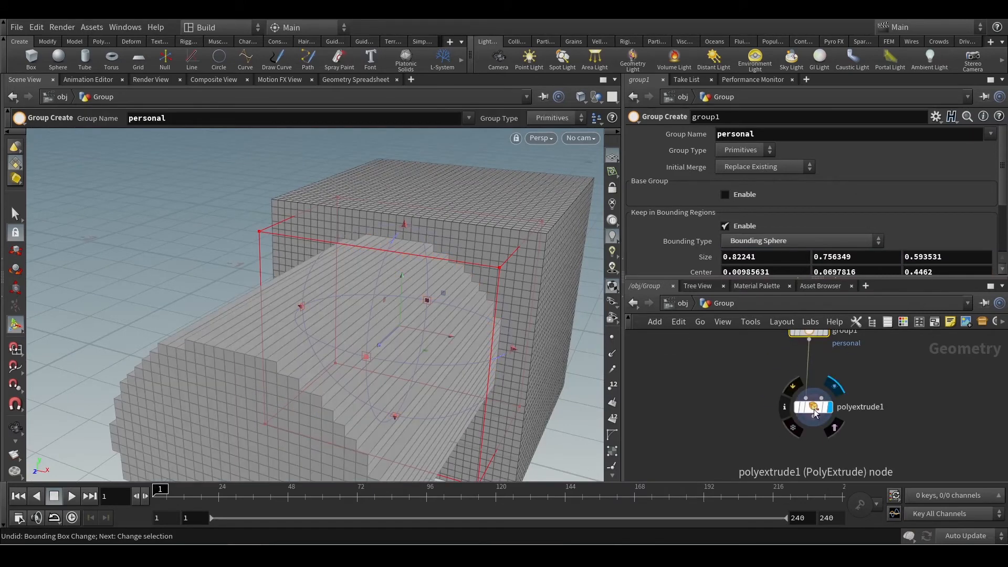
left_click(817, 411)
right_click_drag(401, 328, 276, 366, "alt")
left_click_drag(277, 366, 445, 370, "alt")
right_click_drag(446, 369, 388, 360, "alt")
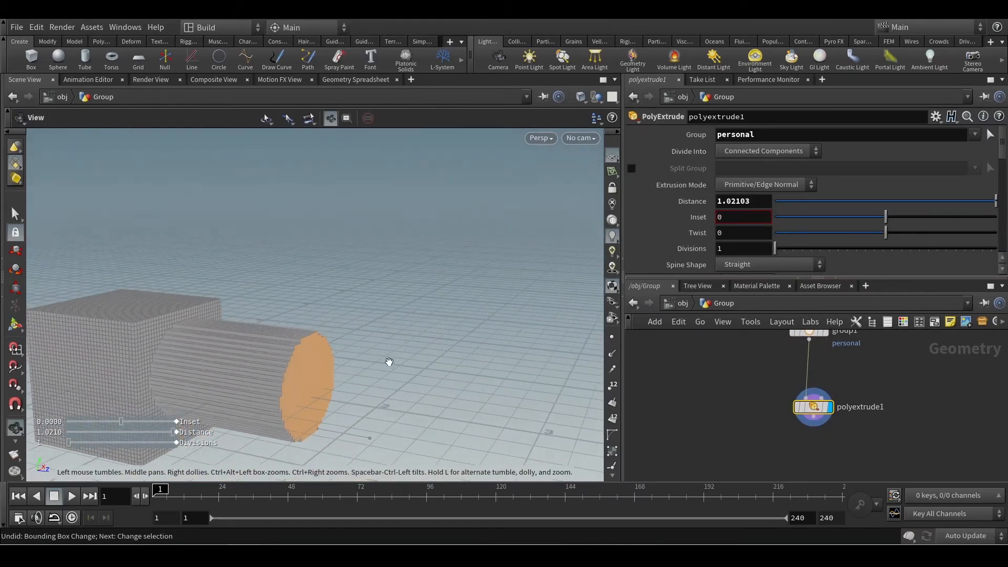
left_click_drag(388, 360, 348, 341, "alt")
key("Return")
Try 26 Axis Divisions on box1 to see the effect on the cylindrical extrusion, and undo the change.
middle_click_drag(756, 342, 756, 419)
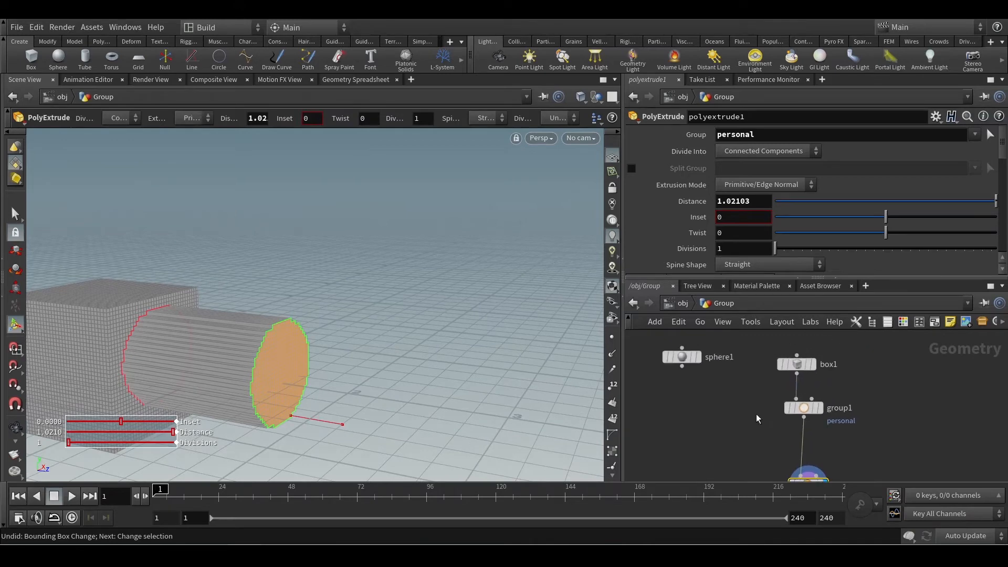
left_click(801, 361)
mouse_move(735, 241)
middle_mouse_down()
mouse_move(499, 257)
mouse_move(739, 245)
middle_mouse_up()
key("ctrl+z")
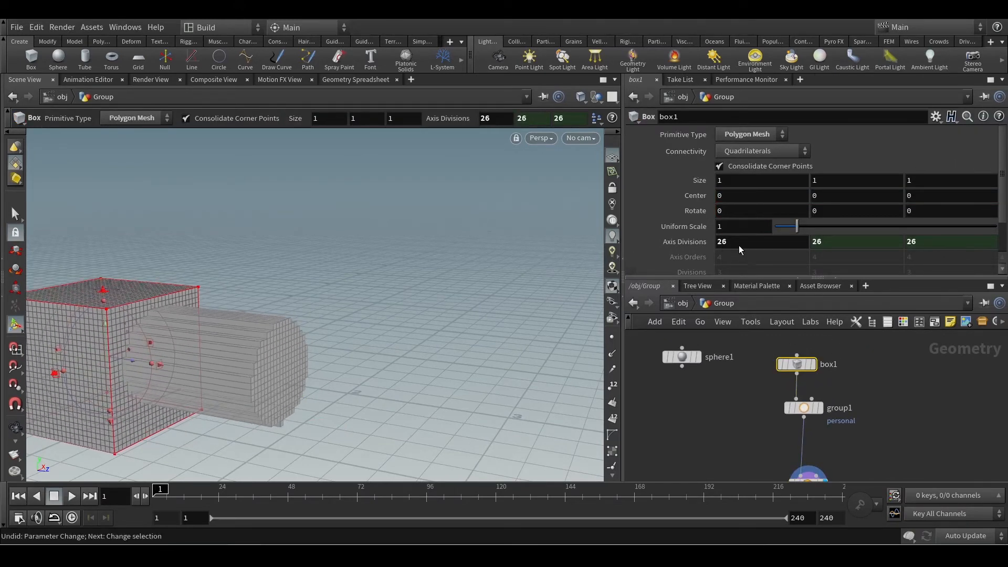
mouse_move(459, 356)
left_mouse_down()
mouse_move(407, 349)
mouse_move(448, 349)
left_mouse_up()
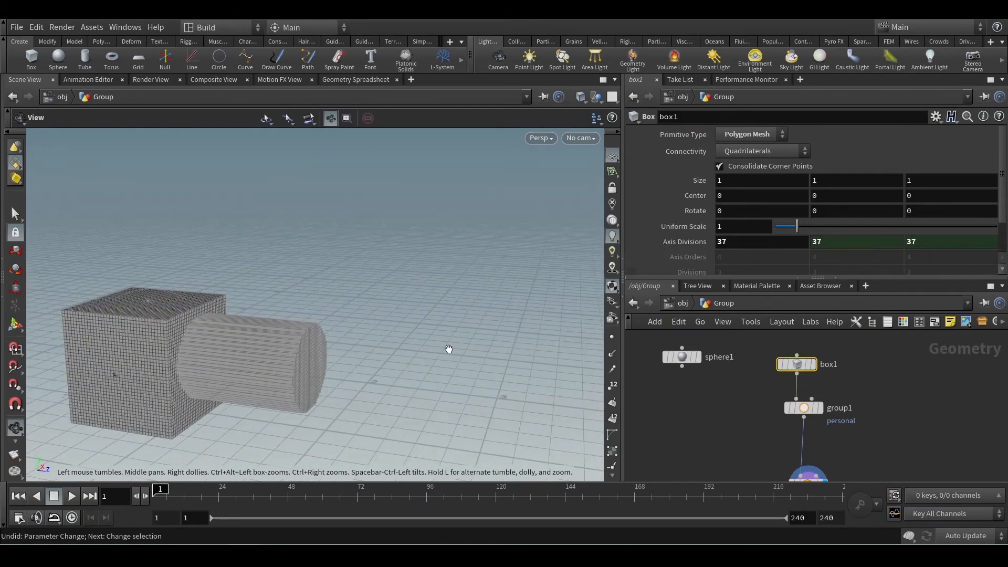
key("Return")
Lay out all the nodes in the network automatically.
scroll(765, 396, "down", 2)
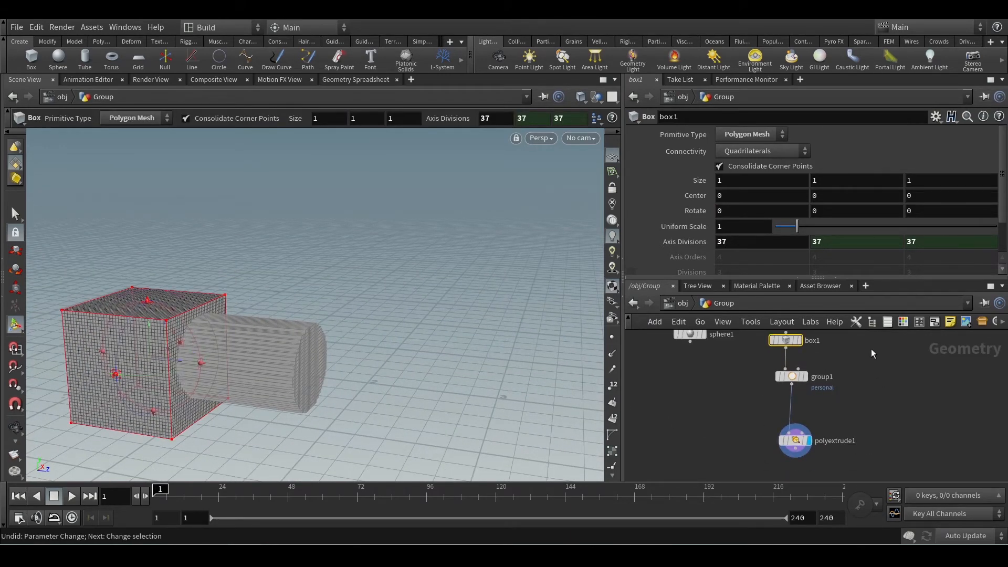
key("l")
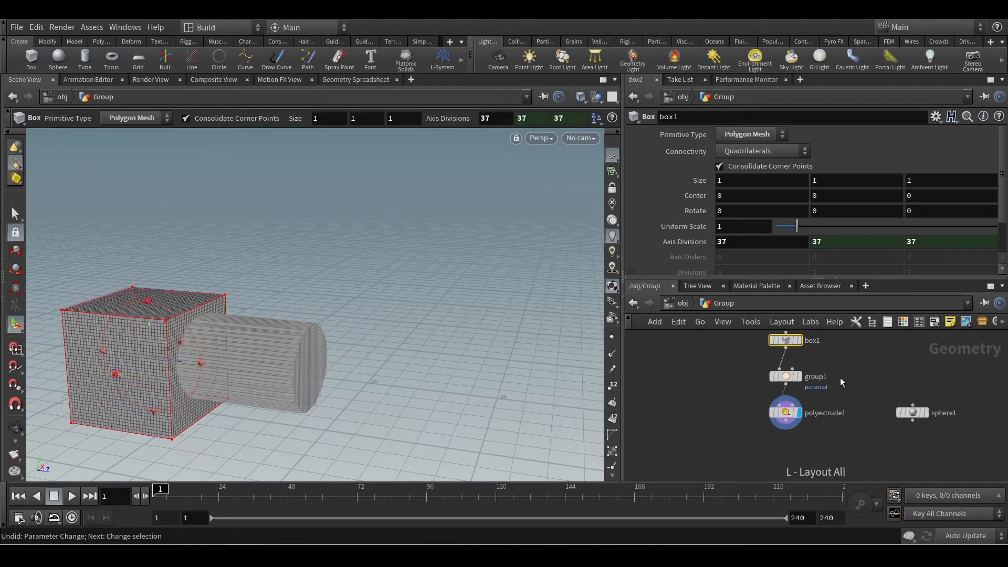
scroll(840, 368, "up", 3)
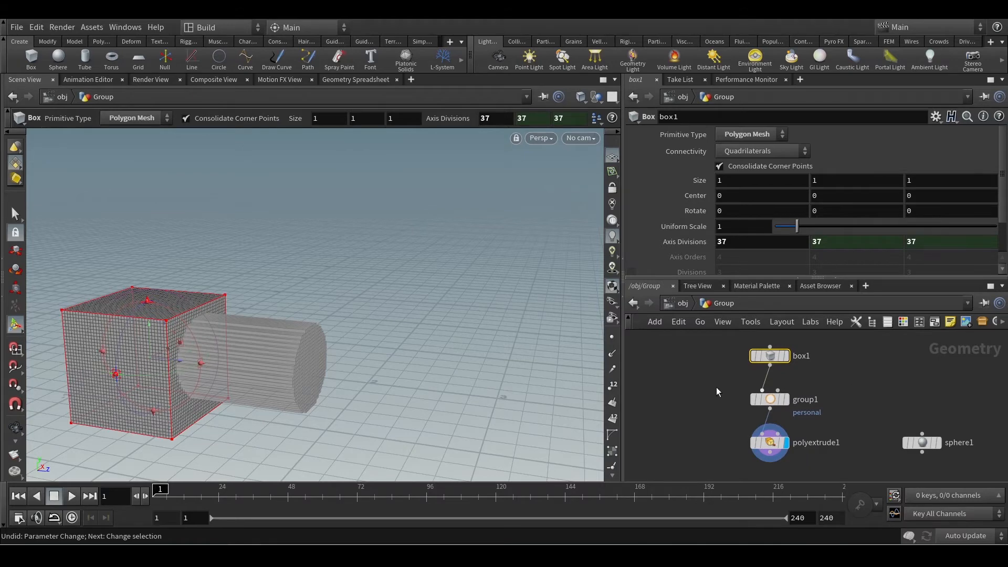
Select group1 and choose Bounding Sphere again as its Bounding Type.
left_click(770, 399)
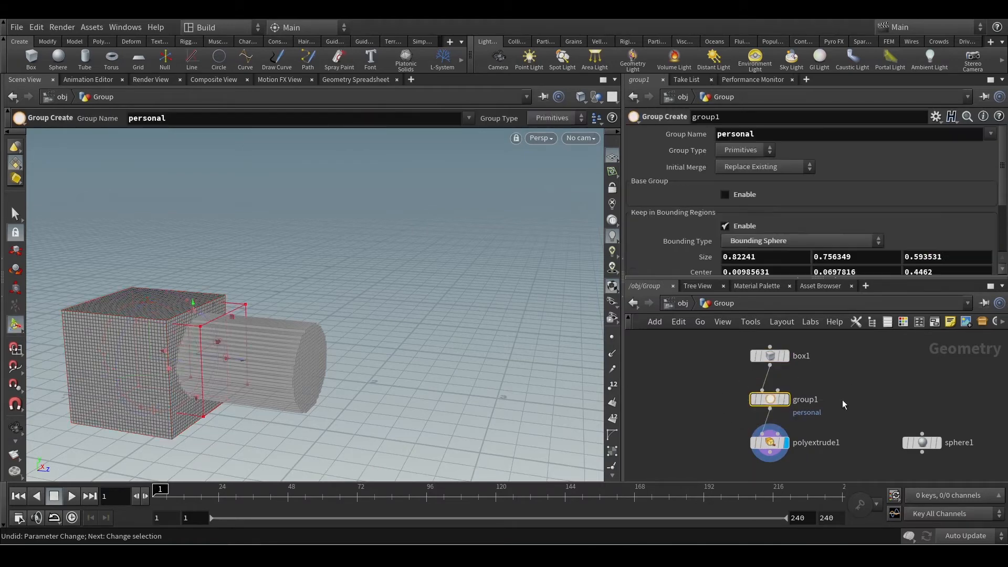
scroll(804, 209, "down", 2)
left_click(805, 208)
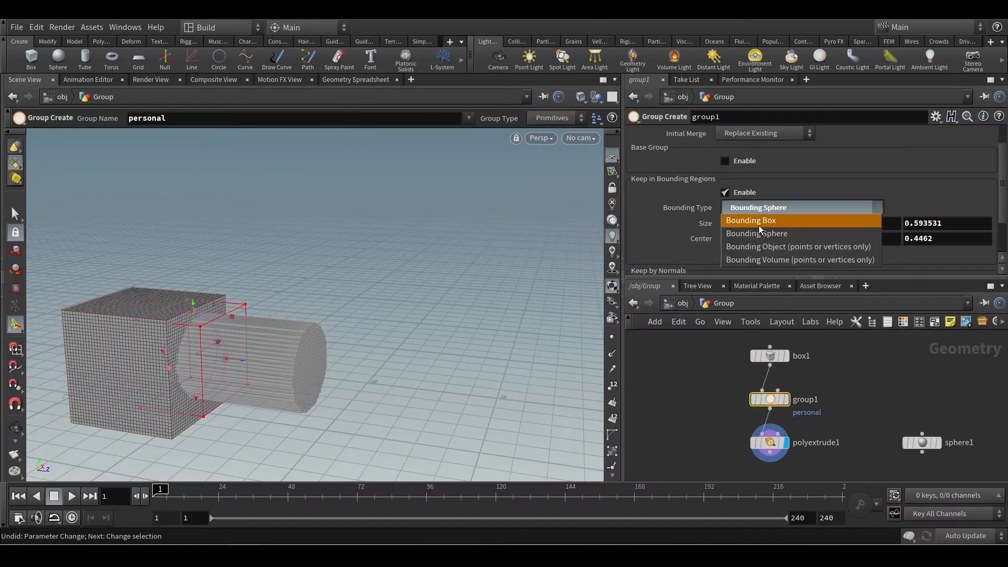
left_click(782, 233)
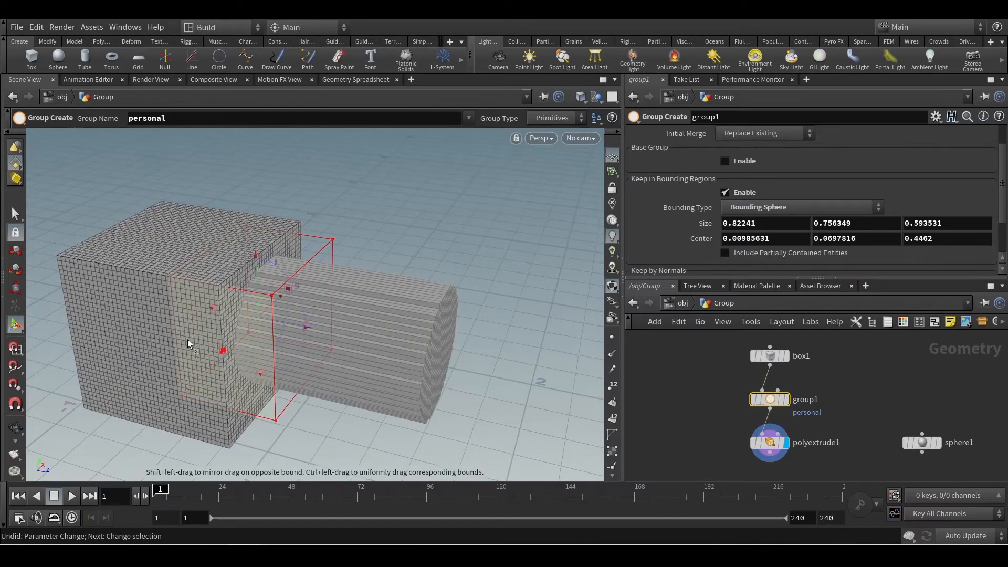
Resize group1's bounding sphere to about 0.825 in X and 0.91 in Z, centred at about 0.29 in Z, and inspect the extrusion.
left_click_drag(222, 352, 204, 270)
key("Escape")
middle_click_drag(393, 272, 294, 236)
key("Return")
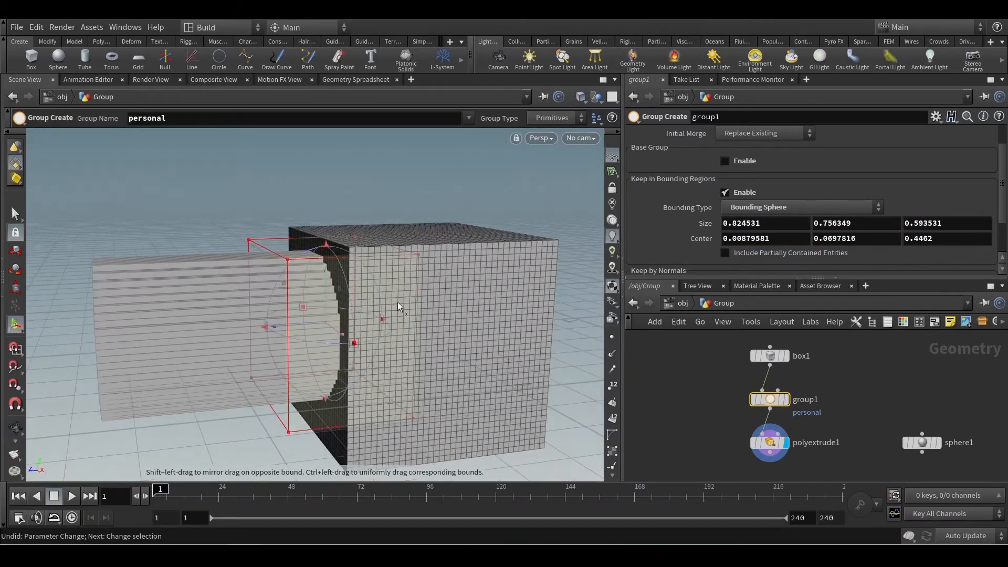
left_click_drag(424, 334, 445, 325)
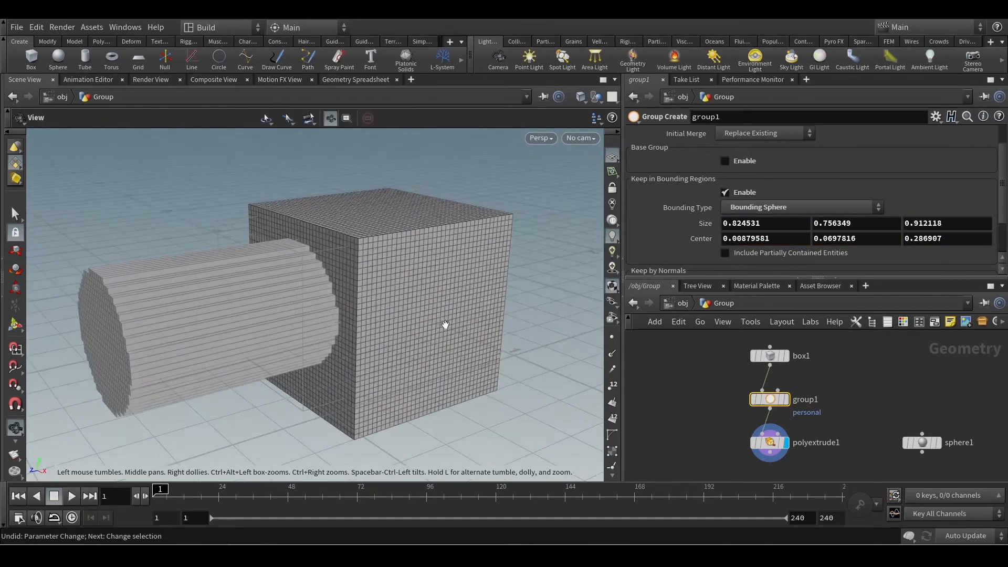
right_click_drag(445, 325, 363, 330, "alt")
left_click_drag(363, 330, 492, 315, "alt")
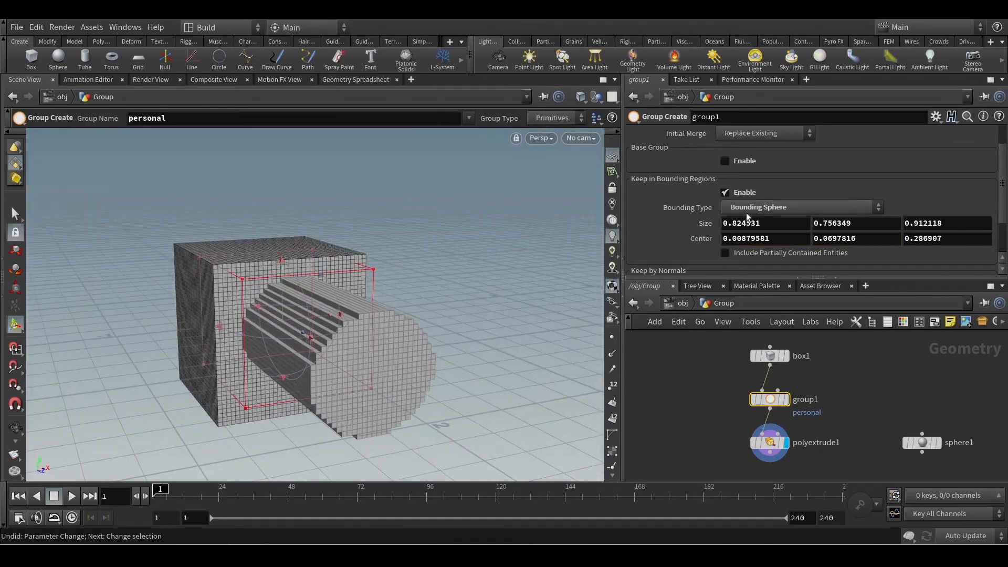
Change group1's Bounding Type to Bounding Object (points or vertices only), display group1's result and review its parameters.
left_click(785, 210)
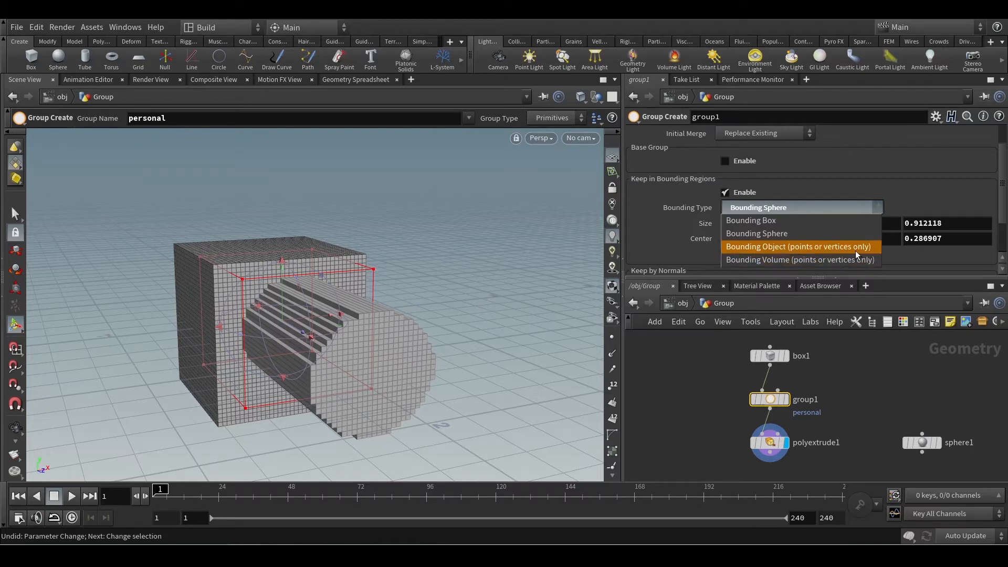
left_click(801, 252)
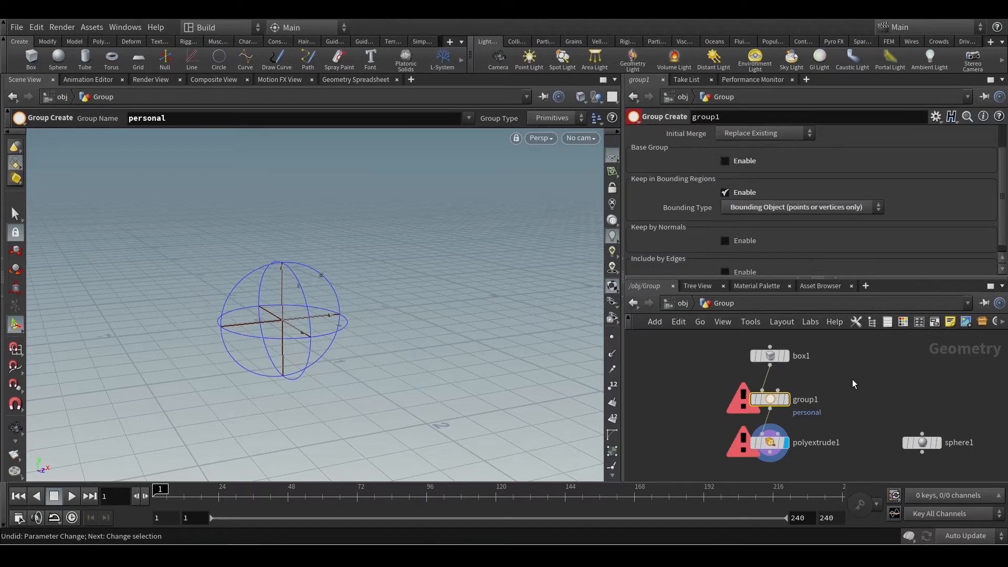
scroll(829, 396, "up", 3)
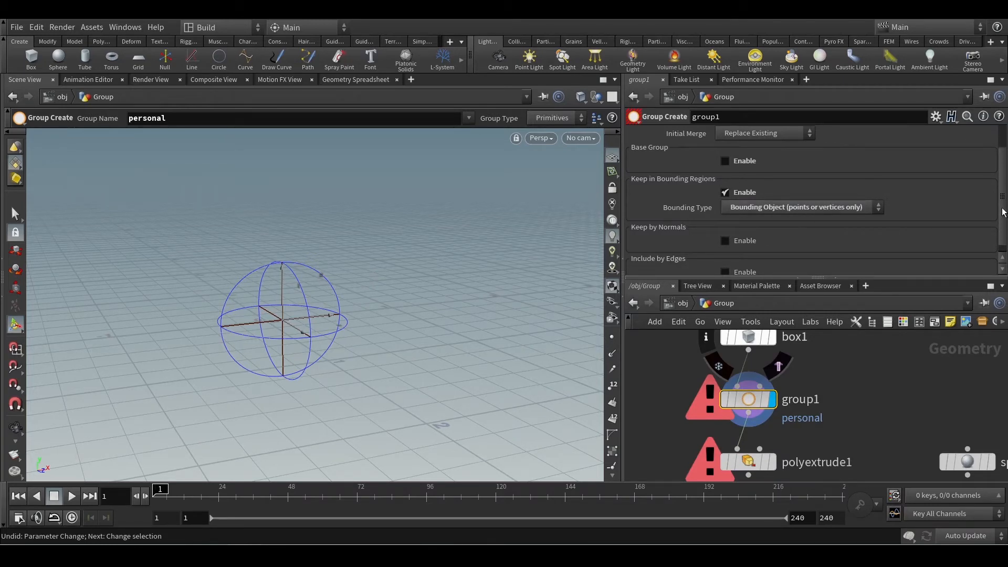
left_click_drag(1002, 213, 1002, 170)
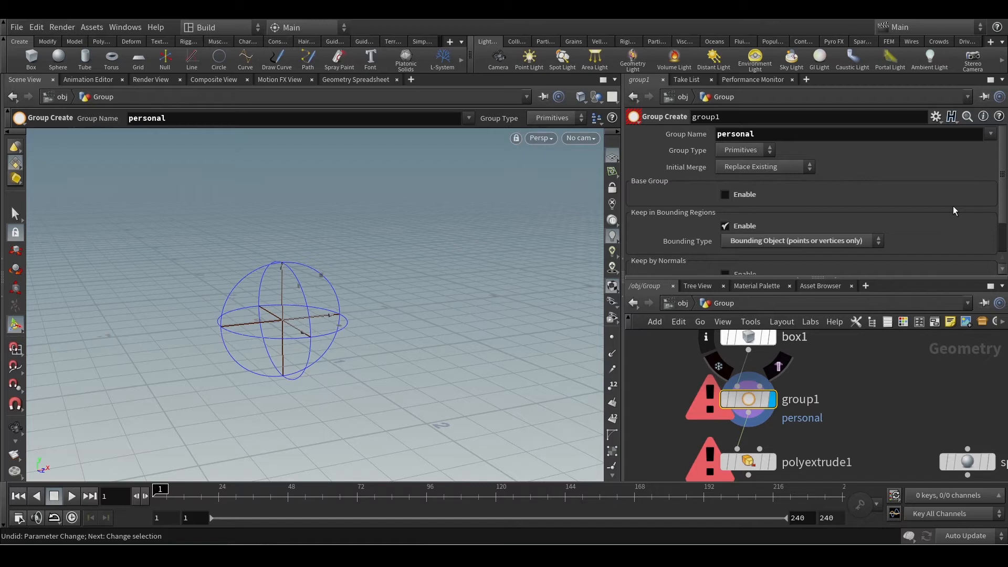
scroll(870, 235, "down", 5)
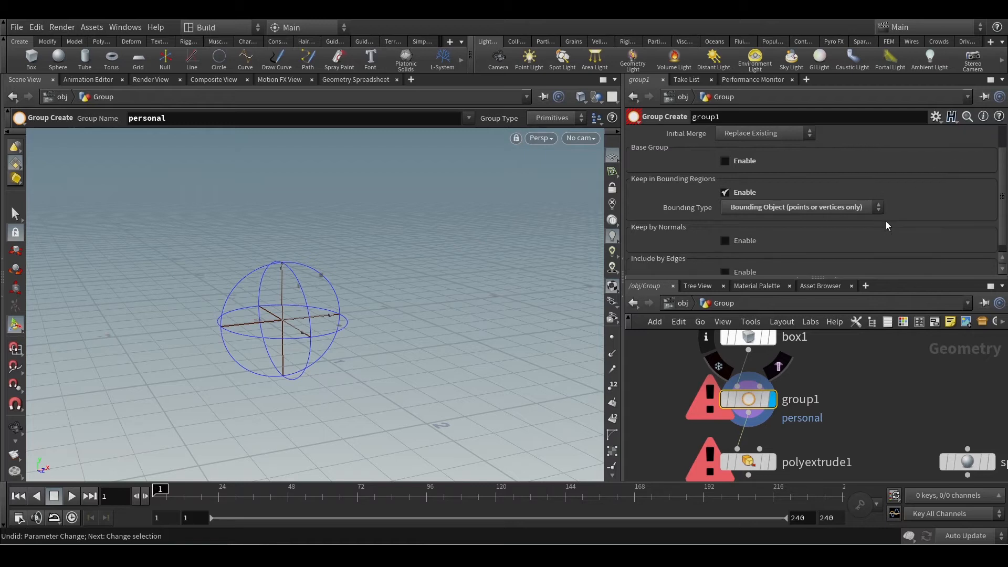
scroll(886, 222, "up", 4)
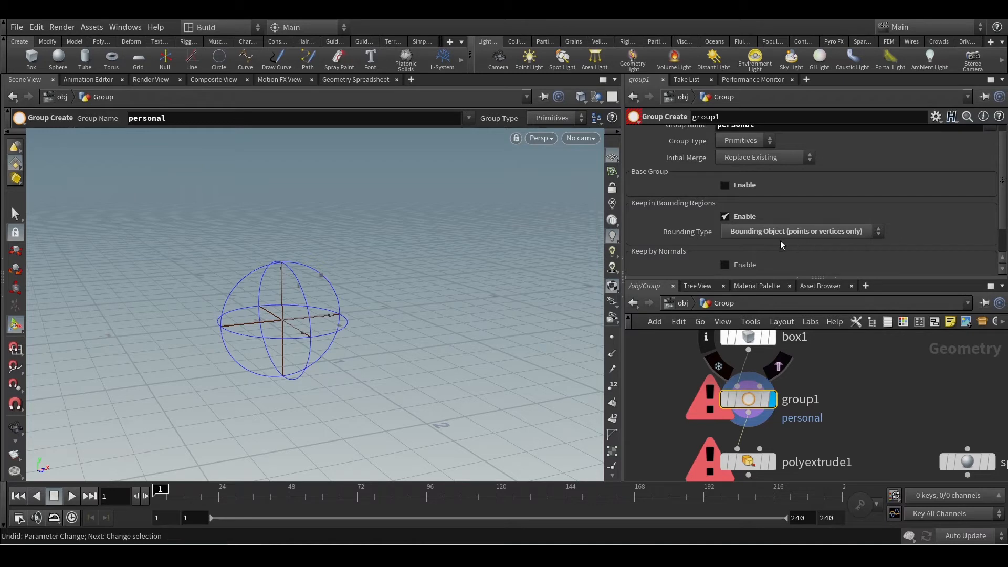
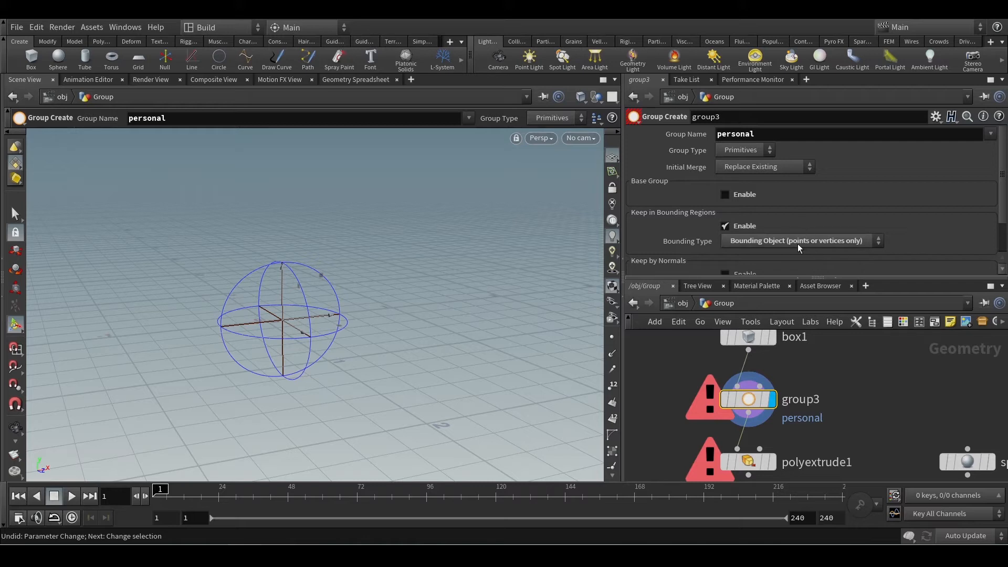
Set group3's Group Type to Points and check its node info and Bounding Object input.
left_click(743, 150)
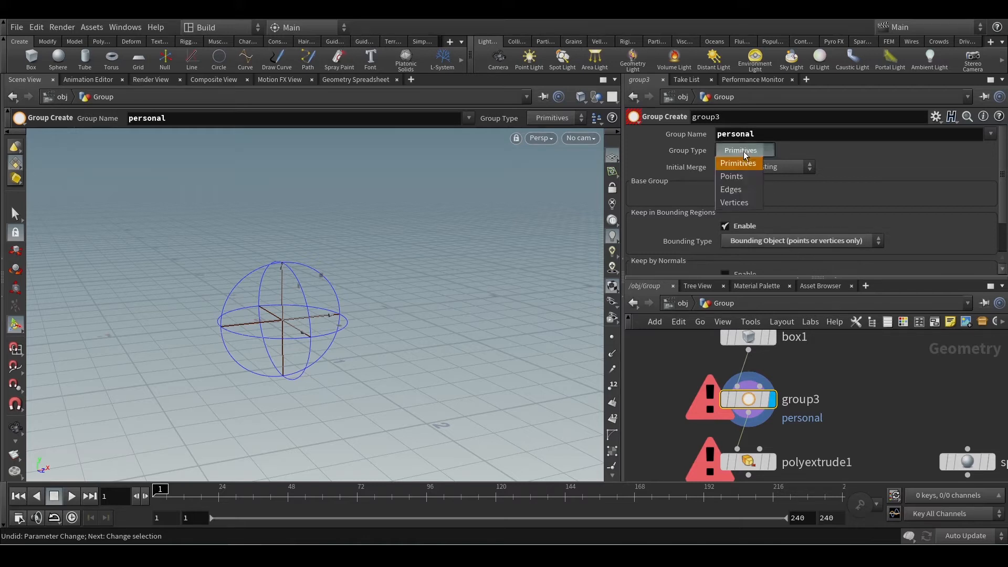
left_click(737, 176)
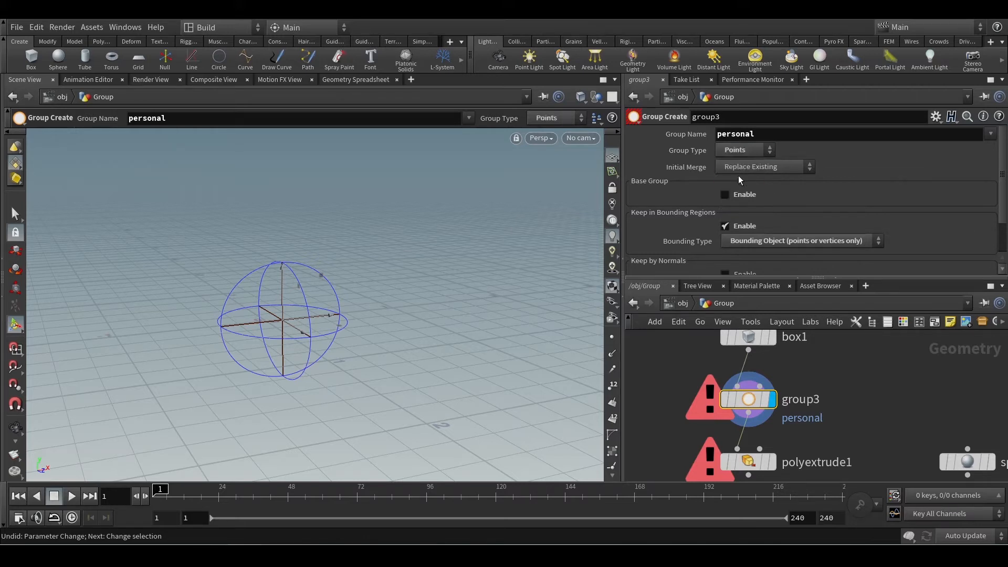
middle_click(753, 402)
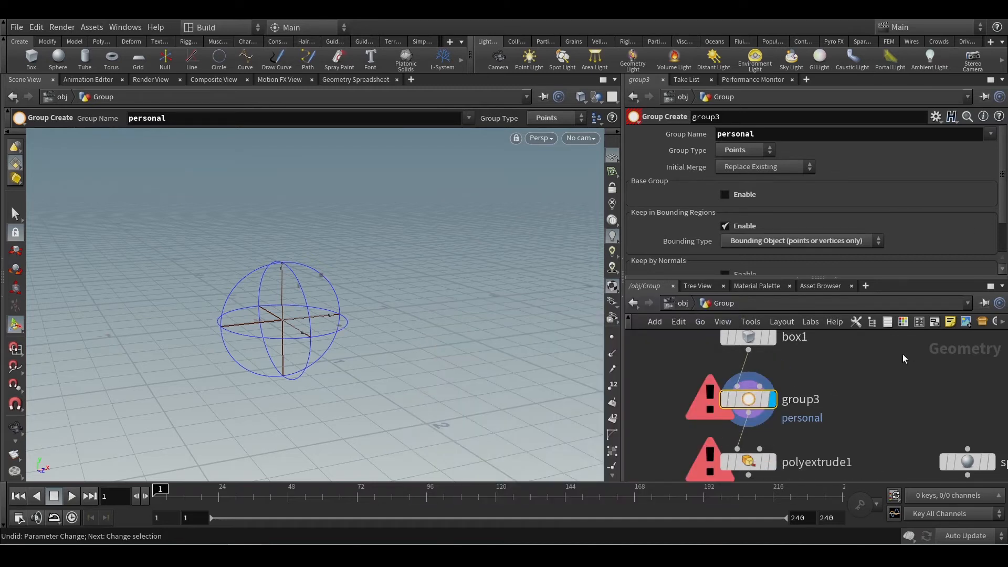
scroll(921, 260, "down", 2)
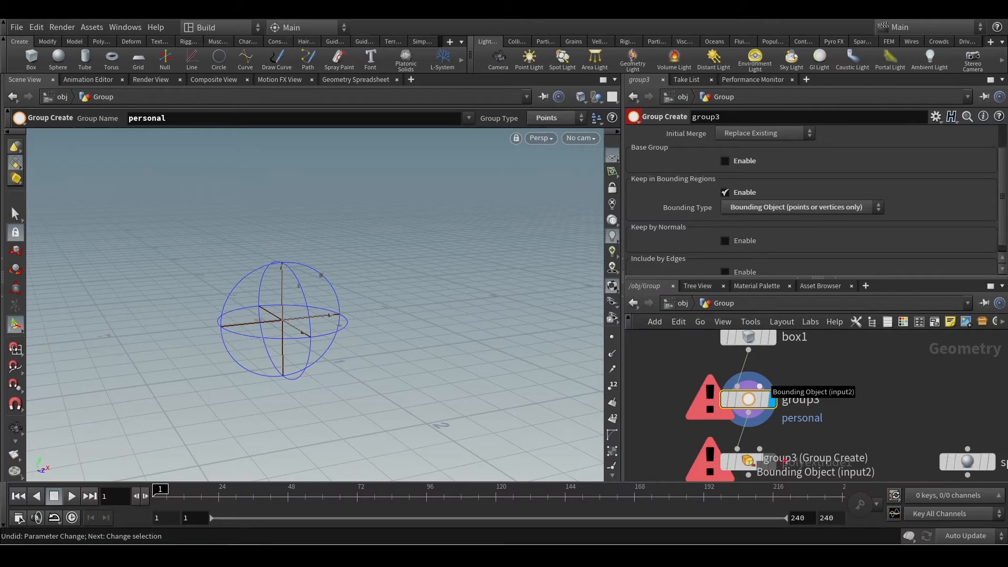
left_click_drag(784, 461, 749, 470)
key("Escape")
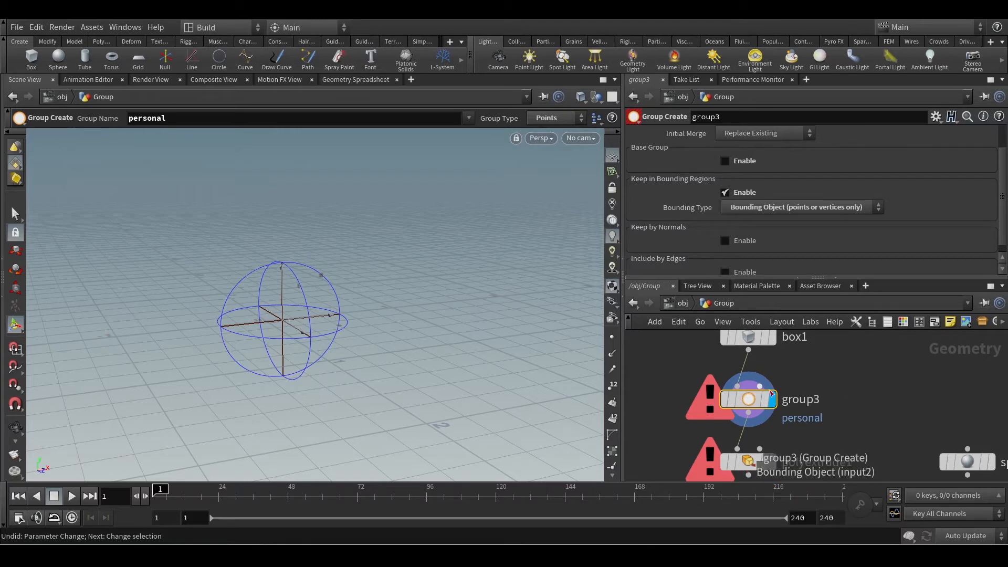
mouse_move(831, 398)
middle_mouse_down()
mouse_move(811, 424)
mouse_move(786, 412)
middle_mouse_up()
scroll(811, 411, "down", 1)
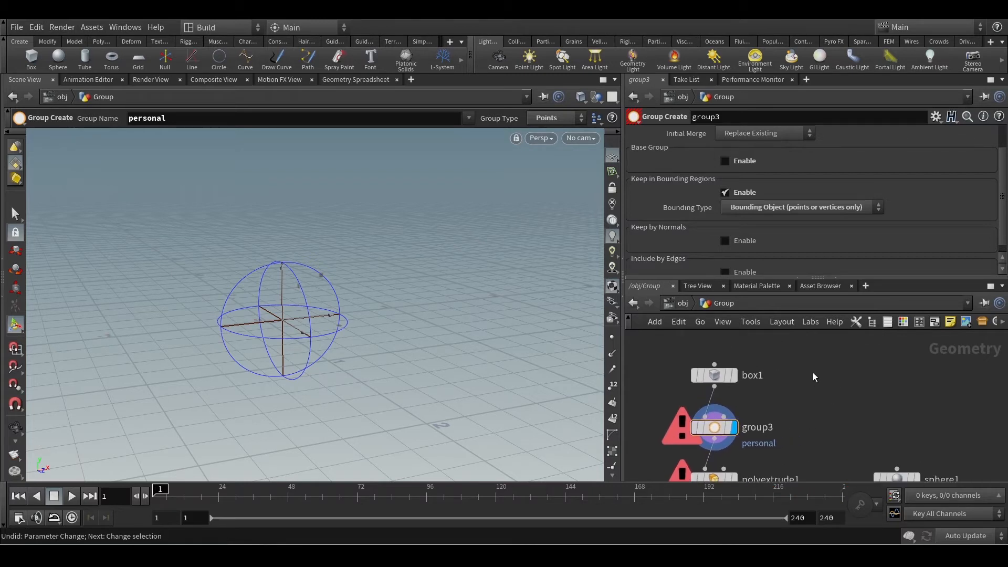
Add a Test Geometry: Pig Head node and wire it into group3's Bounding Object input, selecting group3 to see the result.
key("Tab")
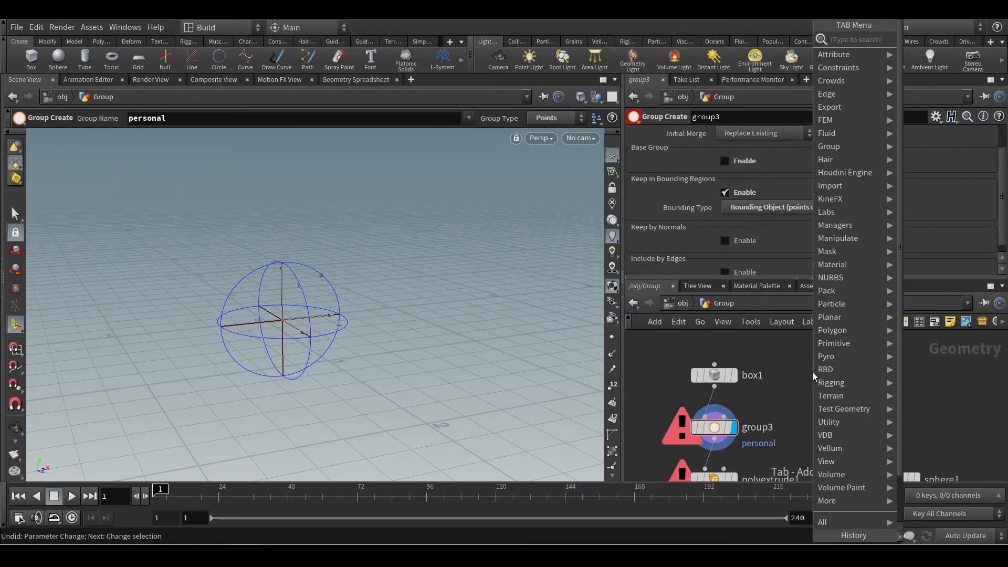
type("test")
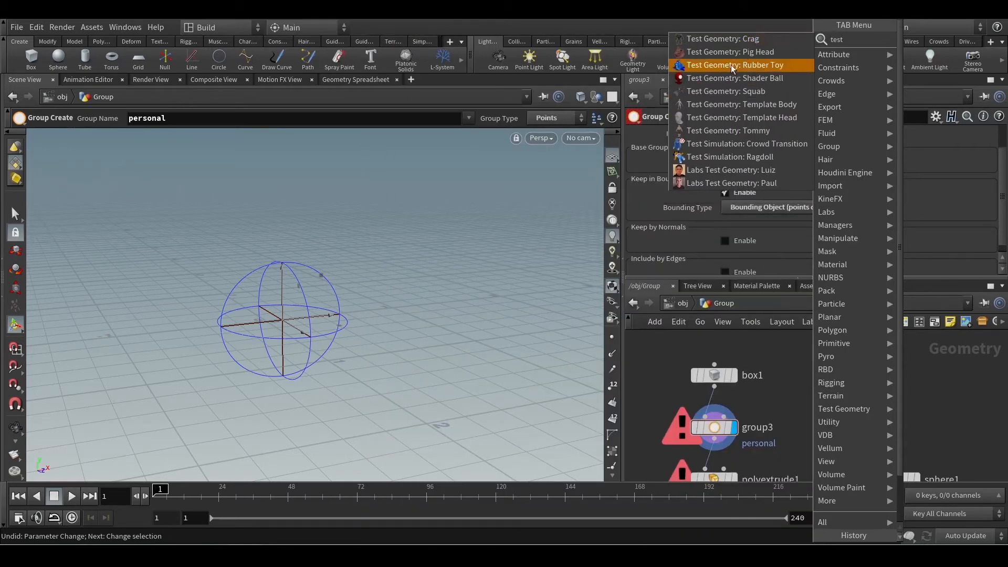
left_click(729, 51)
left_click(800, 376)
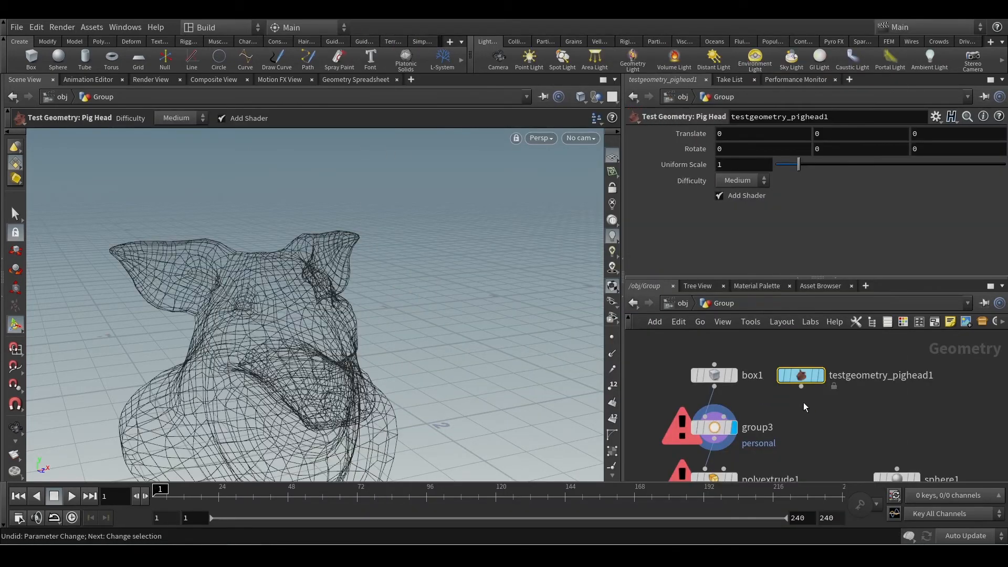
left_click(800, 387)
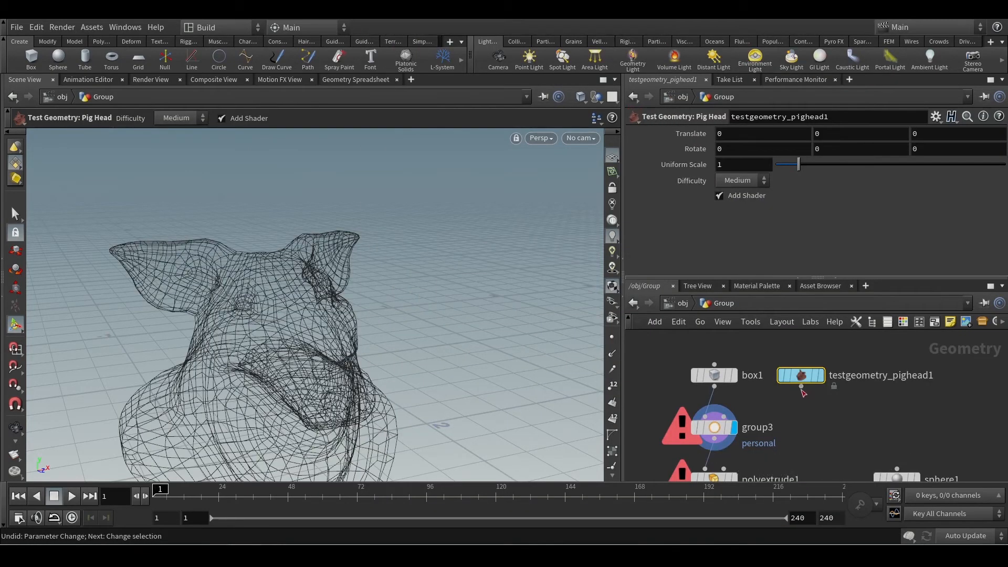
left_click(715, 431)
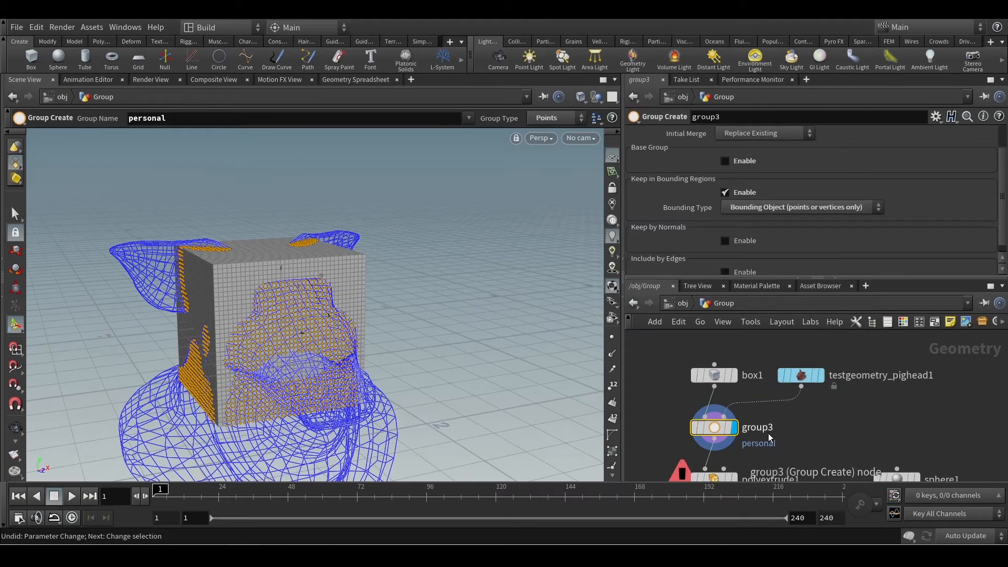
scroll(795, 197, "up", 2)
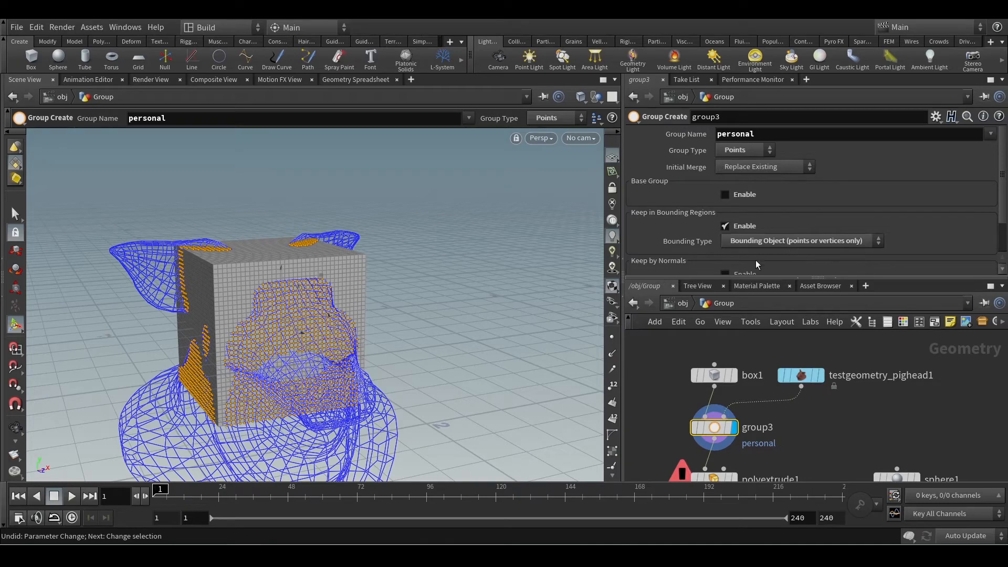
middle_click_drag(837, 455, 809, 411)
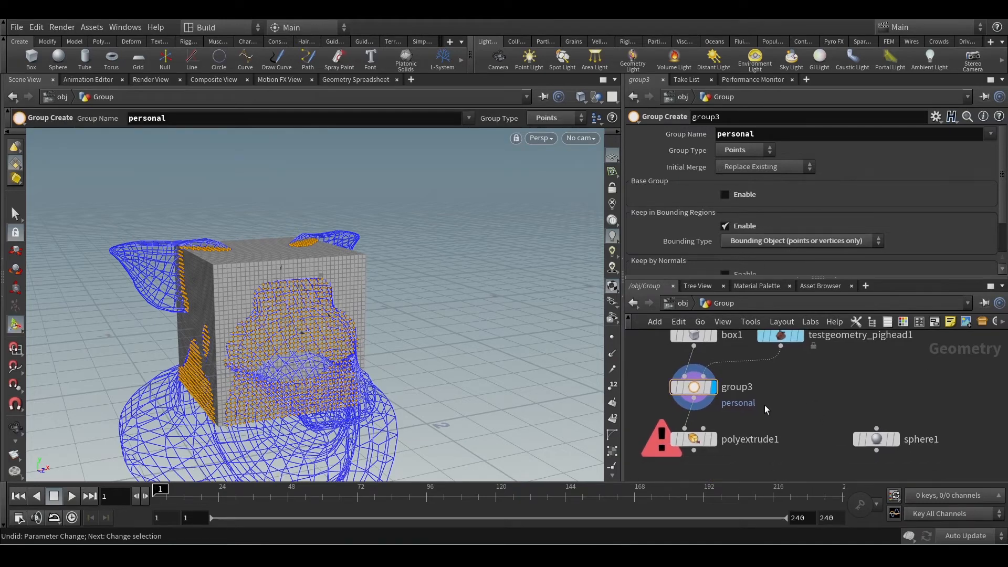
Branch a Null node off group3's output beside polyextrude1 and inspect the grouped points on the box.
left_click_drag(331, 310, 455, 339, "alt")
left_click(693, 398)
key("Tab")
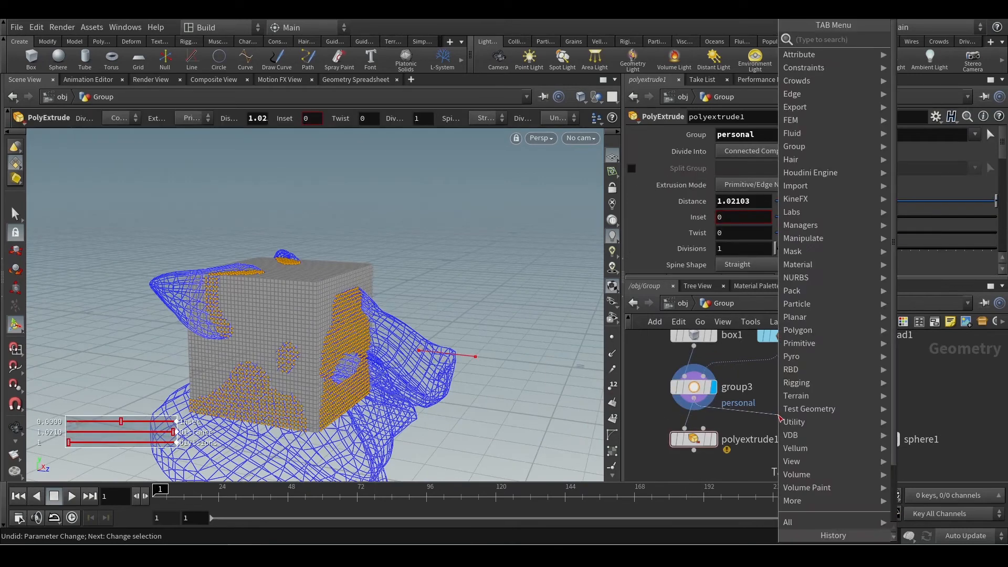
type("null")
key("Return")
left_click(778, 436)
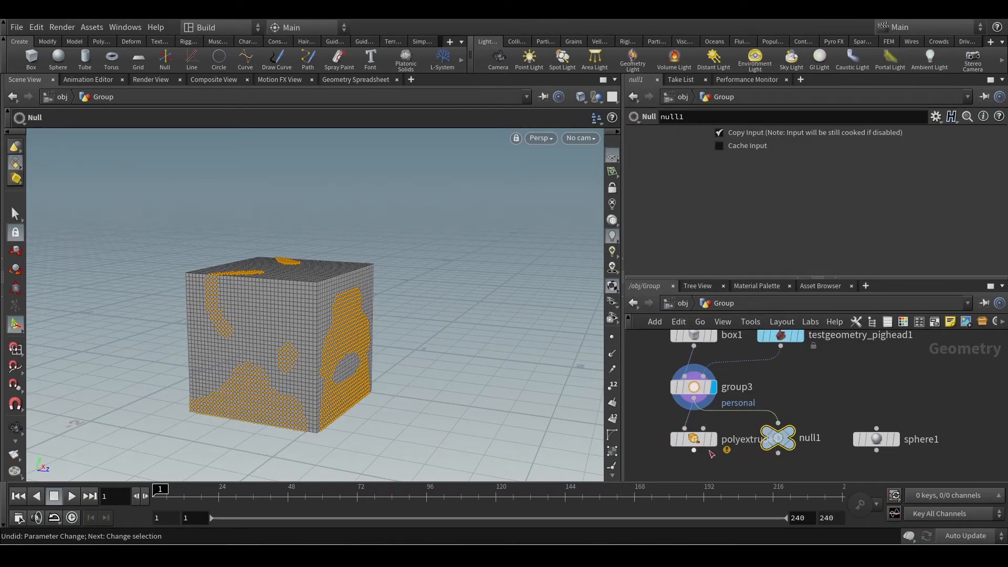
left_click_drag(695, 440, 669, 470)
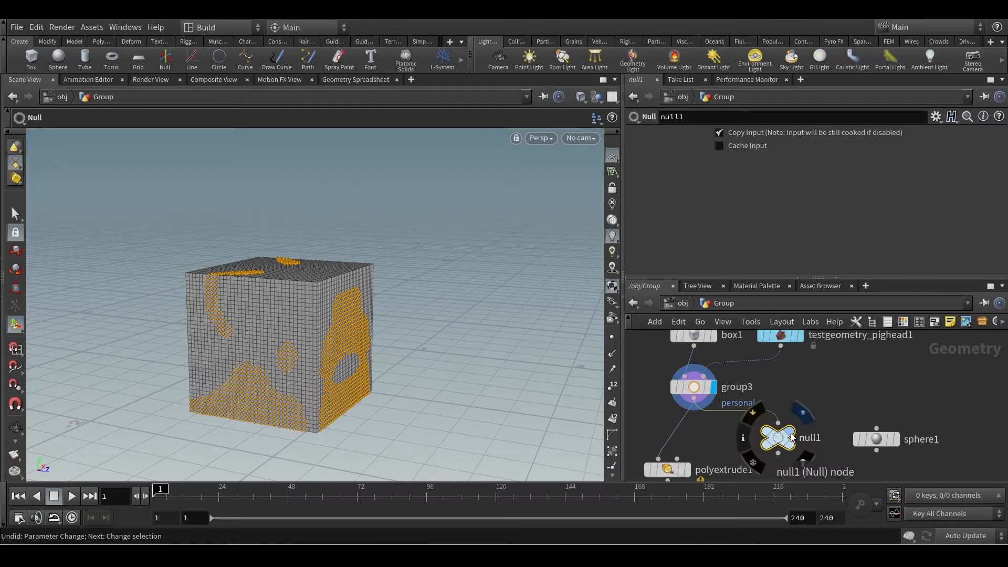
key("Escape")
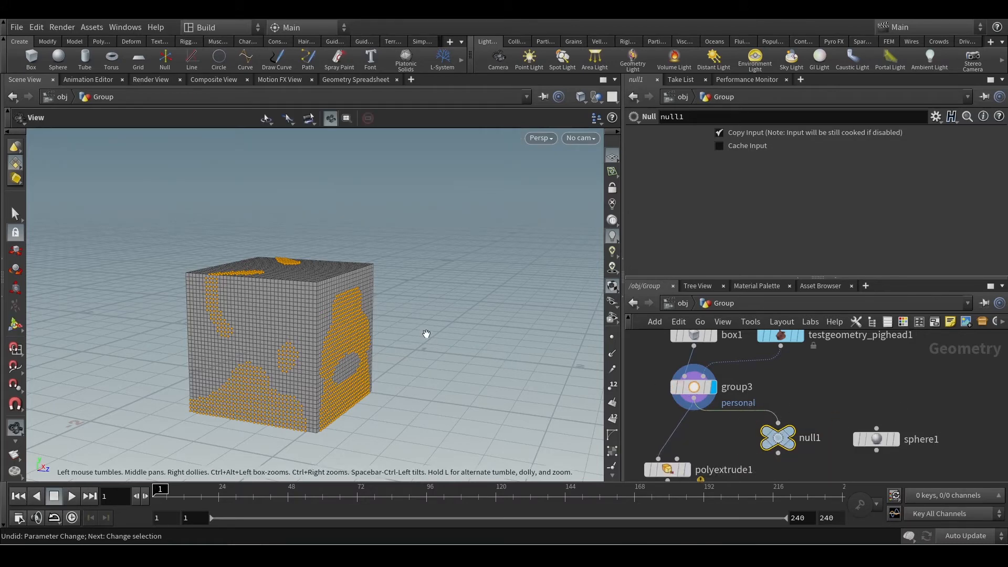
left_click_drag(426, 335, 353, 374)
key("Return")
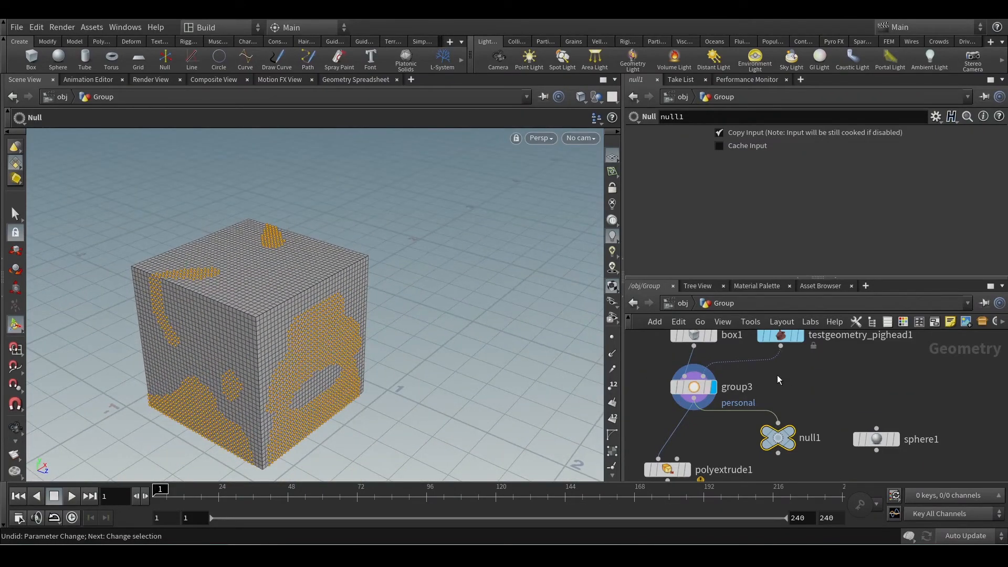
Insert a Transform node between the pig head and group3's Bounding Object input.
left_click_drag(759, 361, 770, 370)
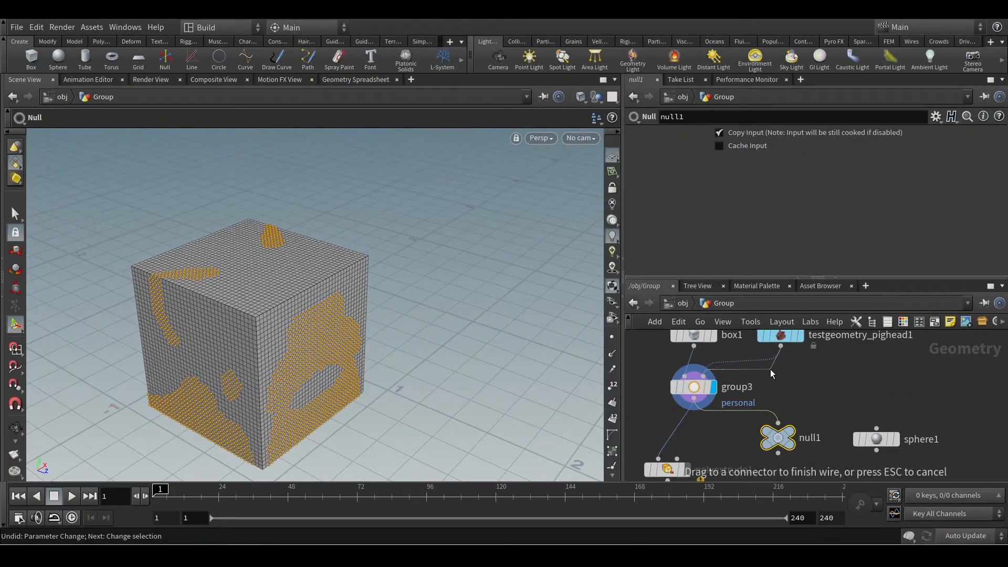
key("Escape")
left_click(780, 336)
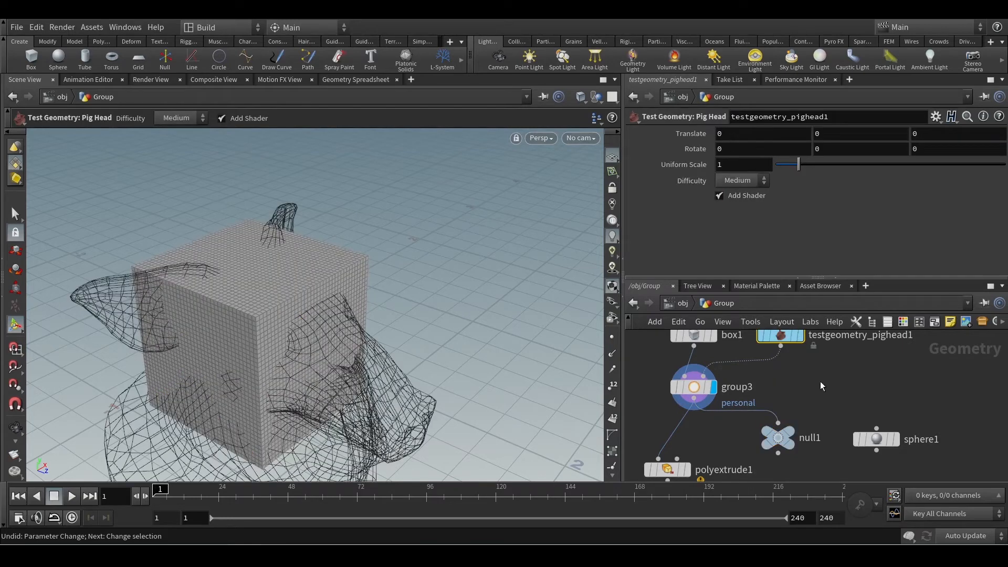
middle_click_drag(820, 381, 823, 411)
left_click_drag(768, 391, 771, 397)
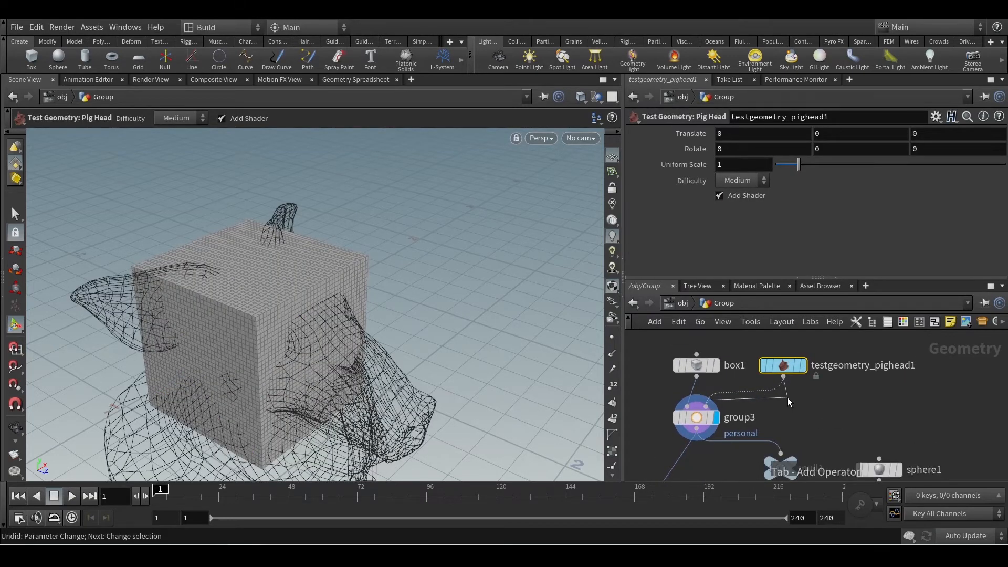
key("Tab")
type("tran")
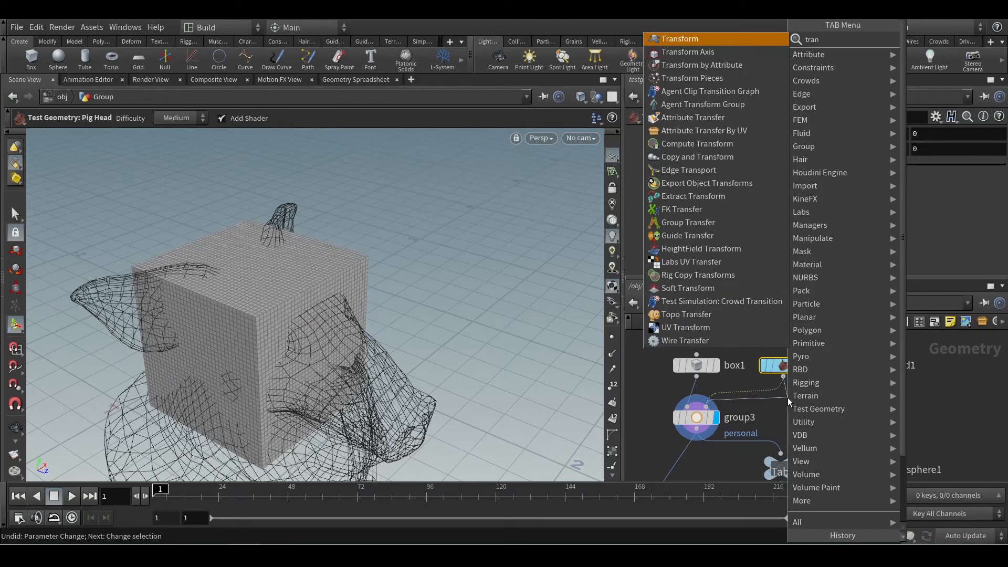
key("Return")
left_click(787, 411)
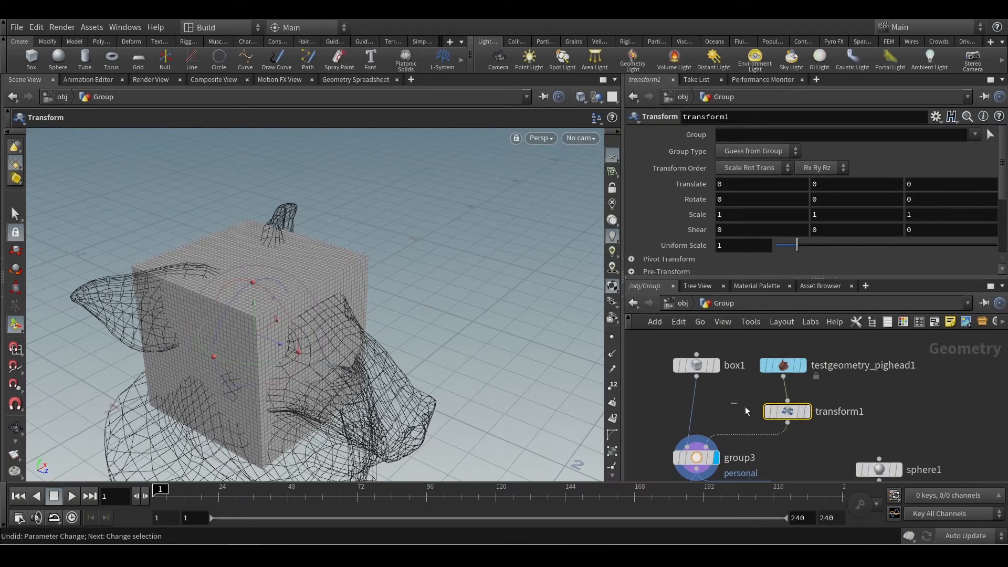
Align the pig head node directly above transform1 in the network, with transform1 selected.
mouse_move(796, 369)
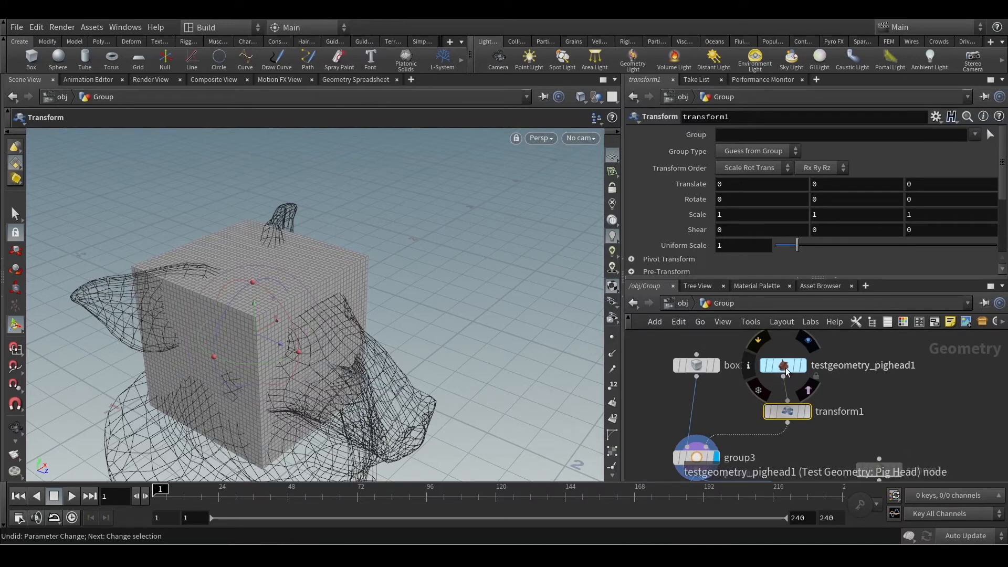
scroll(885, 401, "down", 5)
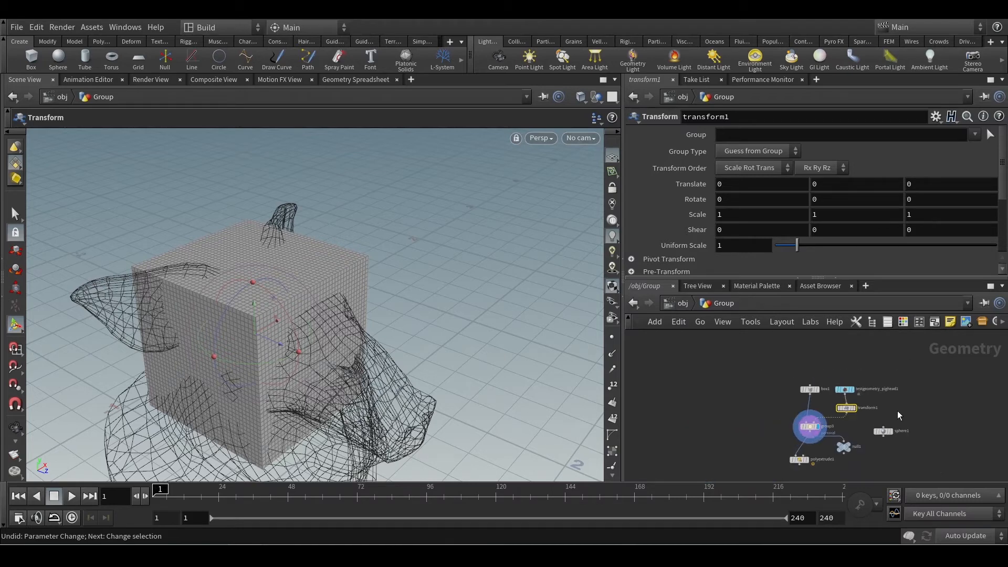
scroll(896, 410, "up", 4)
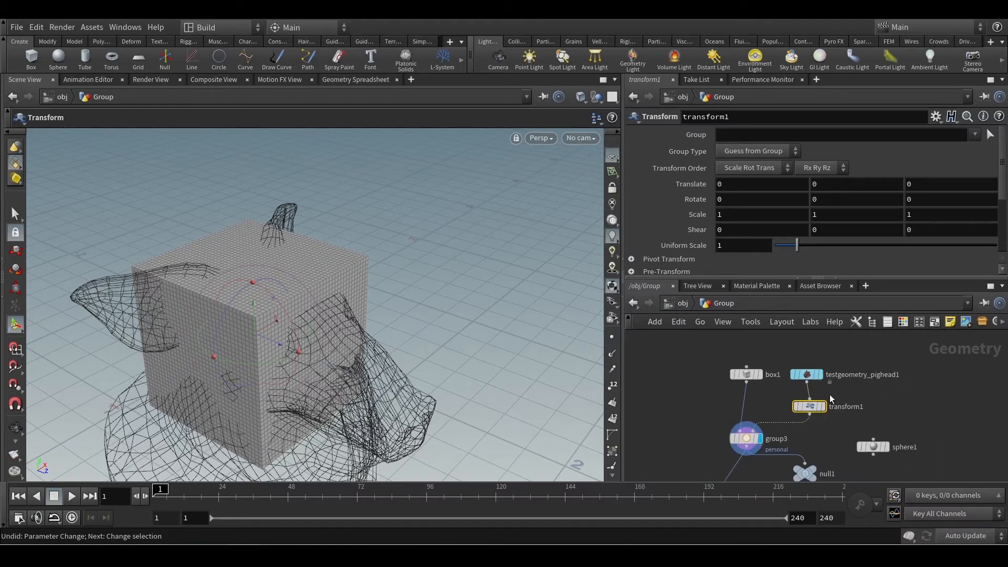
left_click(791, 375)
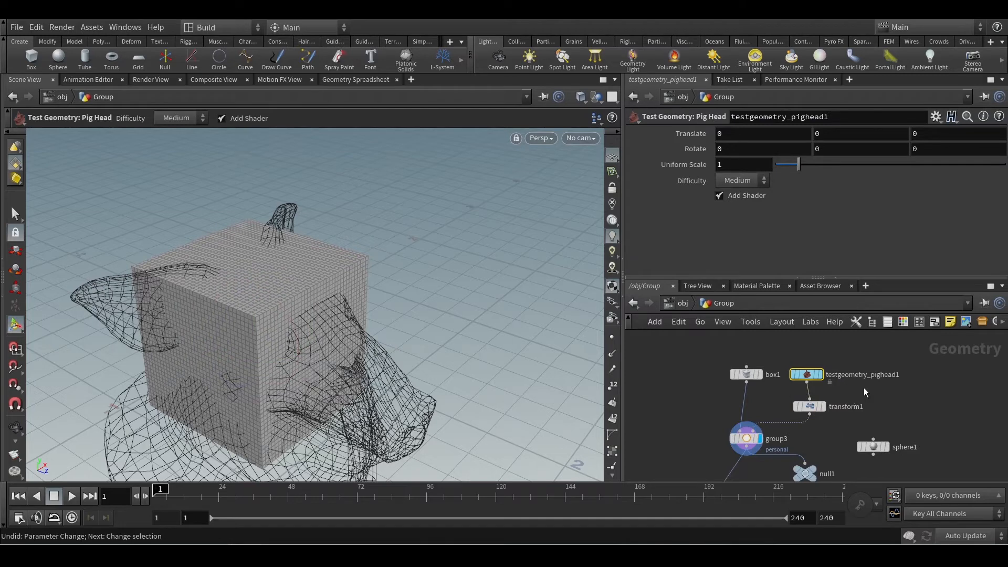
scroll(865, 408, "up", 2)
left_click(846, 405)
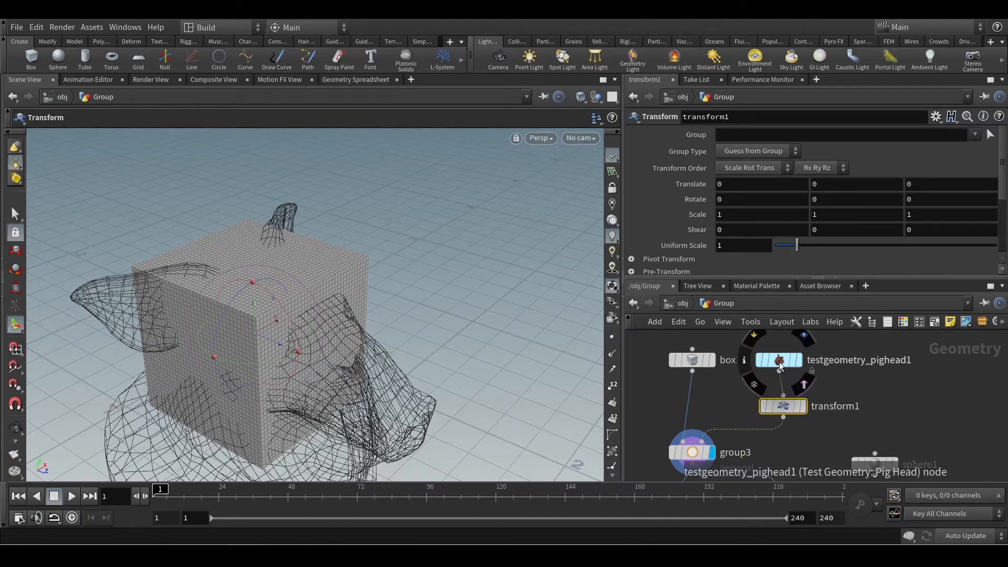
left_click_drag(777, 367, 782, 366)
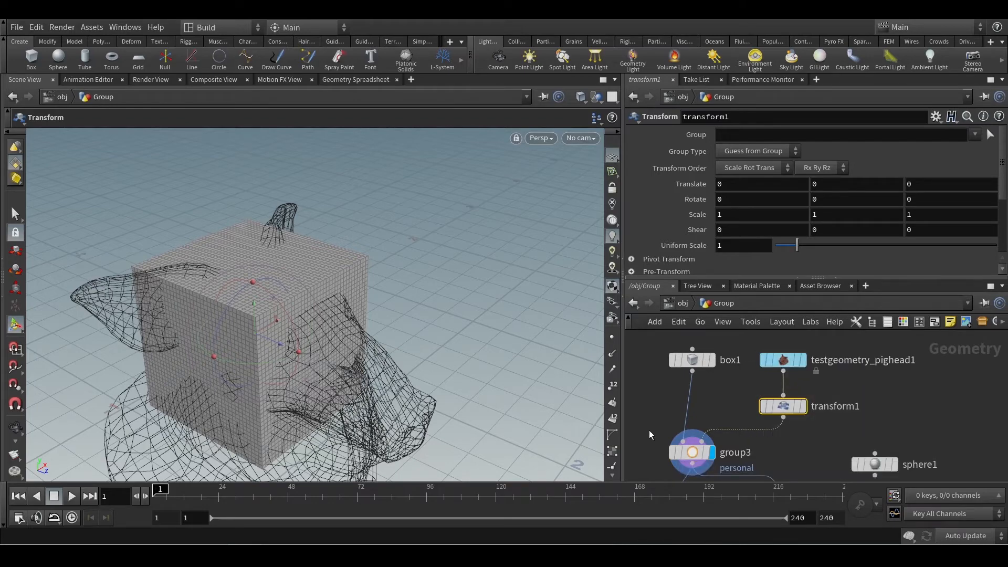
Move the pig head about -1.06 in Z with transform1 so it intersects only one side of the box.
left_click_drag(279, 343, 157, 307)
left_click_drag(145, 304, 159, 311)
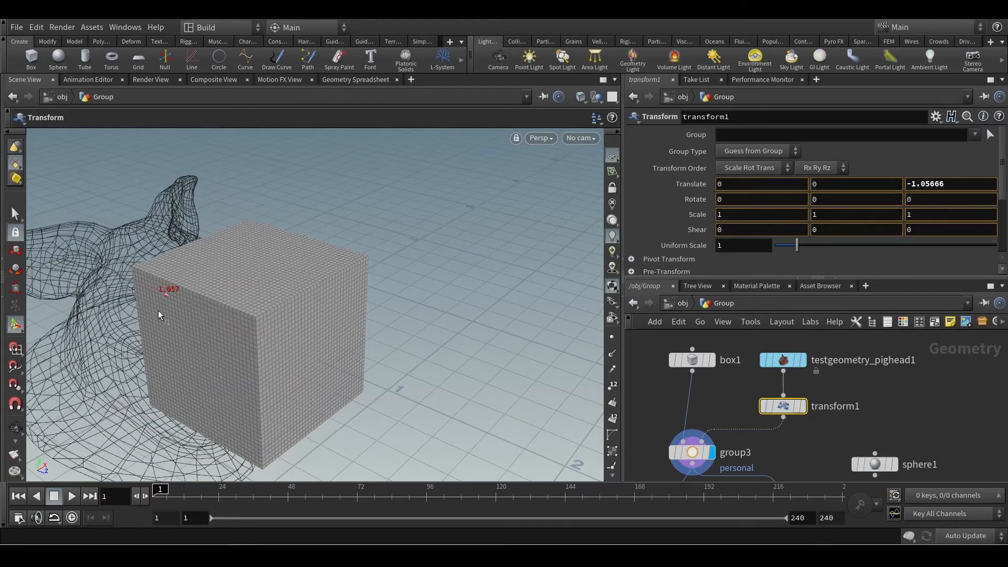
key("Escape")
left_click_drag(273, 323, 443, 321)
key("t")
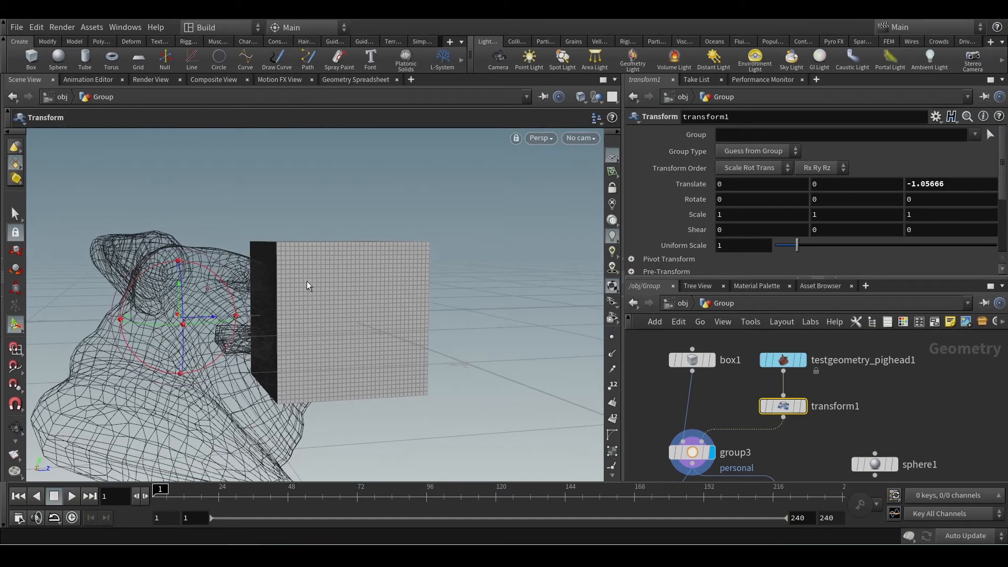
left_click_drag(317, 324, 344, 358, "alt")
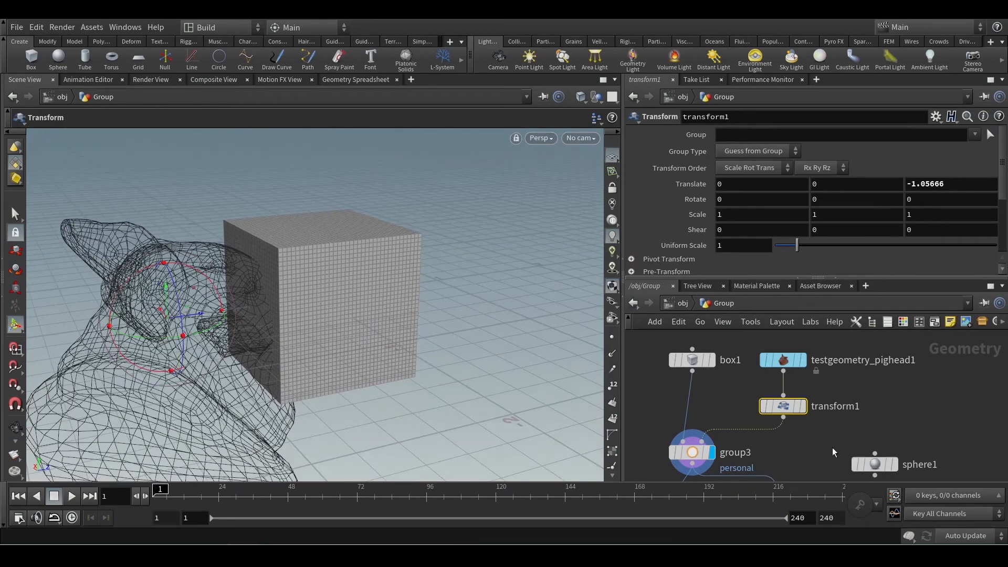
Select null1 and inspect the point group projected by the shifted pig head on the box's side face.
middle_click_drag(750, 443, 742, 368)
left_click(768, 427)
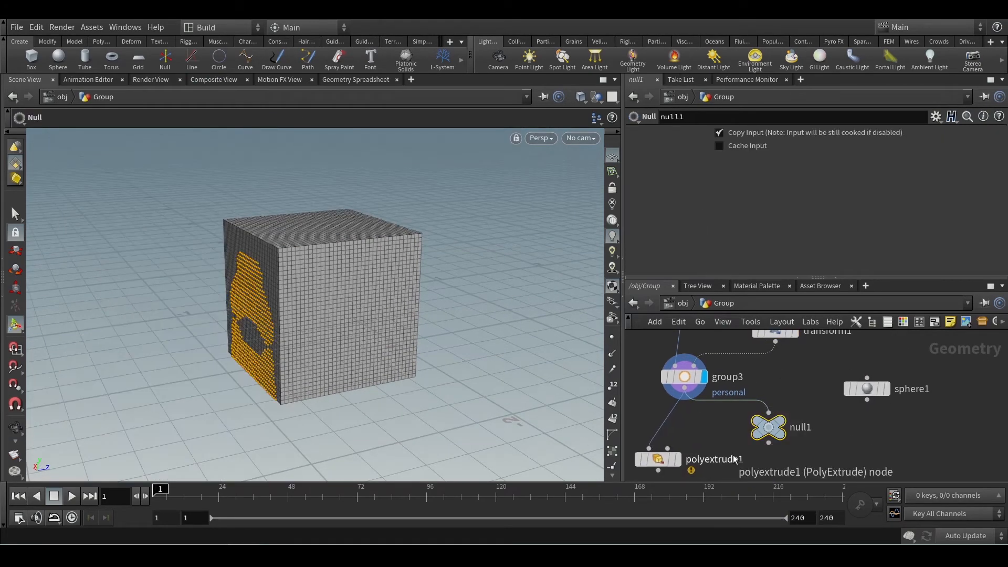
key("Escape")
left_click_drag(304, 328, 242, 319)
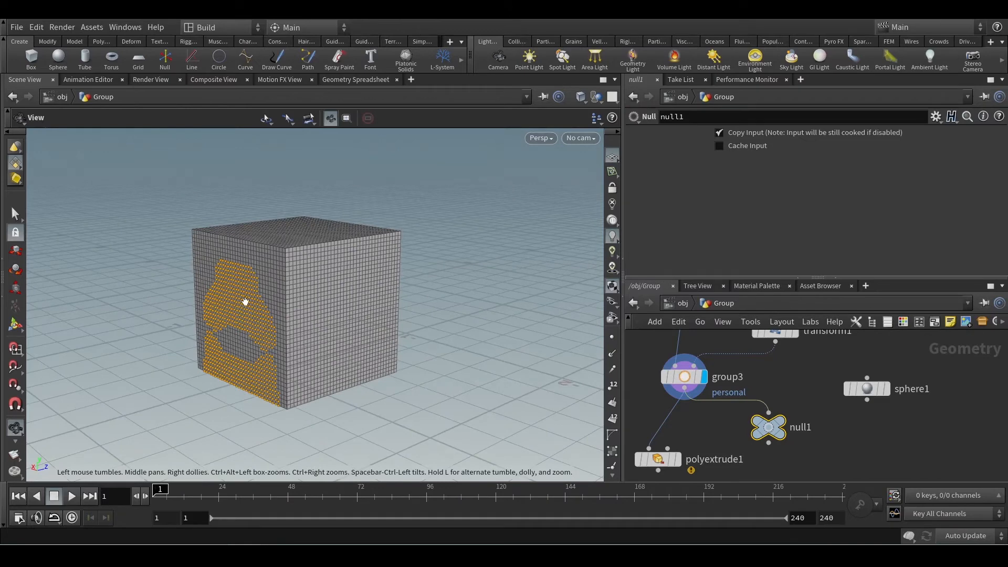
left_click_drag(337, 331, 292, 333)
key("Return")
middle_click_drag(786, 401, 798, 466)
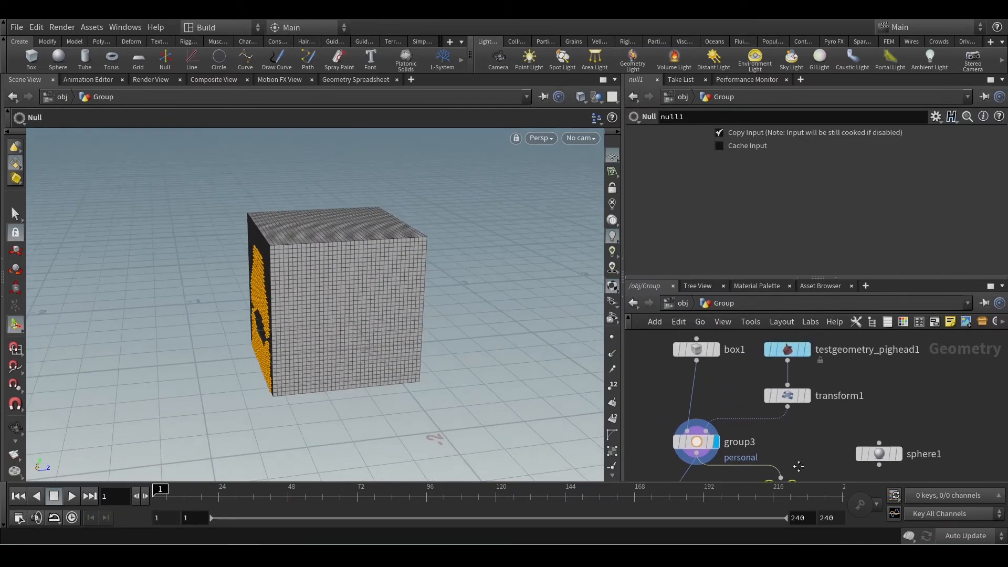
Select transform1 and group3 in turn to compare the shifted pig head with the point group on the box.
left_click_drag(826, 426, 879, 357)
middle_click_drag(773, 397, 811, 374)
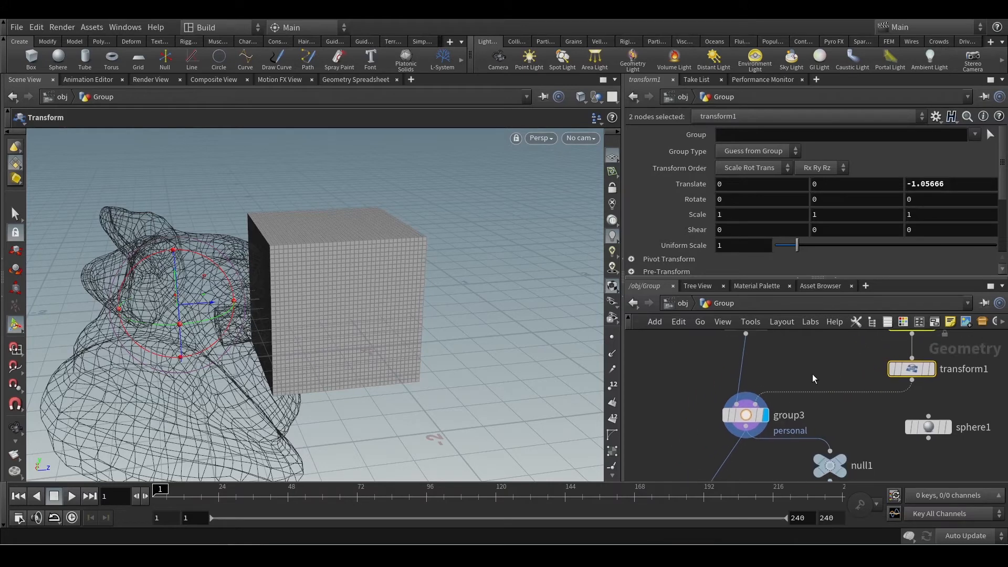
left_click(792, 416)
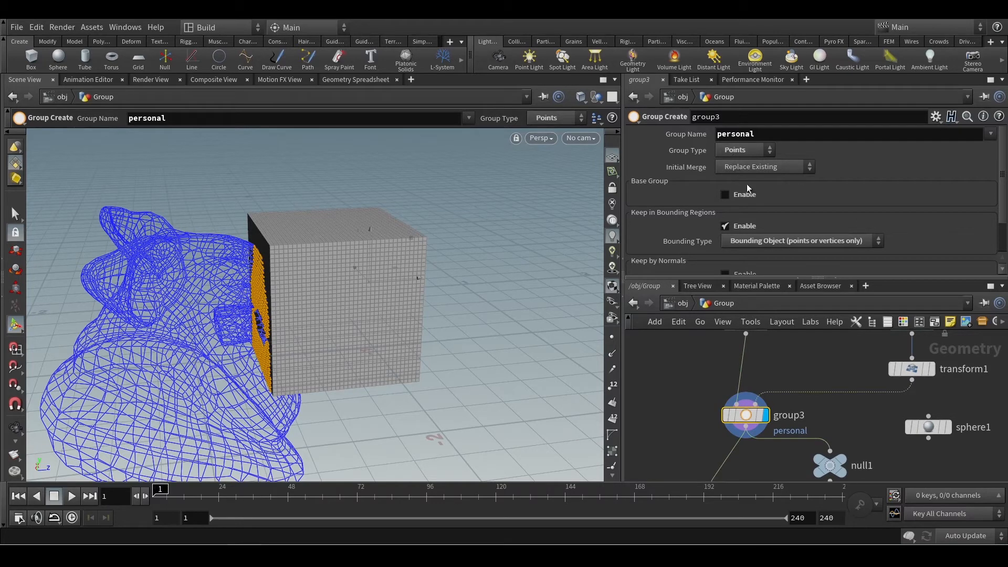
Replace the pig head feeding transform1 with a rubber toy test geometry as the bounding object.
middle_click_drag(844, 422, 738, 468)
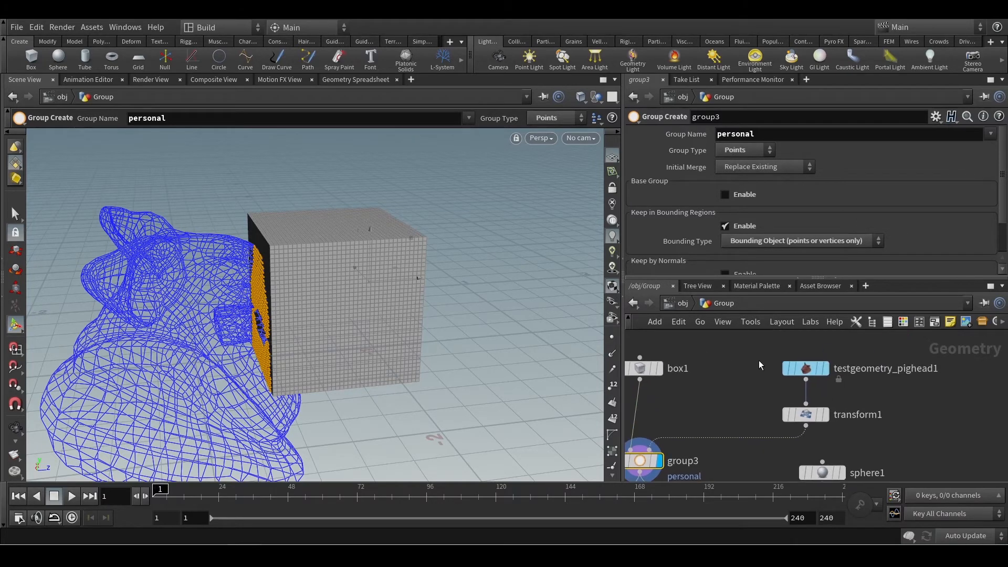
left_click_drag(762, 345, 811, 434)
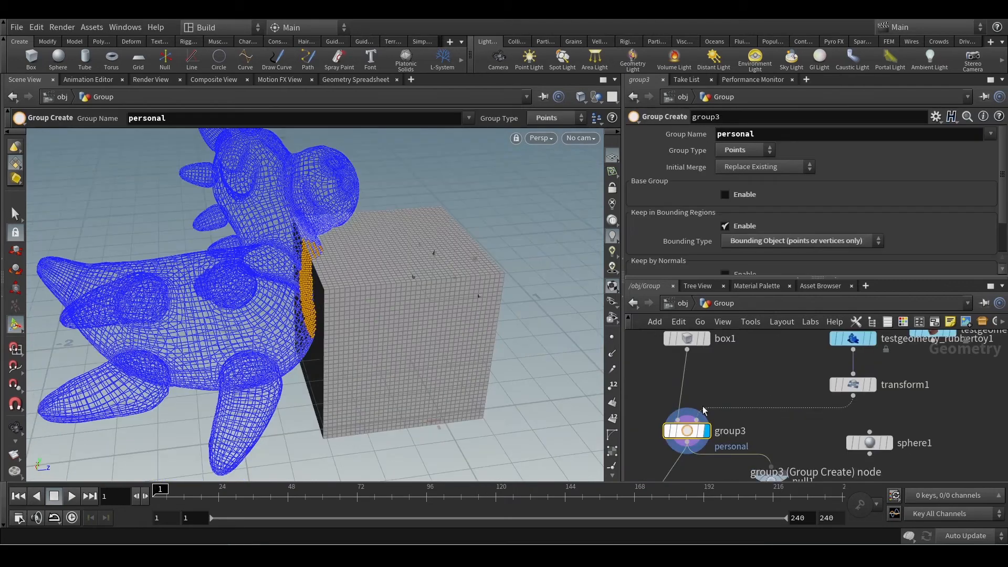
Change group3's Bounding Type to Bounding Volume (points or vertices only).
scroll(874, 210, "down", 2)
left_click(793, 198)
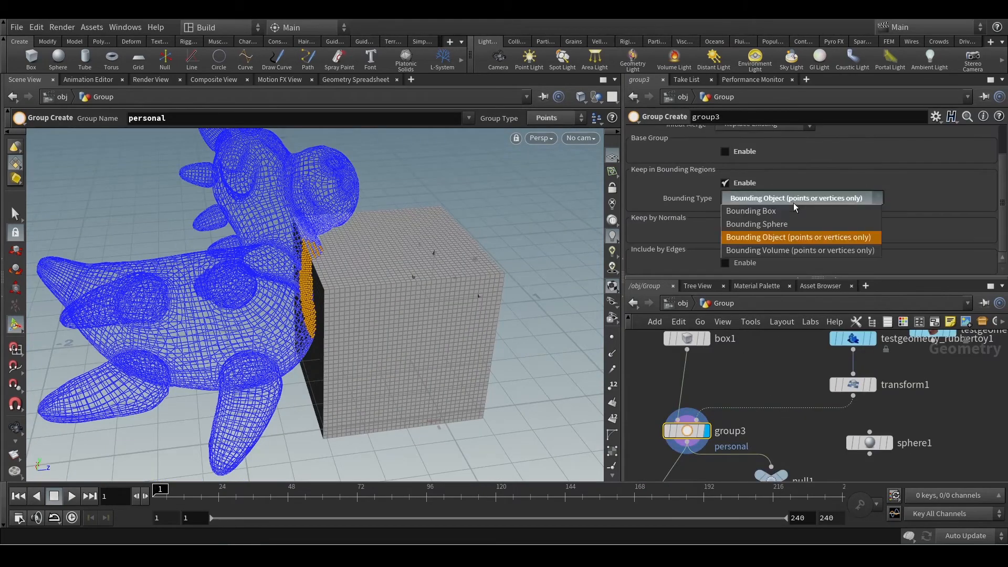
left_click(789, 251)
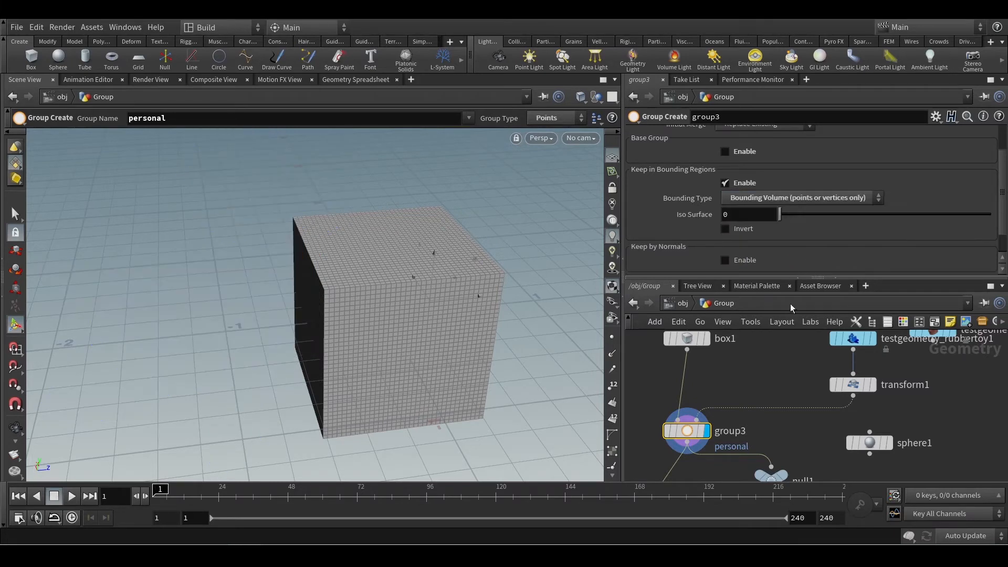
Examine the box's faces from several sides for points grouped by the Bounding Volume type.
key("Escape")
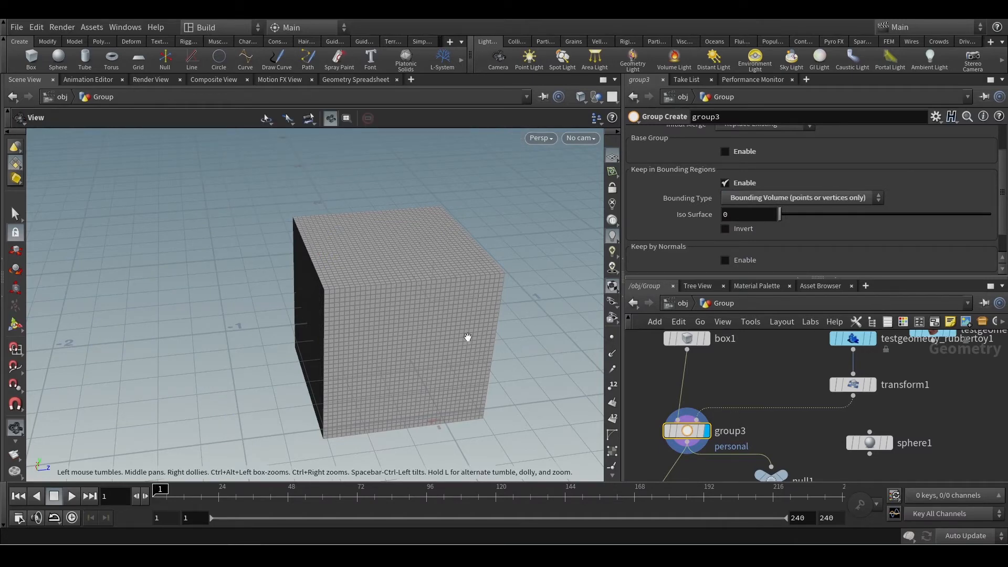
left_click_drag(466, 338, 458, 316)
middle_click_drag(458, 316, 423, 278)
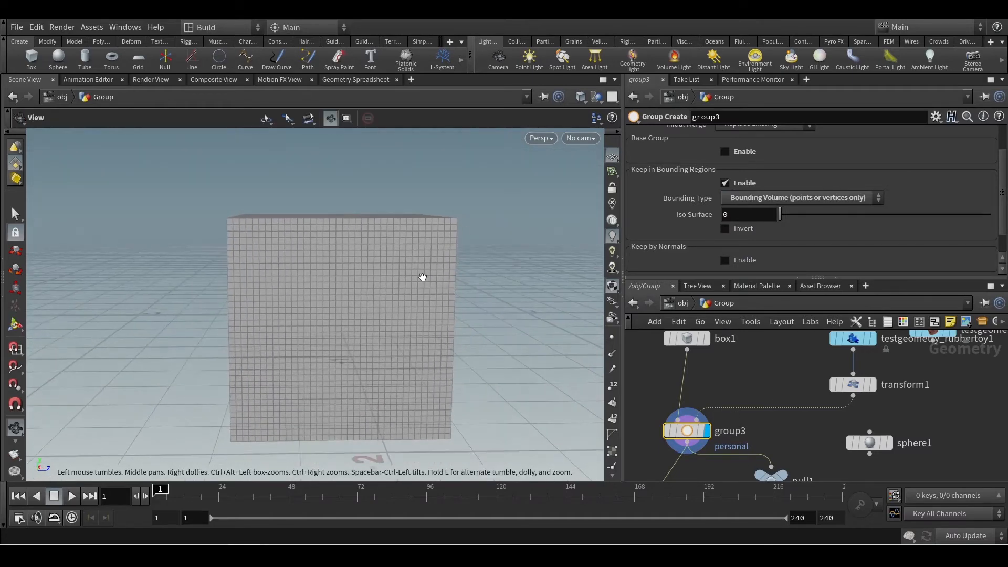
left_click_drag(417, 277, 391, 283)
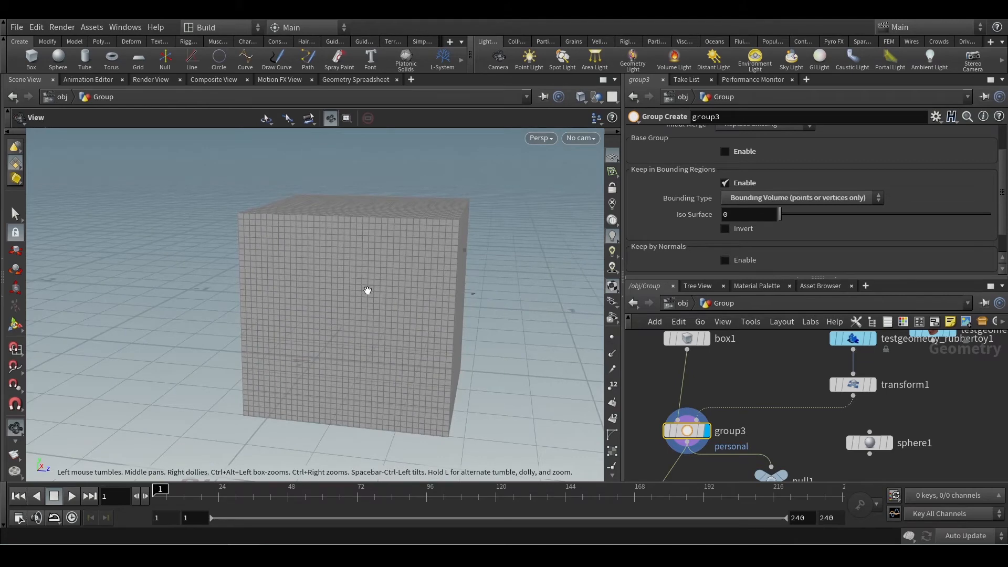
scroll(363, 297, "up", 3)
scroll(362, 297, "down", 4)
scroll(354, 308, "up", 4)
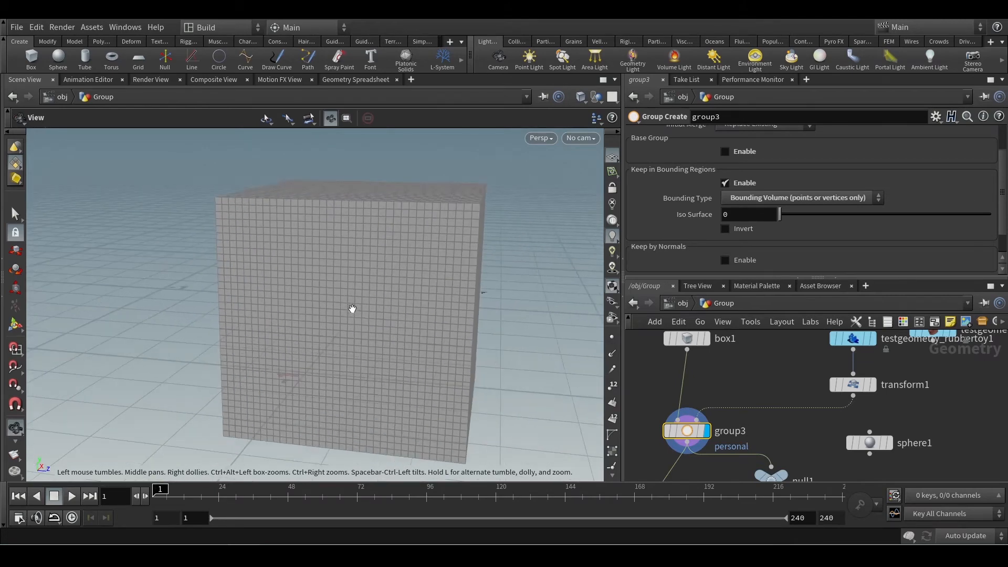
left_click_drag(371, 314, 407, 342)
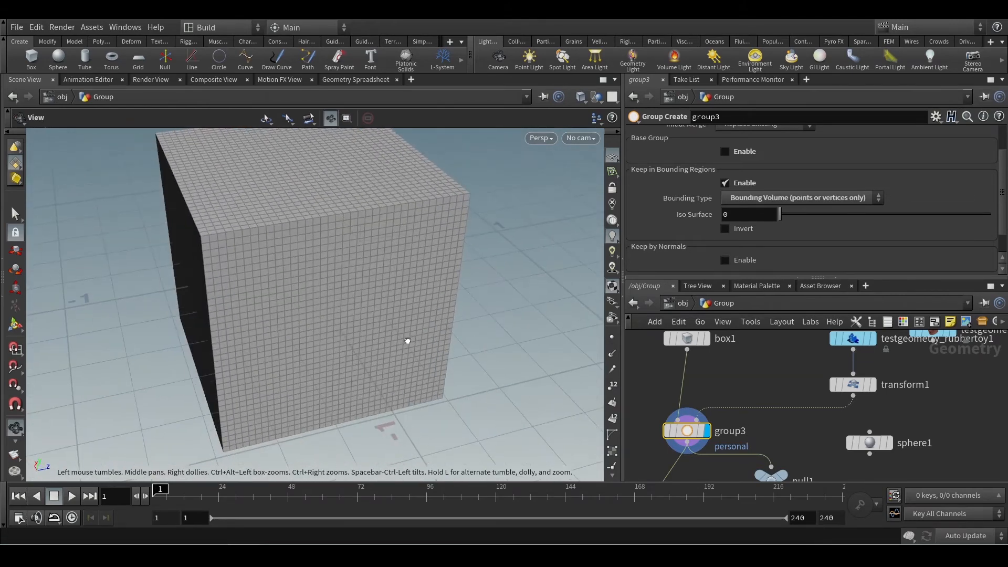
Check group3's node information for the number of points in the personal group.
key("Return")
middle_click(690, 435)
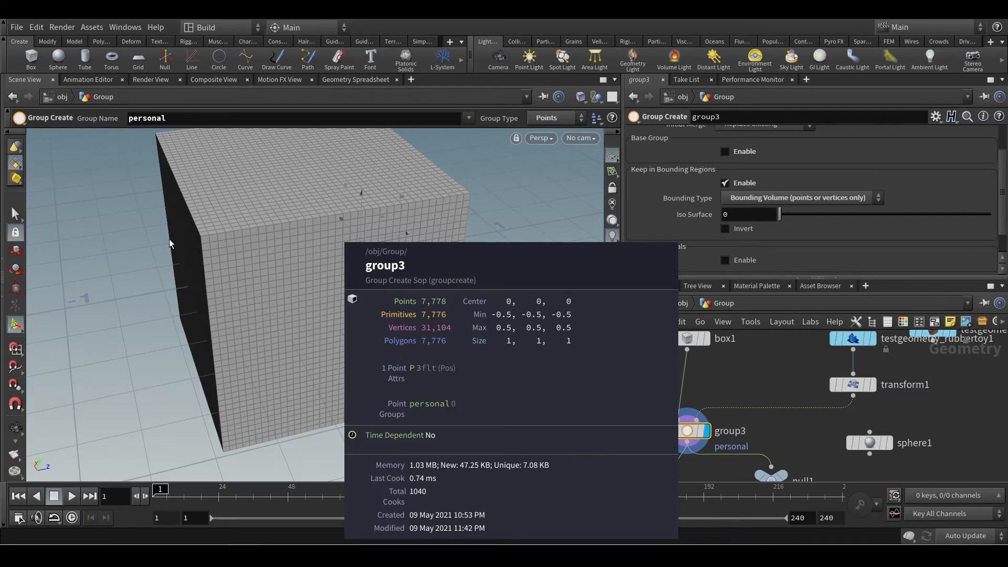
key("Escape")
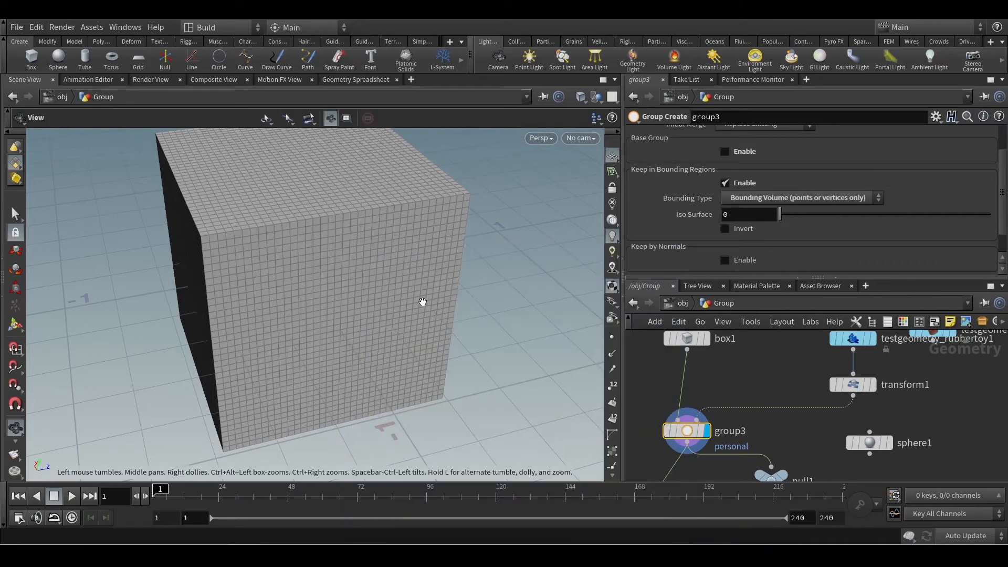
Look inside the box mesh and compare its interior with the outer surface.
left_click_drag(420, 299, 322, 265)
scroll(322, 264, "up", 10)
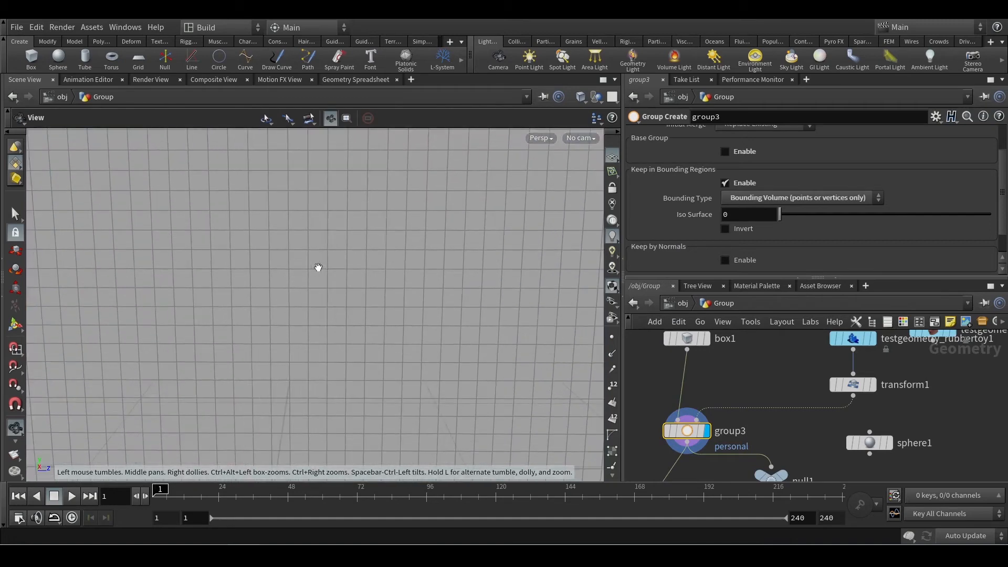
scroll(318, 268, "up", 3)
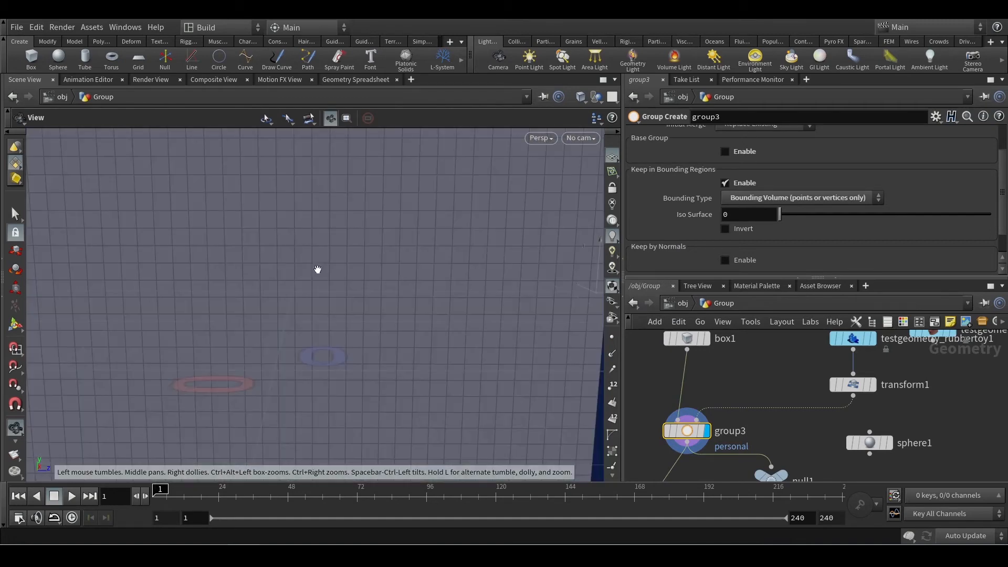
left_click_drag(323, 270, 358, 287)
scroll(359, 280, "down", 3)
scroll(359, 280, "down", 10)
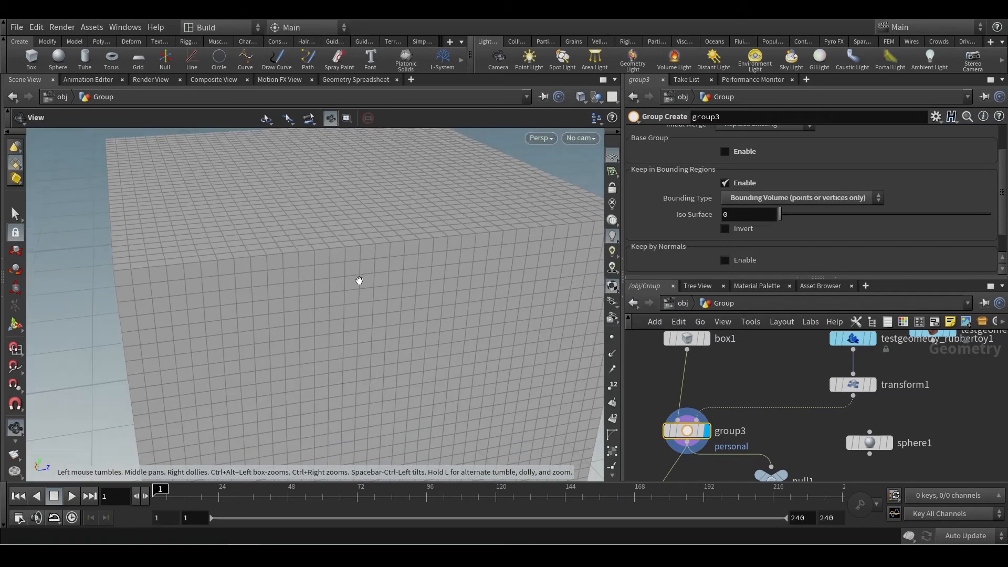
scroll(347, 289, "down", 2)
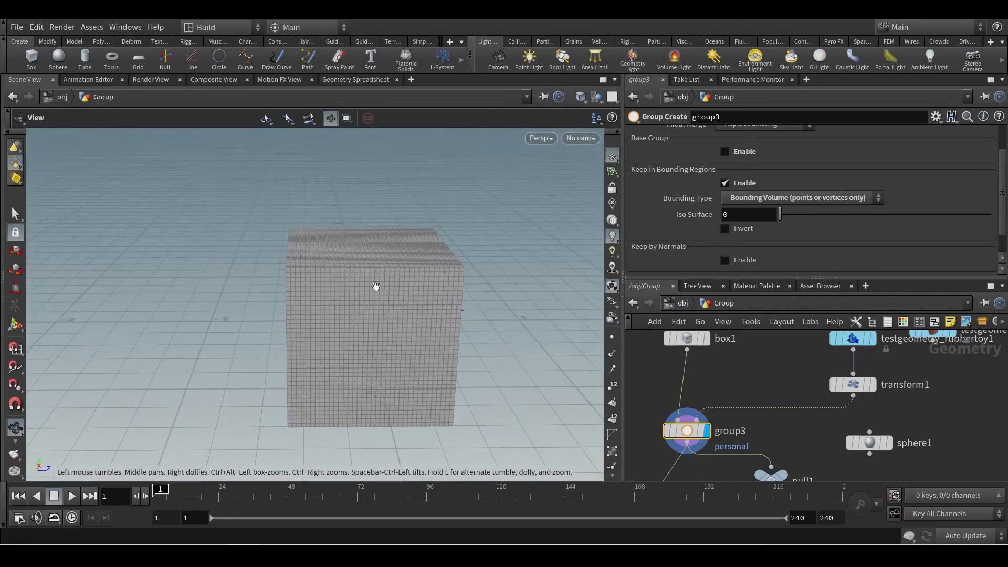
left_click_drag(376, 286, 302, 280)
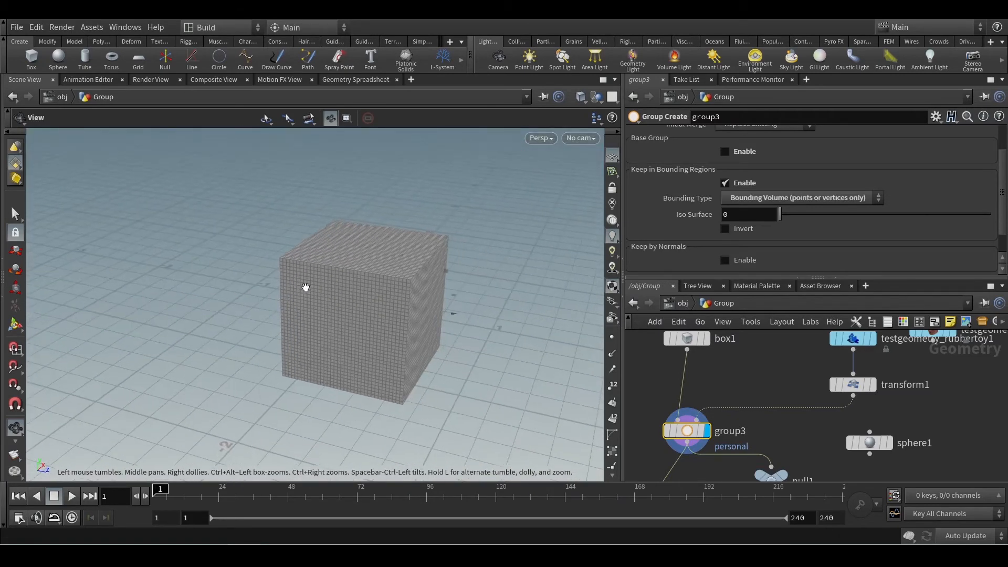
scroll(374, 279, "up", 2)
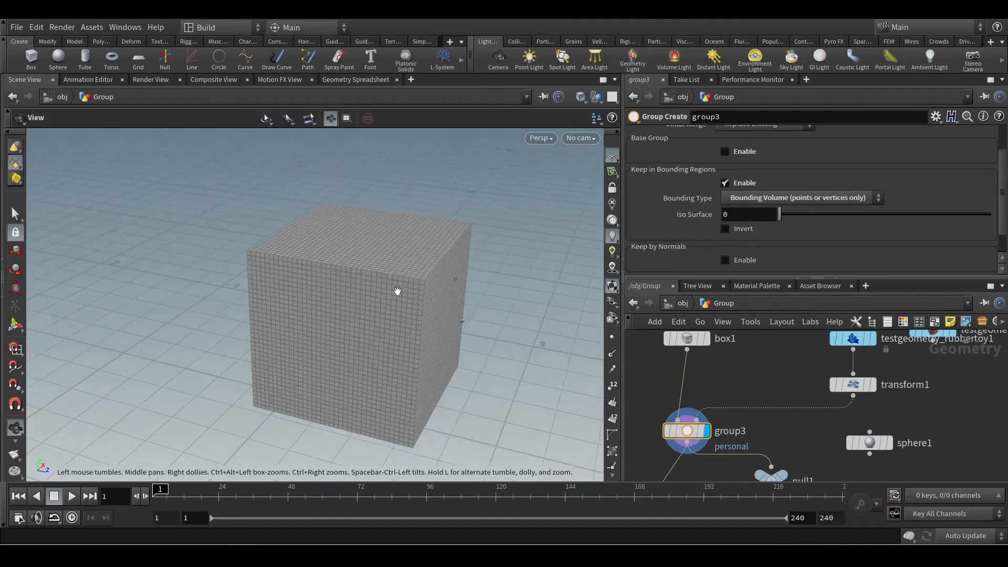
key("Return")
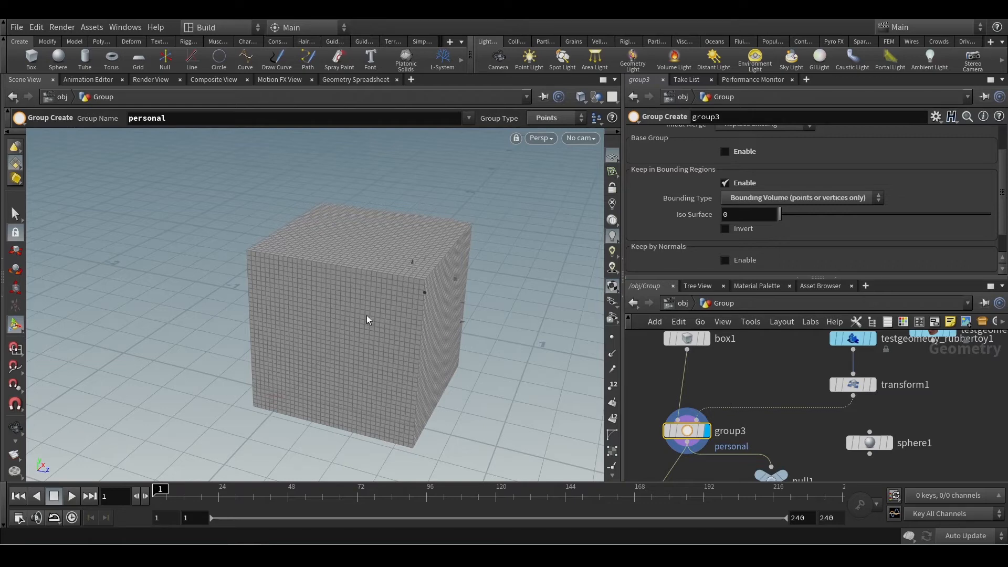
Examine the box's inner walls and floor up close, and view the whole box from its other sides.
key("Escape")
scroll(362, 311, "up", 10)
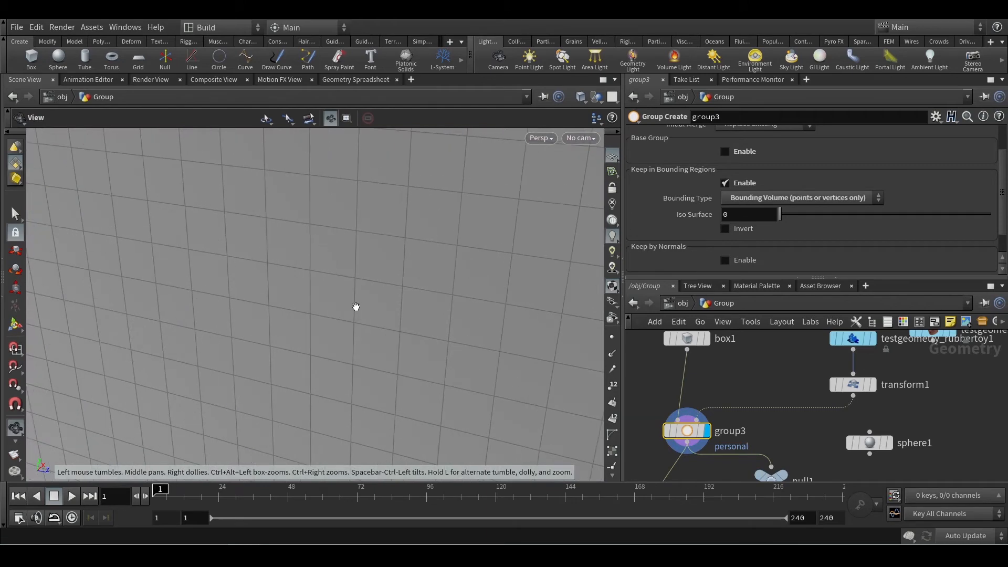
scroll(356, 306, "up", 5)
left_click_drag(356, 306, 244, 411, "alt")
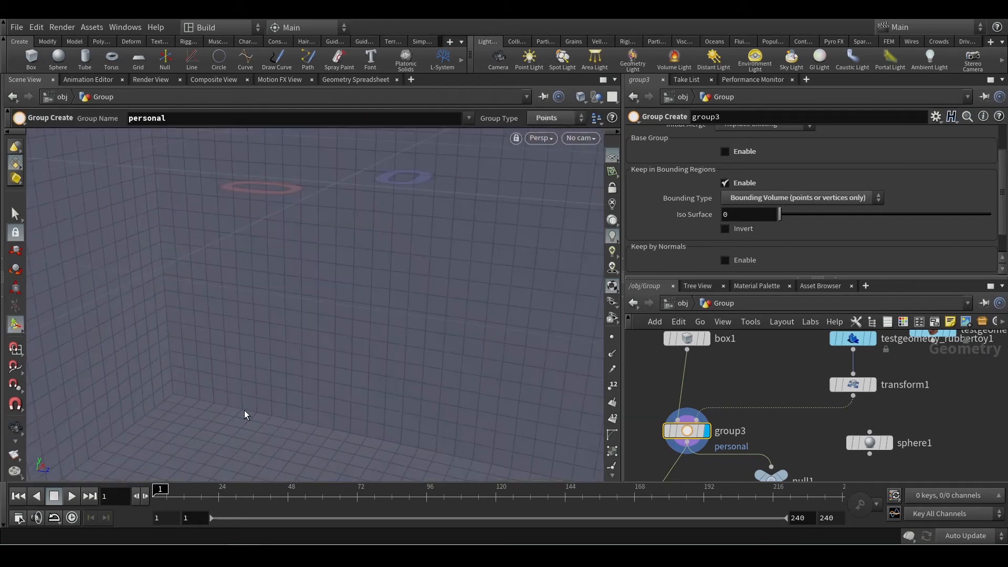
key("Escape")
scroll(245, 409, "up", 10)
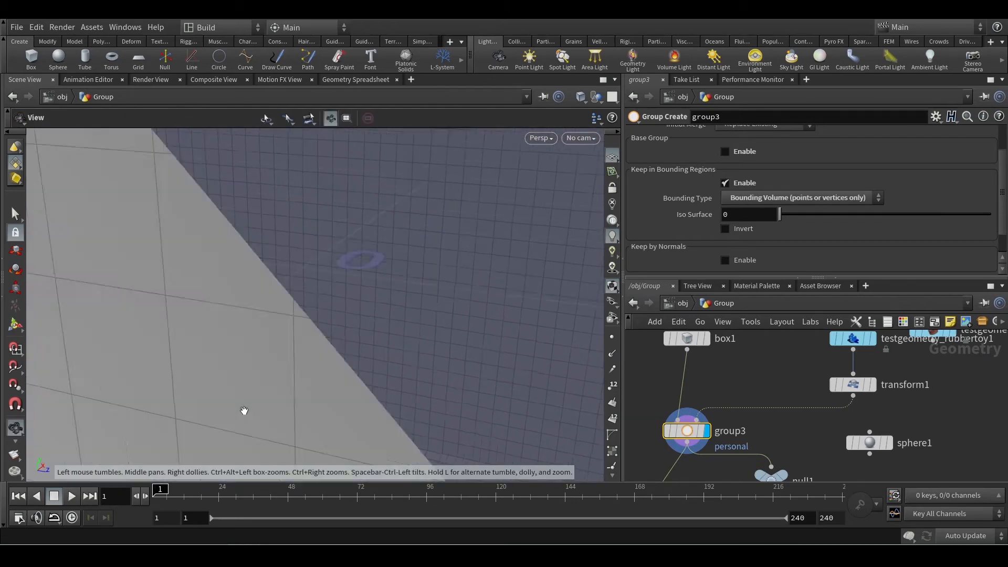
scroll(243, 408, "down", 10)
key("Return")
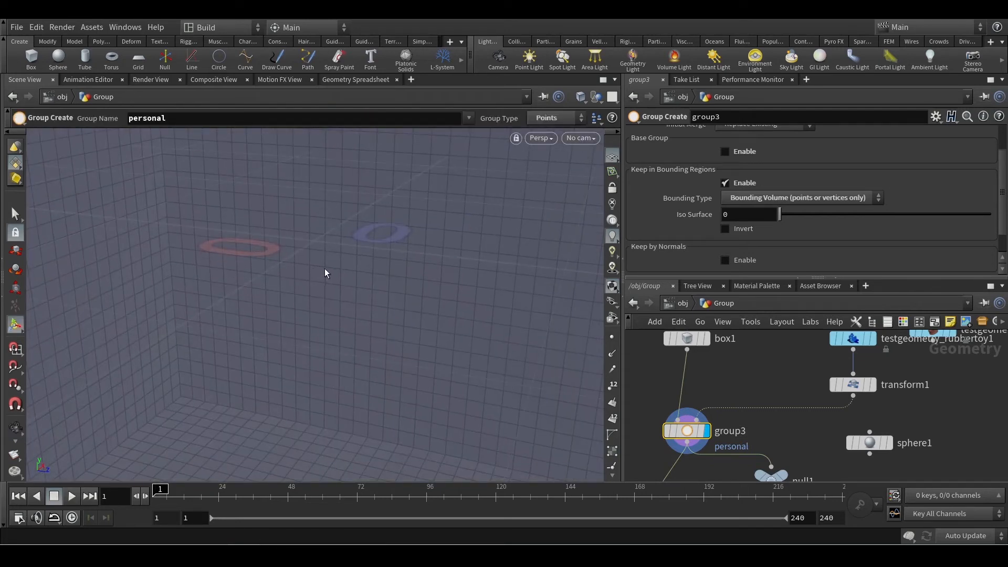
key("Escape")
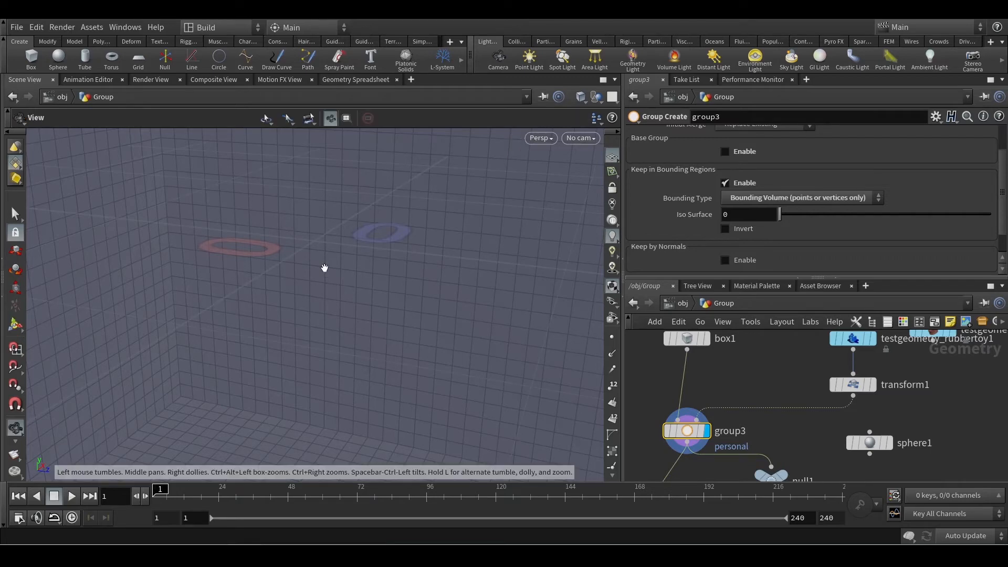
scroll(325, 269, "up", 10)
scroll(329, 282, "down", 10)
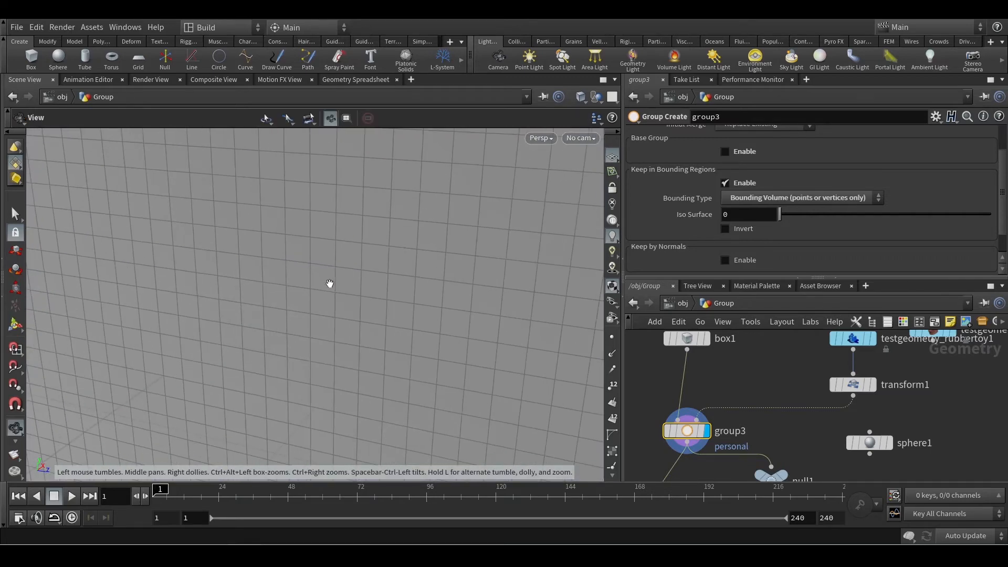
left_click_drag(371, 306, 290, 336)
left_click_drag(382, 297, 237, 309)
scroll(297, 303, "down", 3)
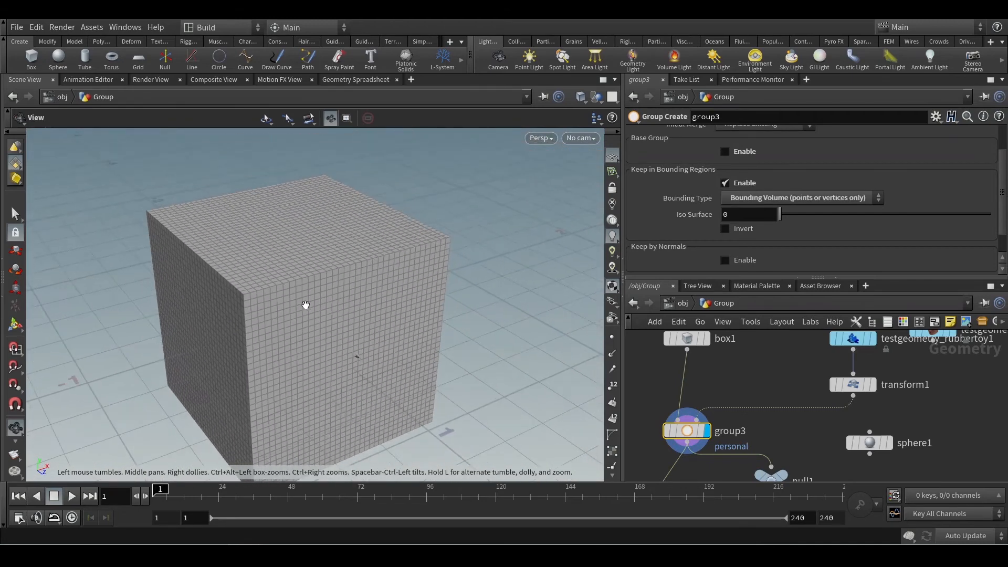
left_click_drag(306, 306, 281, 305)
scroll(281, 305, "down", 3)
key("Return")
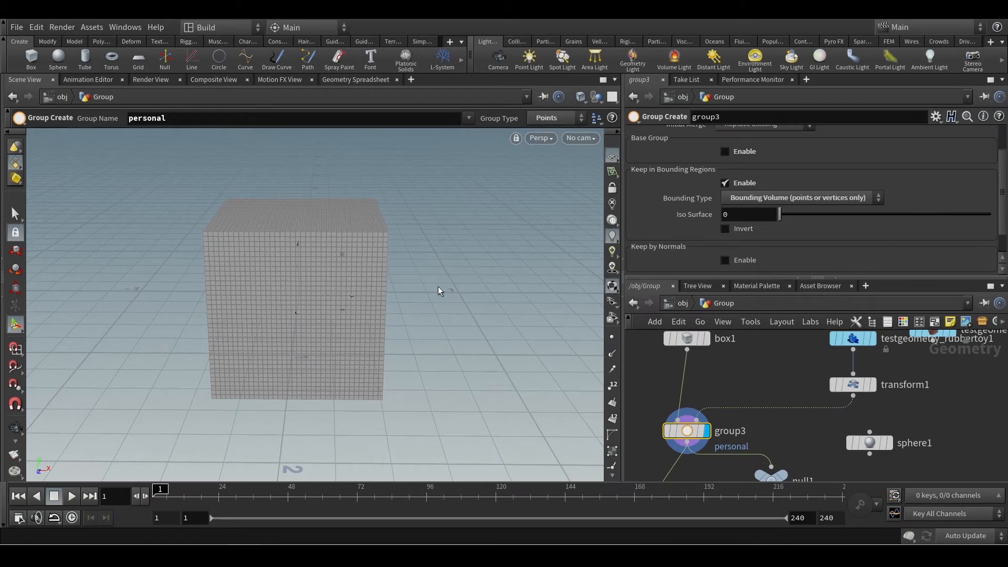
Compare the space enclosed by the box with the empty space beside it, ending on the whole box.
key("Escape")
scroll(326, 267, "up", 15)
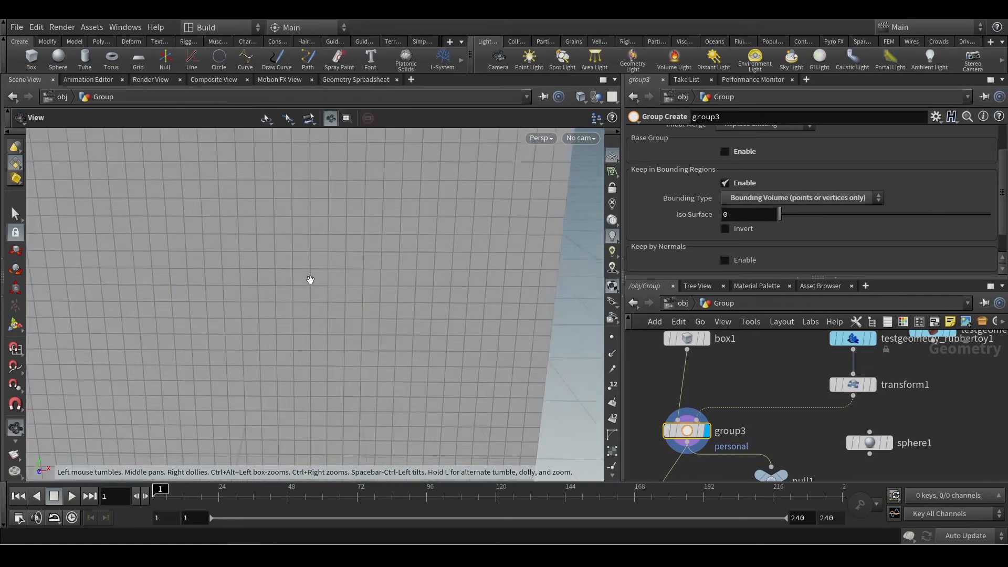
scroll(322, 305, "up", 5)
key("Return")
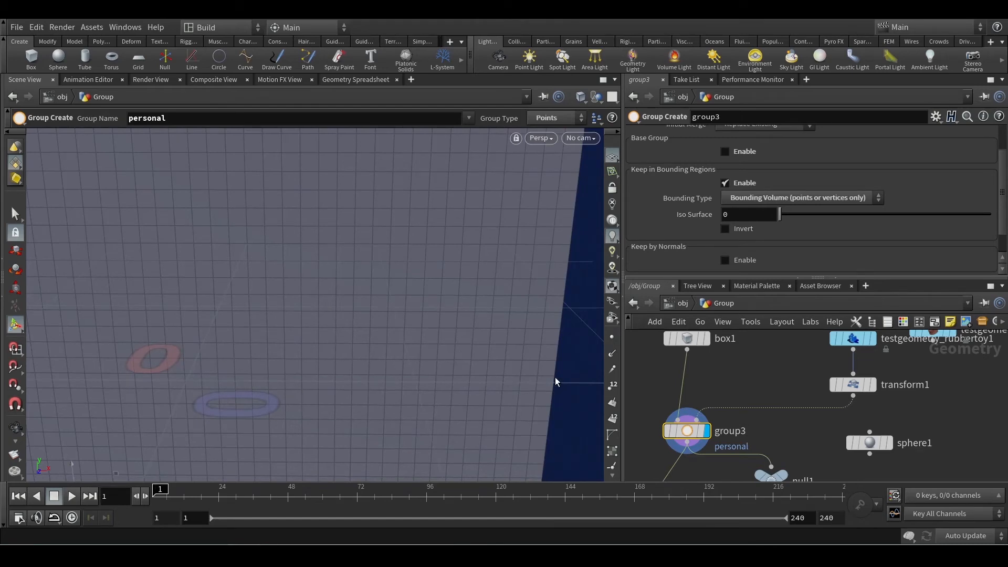
key("Escape")
scroll(386, 400, "down", 10)
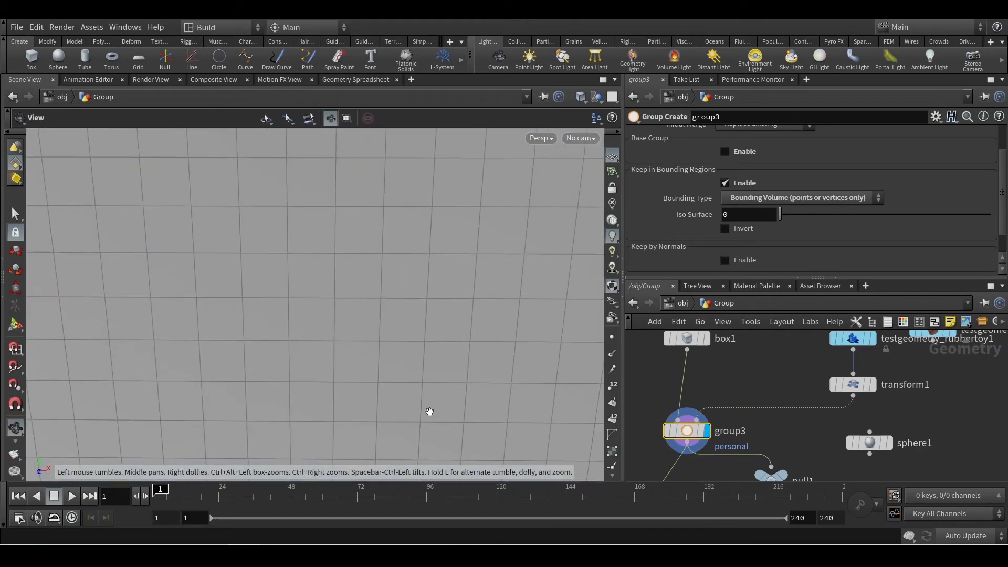
scroll(441, 407, "down", 8)
middle_click_drag(465, 389, 152, 351)
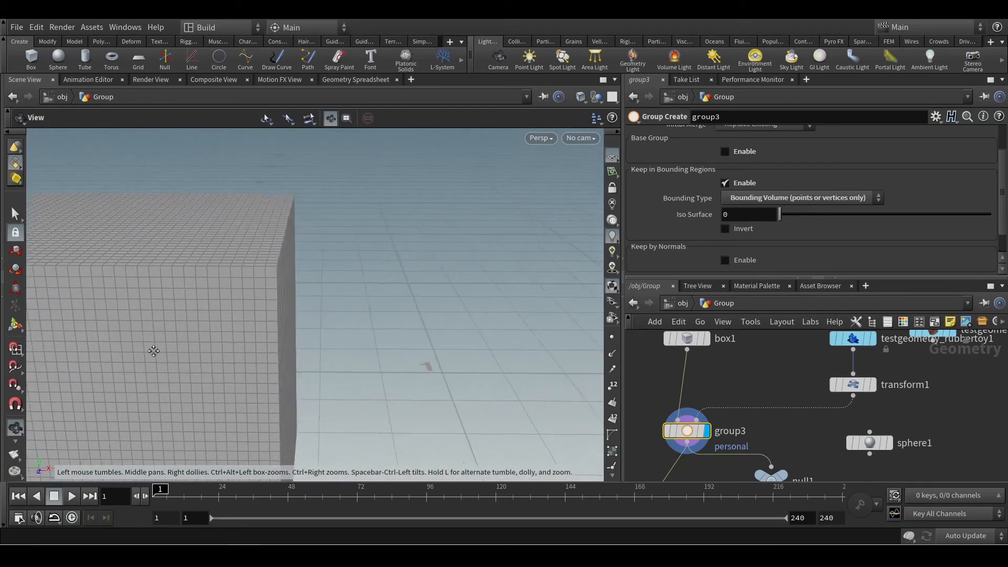
scroll(153, 349, "down", 3)
key("Return")
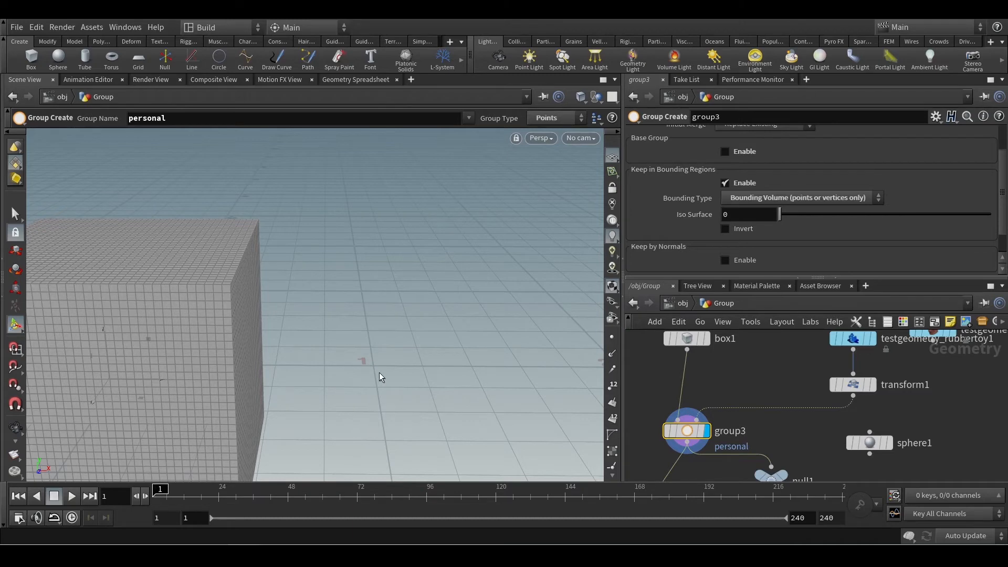
scroll(342, 366, "down", 4, "alt")
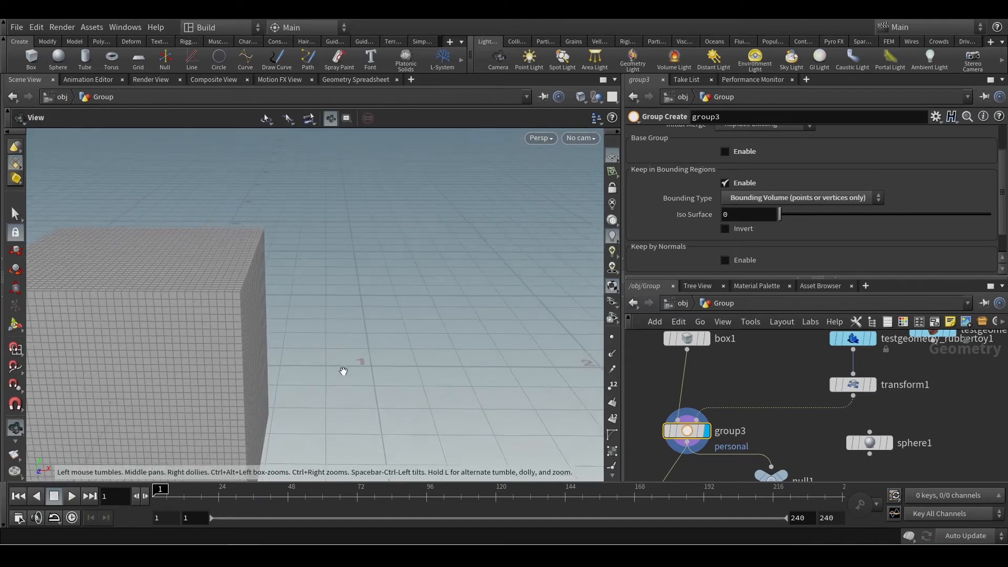
left_click_drag(342, 348, 358, 306)
key("Return")
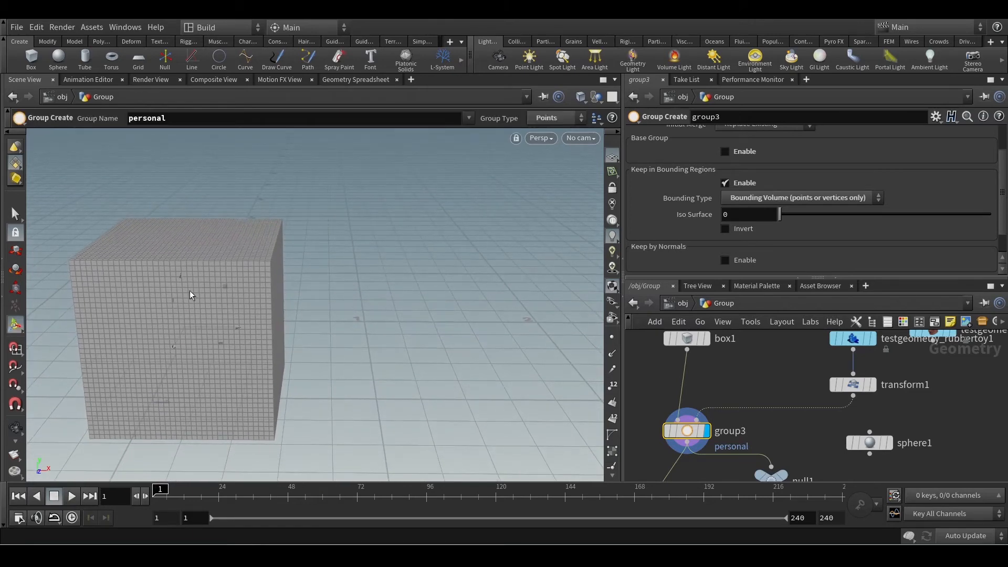
Display transform1's rubber toy and examine its outer surface and hollow interior, ending on the whole toy.
middle_click_drag(828, 407, 807, 431)
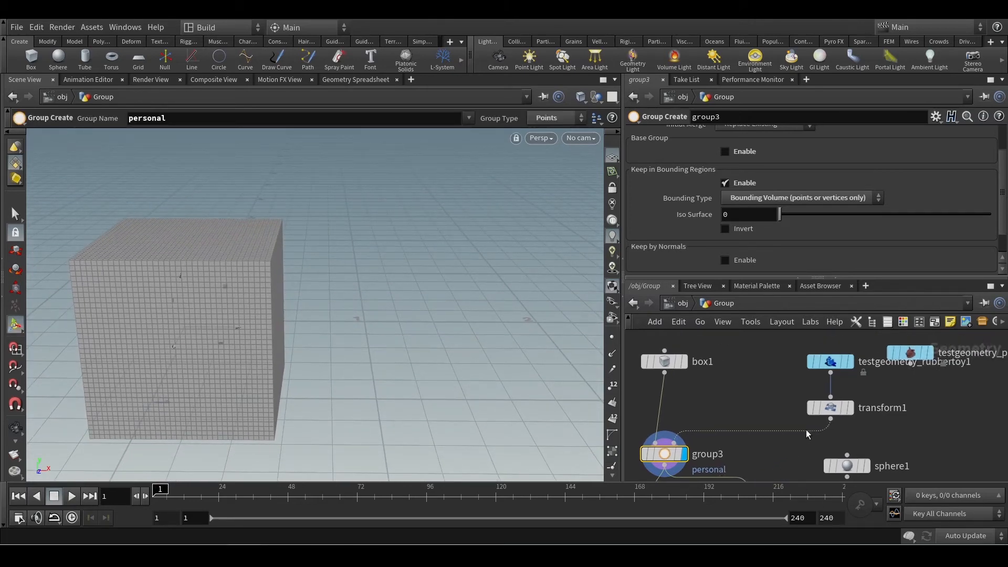
left_click(850, 407)
left_click(829, 407)
key("Escape")
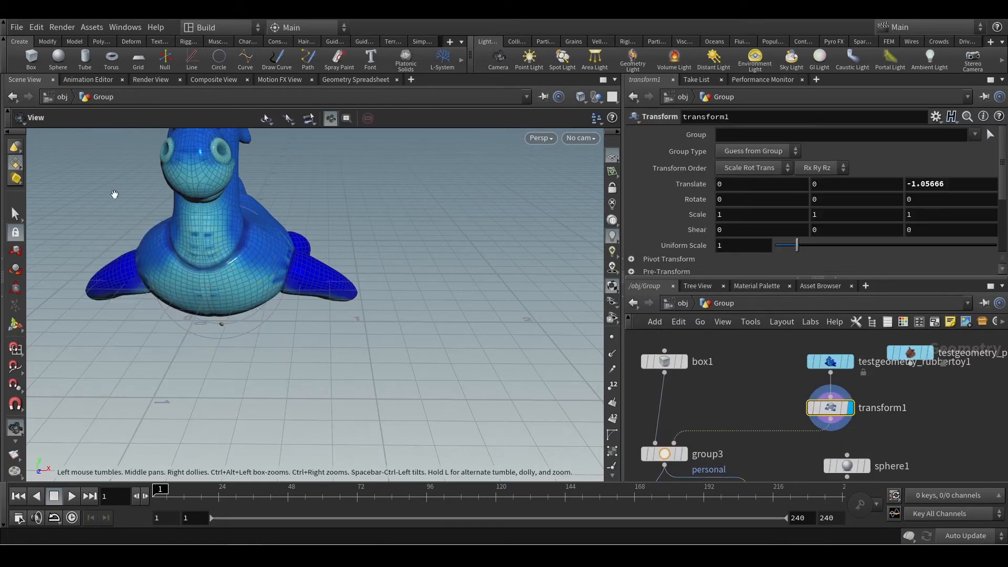
scroll(207, 232, "up", 10)
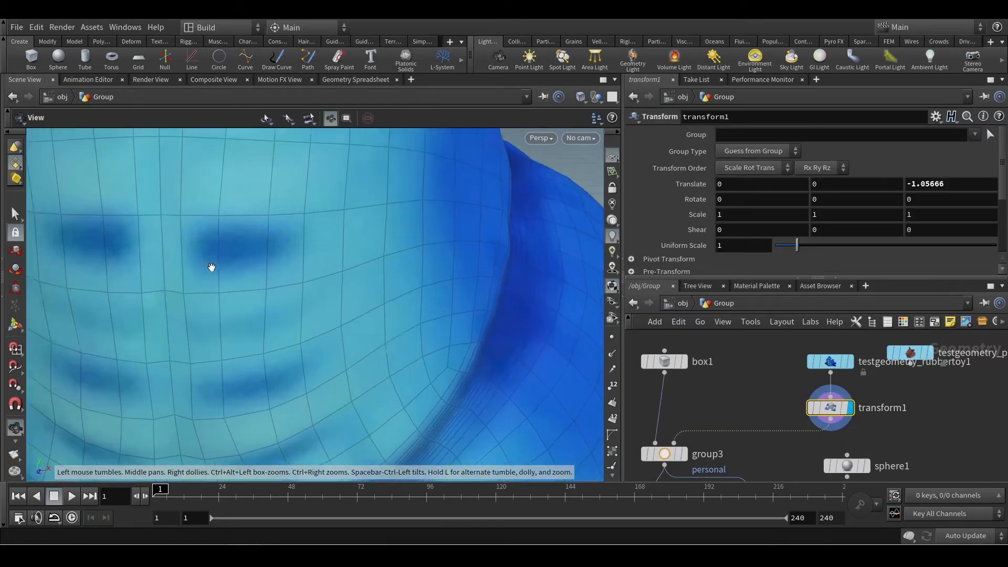
scroll(211, 267, "up", 2)
scroll(390, 304, "down", 2)
scroll(397, 303, "up", 2)
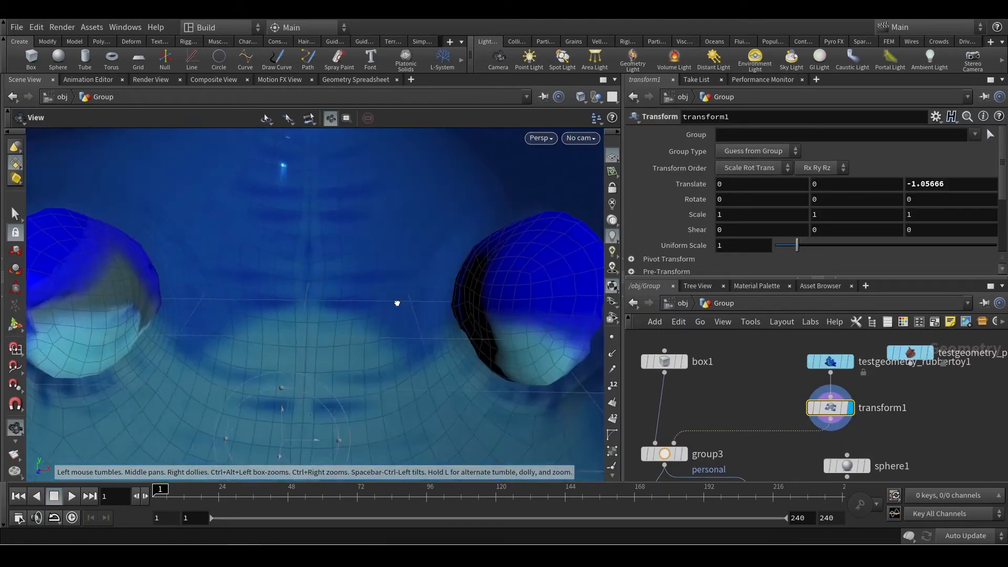
scroll(397, 302, "down", 5)
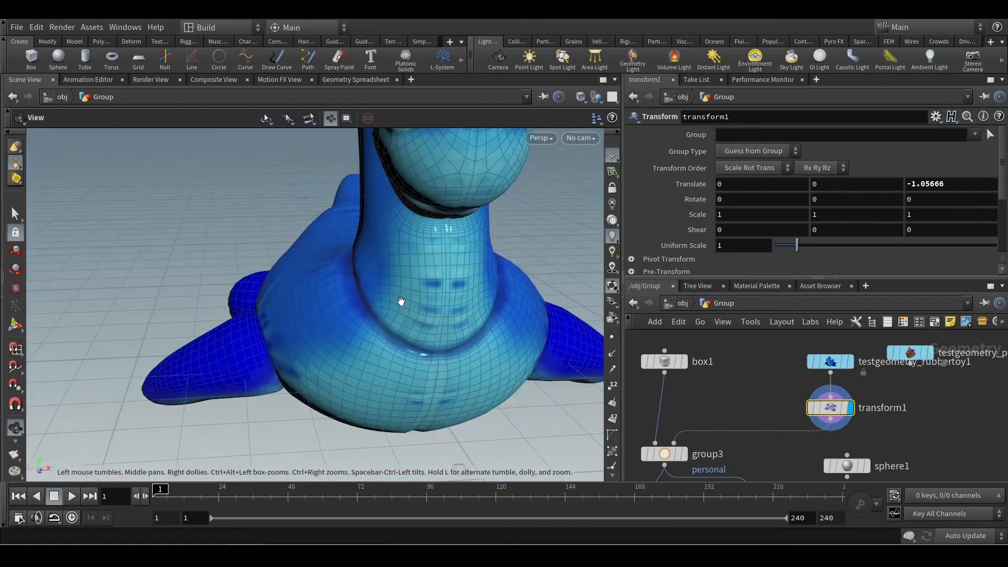
scroll(402, 299, "down", 8)
left_click_drag(412, 287, 330, 294, "alt")
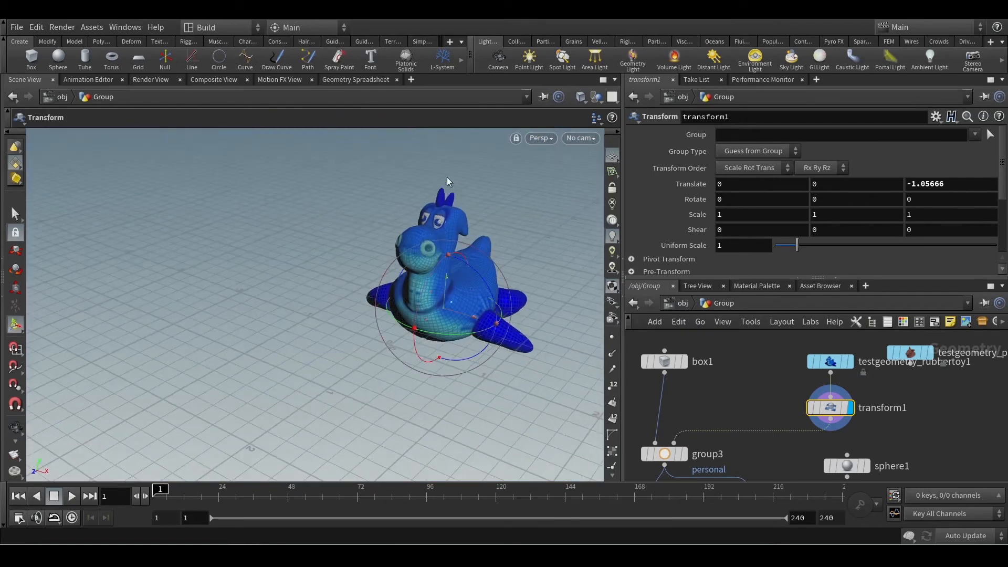
key("Tab")
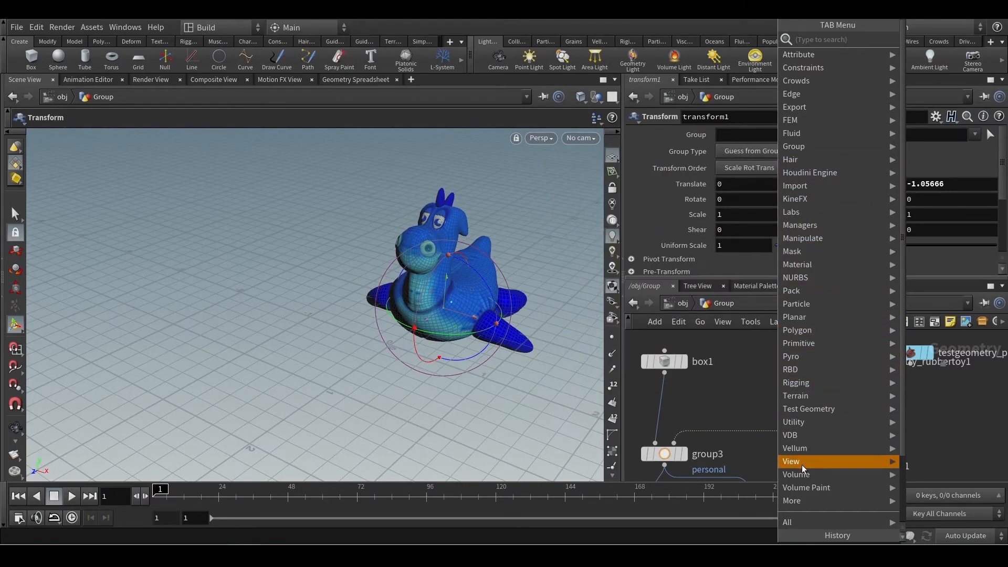
mouse_move(801, 438)
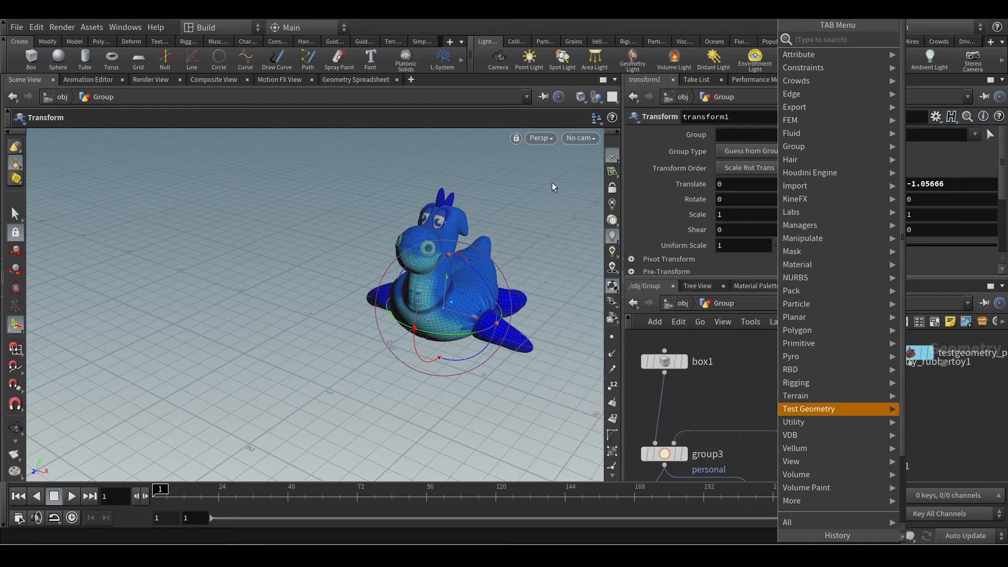
left_click(927, 414)
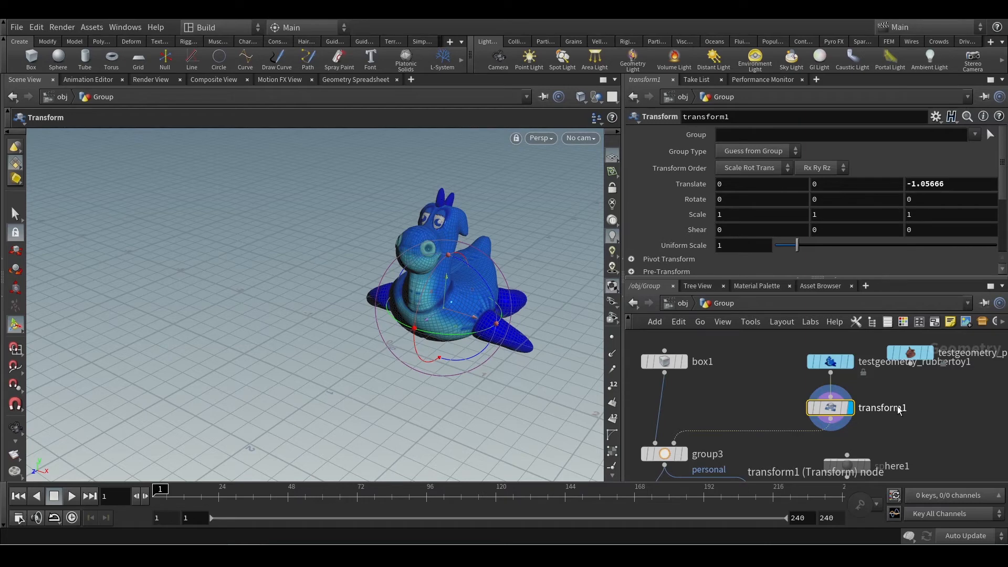
key("Tab")
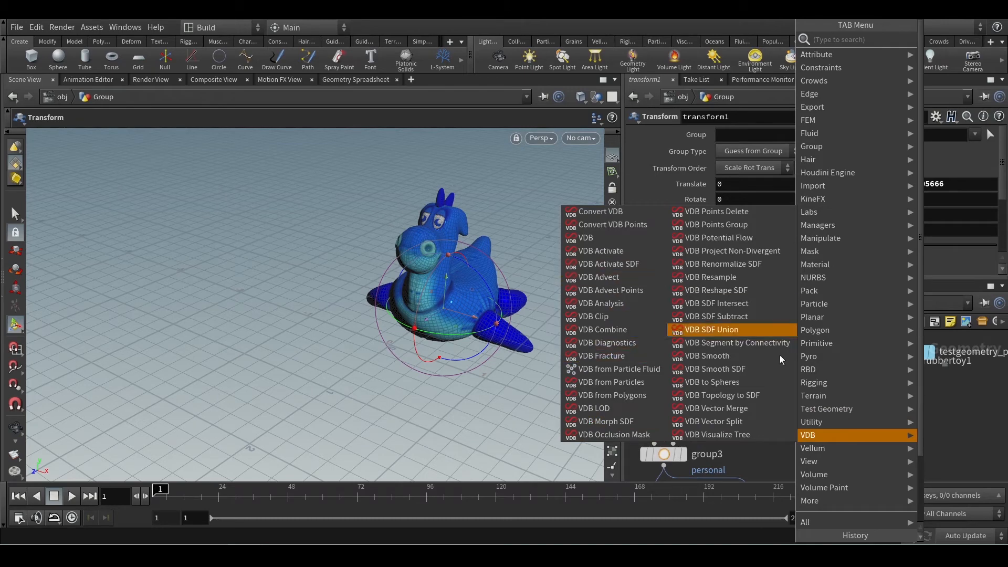
left_click(964, 417)
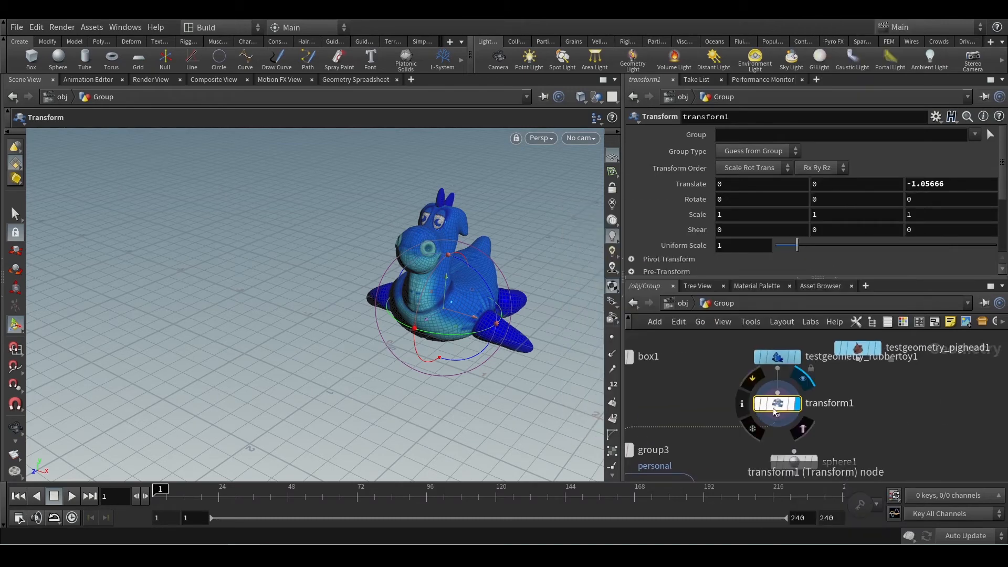
Move transform1 and the rubber toy node aside, under the pig head node, to free space in the network.
left_click_drag(777, 403, 849, 405)
mouse_move(775, 362)
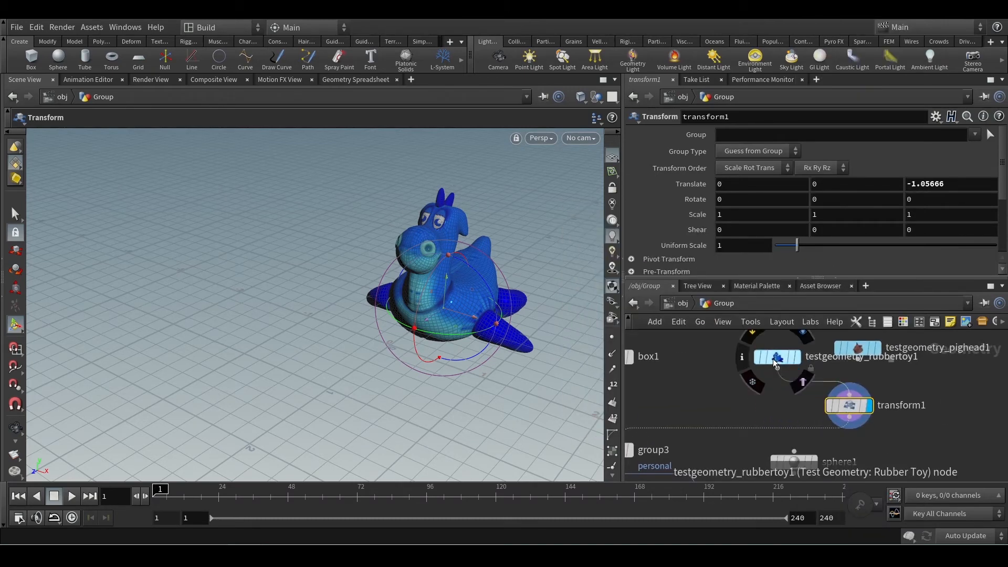
left_click_drag(775, 362, 861, 378)
Add a Sphere node between box1 and the rubber toy, with primitive type Polygon Mesh and 5 rows.
key("Tab")
type("s")
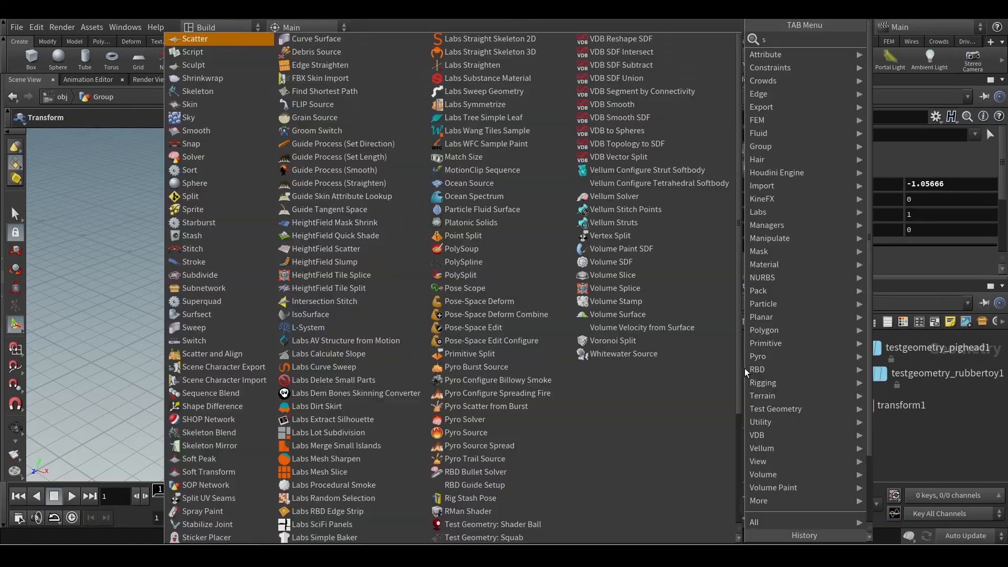
type("pher")
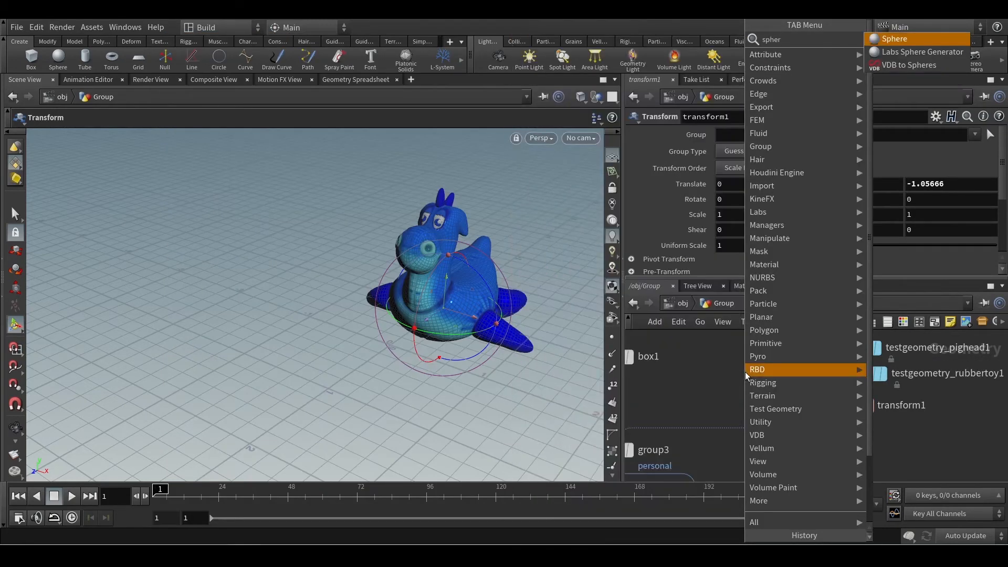
key("Return")
left_click(745, 372)
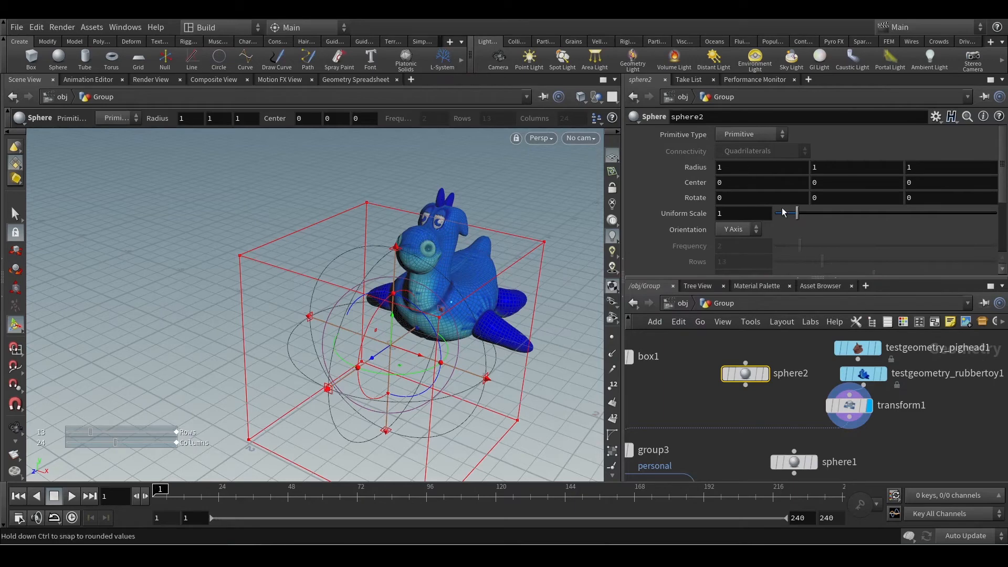
left_click(750, 134)
left_click(745, 174)
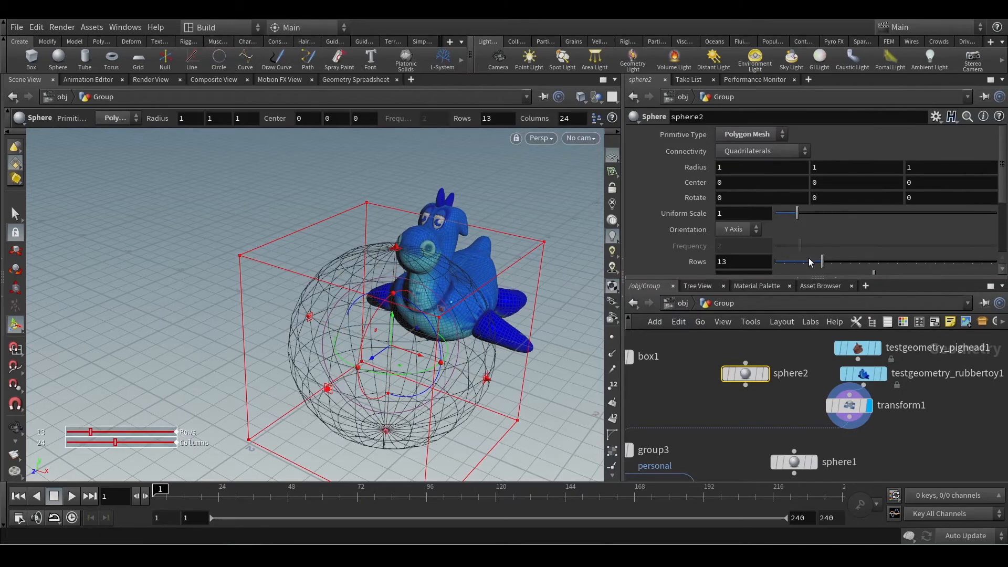
left_click_drag(810, 263, 784, 262)
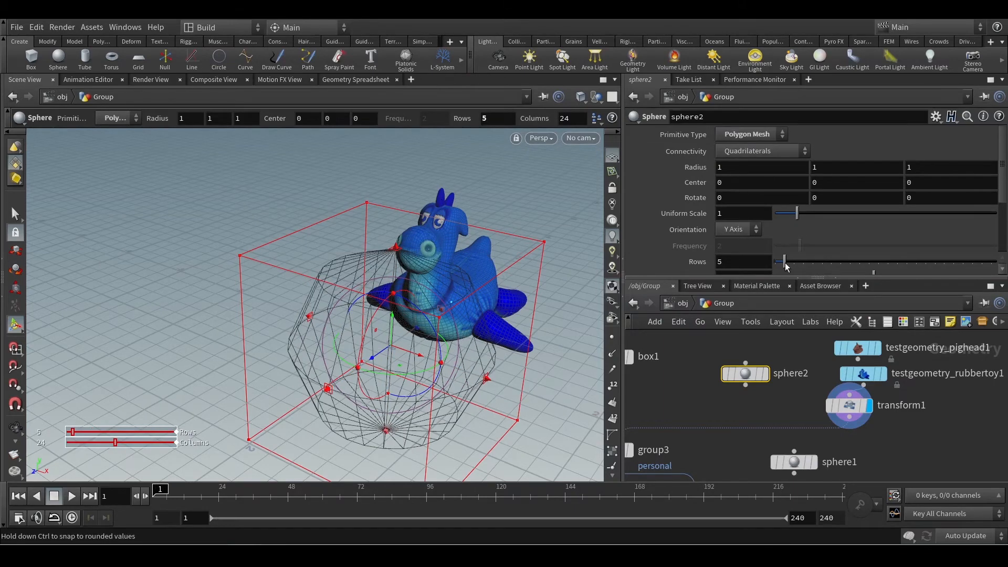
Display sphere2 and examine its polygon mesh from outside and up close.
left_click(764, 373)
key("Escape")
left_click_drag(322, 336, 384, 334)
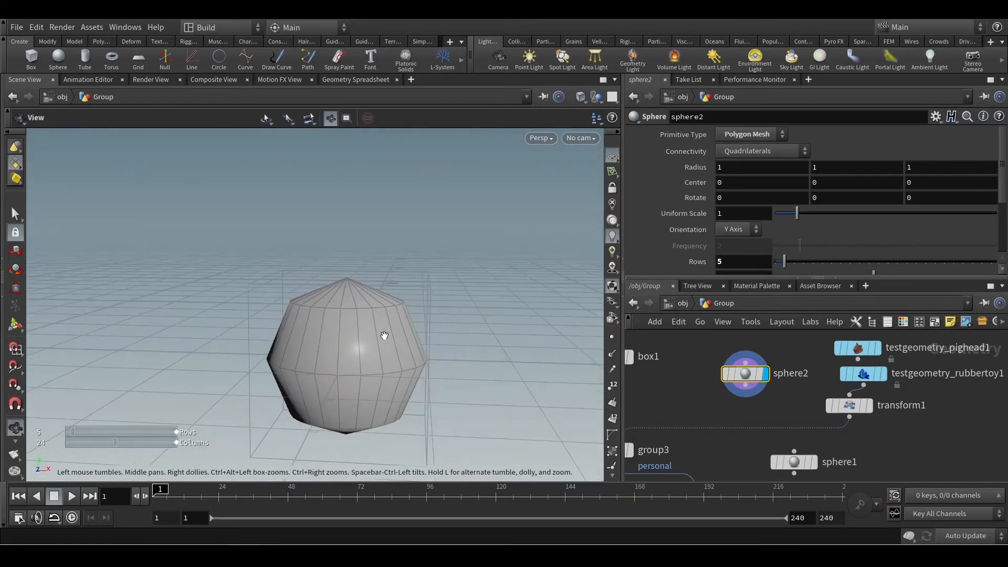
key("Return")
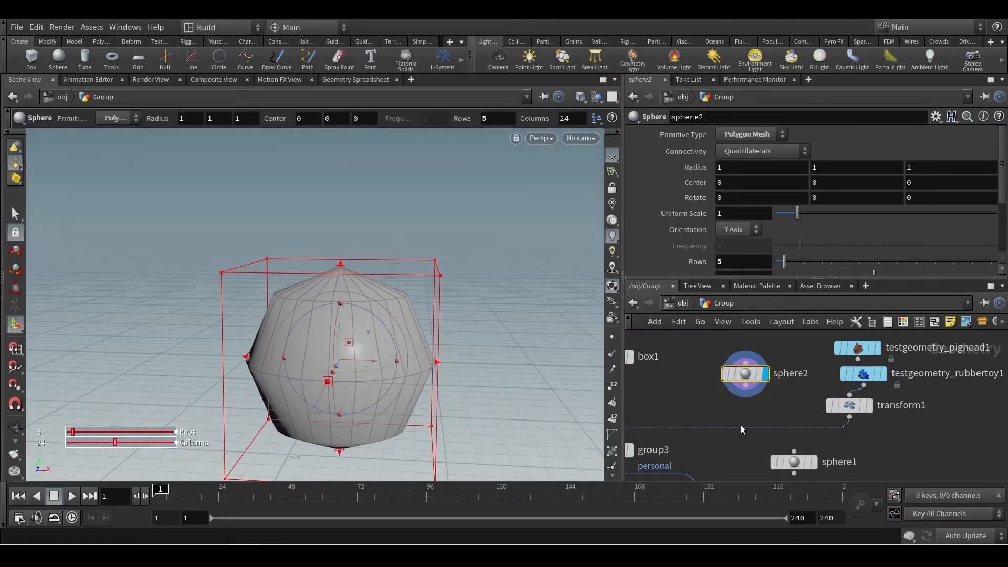
middle_click_drag(793, 406, 847, 393)
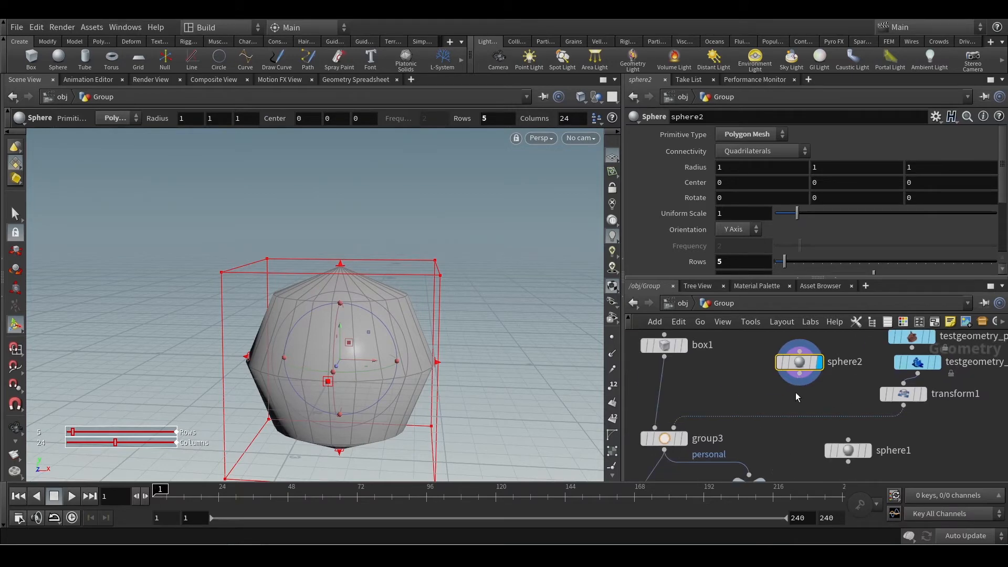
mouse_move(801, 366)
key("Escape")
scroll(355, 347, "up", 10)
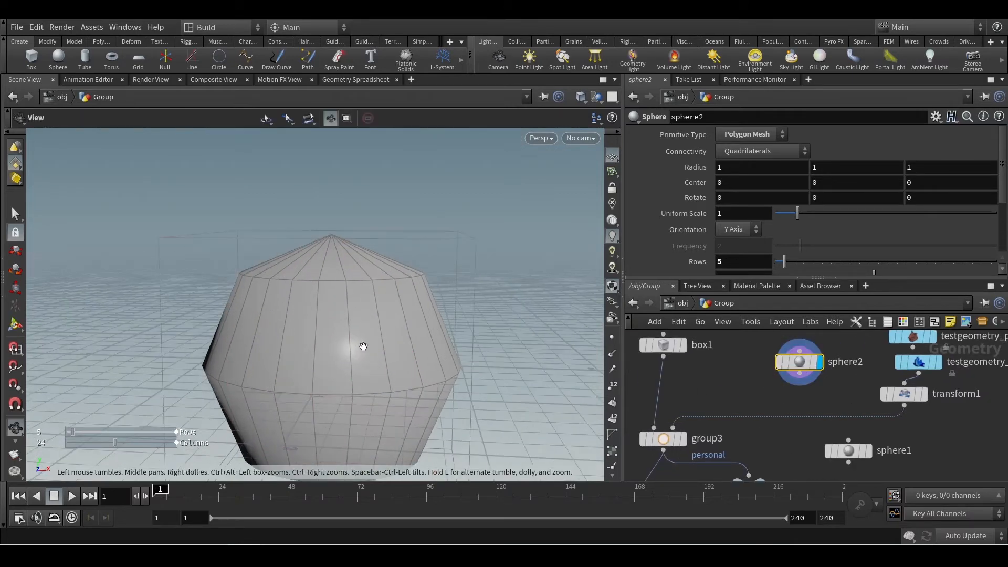
scroll(355, 347, "down", 10)
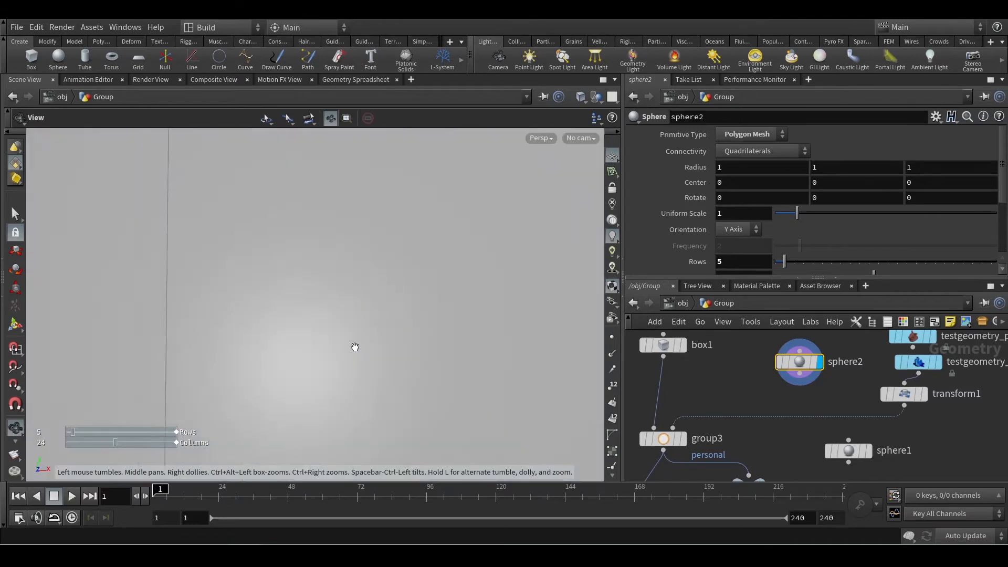
scroll(362, 351, "down", 8)
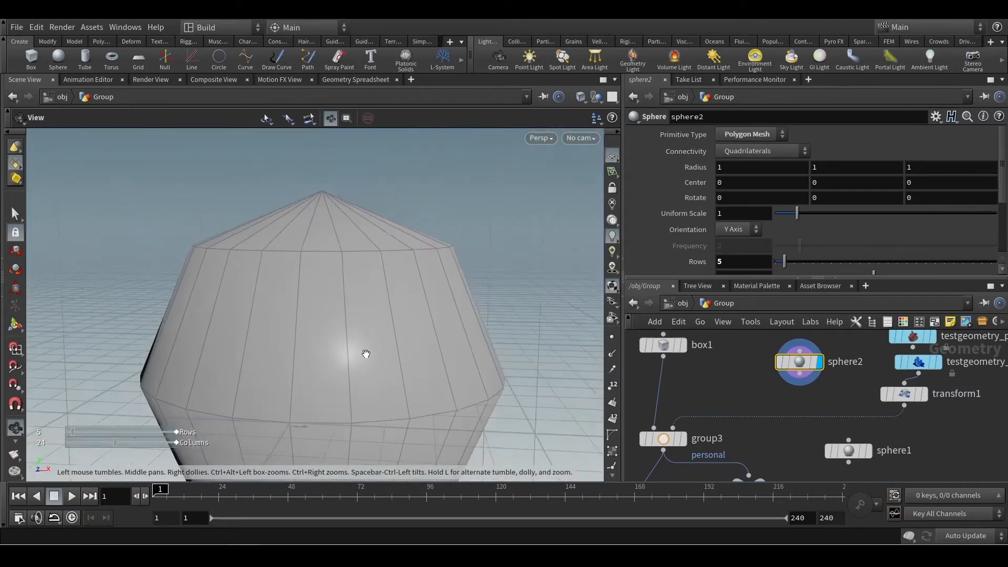
Insert a VDB from Polygons node into the connection to group3's second input and feed it from sphere2.
key("Tab")
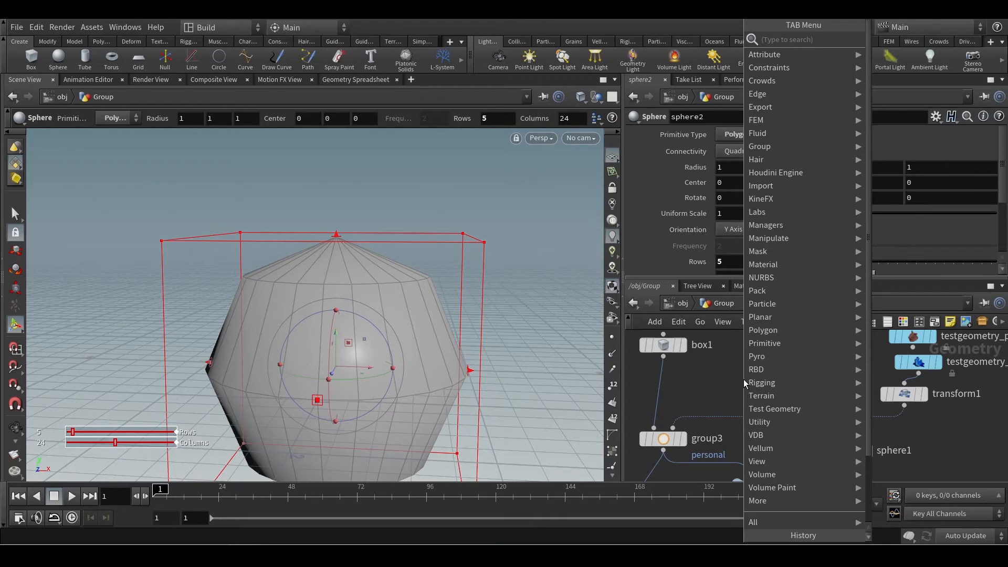
mouse_move(770, 435)
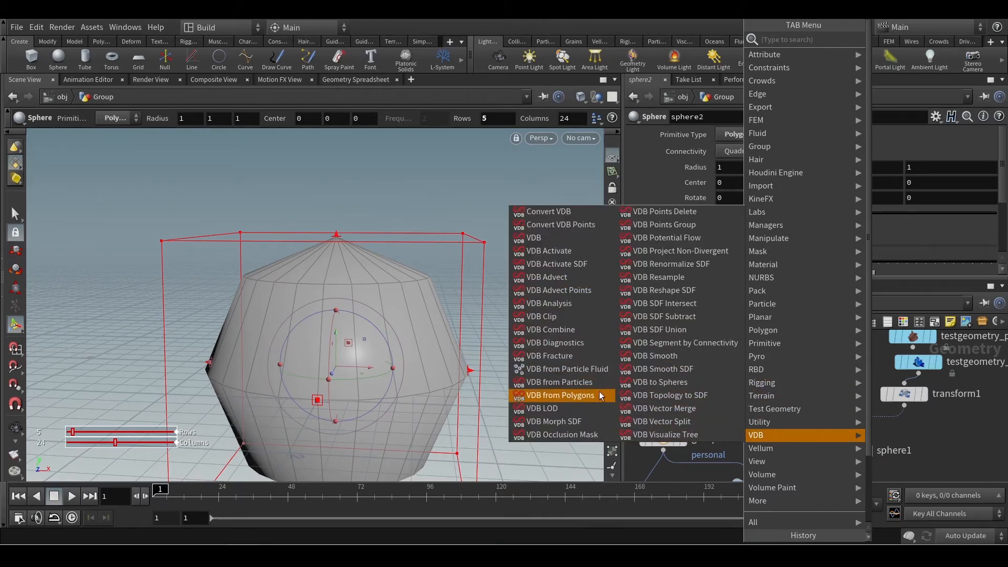
left_click(572, 399)
left_click(768, 397)
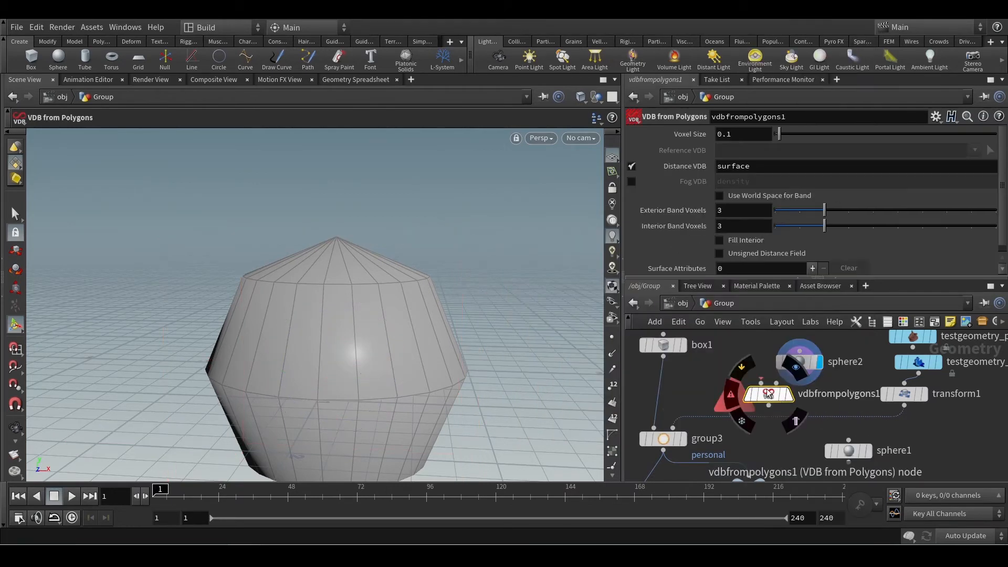
left_click_drag(769, 395, 787, 423)
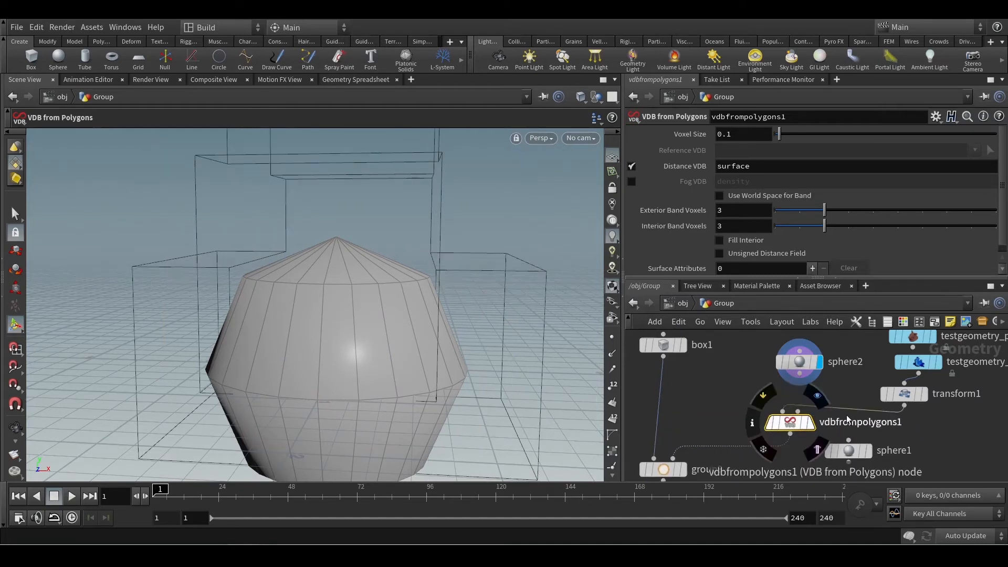
mouse_move(795, 385)
left_mouse_down()
mouse_move(813, 401)
mouse_move(793, 382)
mouse_move(798, 375)
left_mouse_up()
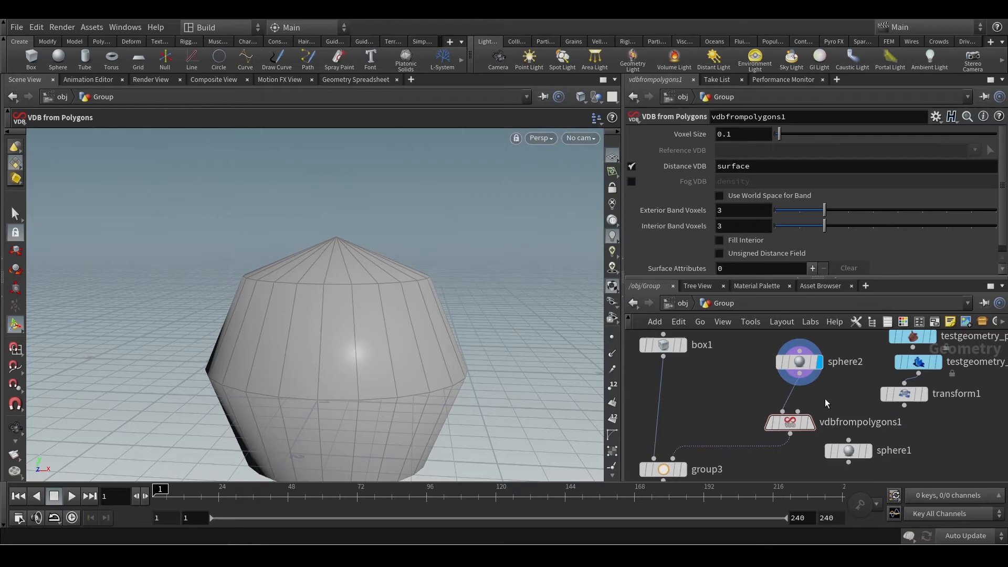
Display vdbfrompolygons1 and examine the voxelised sphere's outer surface and interior up close.
left_click(810, 422)
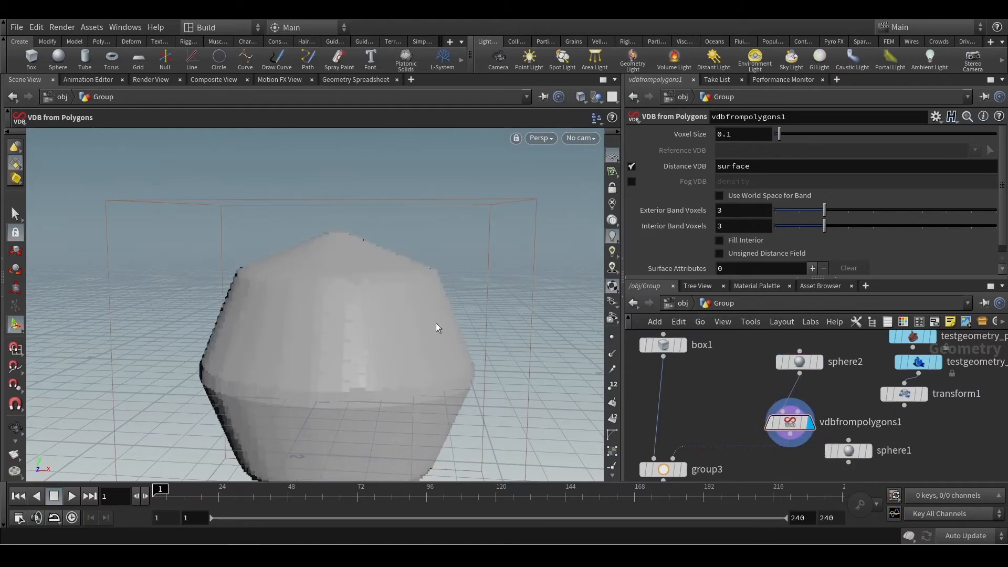
key("Escape")
scroll(321, 375, "up", 10)
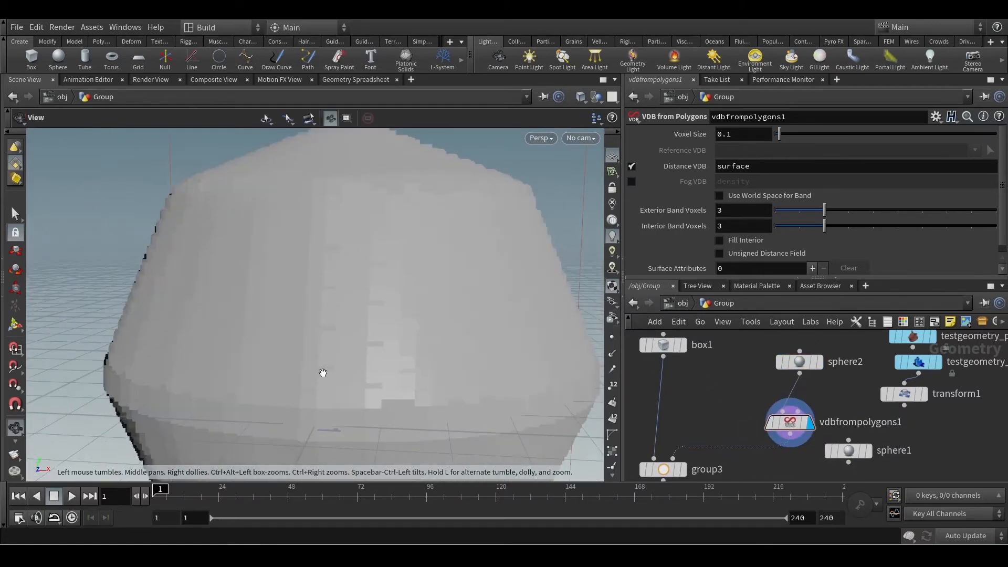
scroll(330, 373, "down", 10)
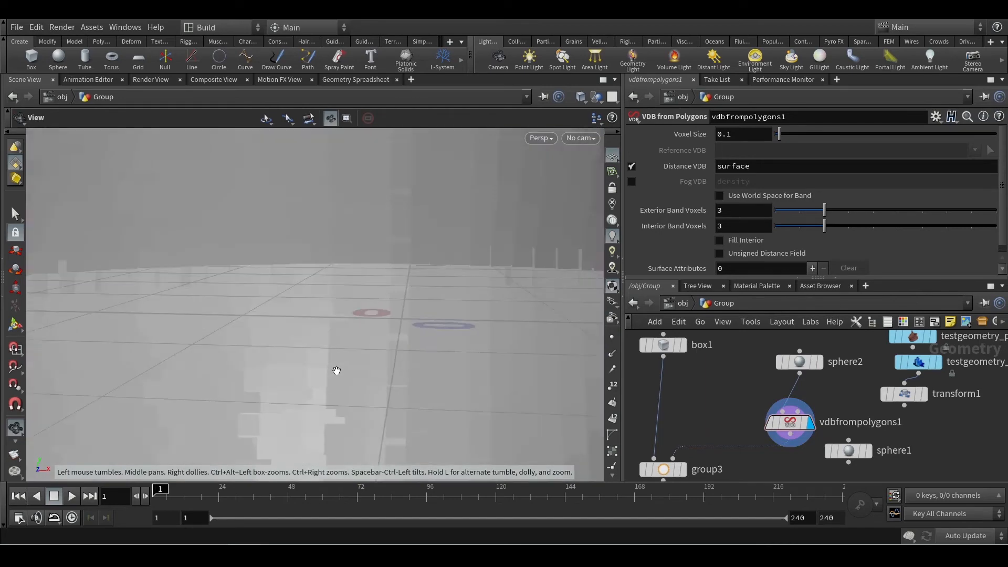
left_click_drag(336, 370, 392, 386)
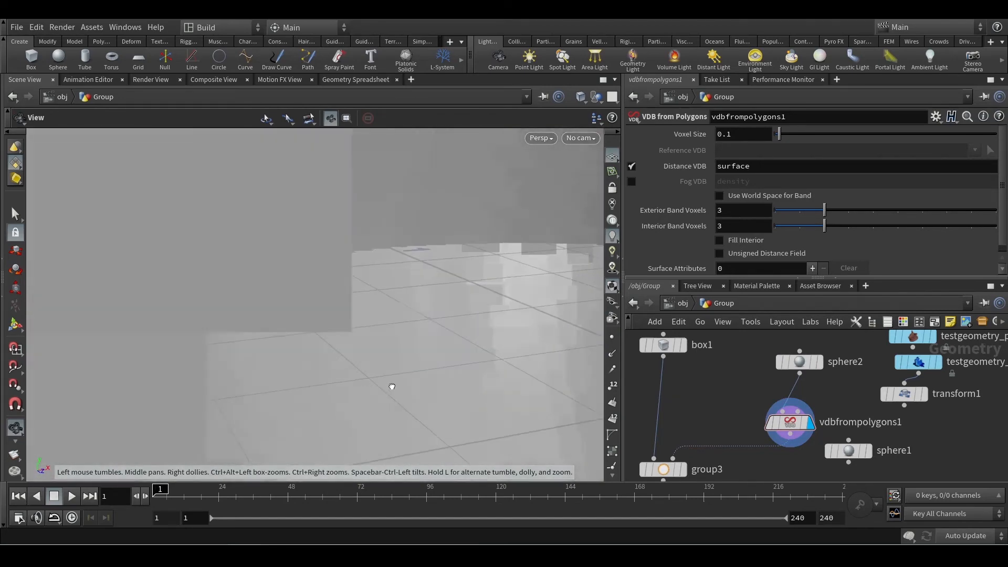
scroll(392, 387, "down", 10)
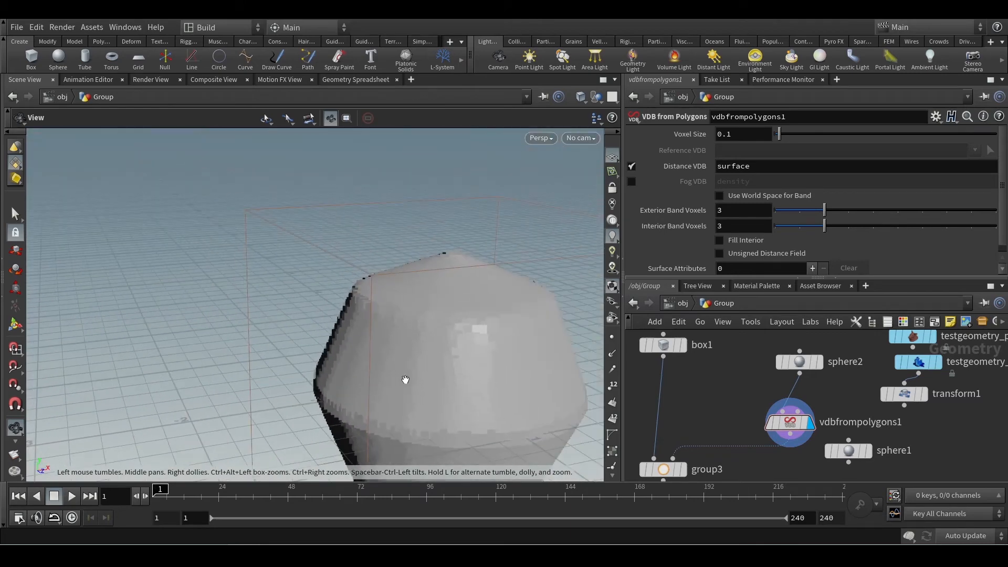
scroll(450, 388, "down", 3)
scroll(453, 395, "up", 15)
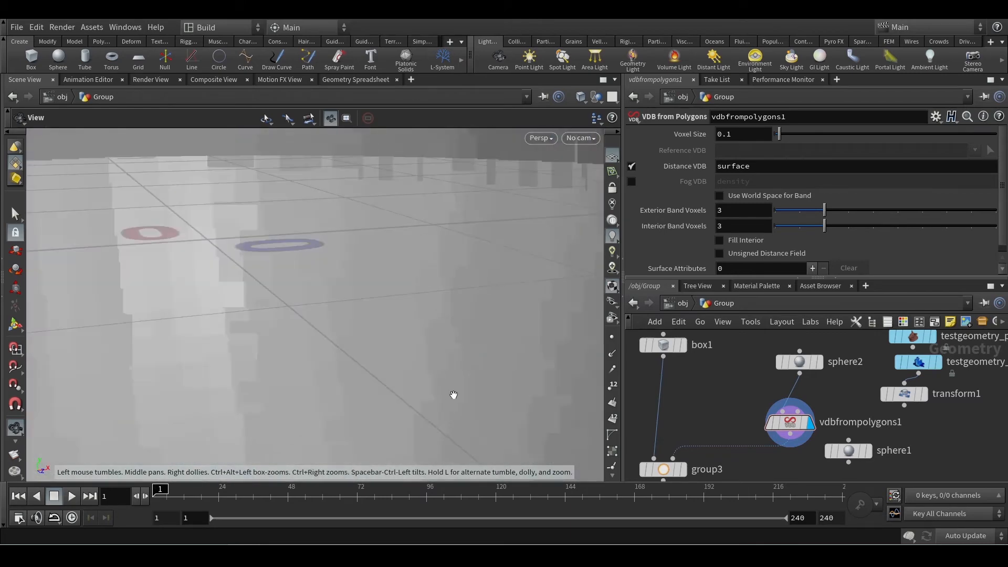
left_click_drag(454, 394, 418, 364)
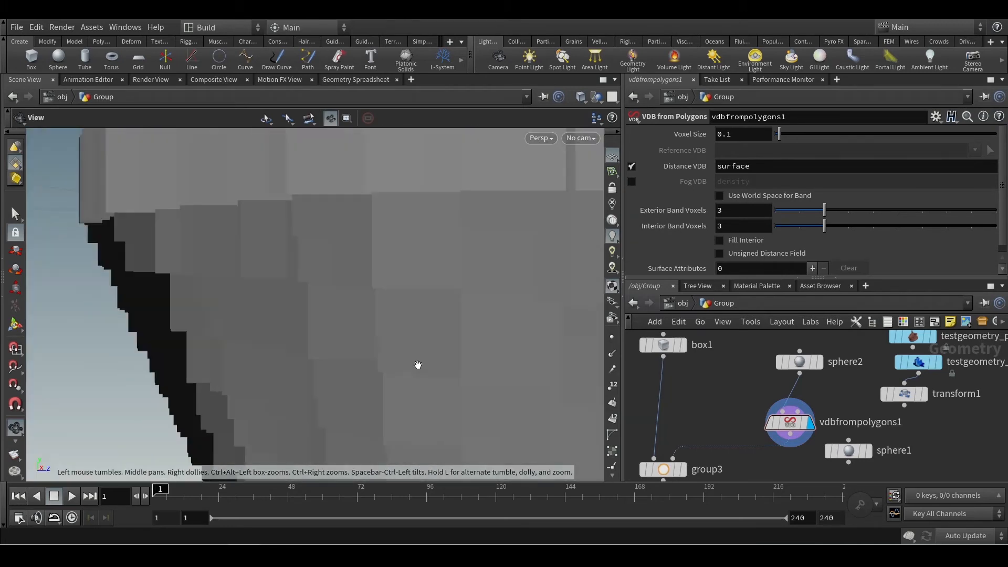
Display group3 and view the points the VDB volume groups on the box.
scroll(418, 365, "down", 10)
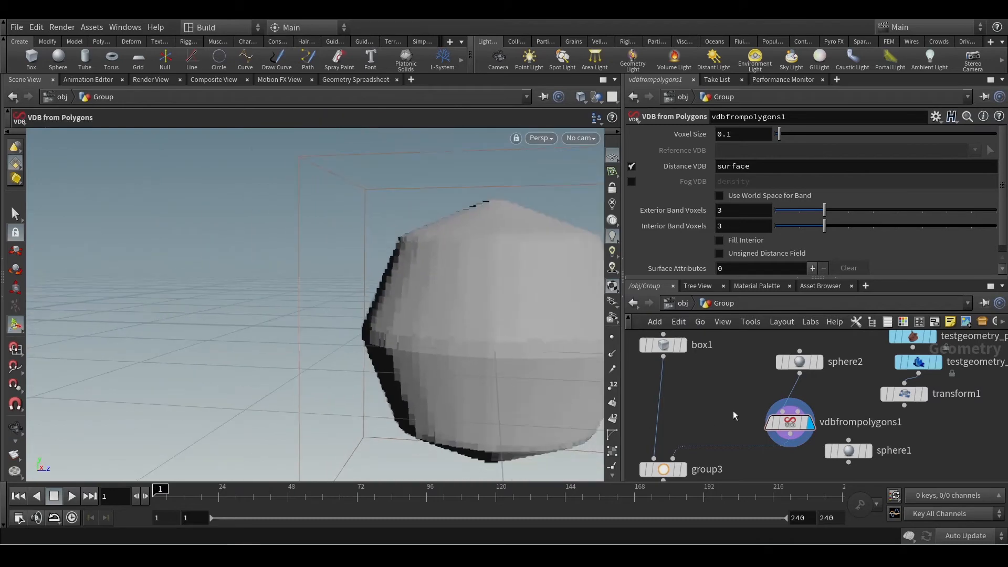
left_click(680, 469)
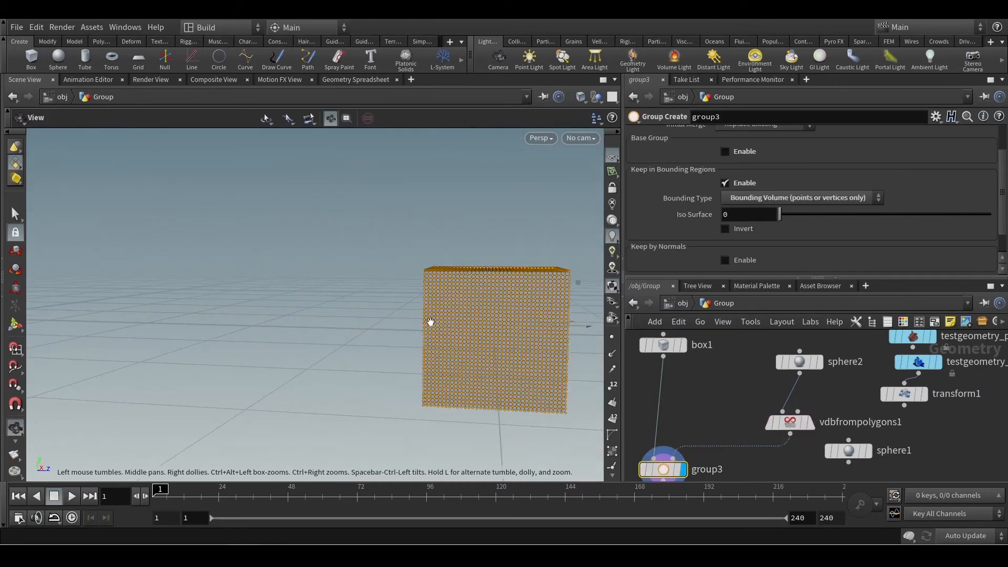
left_click_drag(430, 321, 477, 353)
Set sphere2's uniform scale to 0.55 and check the grouped points on the box's faces.
left_click(799, 361)
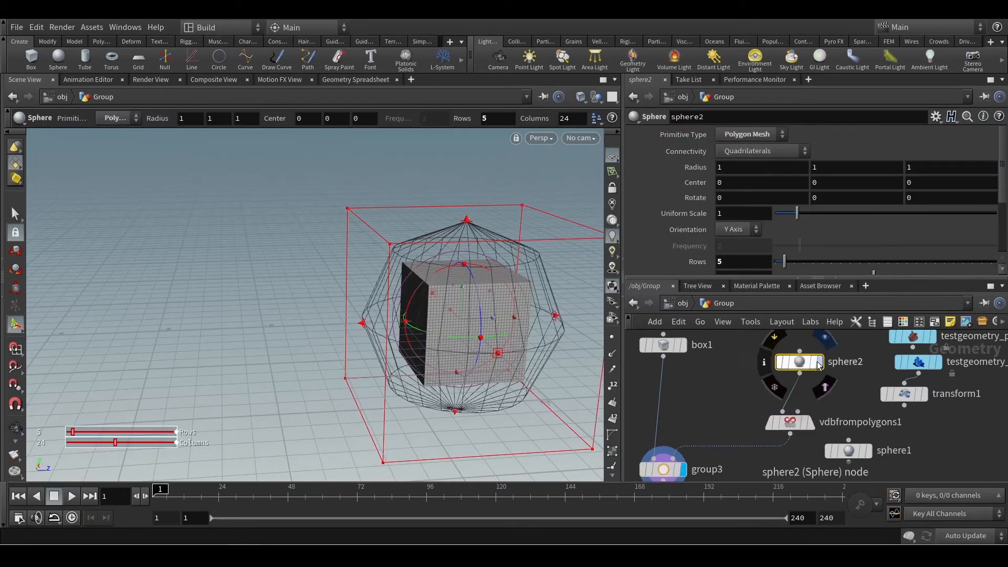
left_click_drag(786, 212, 778, 218)
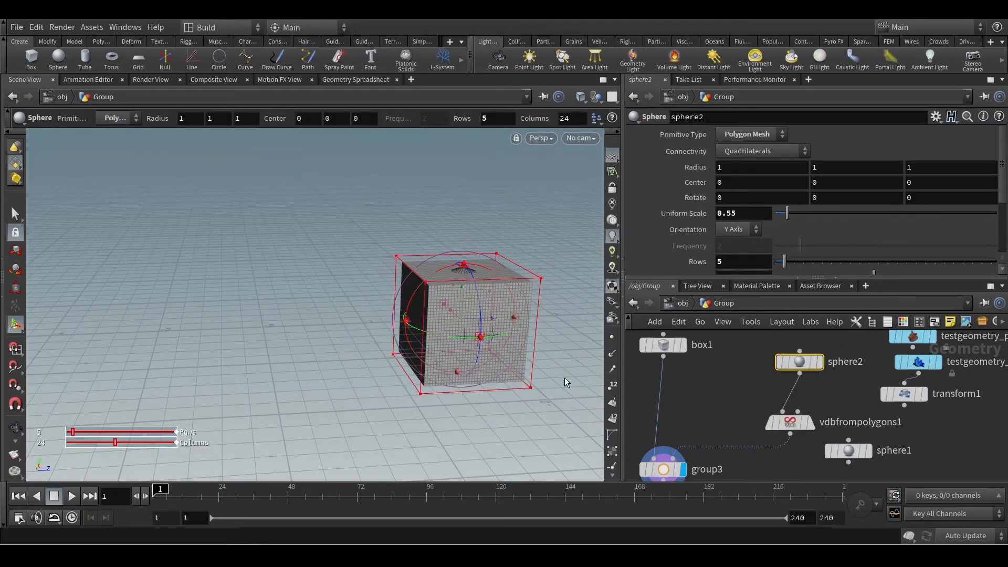
left_click(698, 408)
right_click_drag(527, 320, 480, 355, "alt")
left_click_drag(480, 355, 487, 376)
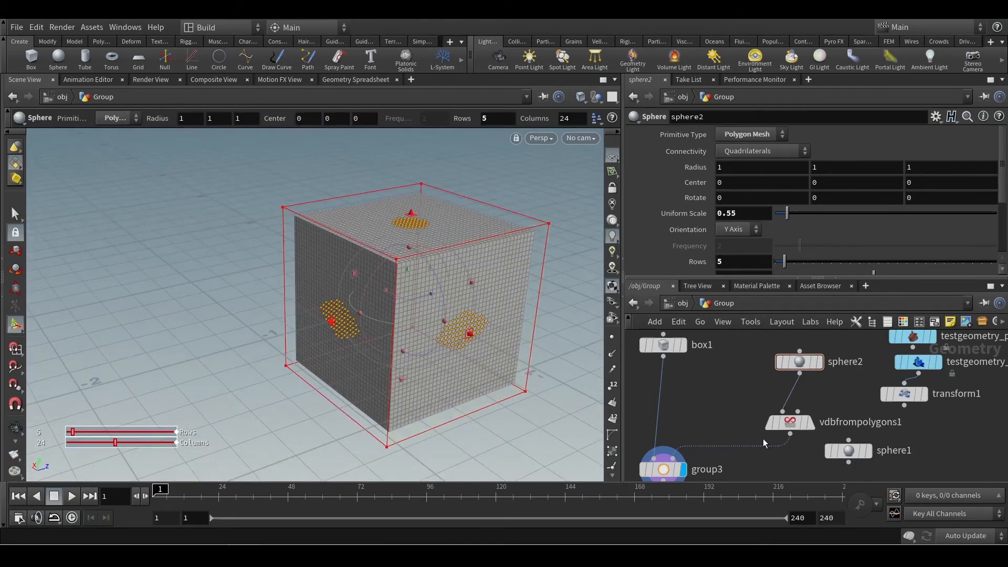
scroll(776, 432, "up", 1)
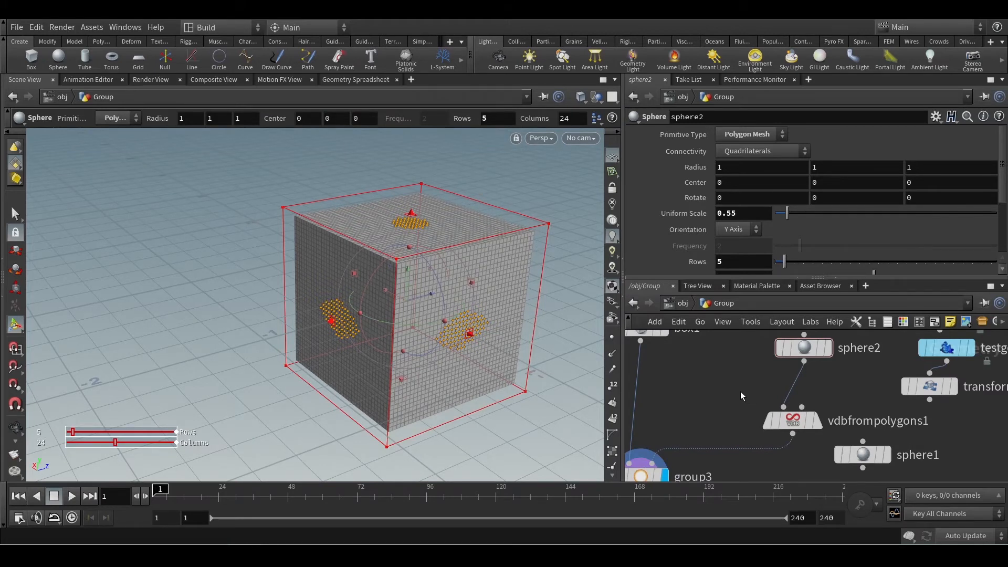
Display vdbfrompolygons1 and switch its output from the Distance VDB to the Fog VDB named density.
left_click_drag(802, 424, 812, 407)
left_click(804, 404)
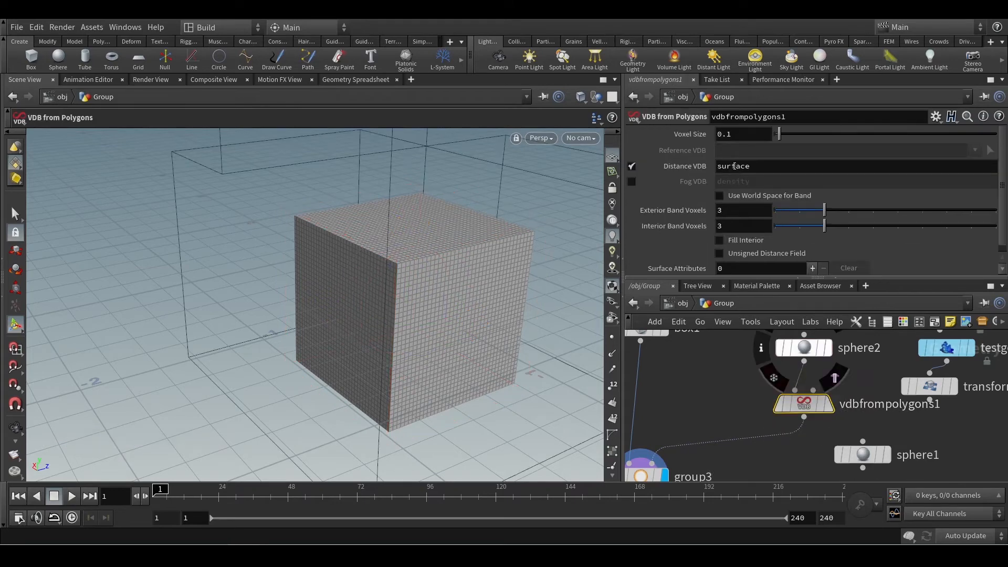
left_click(828, 404)
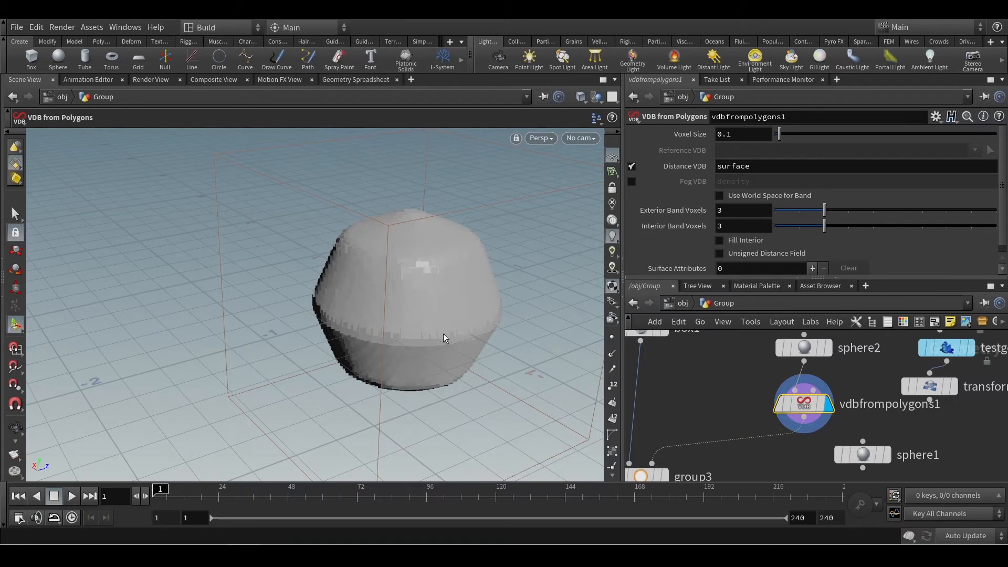
left_click(631, 167)
left_click(631, 181)
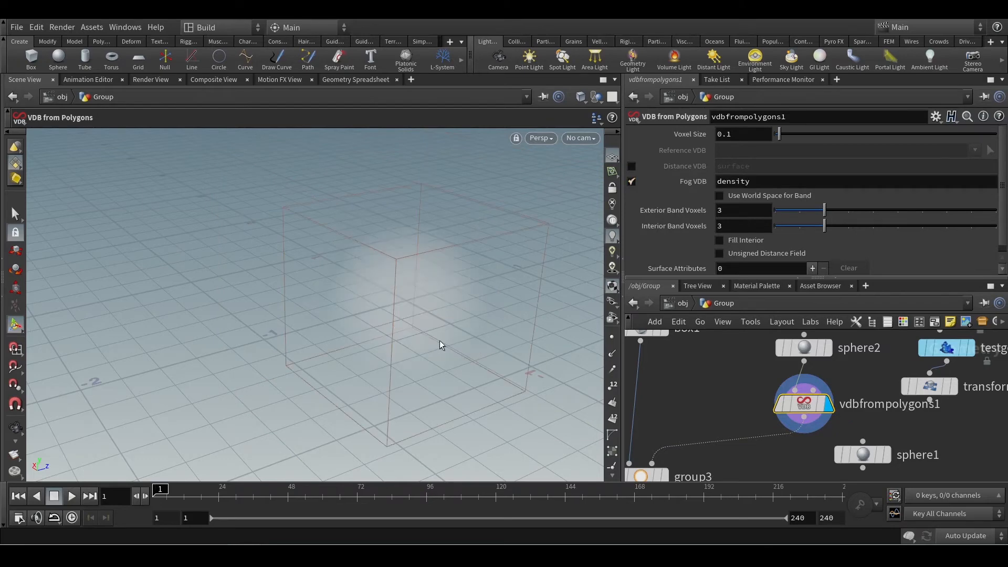
left_click_drag(432, 310, 423, 304, "alt")
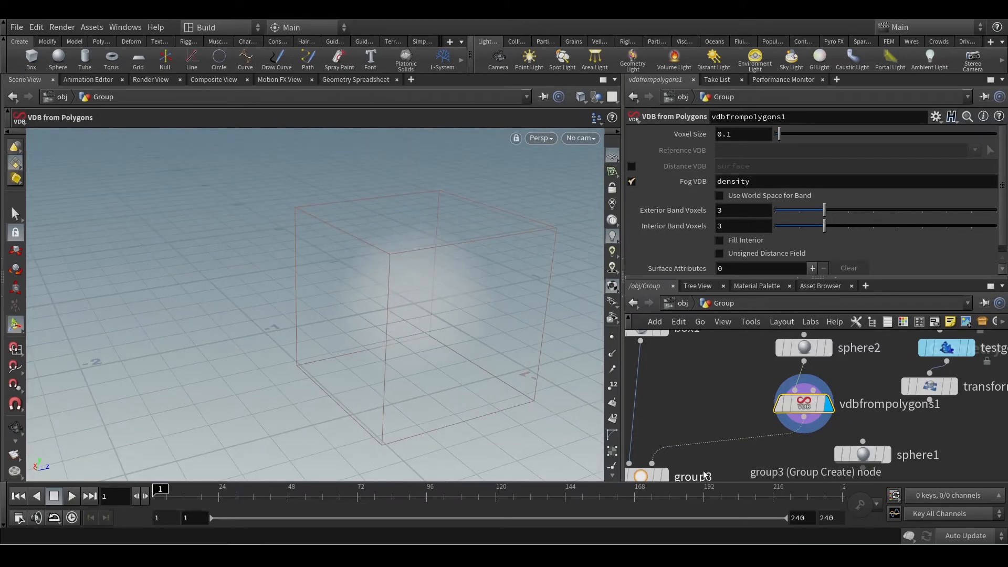
Compare the fog volume with group3, leave group3 displayed and selected, and examine the box for grouped points.
middle_click_drag(680, 474, 700, 428)
left_click(684, 429)
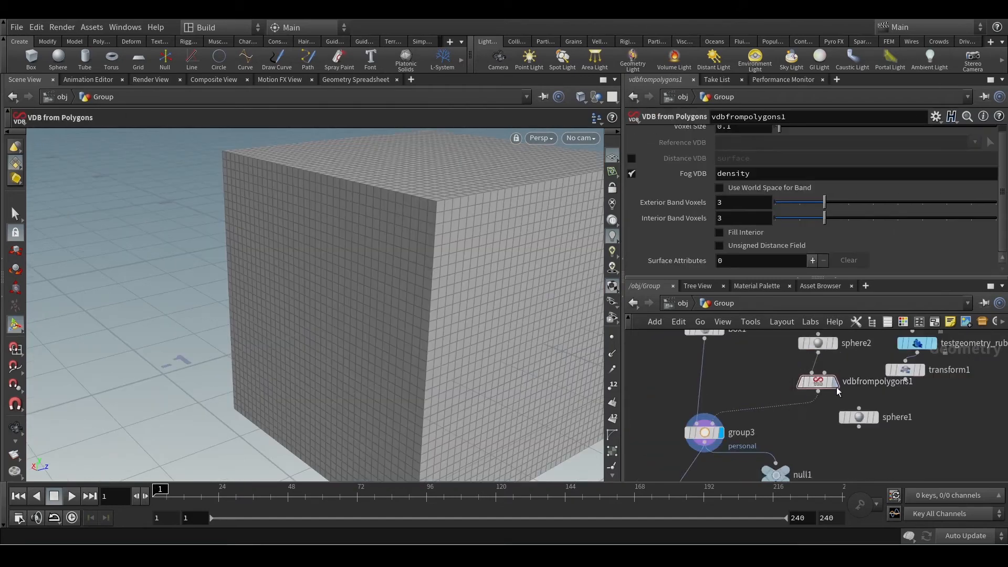
left_click(836, 387)
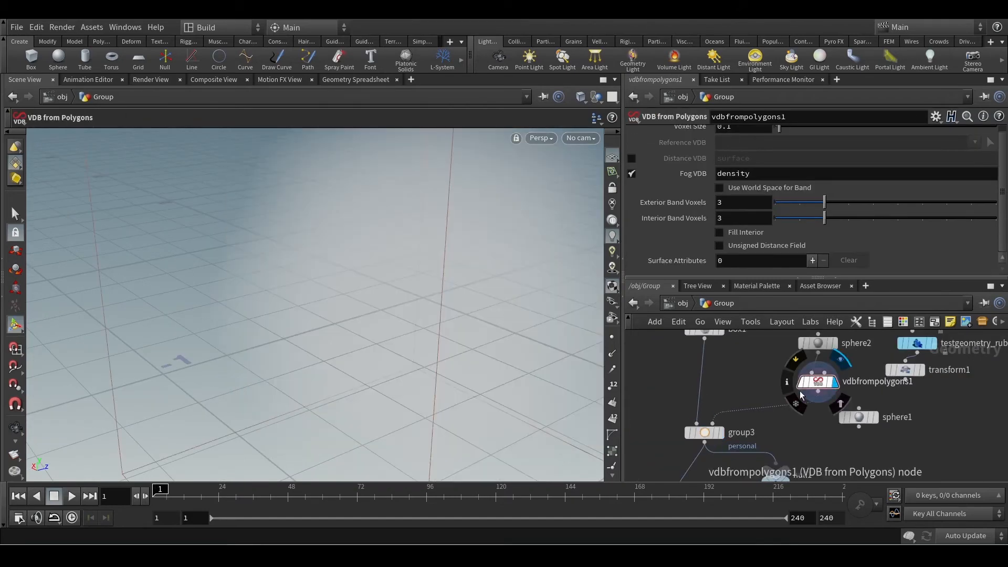
left_click(722, 433)
left_click(705, 433)
key("Escape")
middle_click_drag(435, 256, 331, 288)
scroll(332, 288, "down", 5)
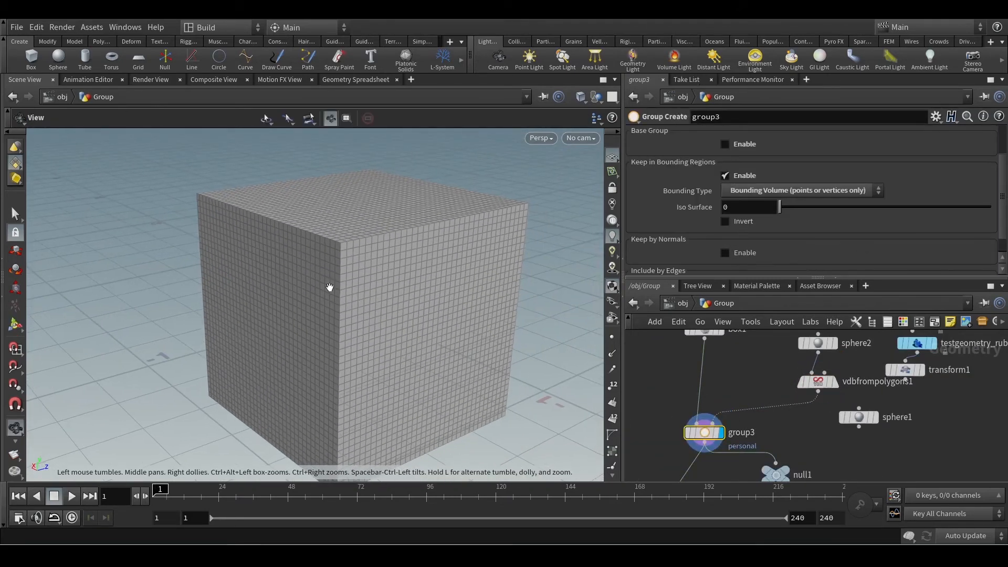
left_click_drag(340, 288, 306, 291)
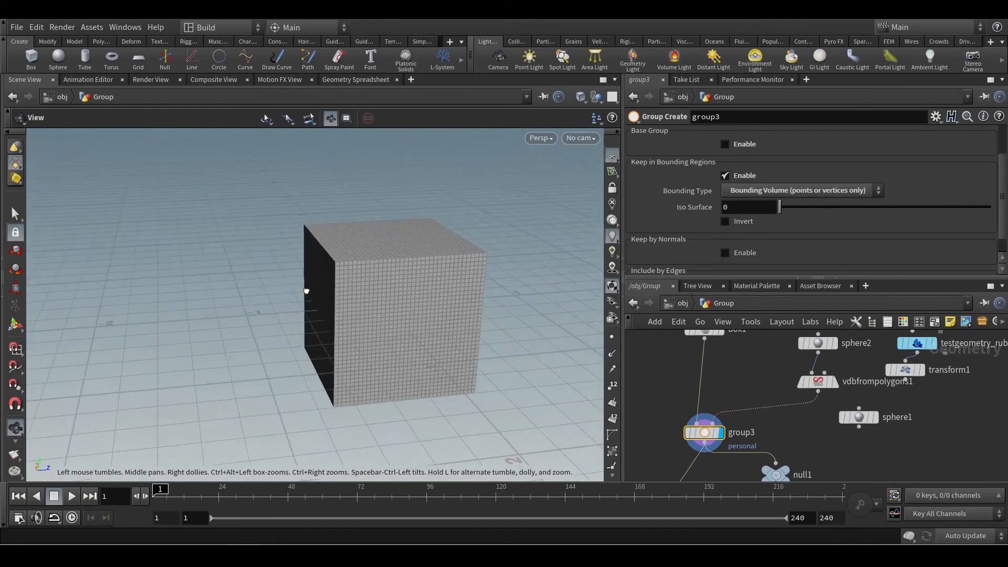
key("Return")
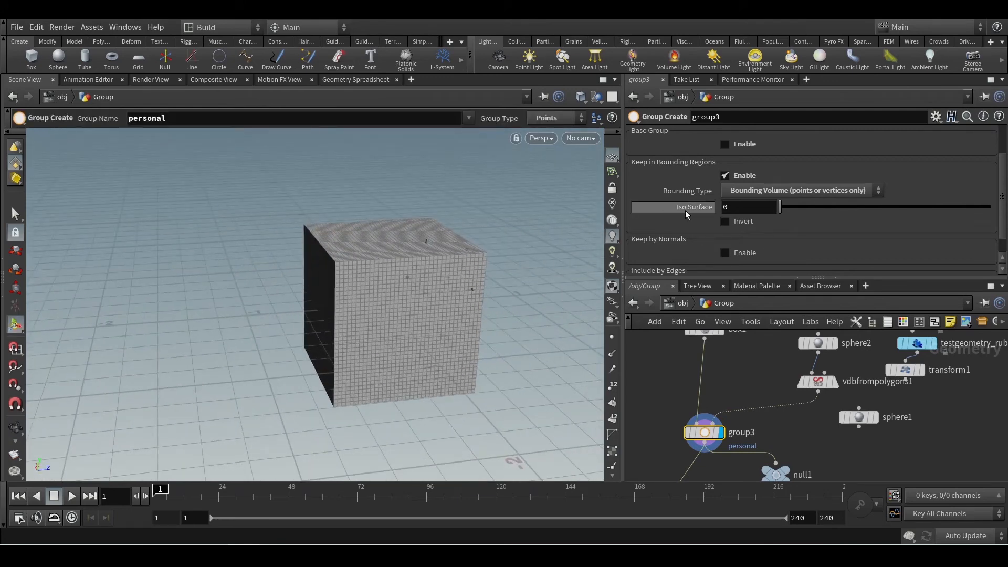
Set group3's bounding volume Iso Surface to 0.32 and invert the bounding region.
left_click_drag(781, 209, 787, 212)
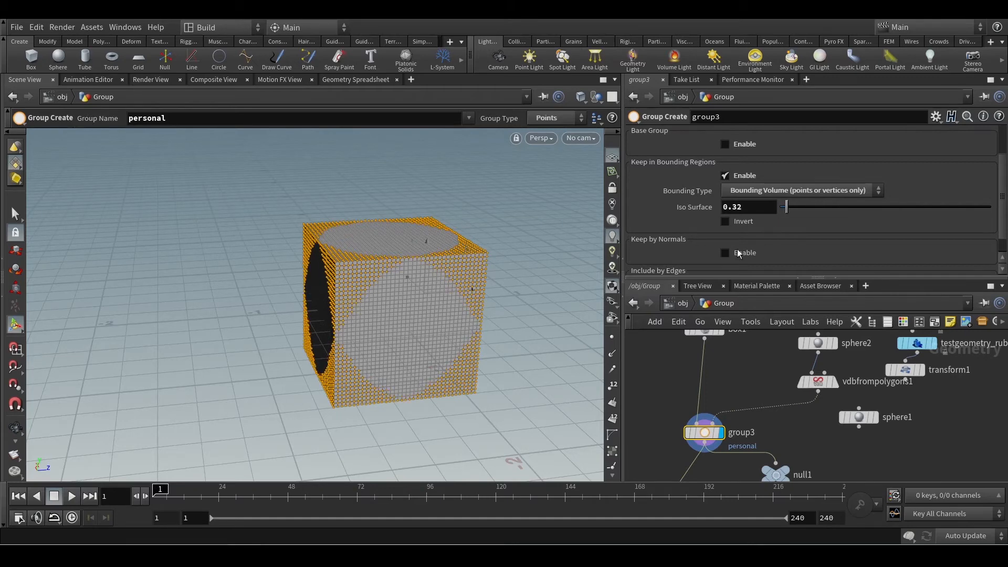
scroll(414, 313, "up", 3, "alt")
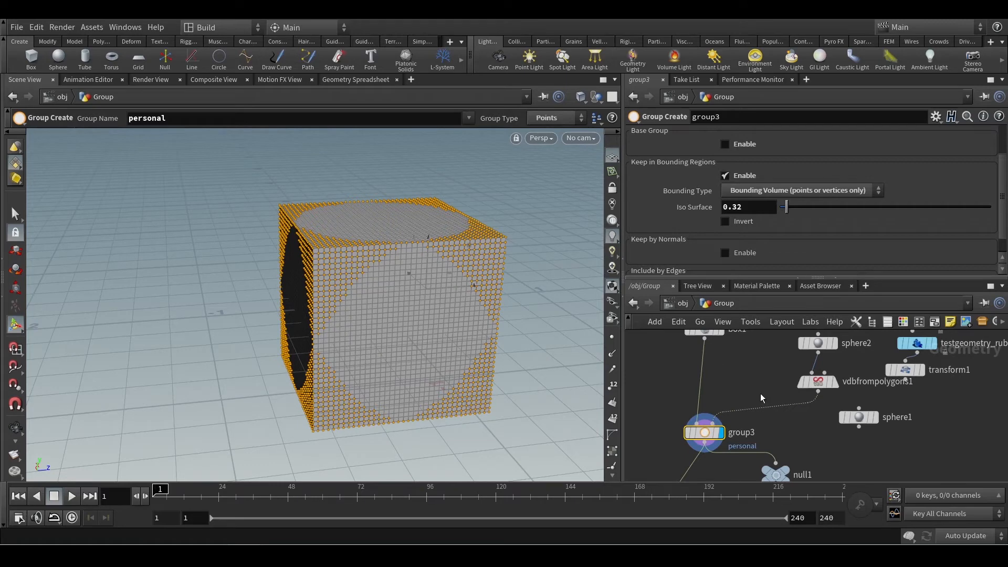
left_click(818, 382)
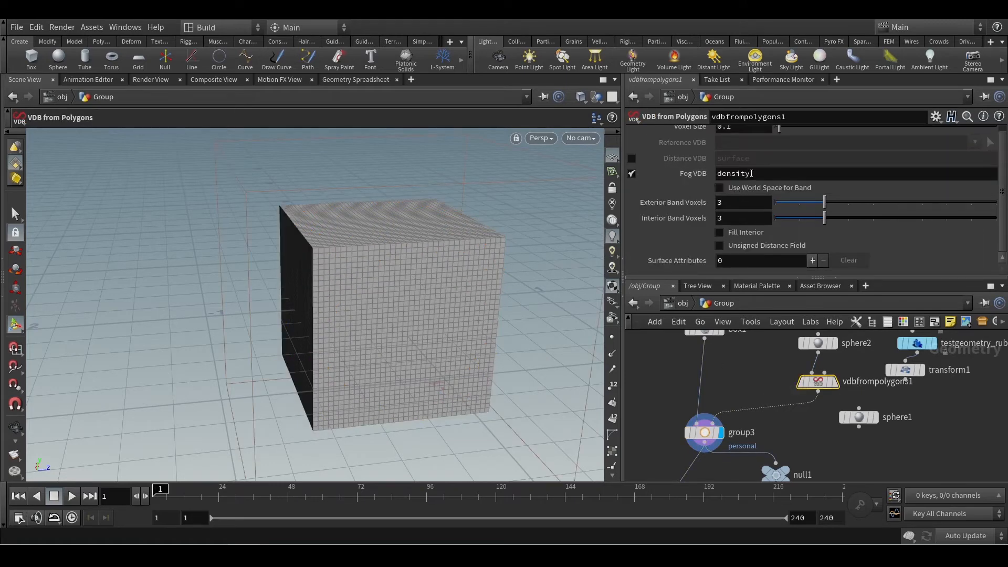
left_click(705, 432)
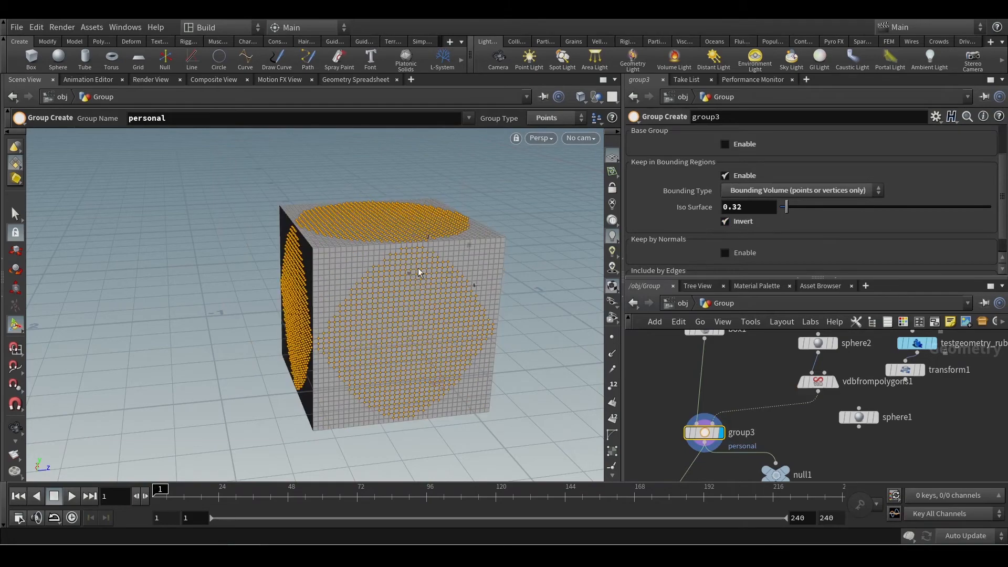
key("Escape")
mouse_move(418, 267)
left_mouse_down()
mouse_move(464, 252)
mouse_move(383, 288)
mouse_move(421, 276)
left_mouse_up()
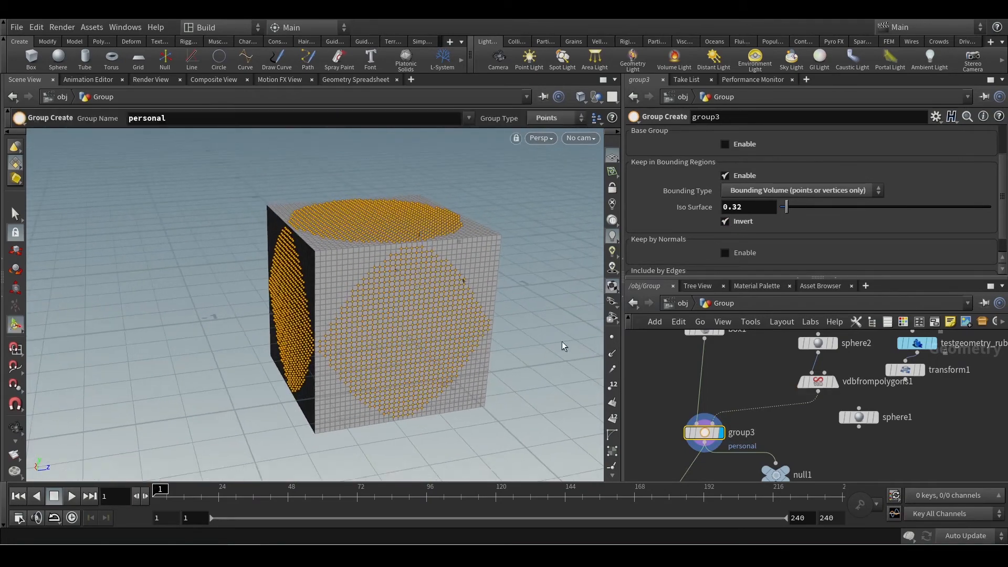
Delete the six test nodes: both spheres, vdbfrompolygons1, the pig head, the rubber toy and transform1.
scroll(762, 375, "down", 5)
left_click_drag(870, 424, 773, 383)
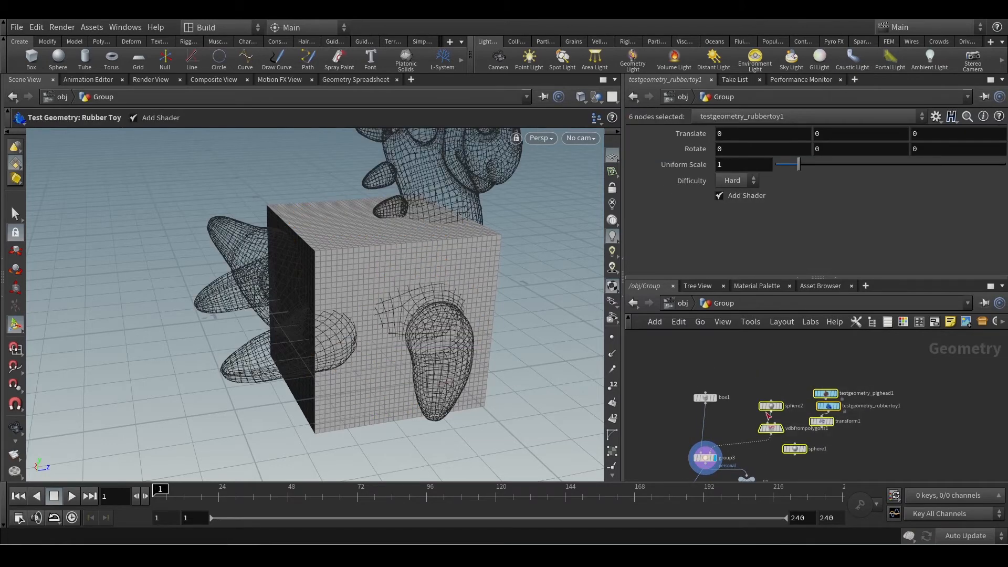
key("Delete")
scroll(716, 442, "up", 2)
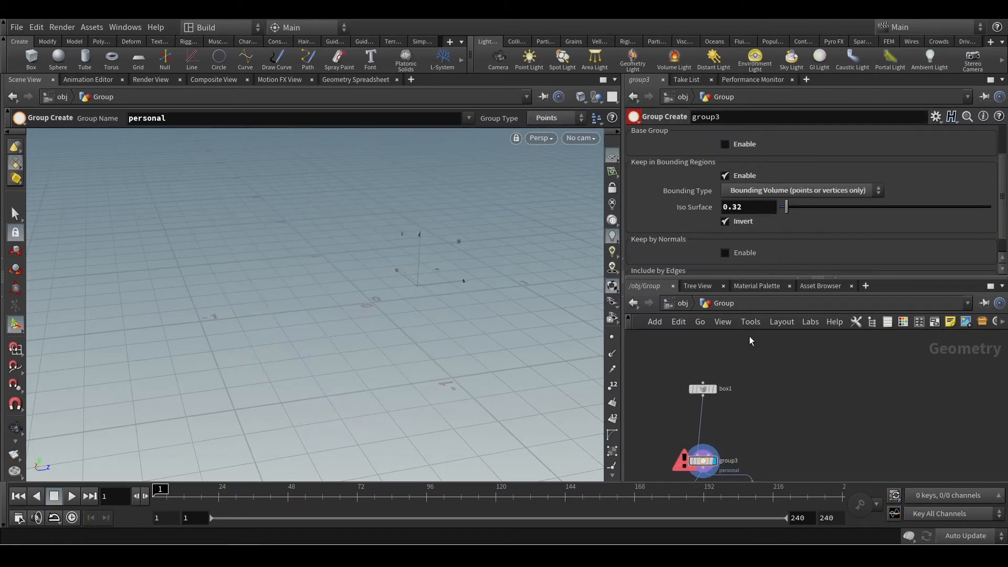
Disable Keep in Bounding Regions on group3.
left_click(782, 191)
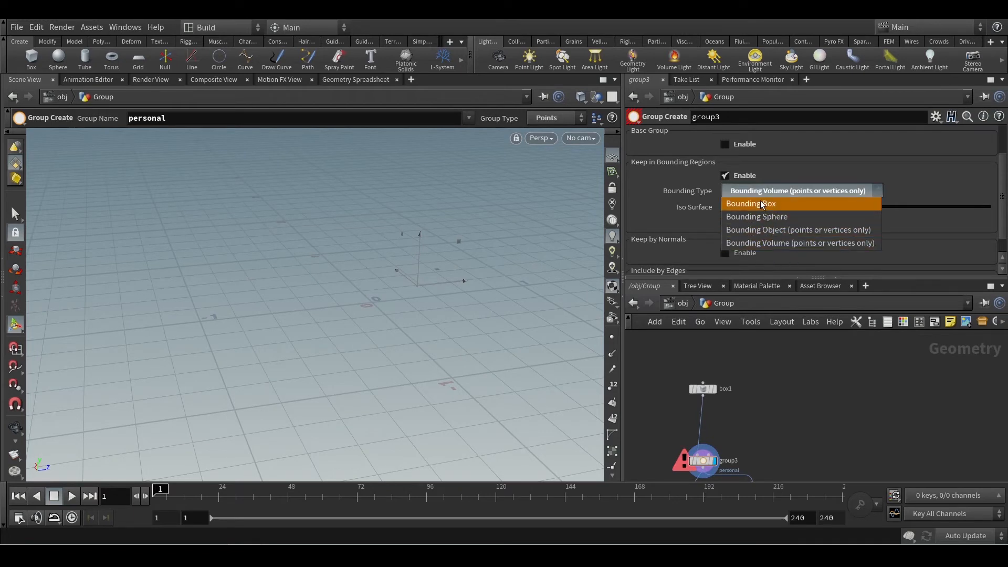
left_click(727, 177)
left_click(733, 177)
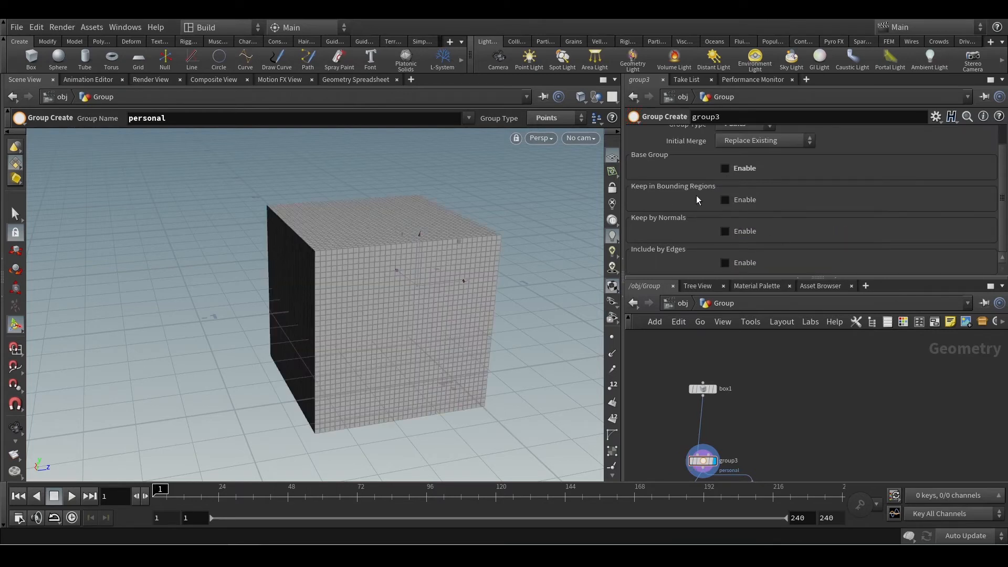
Change group3's group type to Primitives.
scroll(789, 200, "up", 1)
left_click(741, 151)
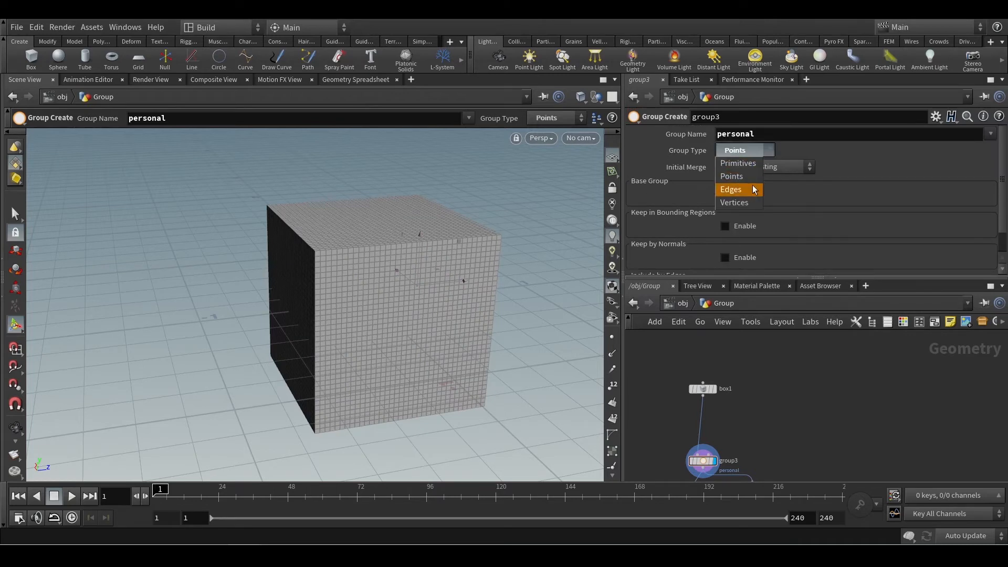
left_click(744, 164)
Enable Keep by Normals on group3 and inspect the grouped primitives around a corner of the box.
scroll(789, 235, "down", 1)
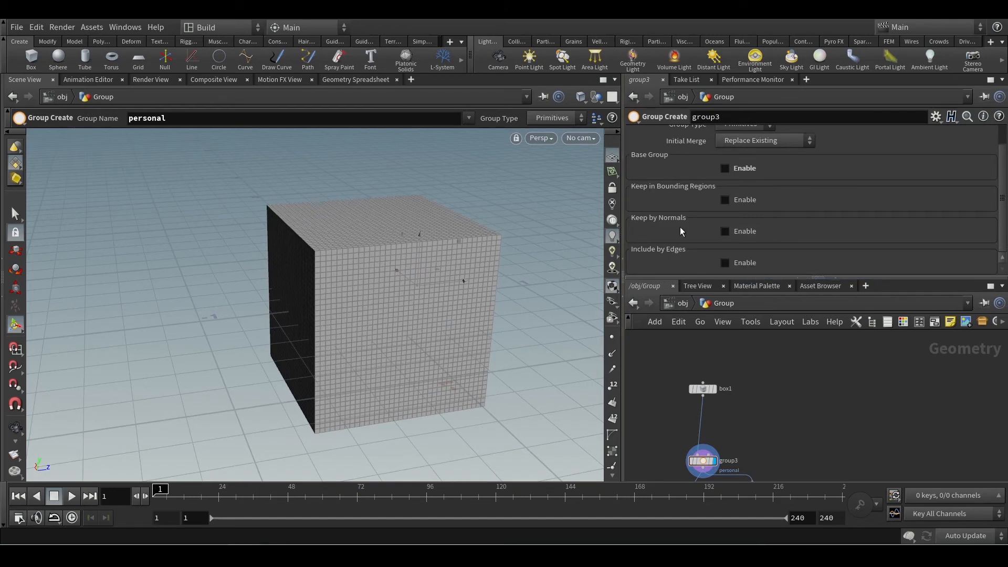
left_click(725, 235)
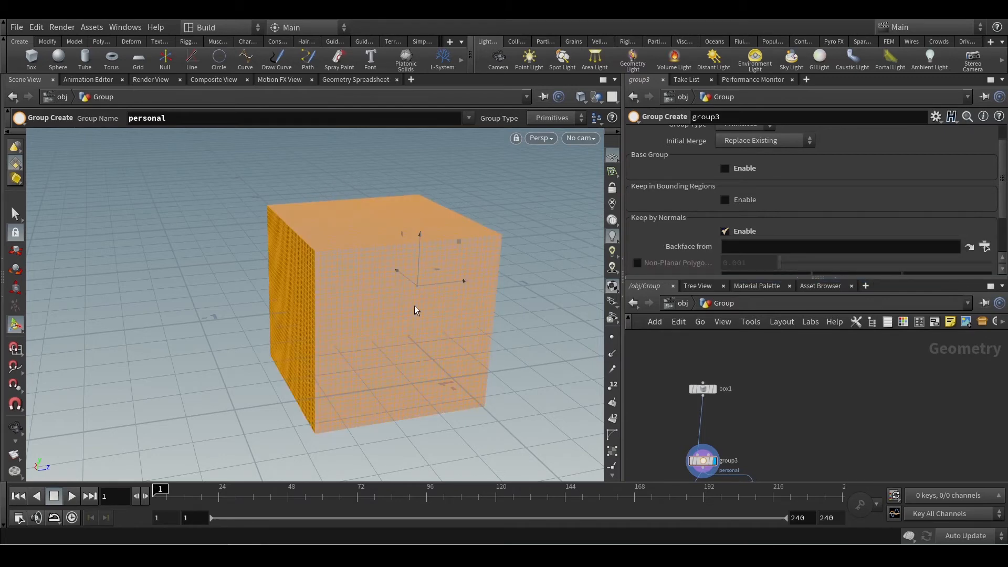
left_click_drag(414, 311, 245, 275, "alt")
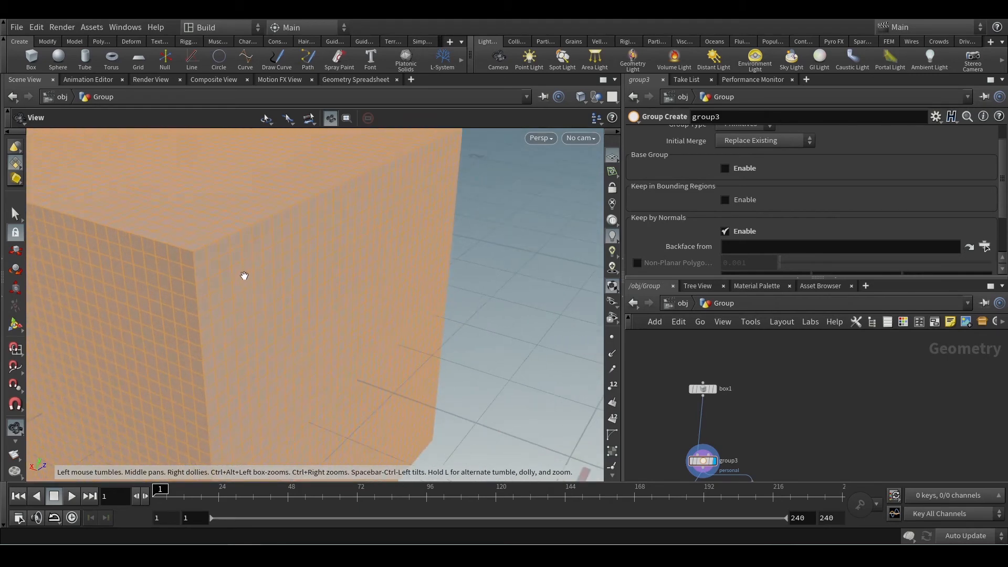
key("Return")
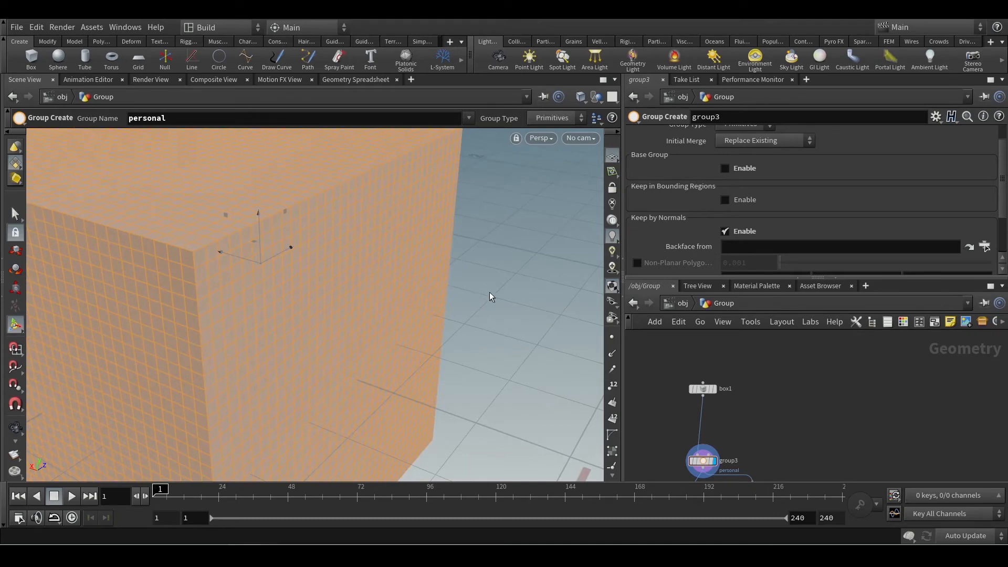
Select a single polygon near the box's upper corner in the viewport.
key("s")
scroll(490, 294, "down", 5)
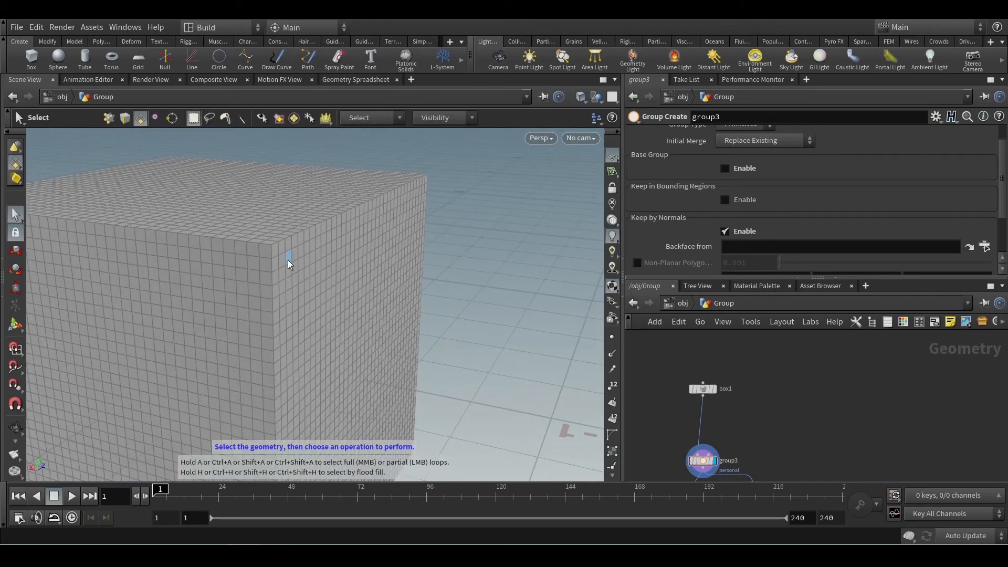
key("Escape")
scroll(290, 258, "up", 4)
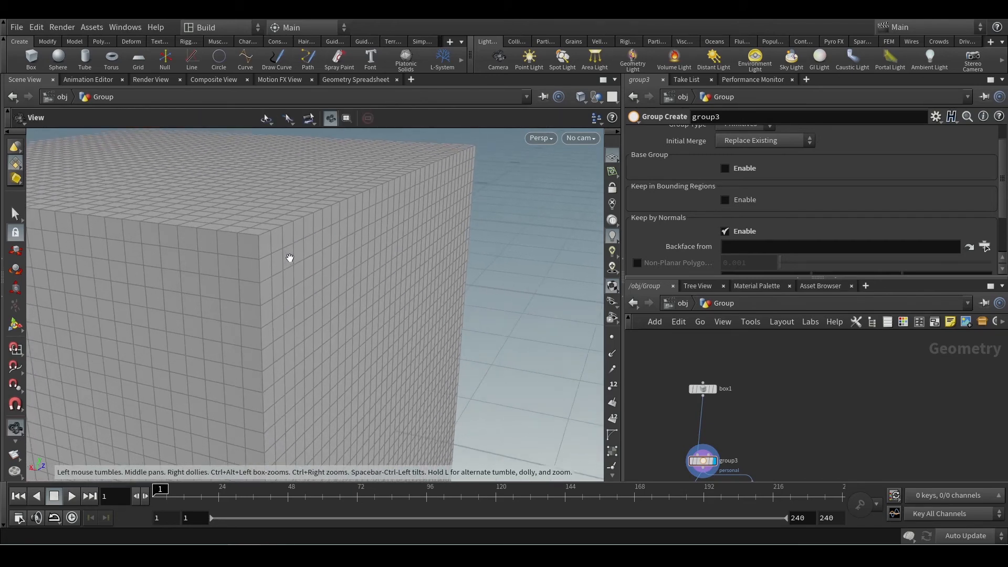
key("s")
left_click(292, 256)
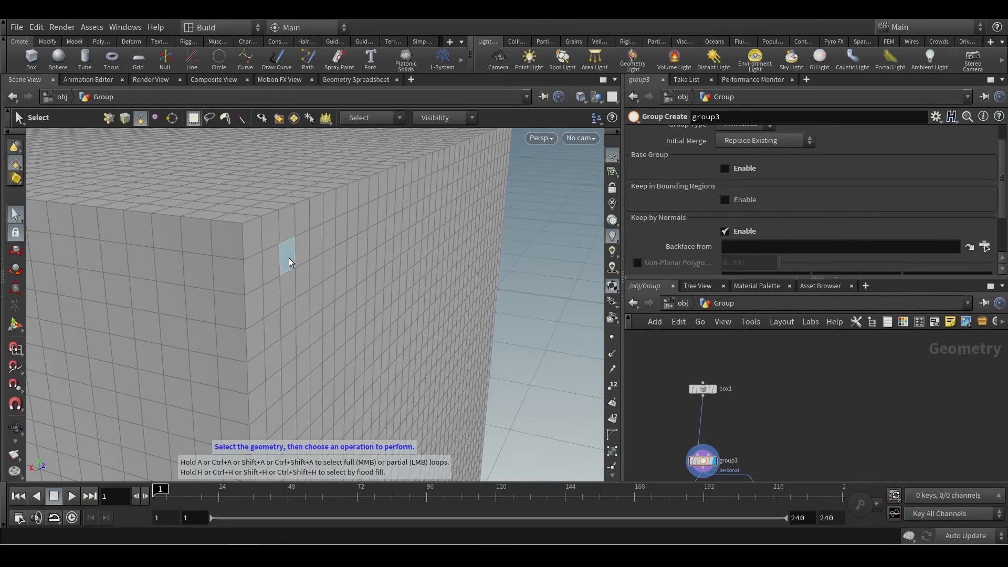
left_click(289, 260)
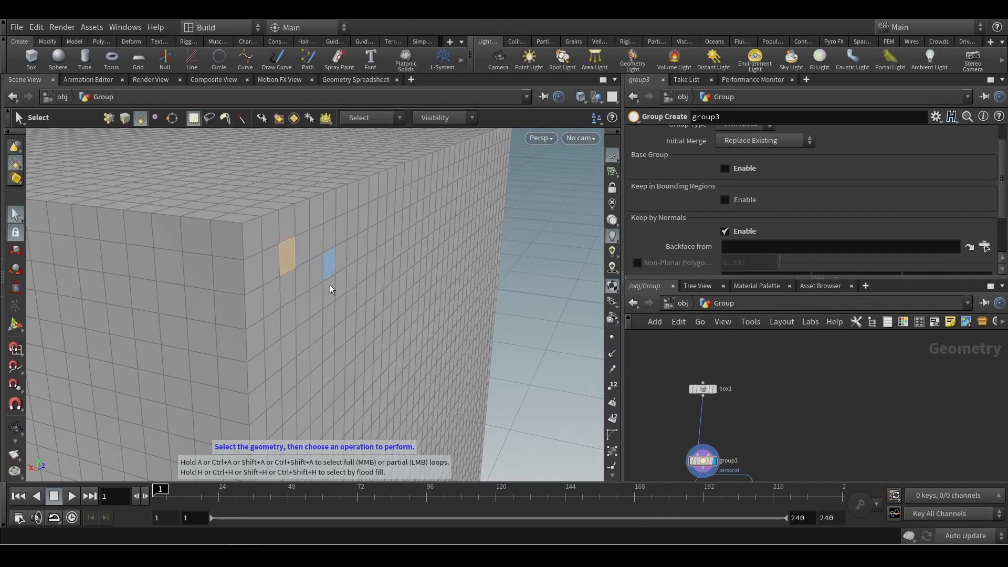
mouse_move(289, 253)
left_mouse_down()
mouse_move(435, 269)
mouse_move(428, 287)
left_mouse_up()
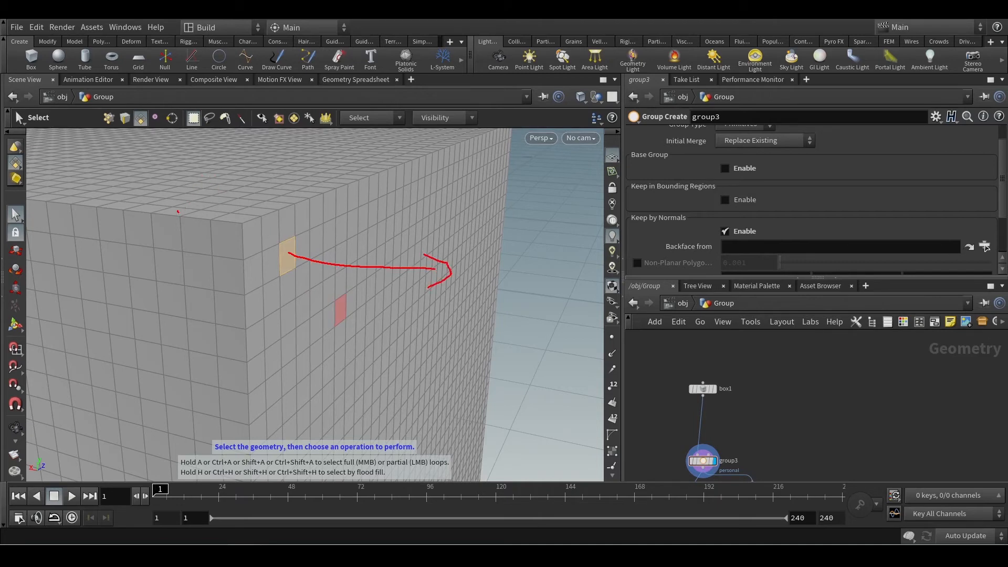
mouse_move(178, 211)
left_mouse_down()
mouse_move(176, 164)
mouse_move(189, 174)
left_mouse_up()
mouse_move(177, 306)
left_mouse_down()
mouse_move(95, 368)
mouse_move(142, 379)
left_mouse_up()
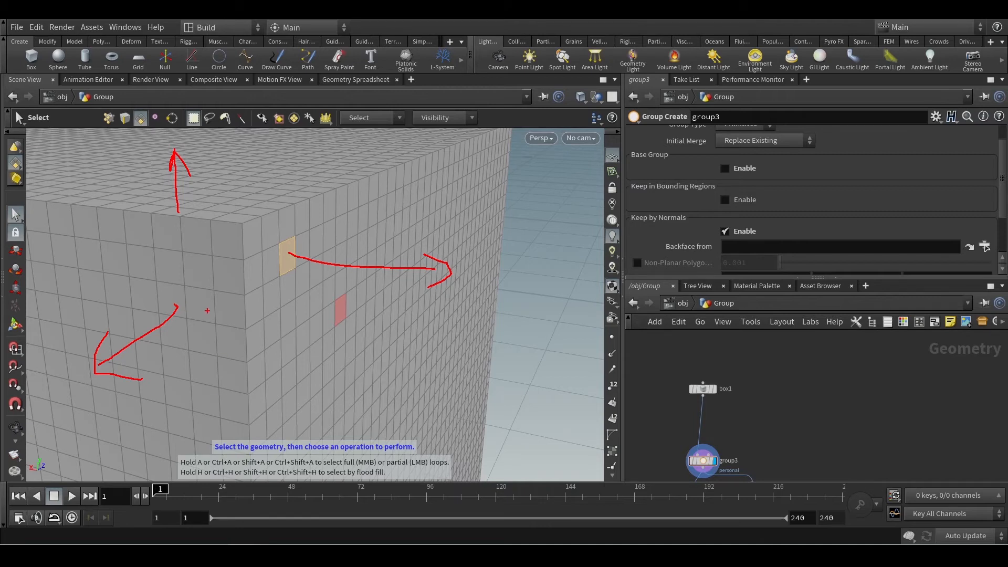
key("Escape")
key("Escape")
scroll(317, 277, "down", 6)
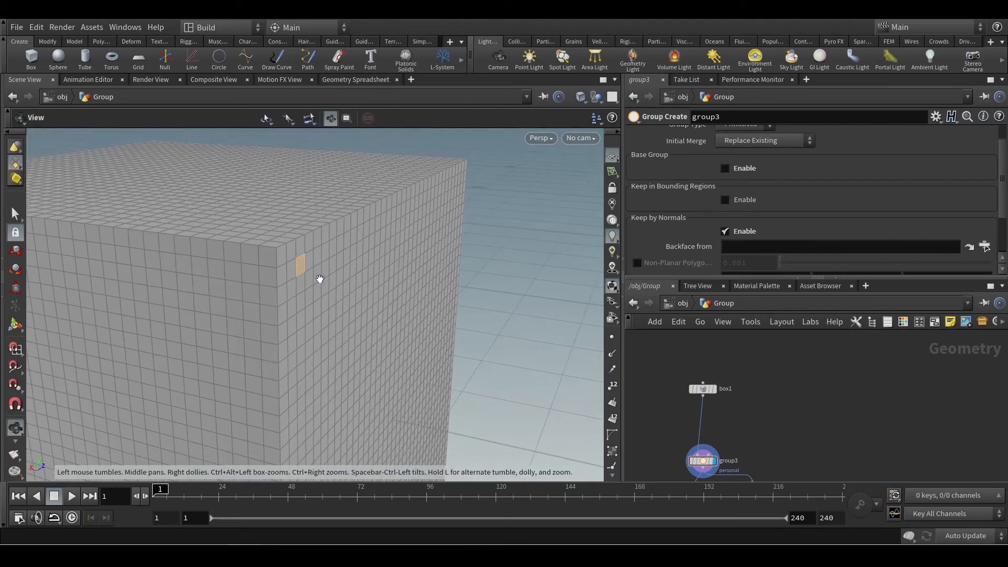
Turn on the display of normals in the viewport for the box geometry.
left_click_drag(326, 298, 241, 332)
key("s")
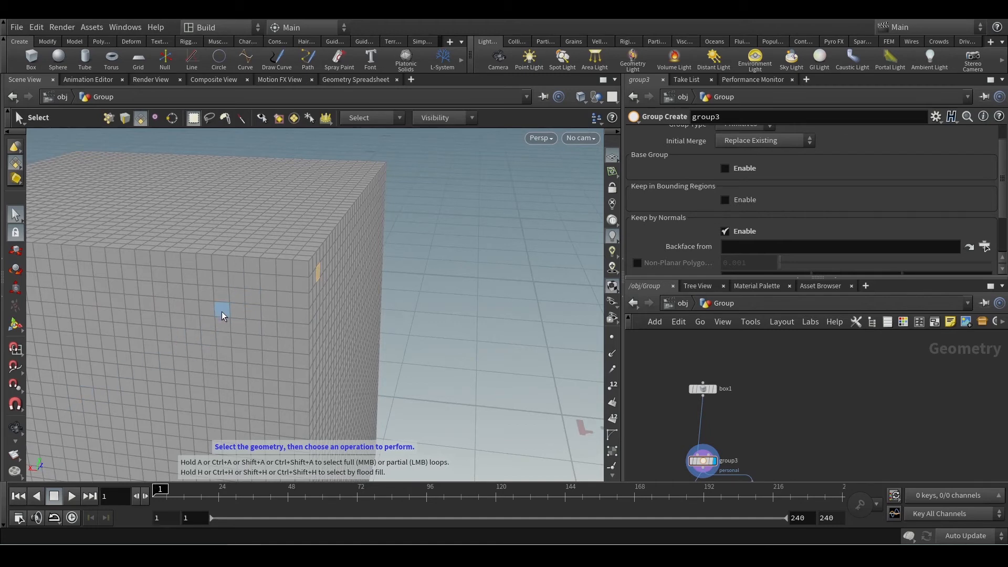
key("Escape")
left_click_drag(211, 354, 270, 336)
key("s")
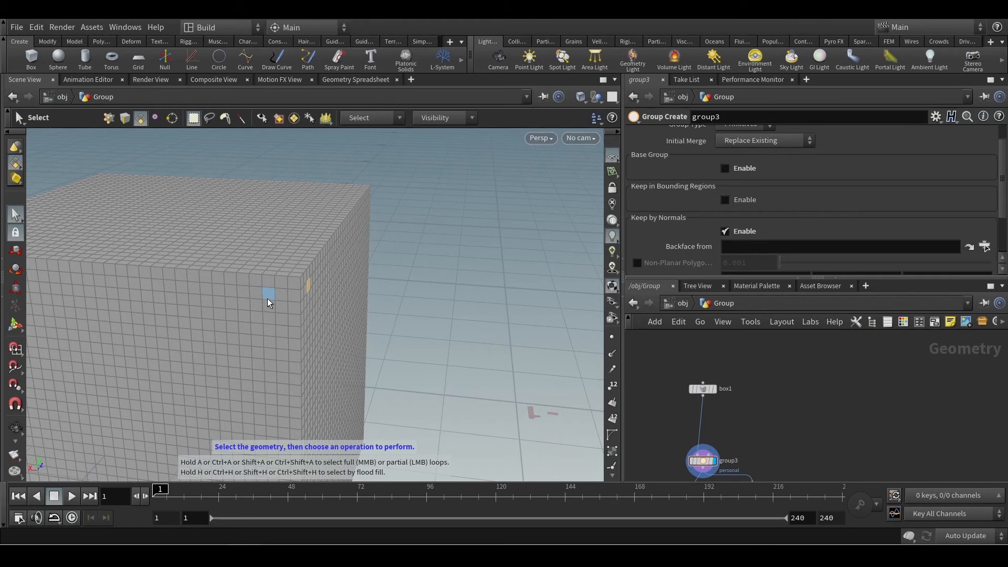
left_click(611, 362)
Examine the directions of the normals around the selected polygon near the box's upper corner.
left_click_drag(363, 351, 292, 333, "alt")
scroll(354, 338, "down", 5)
scroll(258, 301, "up", 8)
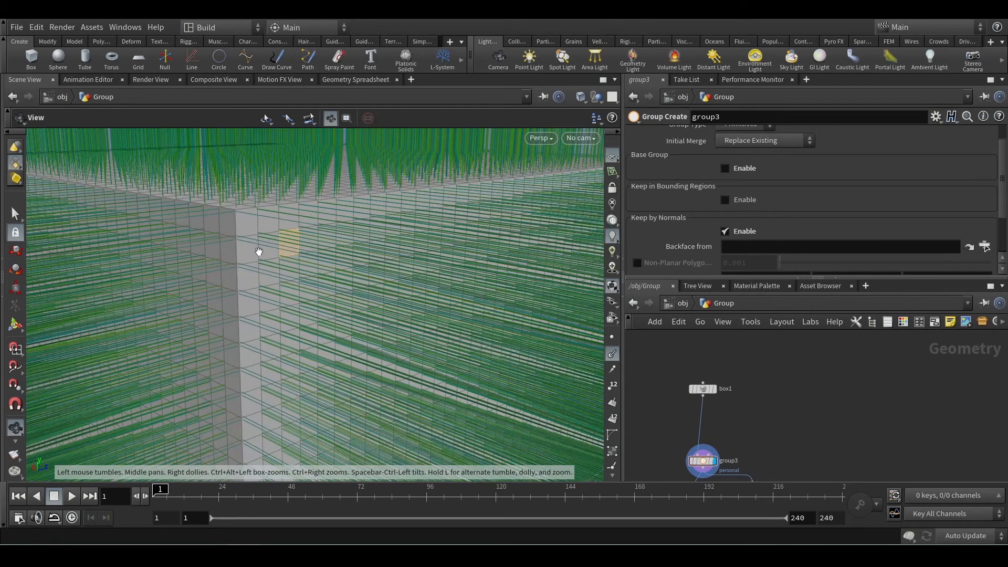
key("s")
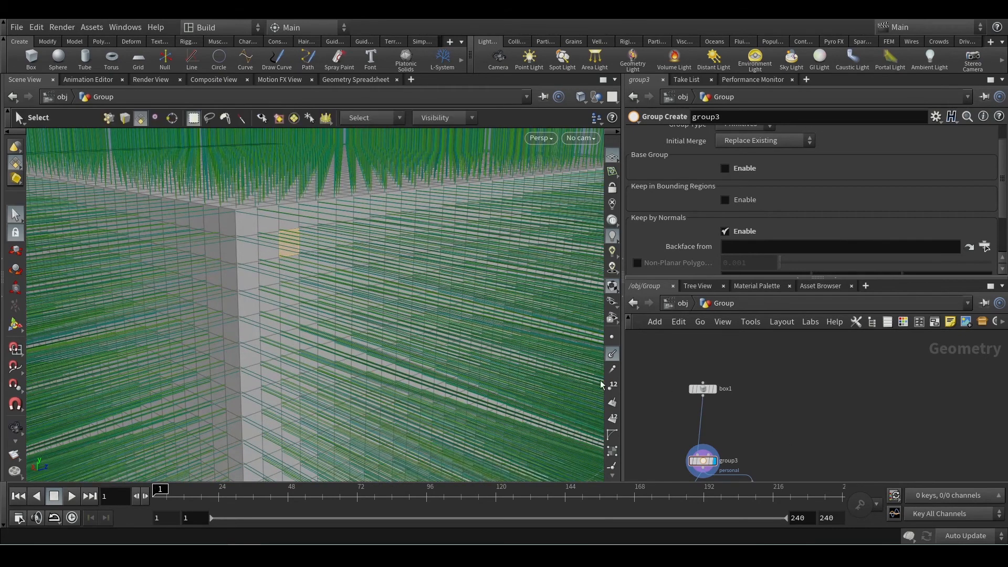
key("Escape")
scroll(244, 243, "up", 6)
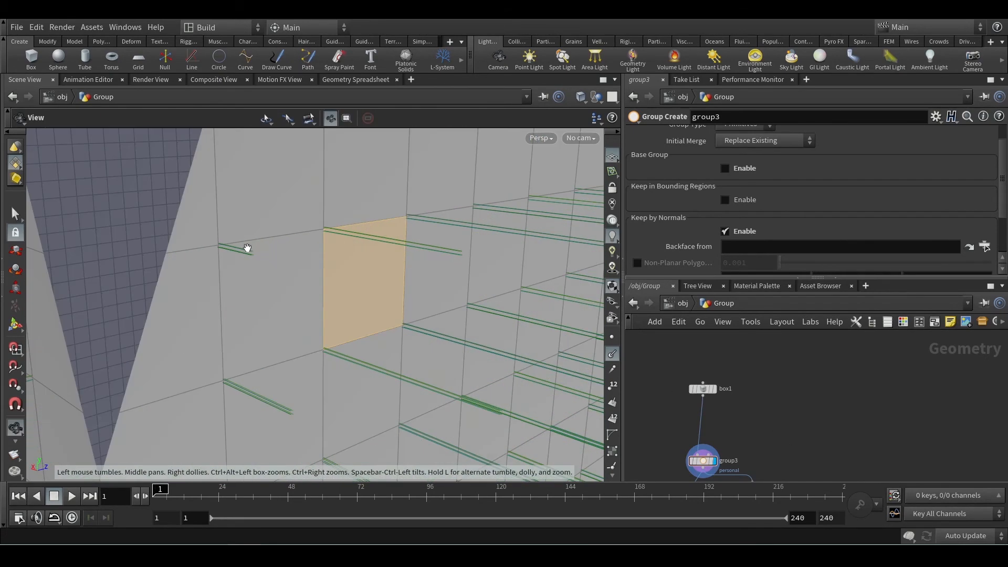
scroll(247, 248, "down", 4)
key("s")
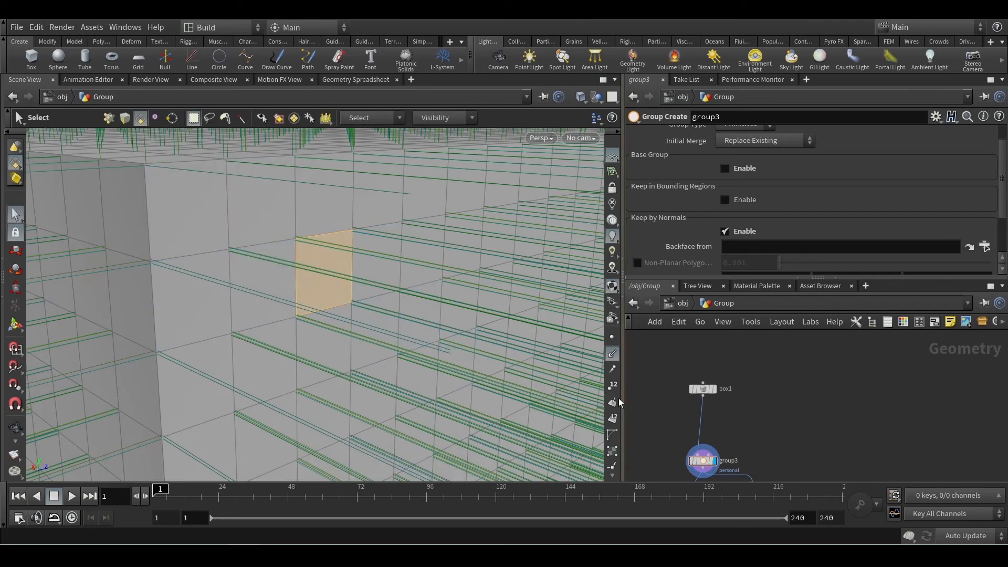
key("Escape")
scroll(229, 251, "up", 5)
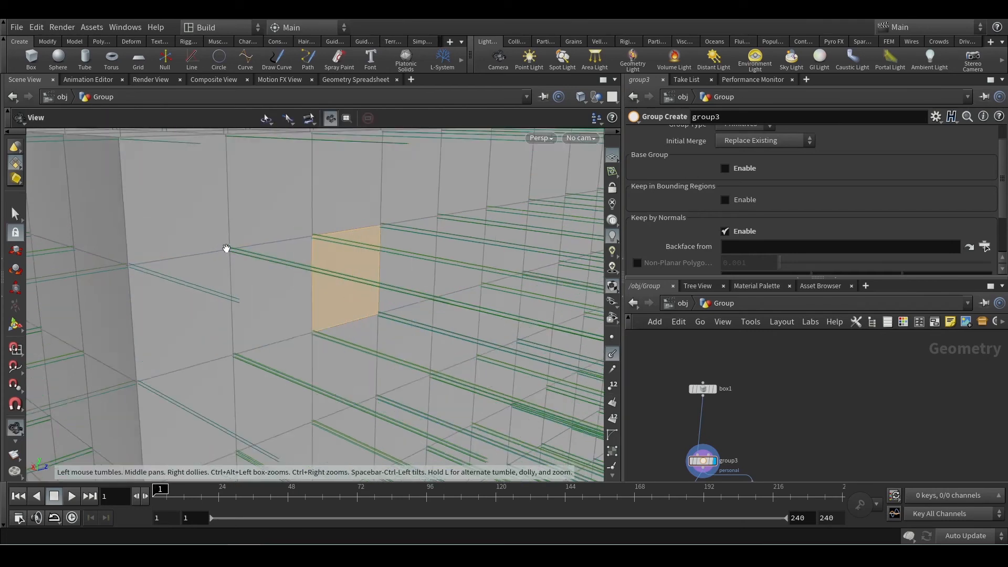
scroll(238, 257, "down", 3)
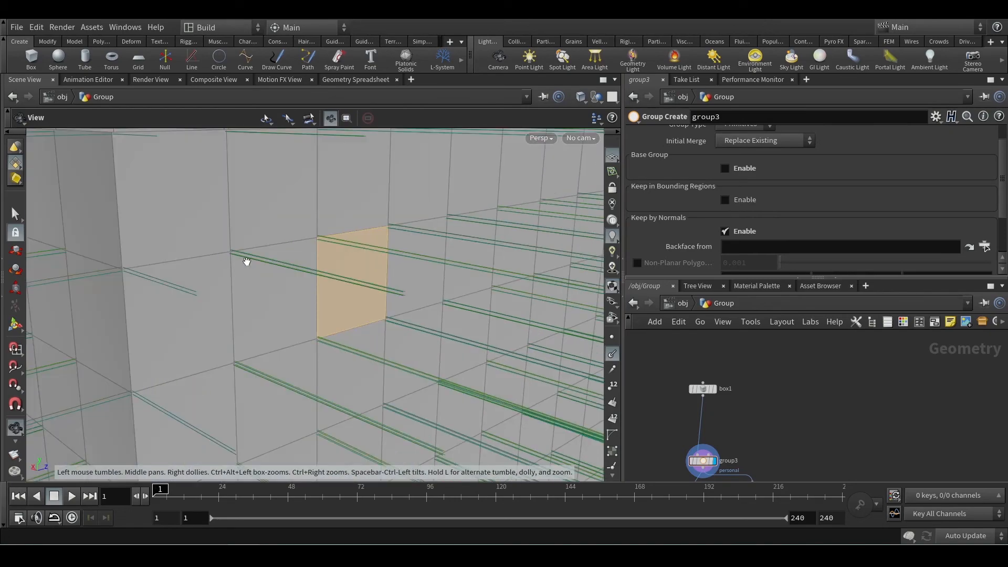
scroll(246, 261, "down", 5)
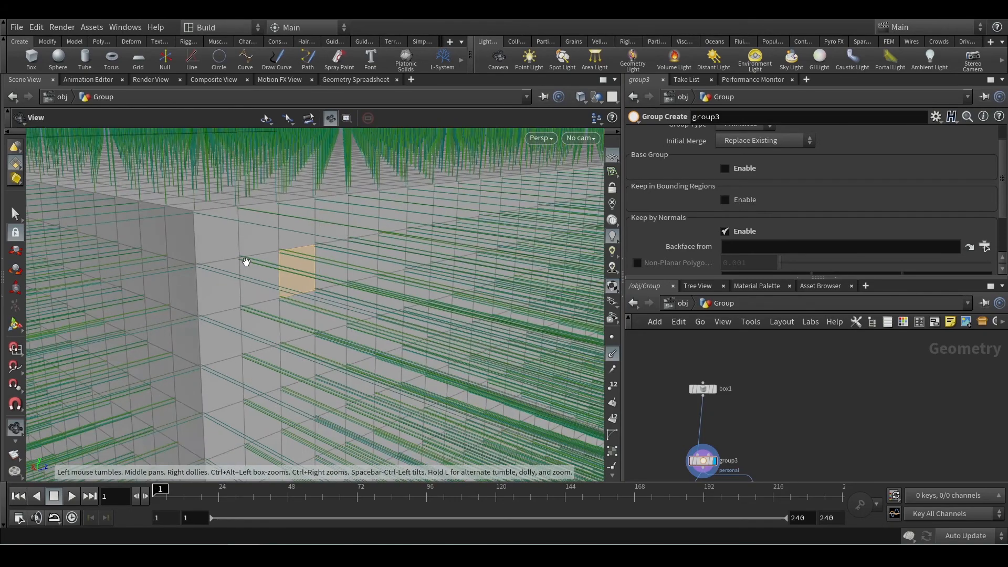
scroll(255, 268, "down", 8)
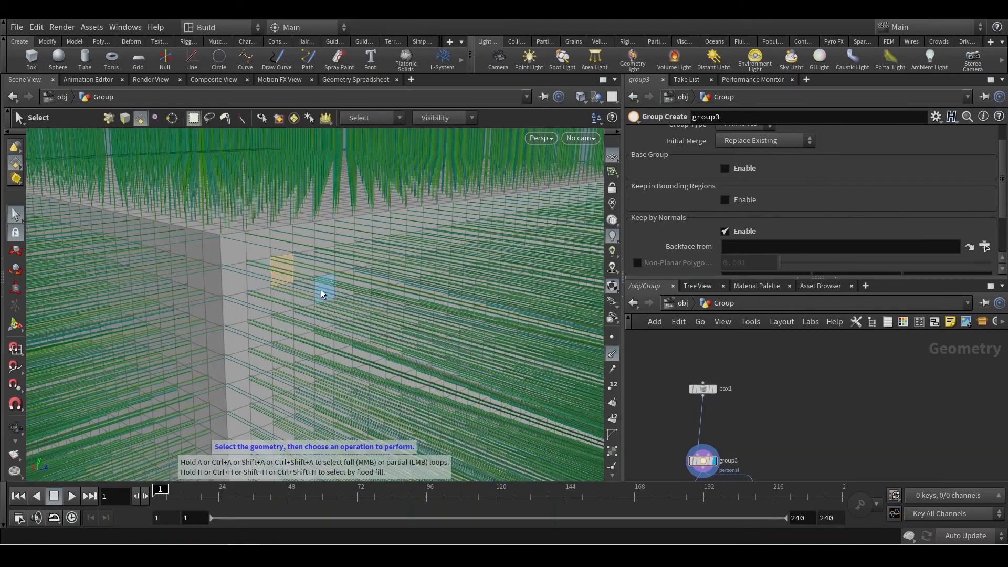
key("Escape")
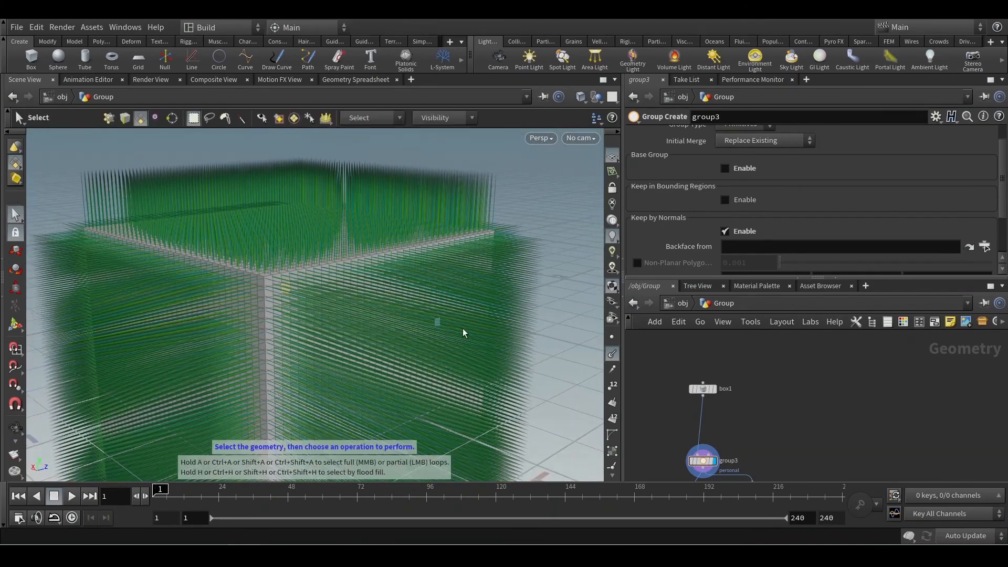
Add a Sphere node beside box1, wire it into group3 in place of the box, and display it.
key("Tab")
type("sphere")
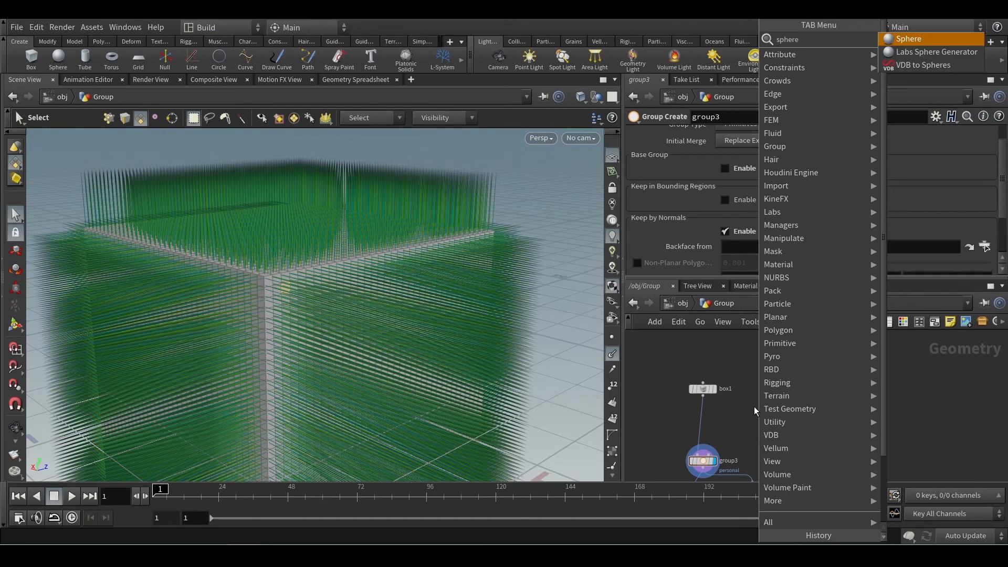
key("Return")
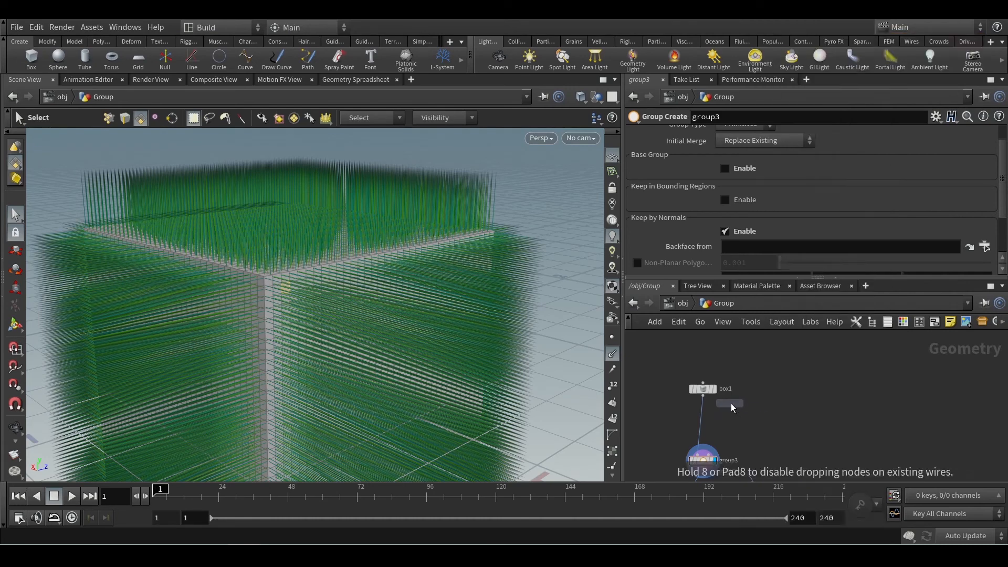
left_click(732, 403)
left_click_drag(701, 415, 747, 405)
key("h")
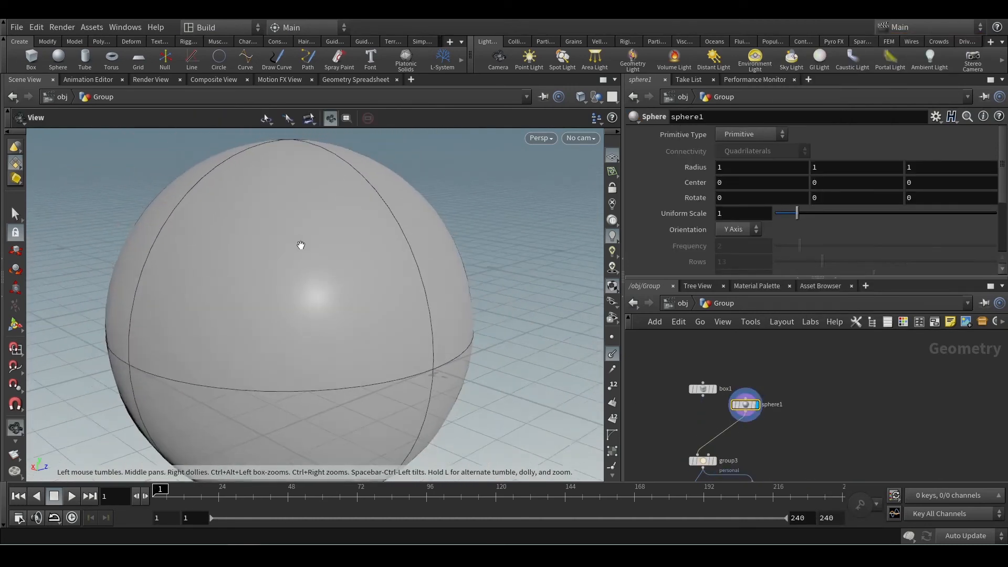
Set sphere1's primitive type to Polygon Mesh.
left_click(758, 135)
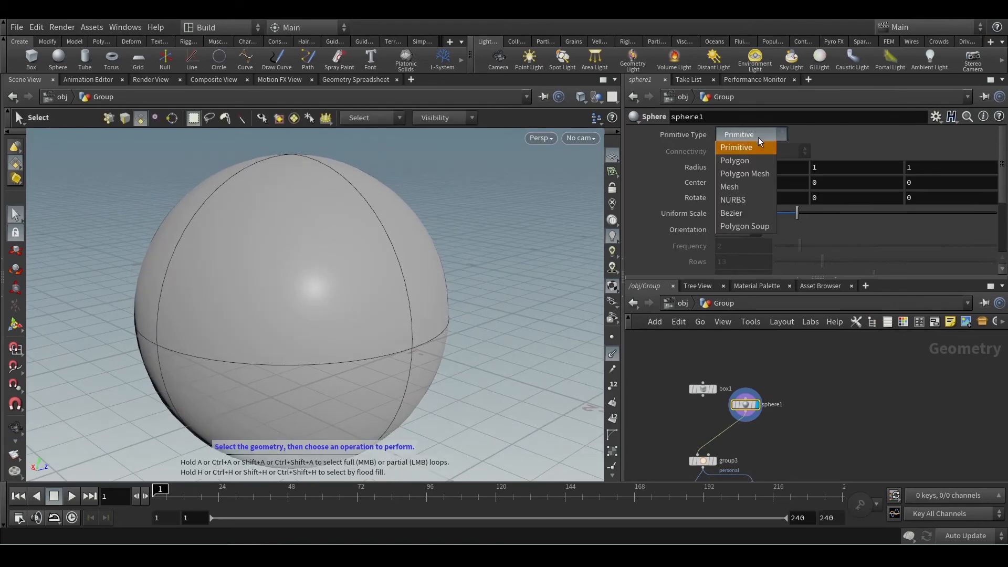
left_click(754, 173)
key("Escape")
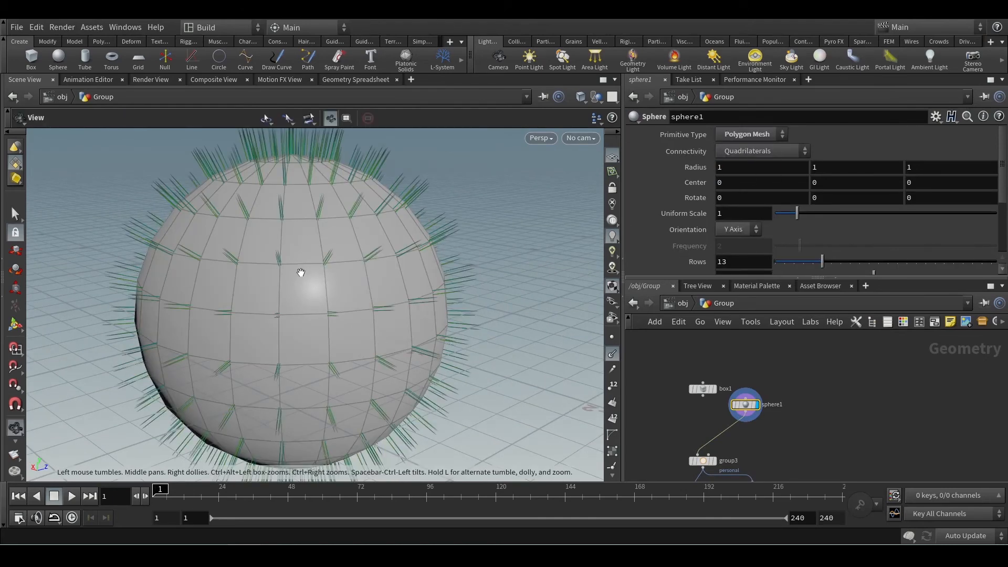
Examine how the normals point outward along the side of the sphere.
left_click_drag(299, 272, 153, 275)
scroll(364, 282, "up", 5)
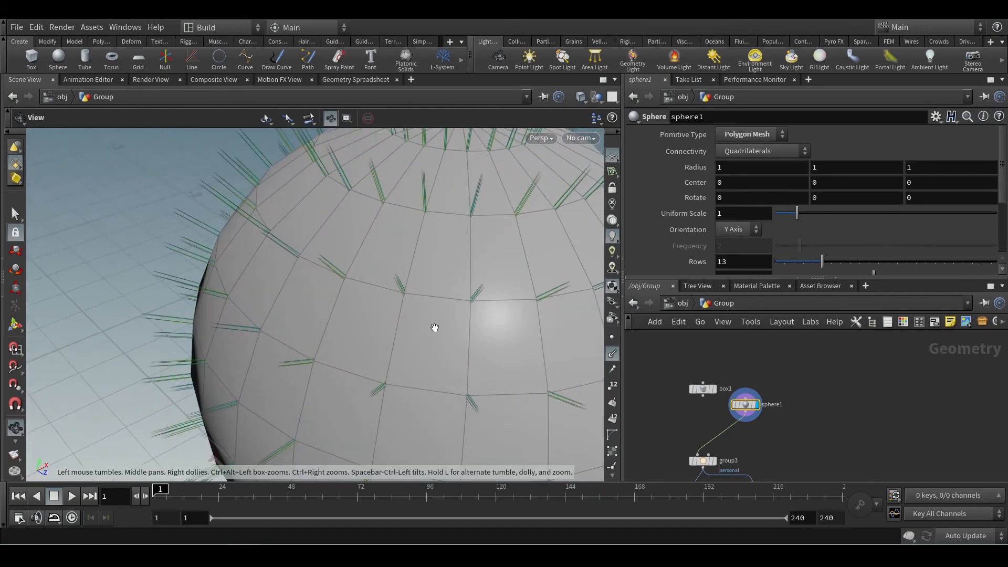
left_click_drag(434, 329, 301, 304)
key("s")
key("Escape")
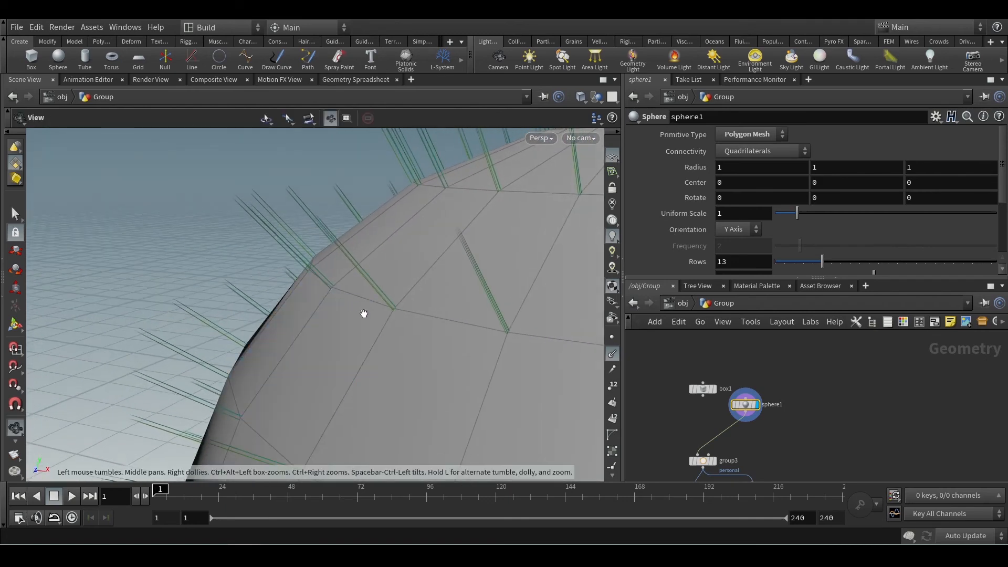
left_click_drag(362, 313, 480, 371)
scroll(403, 302, "up", 4)
scroll(391, 303, "up", 3)
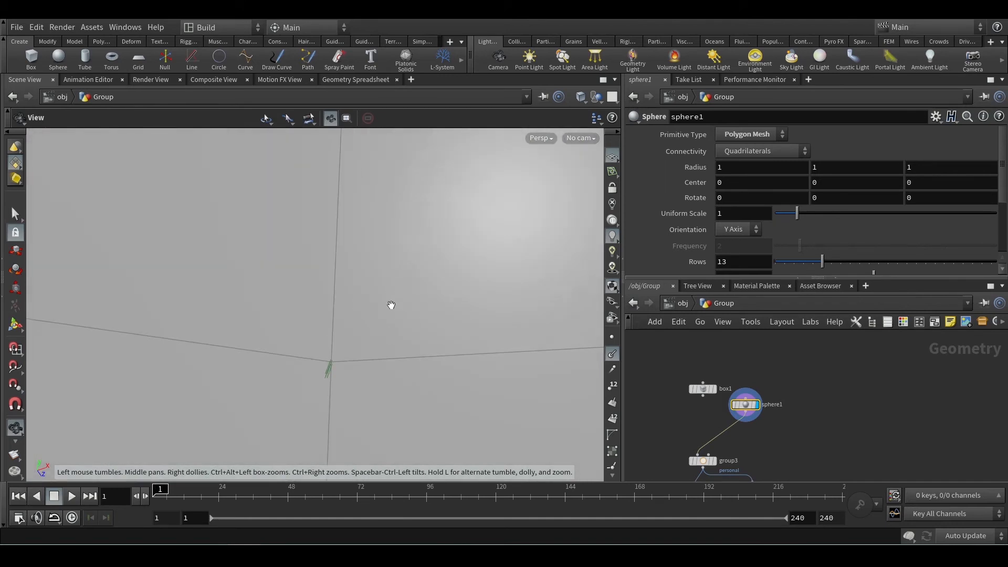
Pick a sphere polygon and inspect the normal at its corner point, leaving no polygon selected.
middle_click_drag(376, 324, 376, 253)
key("s")
left_click(385, 293)
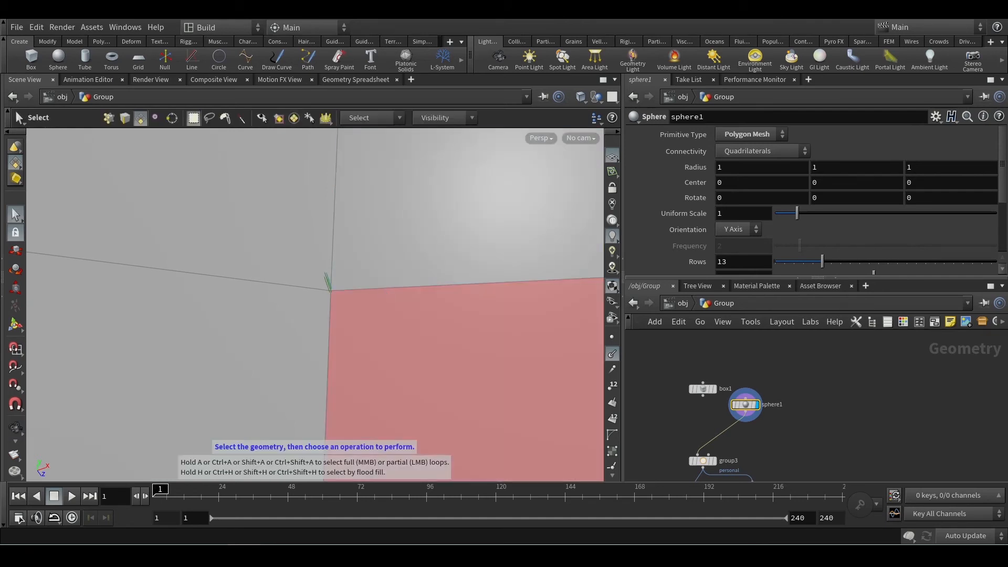
mouse_move(326, 271)
left_mouse_down()
mouse_move(329, 289)
mouse_move(312, 276)
left_mouse_up()
key("Escape")
key("Escape")
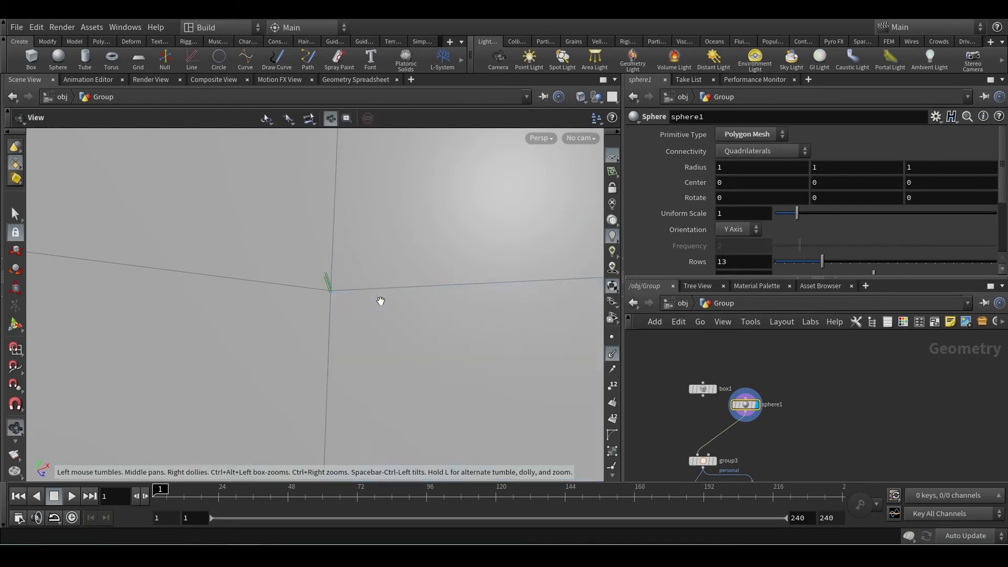
scroll(382, 304, "down", 3)
scroll(381, 304, "down", 10)
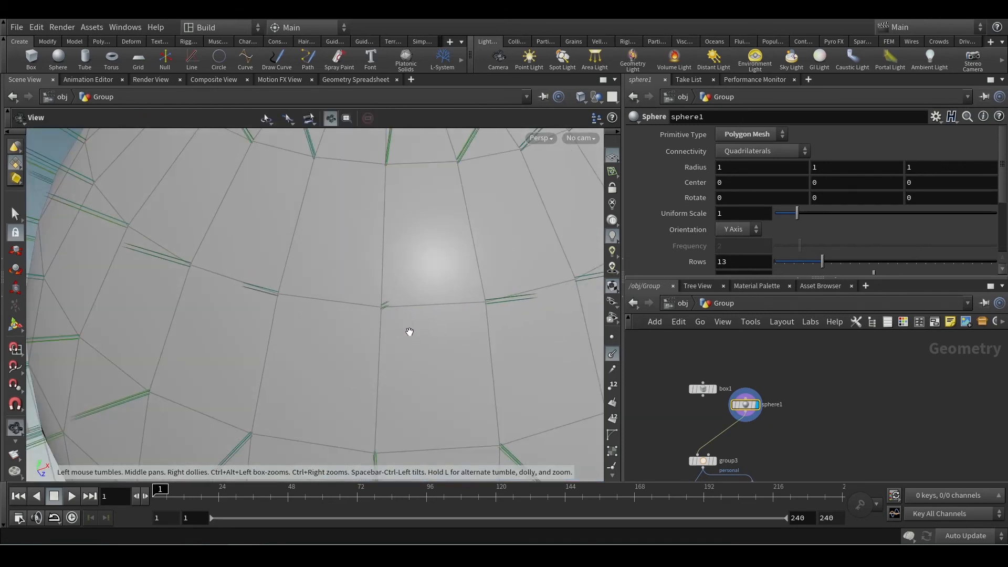
Examine the normals along the sphere's silhouette and around its top pole.
left_click_drag(322, 334, 367, 306)
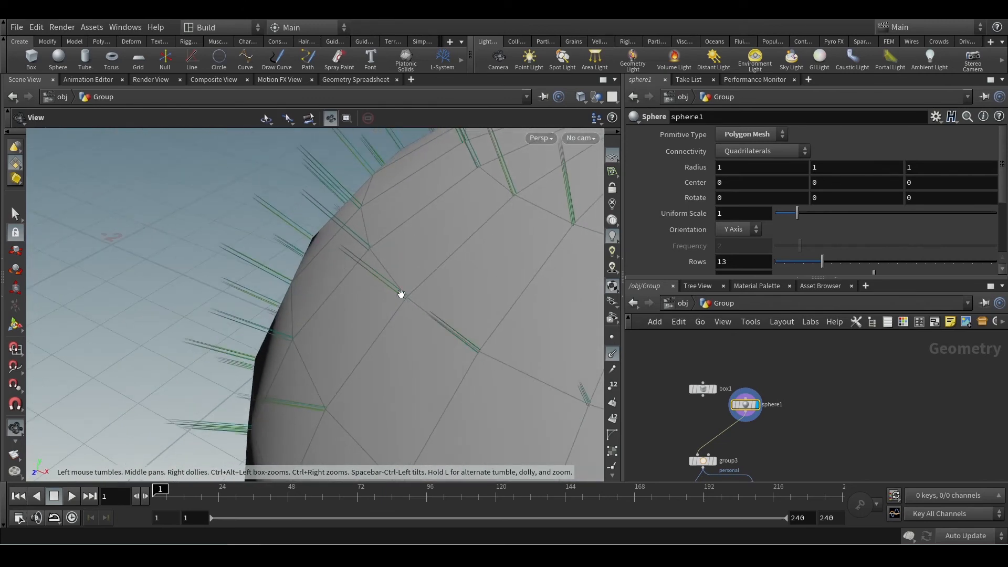
key("s")
key("Escape")
scroll(398, 310, "down", 6)
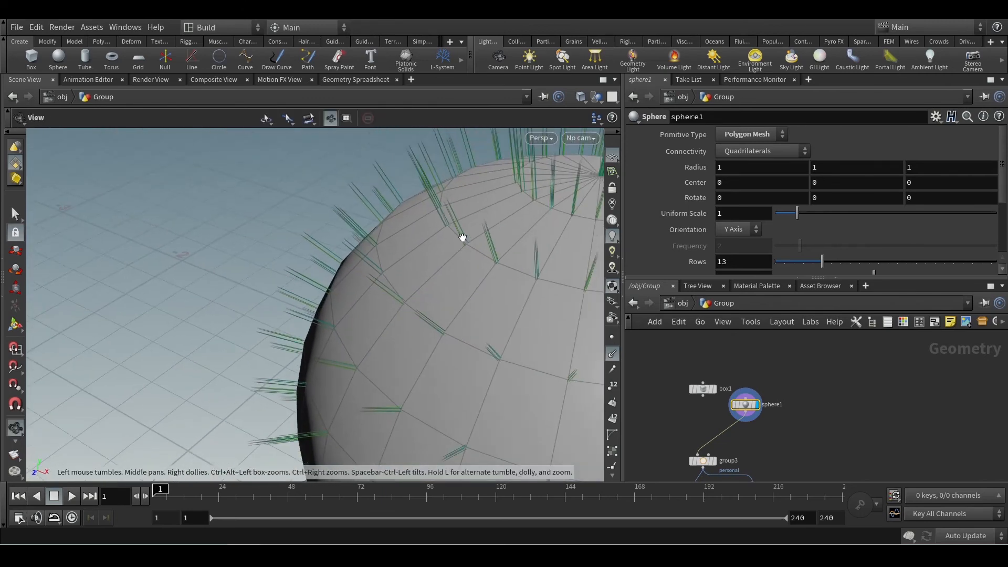
middle_click_drag(493, 227, 256, 318)
mouse_move(360, 315)
left_mouse_down()
mouse_move(387, 300)
mouse_move(373, 319)
left_mouse_up()
key("s")
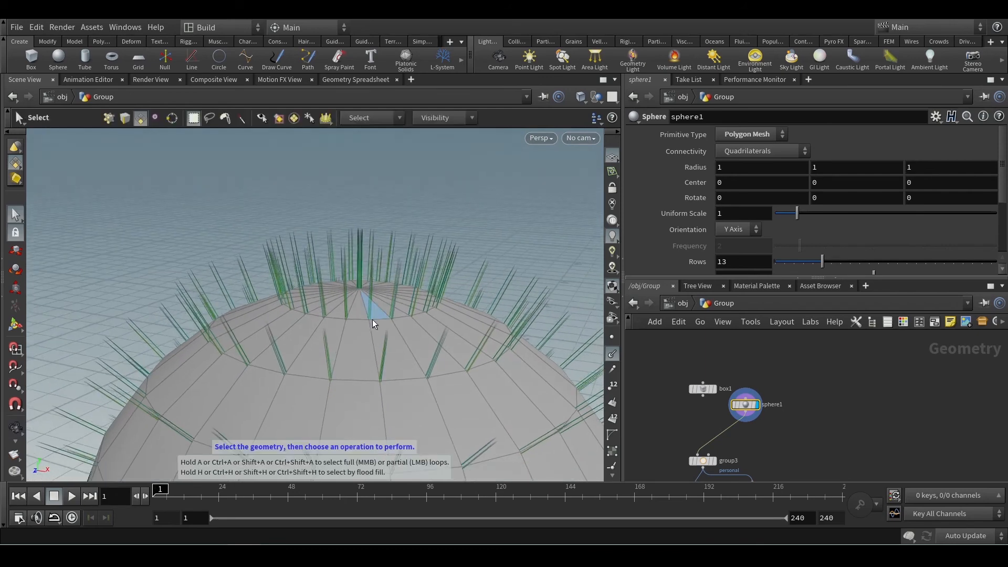
right_click_drag(387, 310, 389, 364, "alt")
left_click_drag(389, 364, 439, 395, "alt")
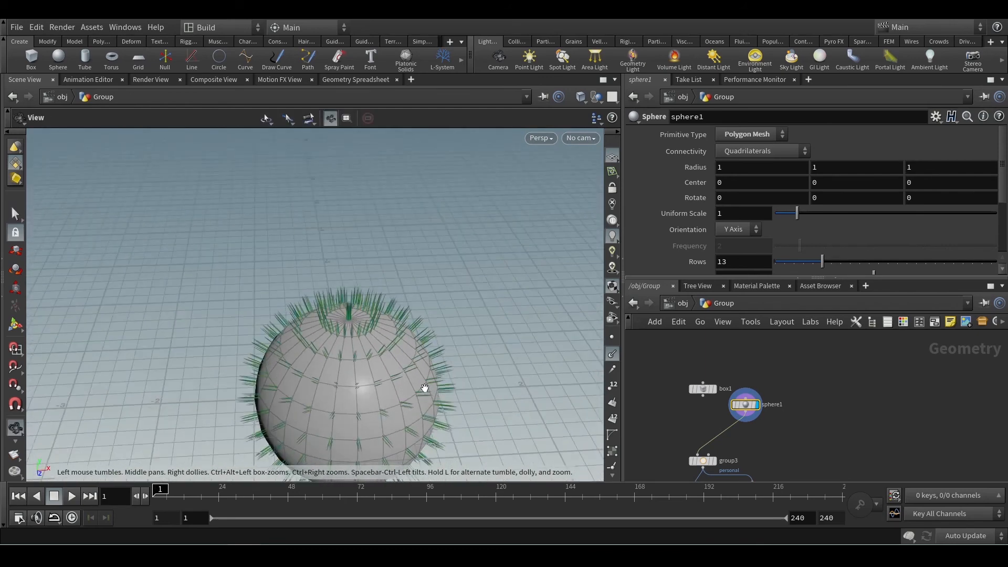
Compare the normal directions across the whole sphere from several viewing angles.
right_click_drag(425, 389, 380, 398, "alt")
scroll(382, 399, "up", 4)
middle_click_drag(383, 392, 335, 329)
scroll(315, 261, "up", 2)
scroll(314, 262, "up", 3)
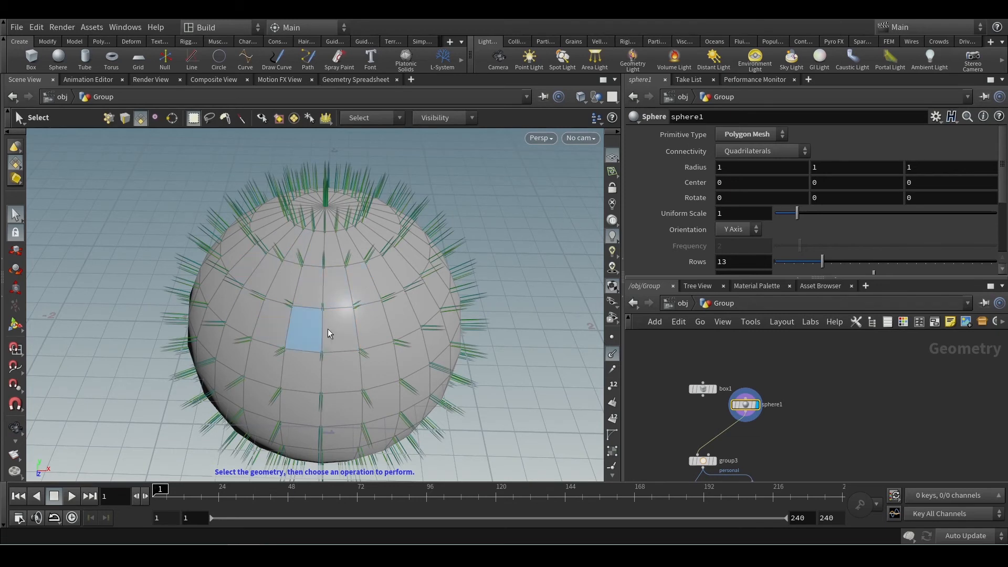
left_click(346, 300)
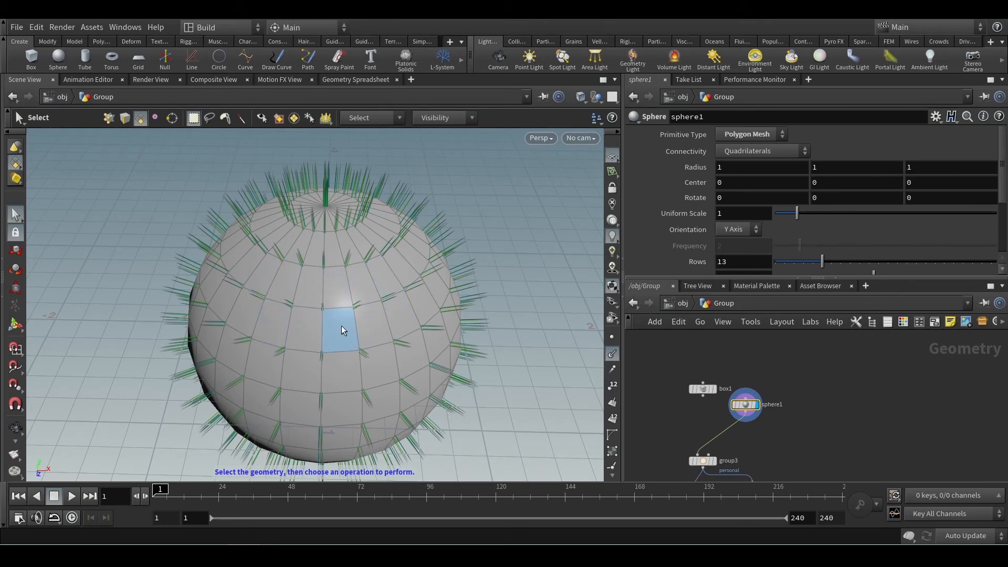
key("Escape")
mouse_move(341, 329)
left_mouse_down()
mouse_move(315, 305)
mouse_move(348, 311)
left_mouse_up()
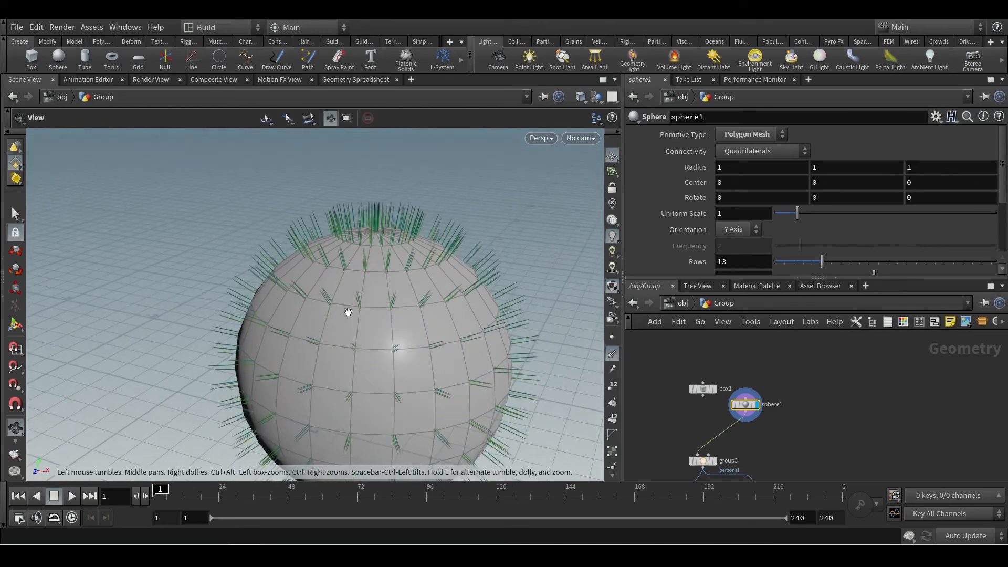
key("s")
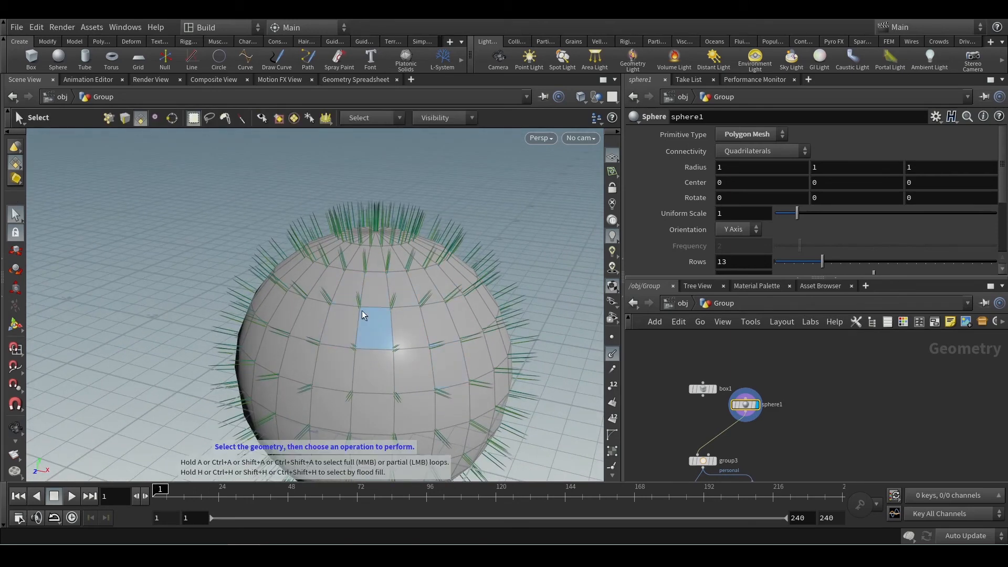
key("Escape")
left_click_drag(392, 315, 348, 313)
scroll(360, 308, "up", 3)
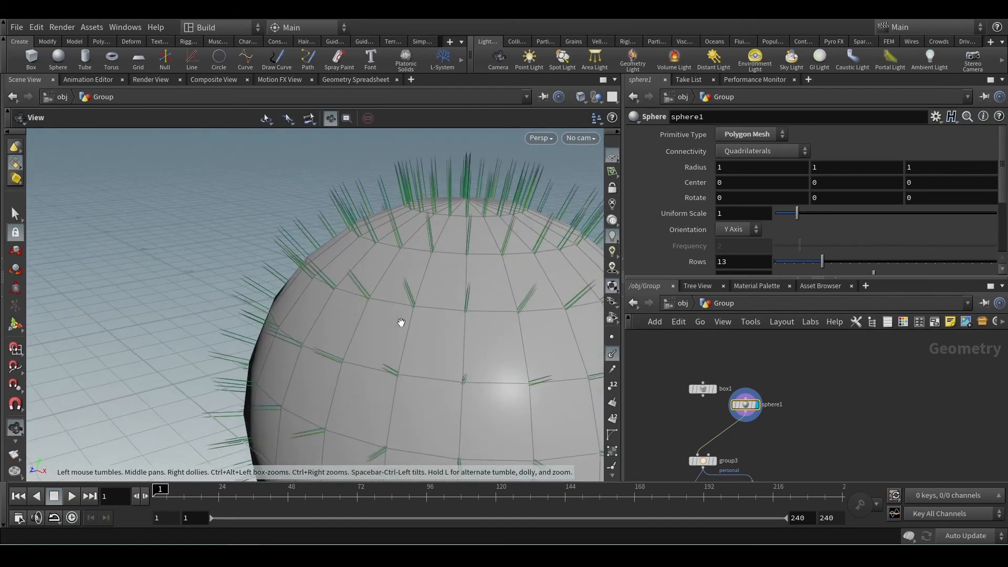
scroll(401, 322, "down", 5)
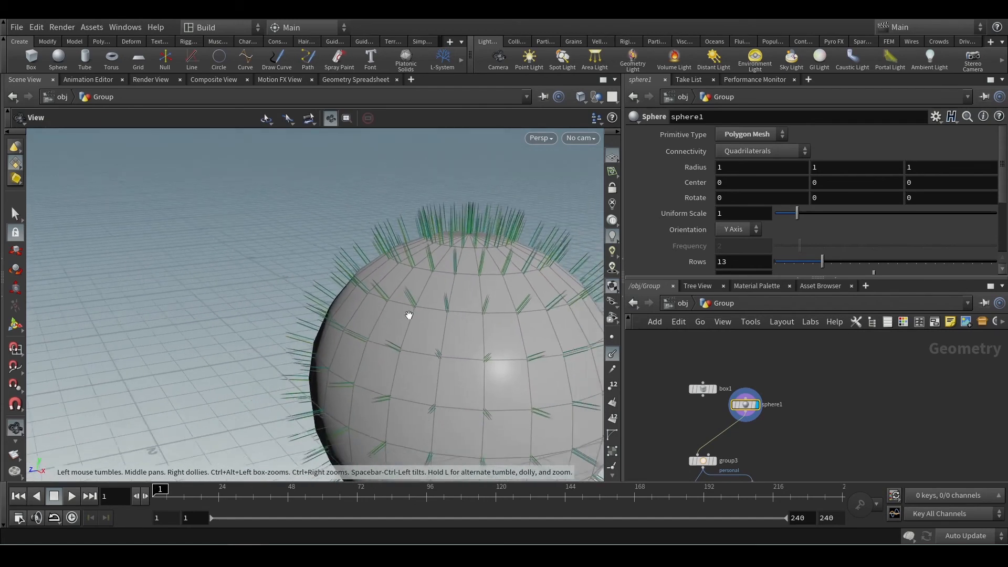
scroll(408, 315, "down", 1)
key("s")
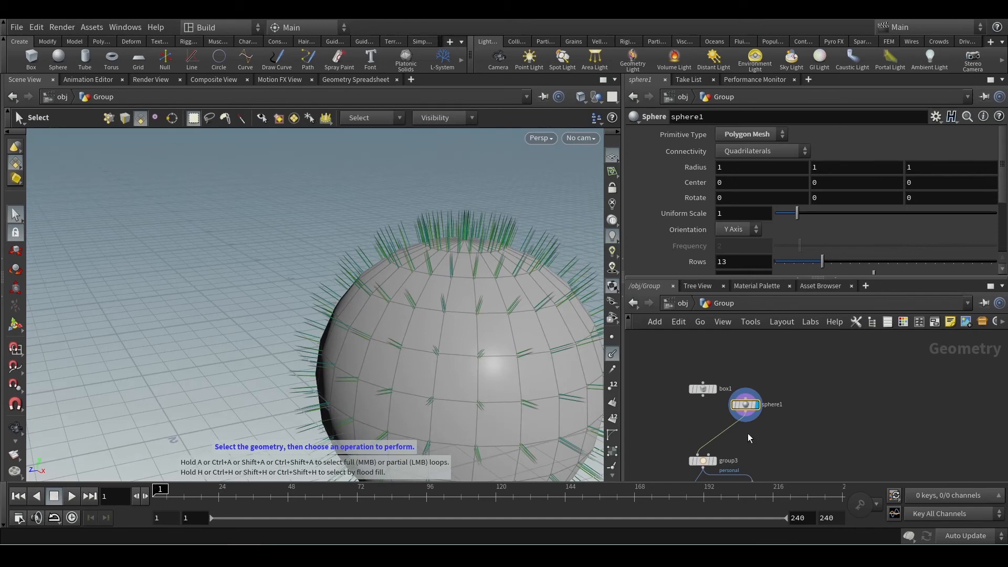
key("Escape")
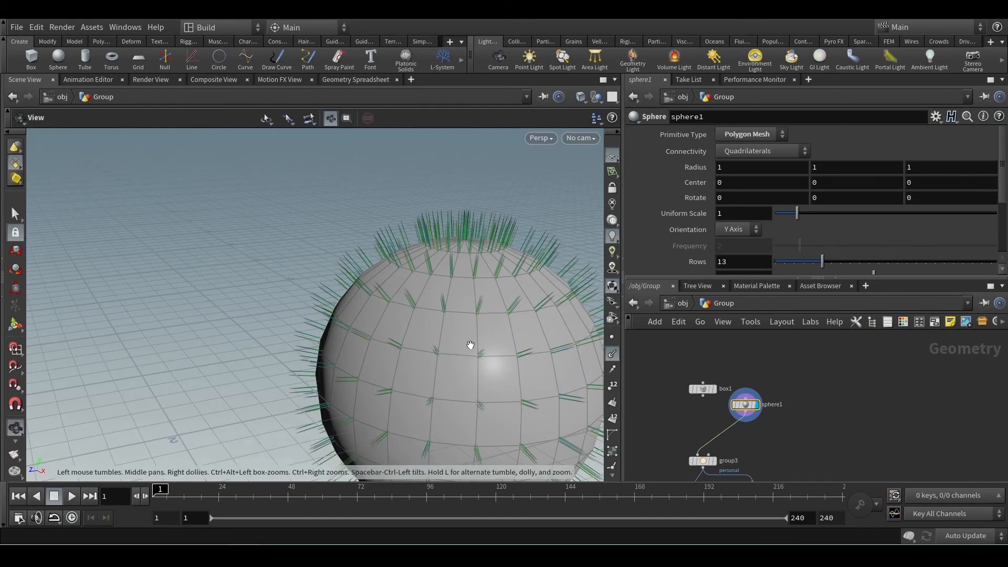
Move the group3 node directly beneath sphere1 and hide the normals in the viewport.
middle_click_drag(472, 344, 389, 307)
key("s")
left_click_drag(712, 458, 753, 433)
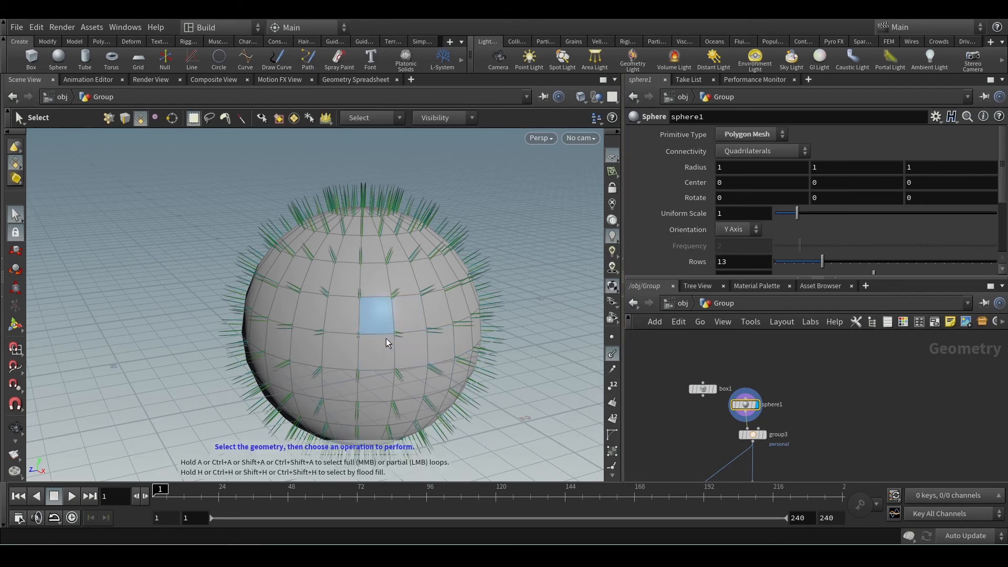
left_click(612, 353)
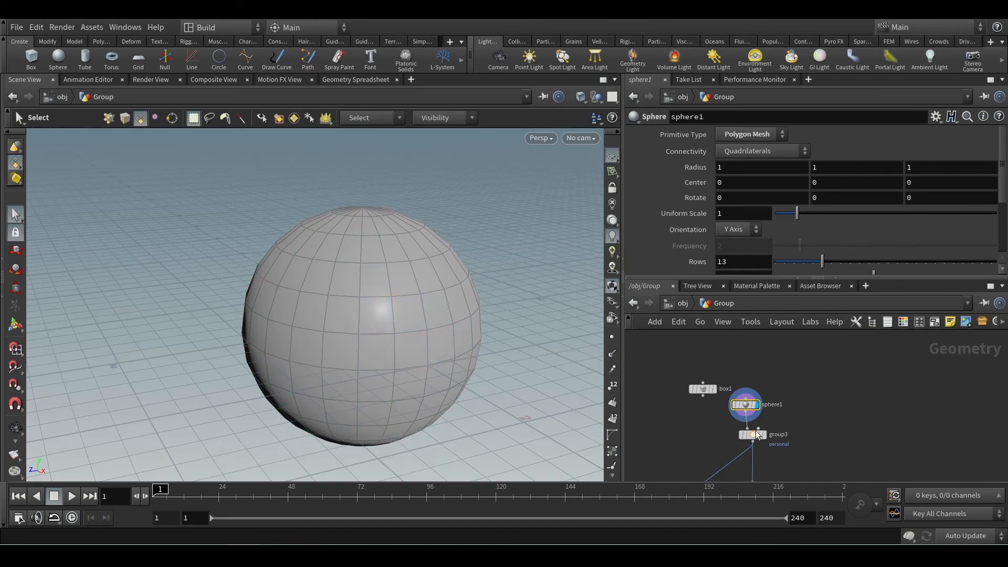
Try inserting a Normal node between sphere1 and group3, and delete that node again.
scroll(773, 427, "up", 2)
left_click_drag(737, 413, 778, 435)
key("Tab")
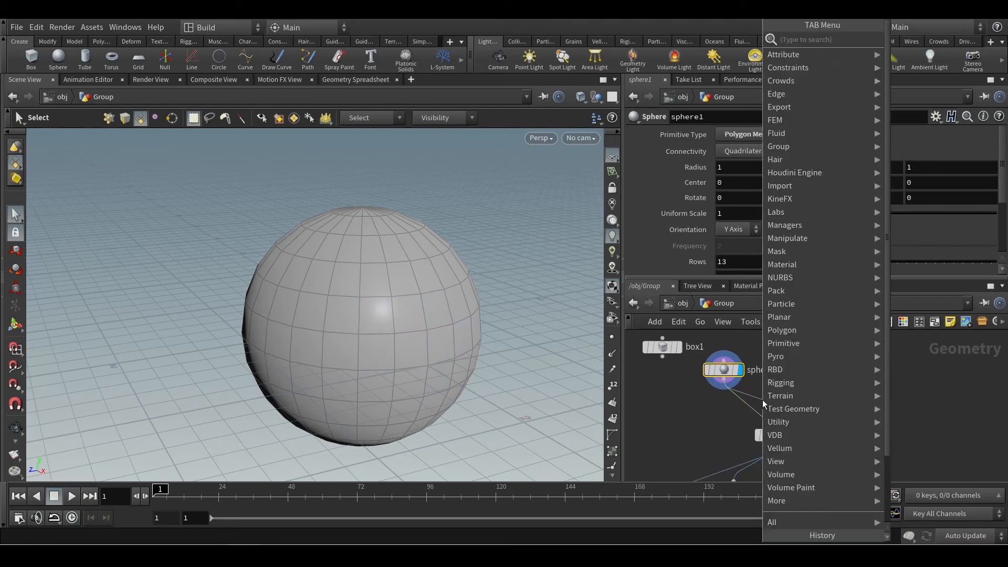
key("Escape")
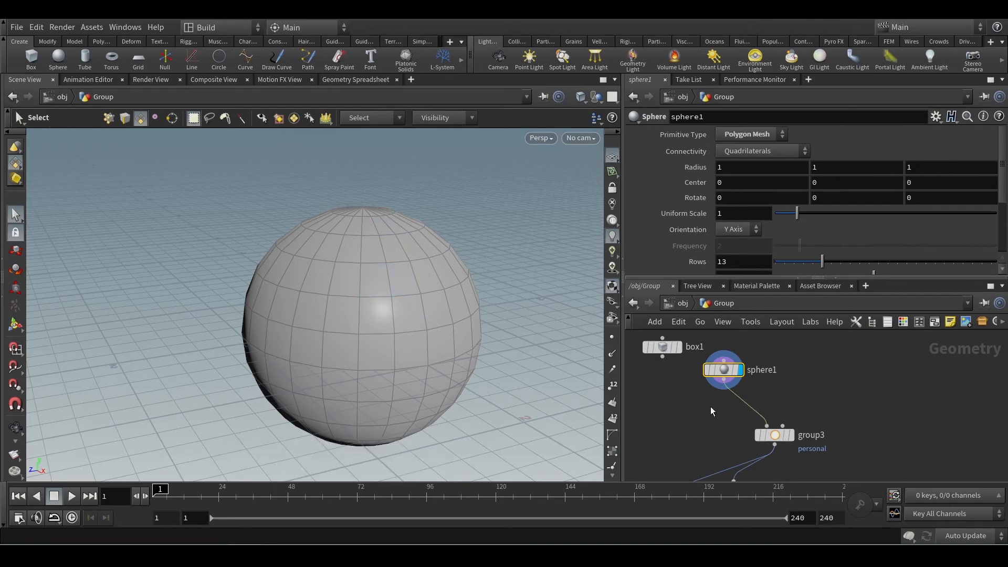
scroll(719, 405, "up", 2)
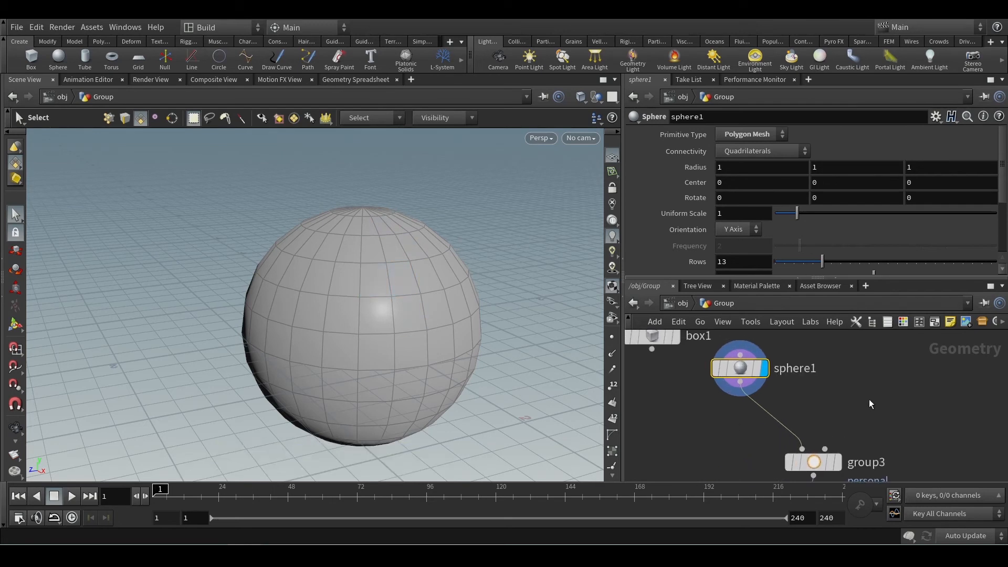
key("Tab")
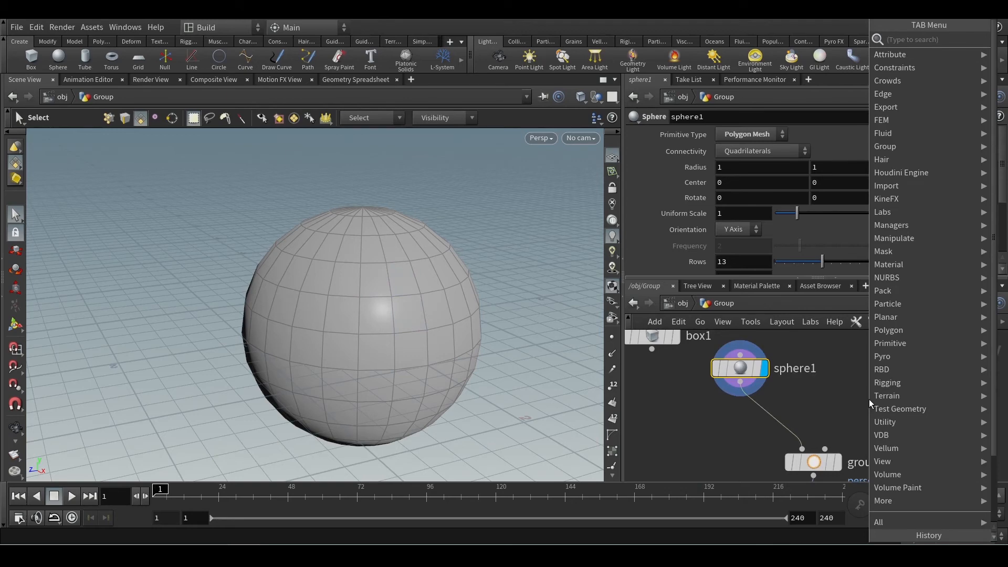
left_click_drag(780, 412, 752, 420)
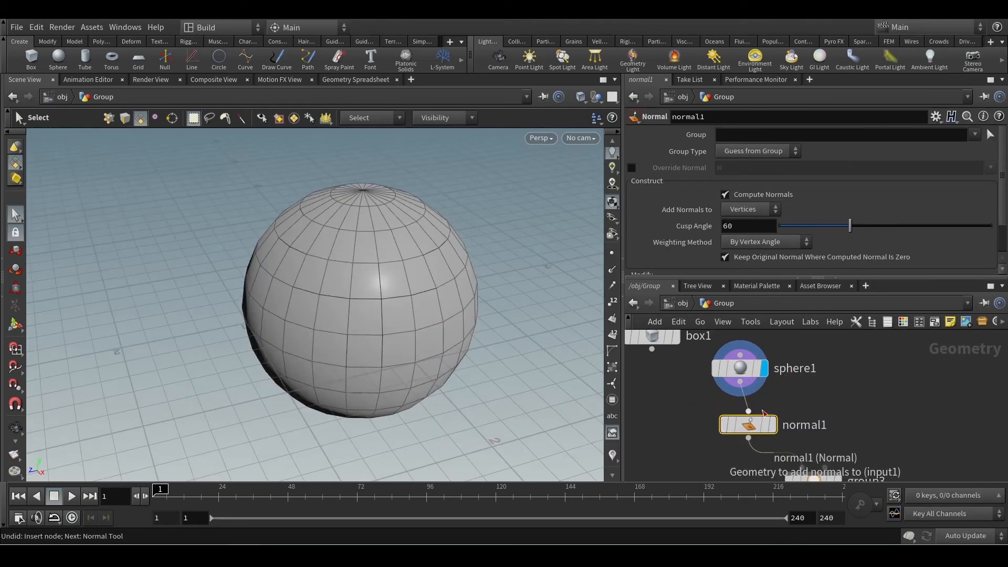
scroll(421, 299, "up", 4)
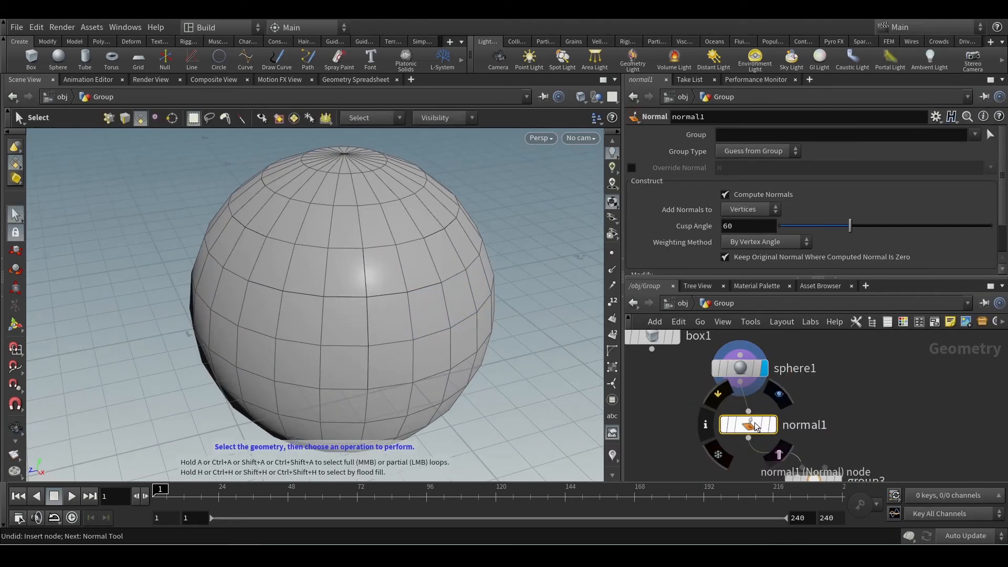
left_click(705, 424)
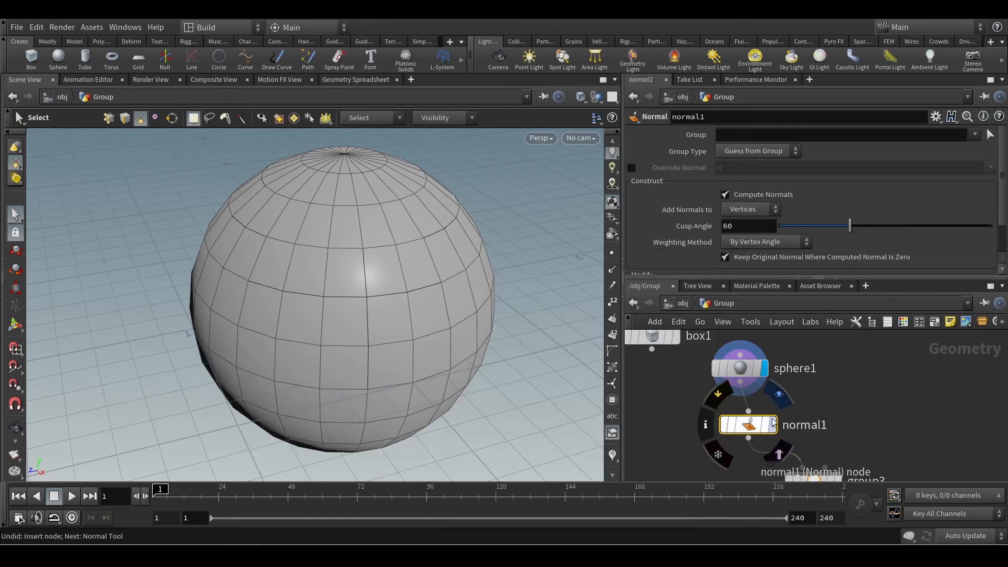
left_click_drag(751, 426, 806, 426)
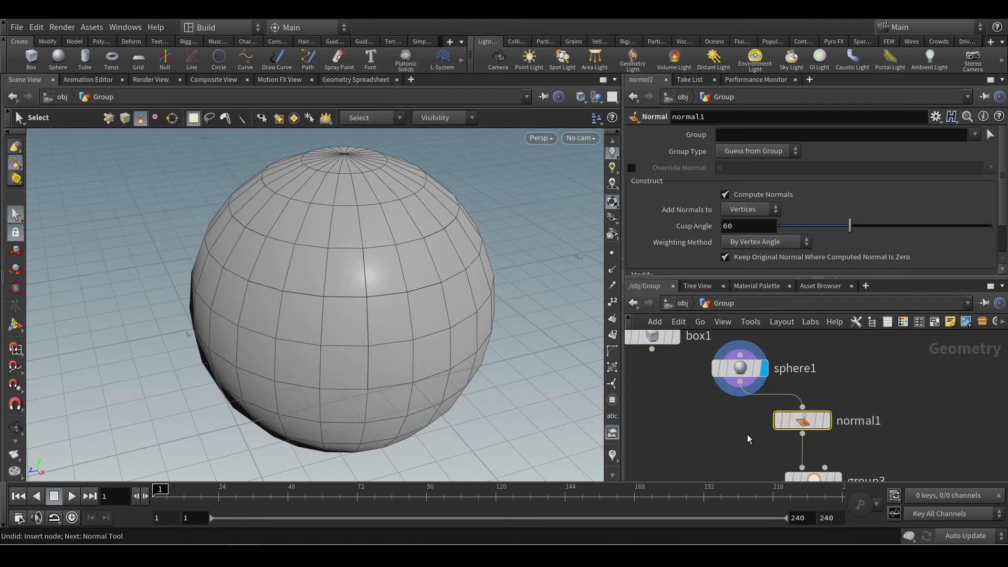
key("Delete")
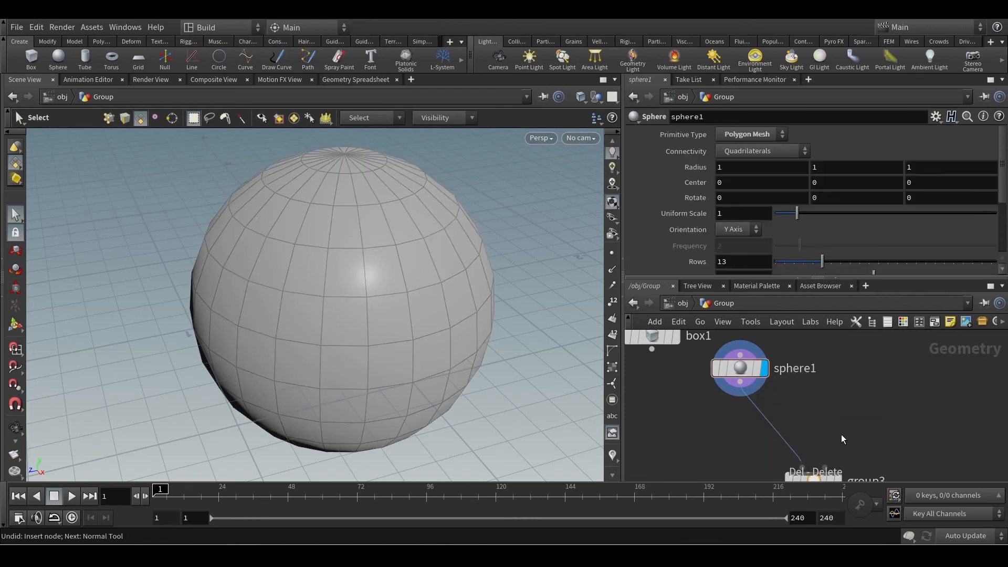
Move group3 directly beneath sphere1, display it and bring up its Keep by Normals parameters.
middle_click_drag(842, 444, 840, 409)
left_click_drag(821, 439, 758, 382)
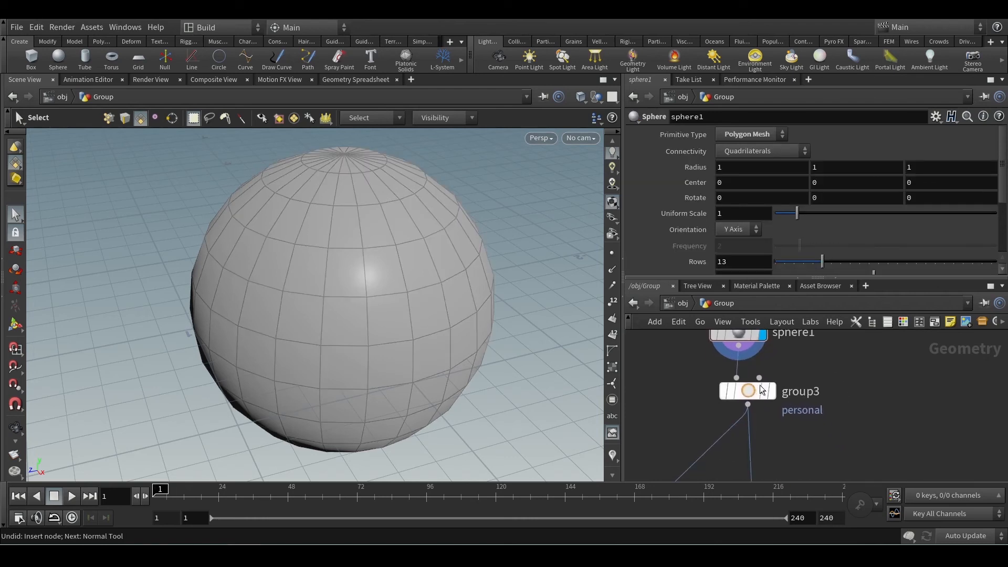
left_click(771, 395)
left_click(752, 393)
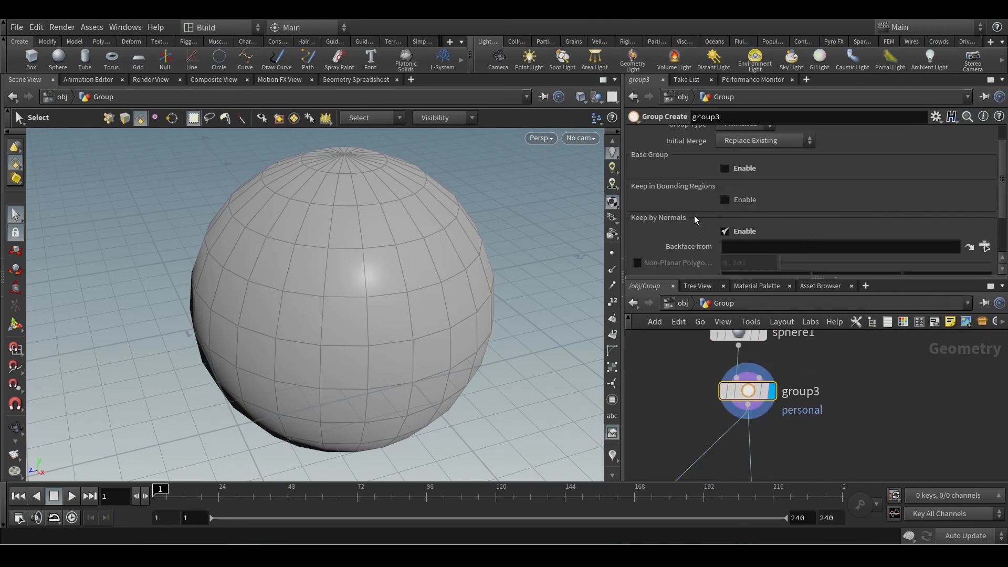
scroll(660, 222, "down", 3)
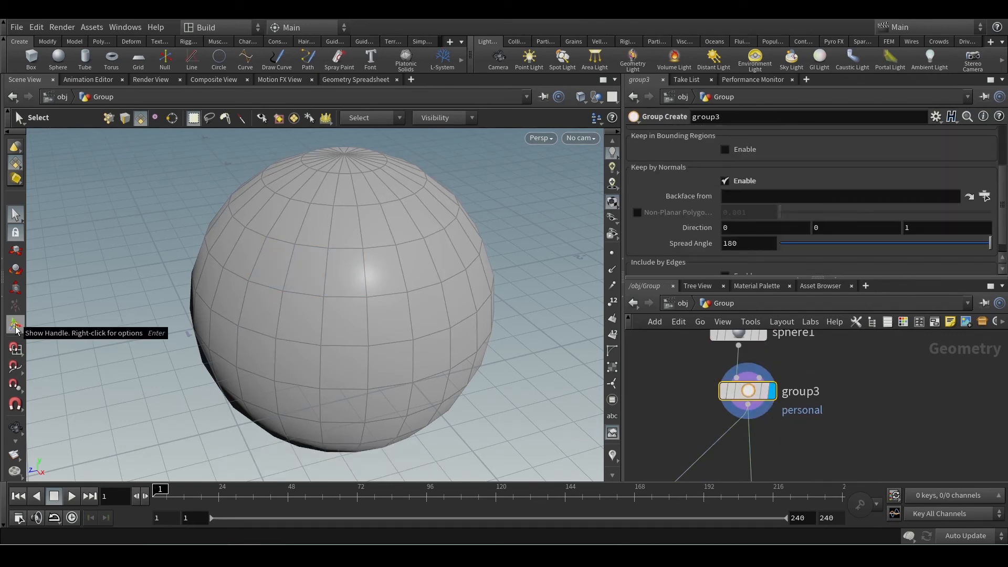
Try lowering group3's Keep by Normals Spread Angle to 176.4, and set it back to 180.
scroll(344, 283, "down", 3)
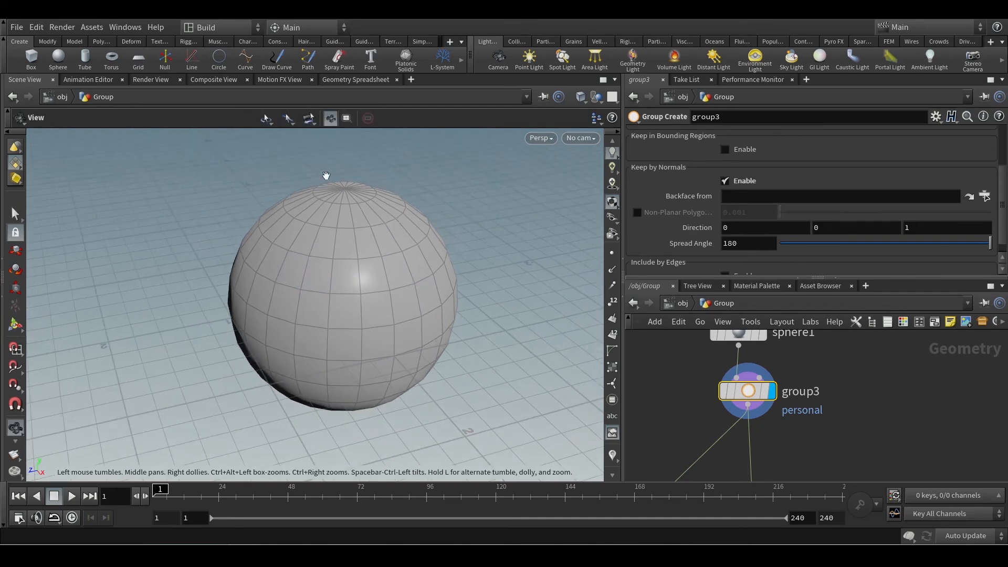
left_click_drag(382, 282, 338, 353, "alt")
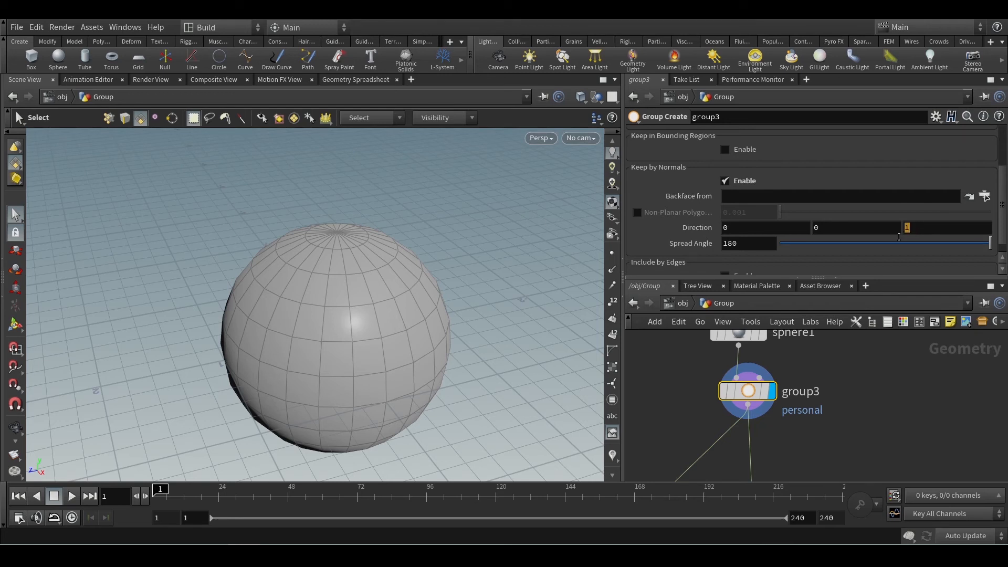
key("shift+Tab")
key("shift+Tab")
left_click(878, 266)
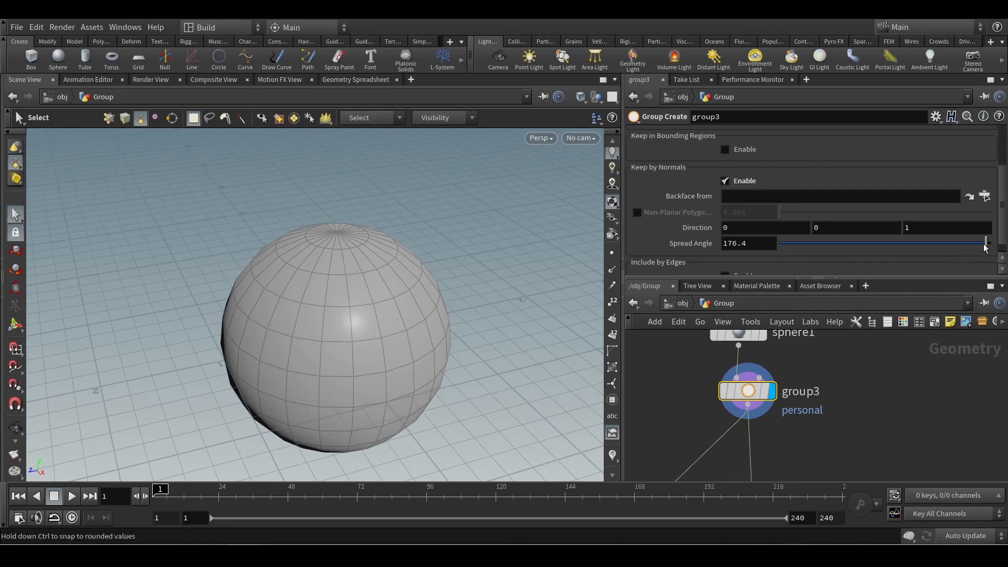
mouse_move(985, 247)
left_mouse_down()
mouse_move(836, 248)
mouse_move(994, 248)
left_mouse_up()
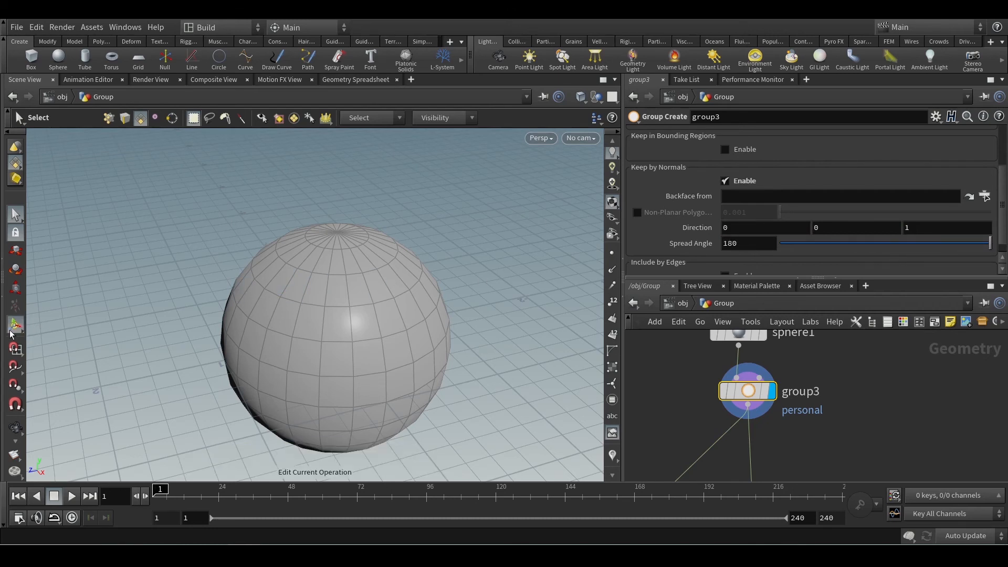
Activate group3's viewport handles so its group is highlighted on the sphere, deleting the stray edit1 node added below it.
left_click(17, 326)
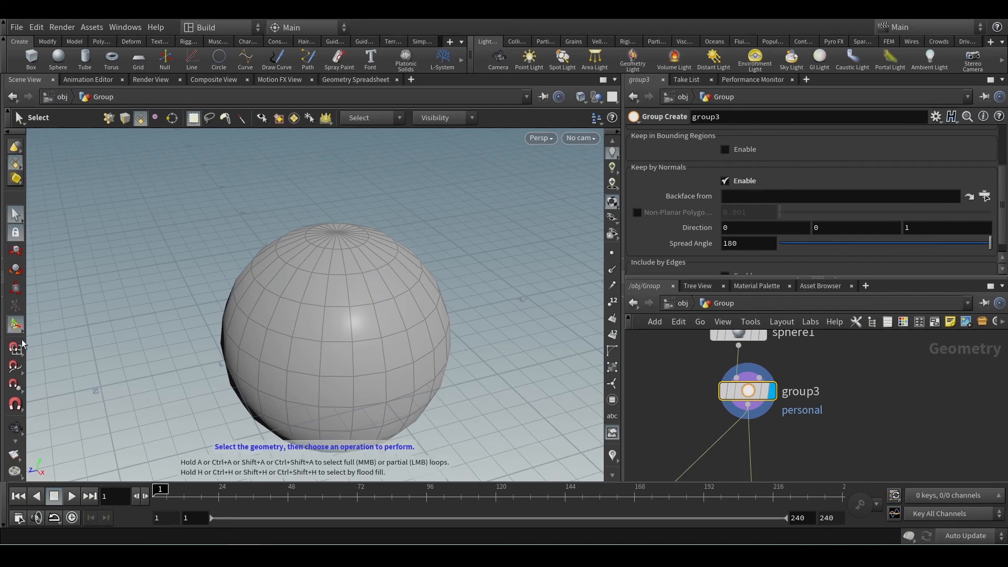
left_click(18, 256)
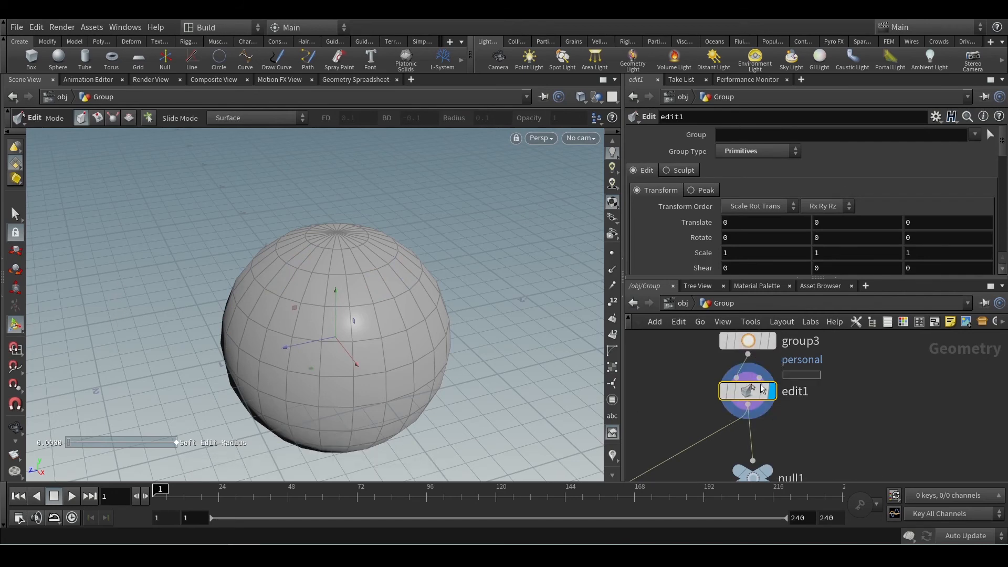
key("Delete")
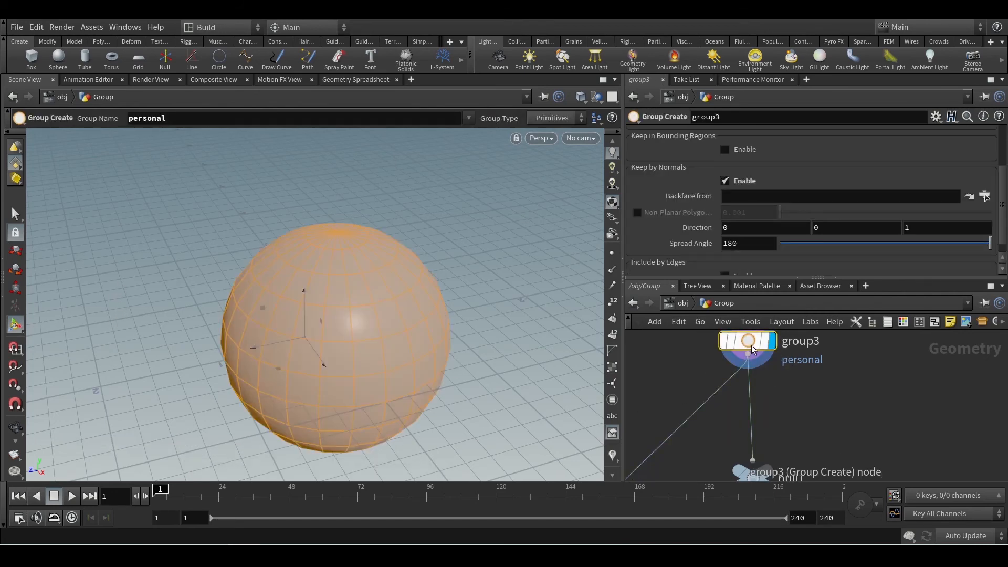
left_click_drag(365, 303, 394, 277)
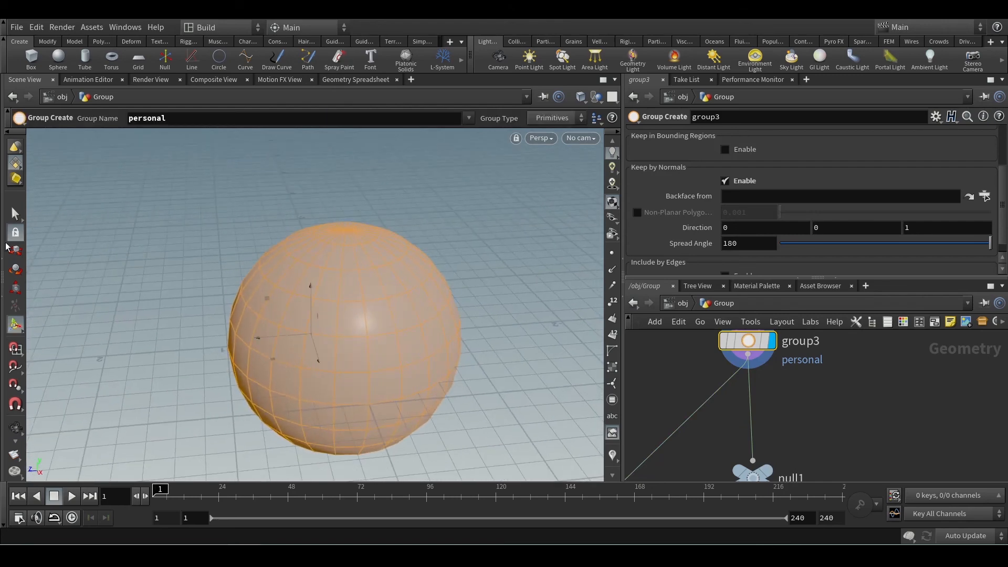
key("Return")
middle_click_drag(810, 398, 840, 428)
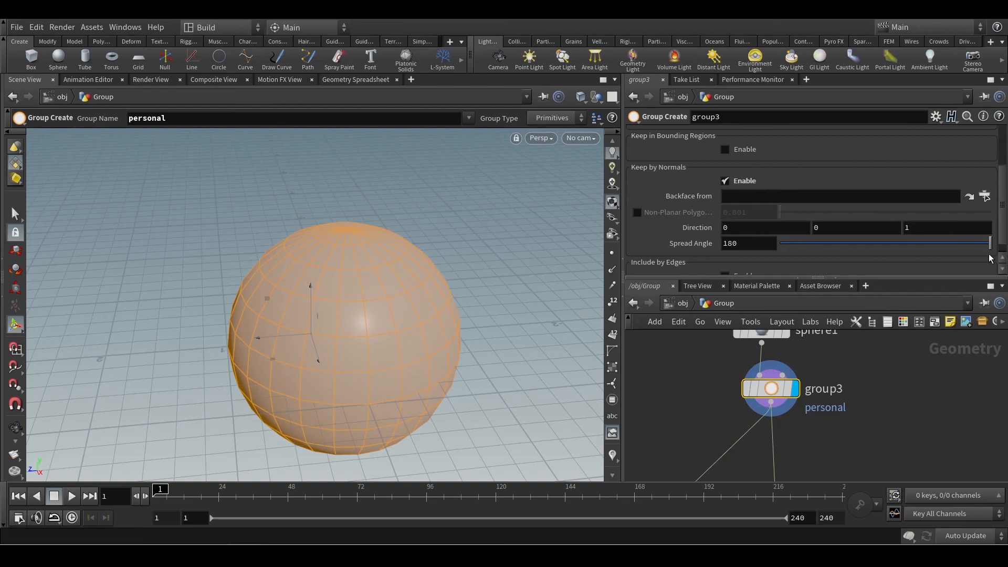
Reduce group3's Keep by Normals Spread Angle to 90, so only half of the sphere's polygons are grouped.
left_click_drag(990, 245, 883, 252)
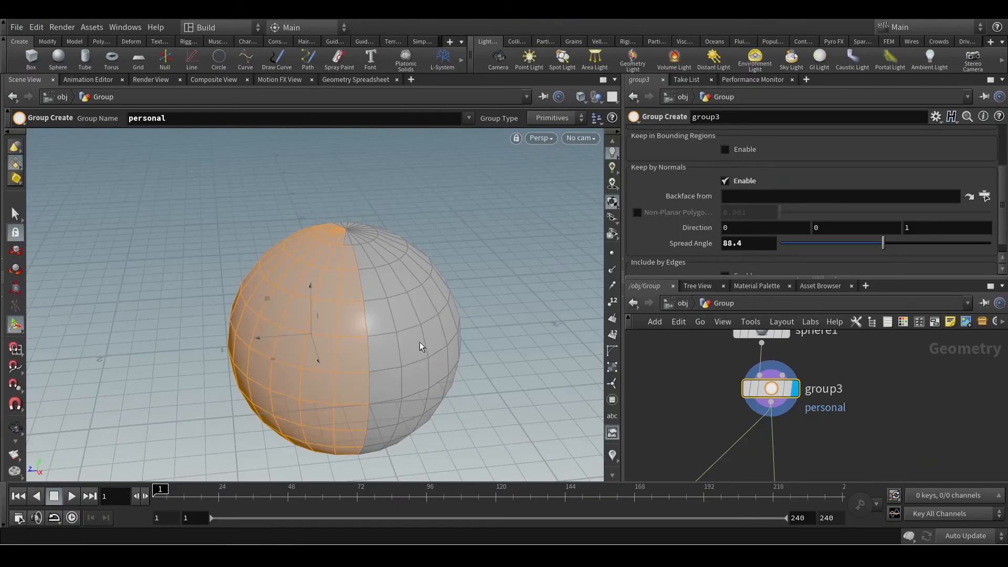
middle_click_drag(360, 310, 491, 275, "alt")
left_click_drag(490, 275, 468, 274, "alt")
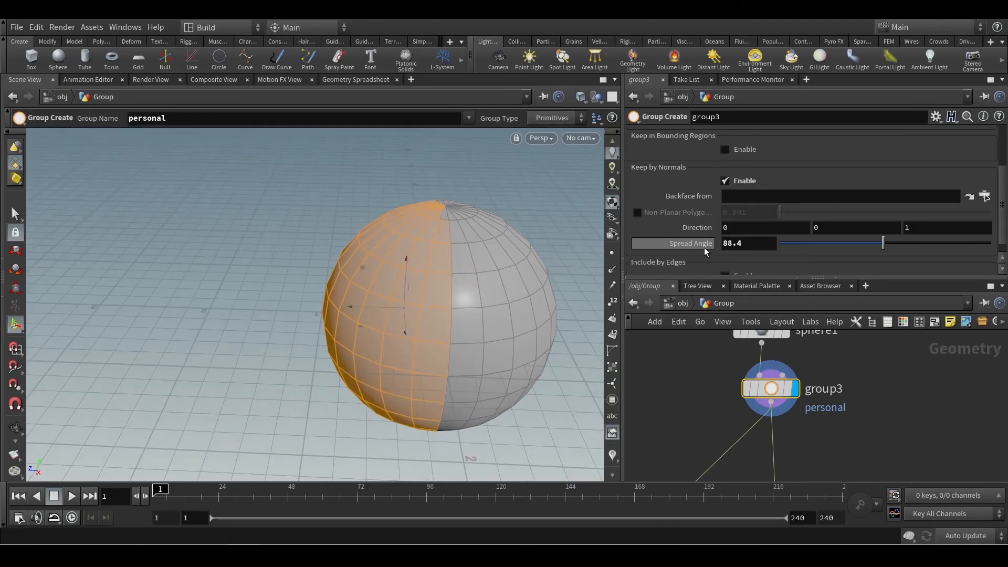
mouse_move(880, 247)
left_mouse_down()
mouse_move(853, 244)
mouse_move(886, 245)
left_mouse_up()
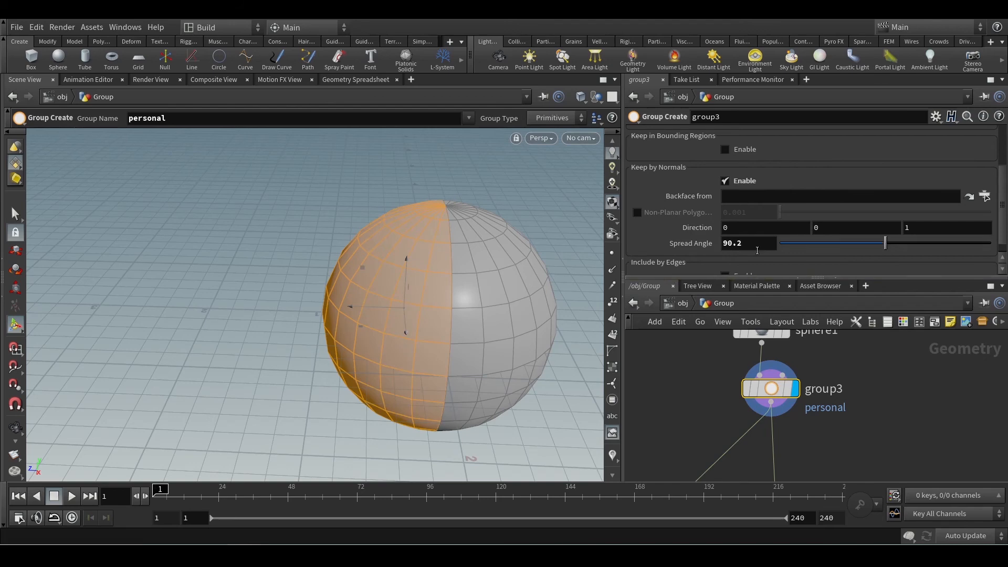
left_click(732, 242)
type("90")
key("Return")
Examine the boundary between grouped and ungrouped polygons on the sphere from several viewing angles.
left_click_drag(502, 315, 527, 264, "alt")
scroll(494, 314, "down", 3)
left_click_drag(493, 311, 484, 338, "alt")
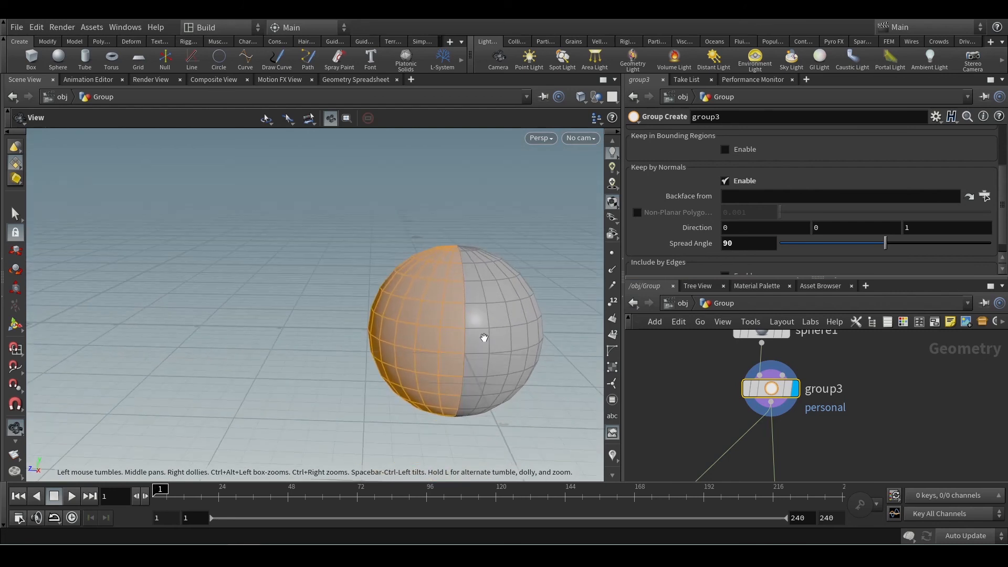
left_click_drag(479, 290, 470, 307)
key("Return")
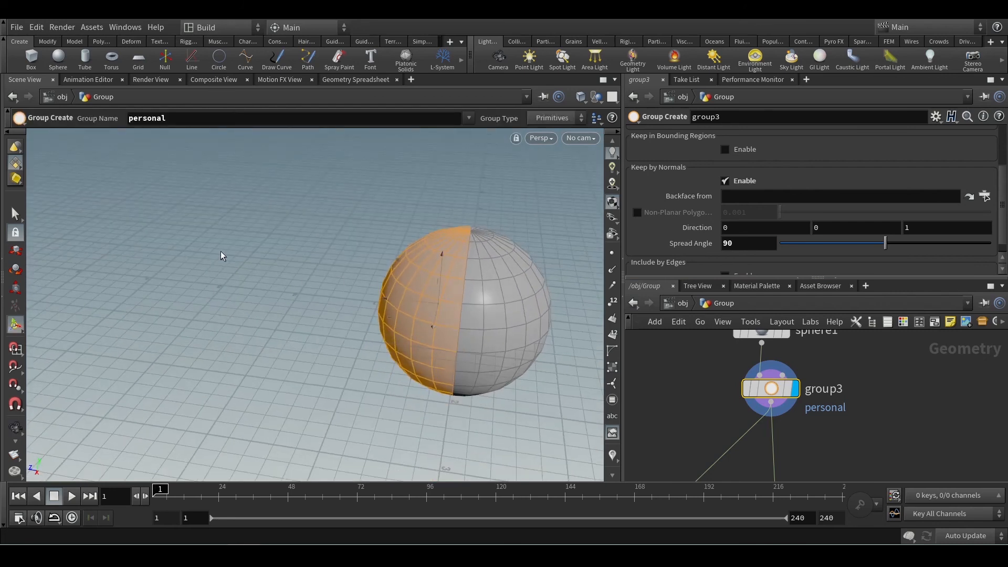
scroll(493, 247, "up", 4, "alt")
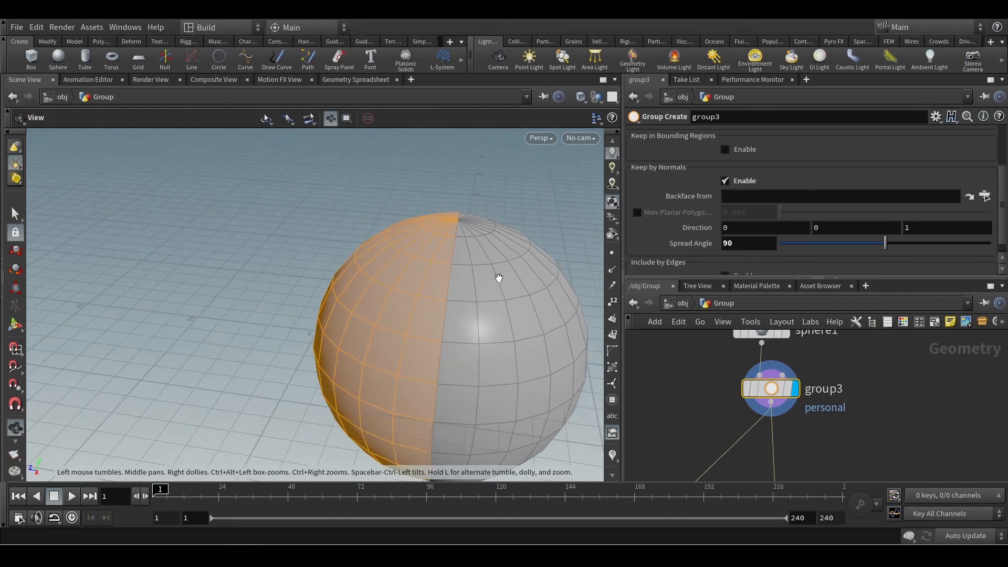
left_click_drag(499, 279, 541, 324, "alt")
key("Return")
Move polyextrude1 beside null1 and display the extrusion applied to the personal group.
scroll(683, 404, "down", 3)
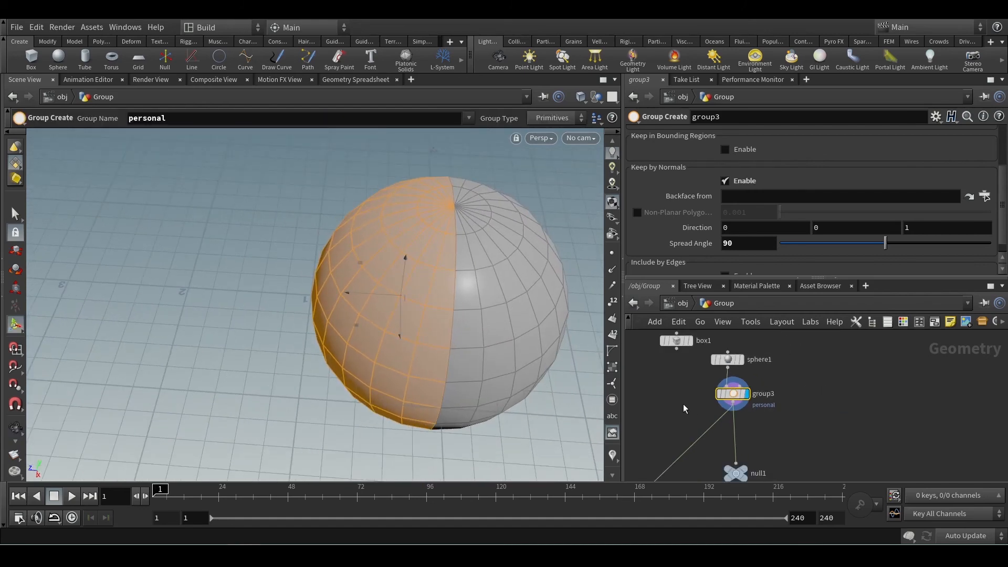
middle_click_drag(779, 429, 846, 387)
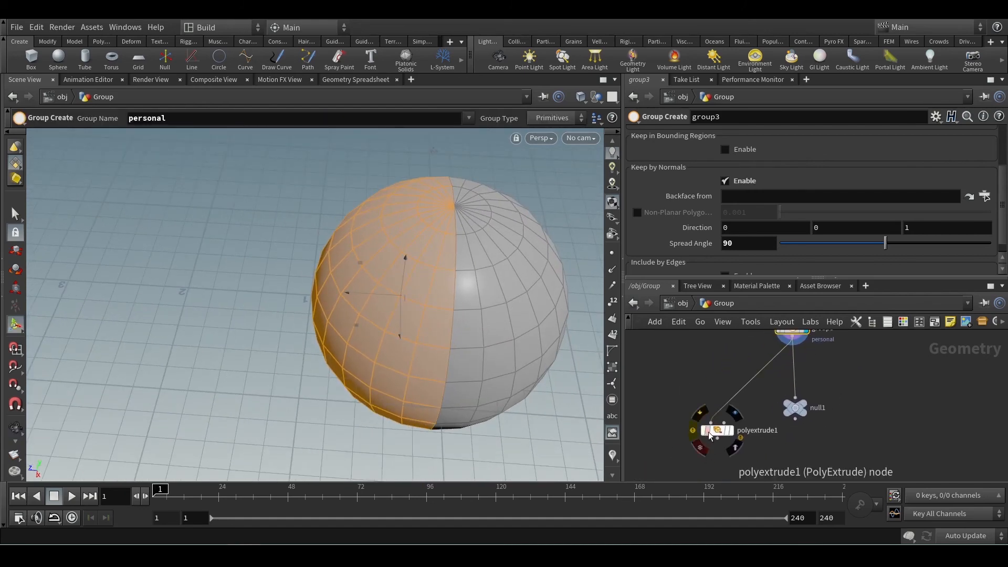
left_click_drag(717, 426, 833, 389)
scroll(812, 156, "up", 3)
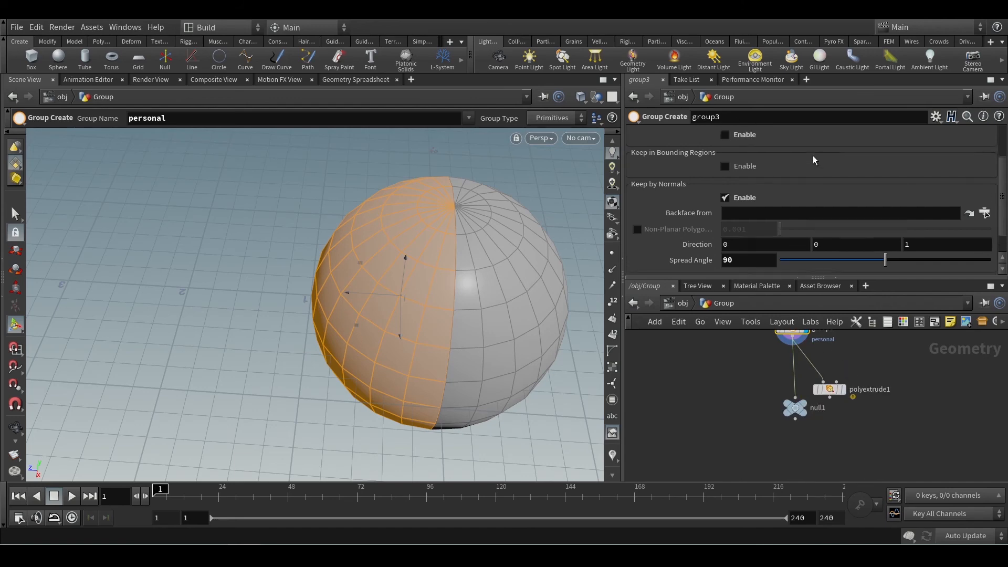
scroll(857, 398, "up", 3)
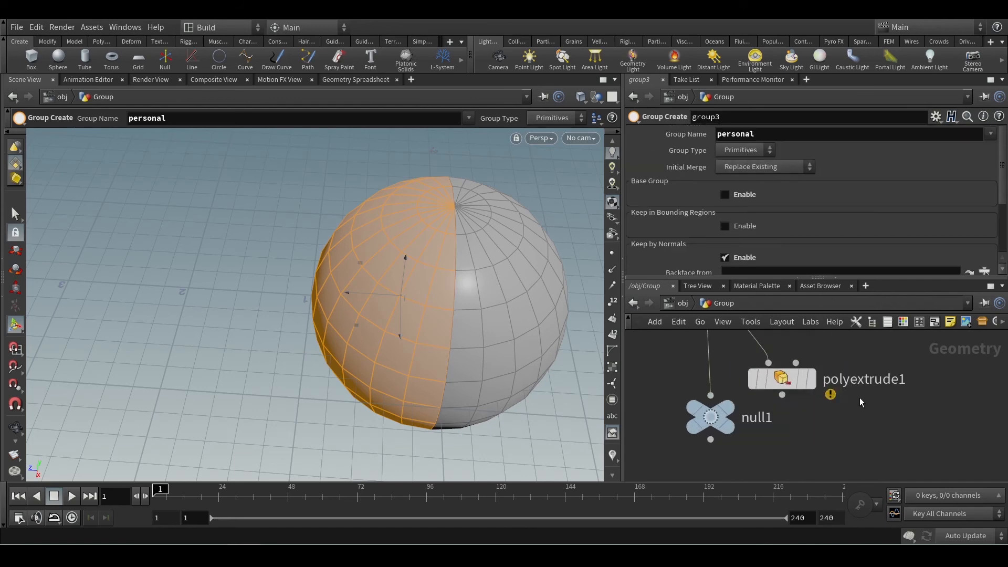
left_click(812, 379)
left_click(786, 387)
Undo the accidental Inset change on polyextrude1 and inspect the extruded half of the sphere from several sides.
scroll(540, 330, "up", 1)
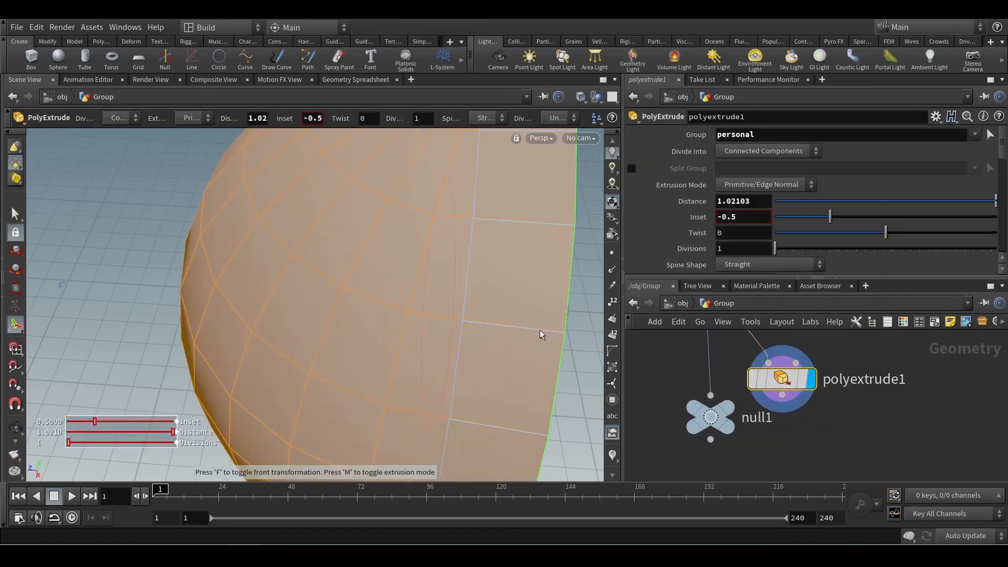
key("ctrl+z")
left_click_drag(538, 357, 499, 302)
scroll(500, 301, "down", 4)
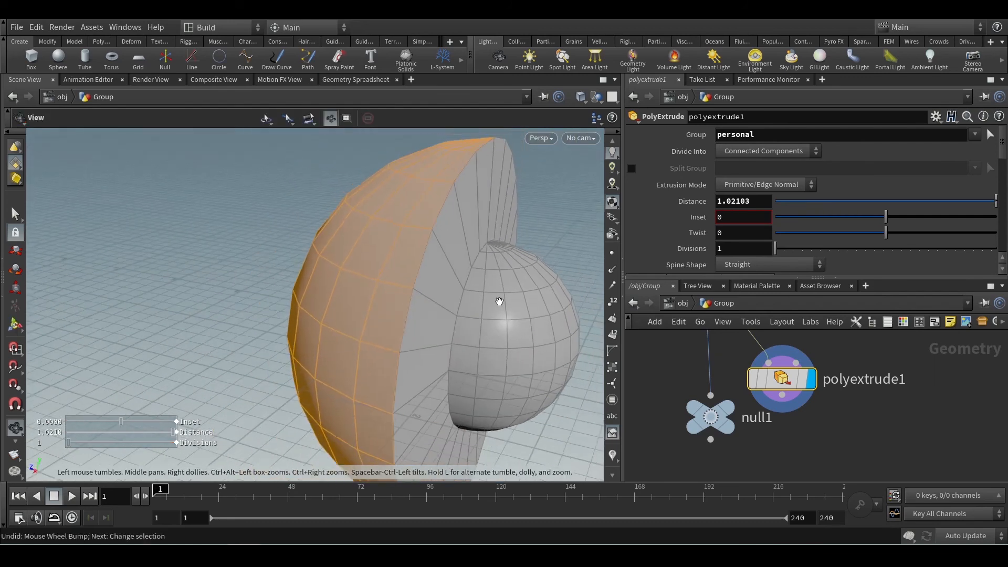
middle_click_drag(517, 301, 294, 299)
left_click_drag(294, 299, 378, 311)
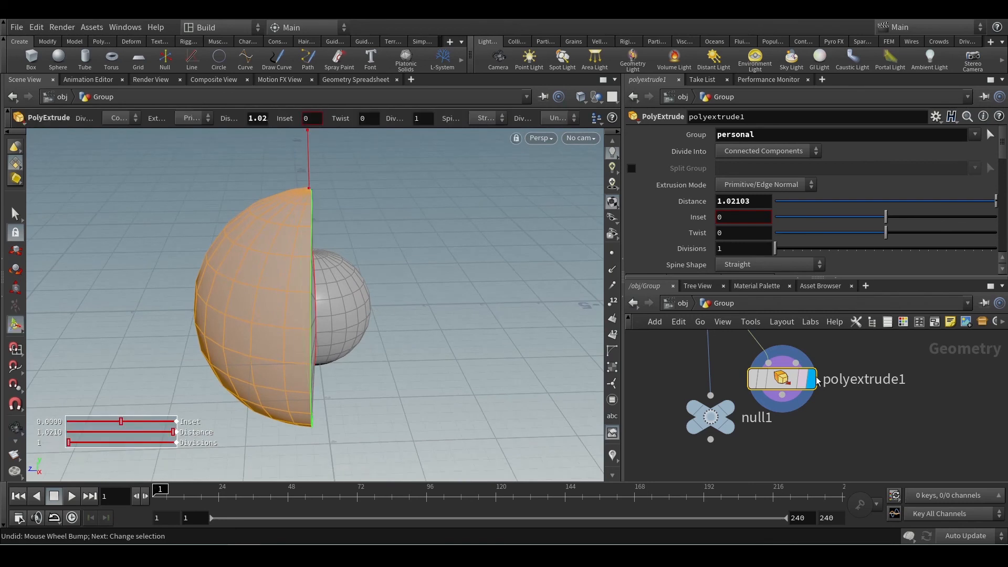
middle_click_drag(886, 348, 912, 400)
scroll(912, 400, "down", 5)
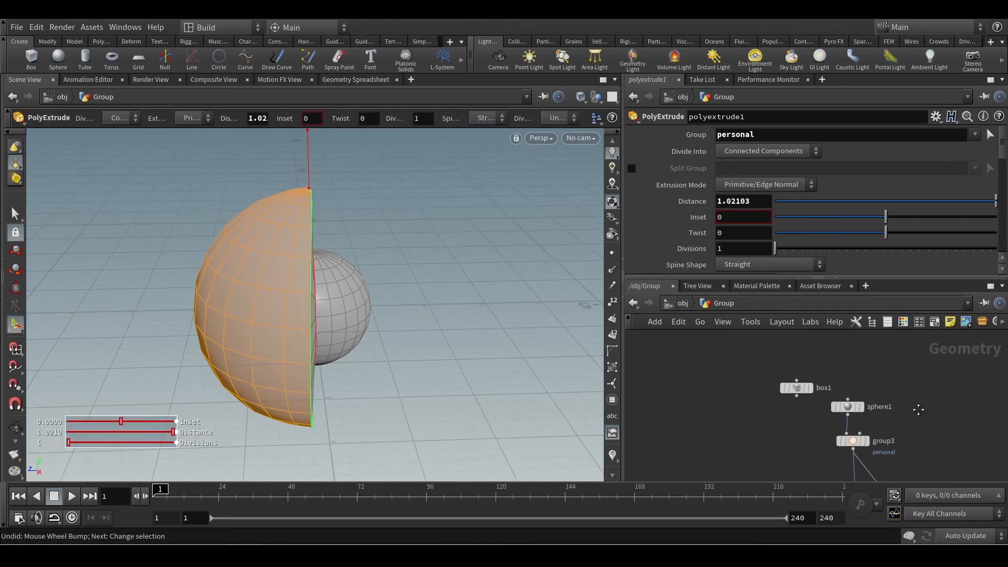
Reduce sphere1's Rows to 4 and inspect the resulting extruded half from a lower angle.
left_click(847, 408)
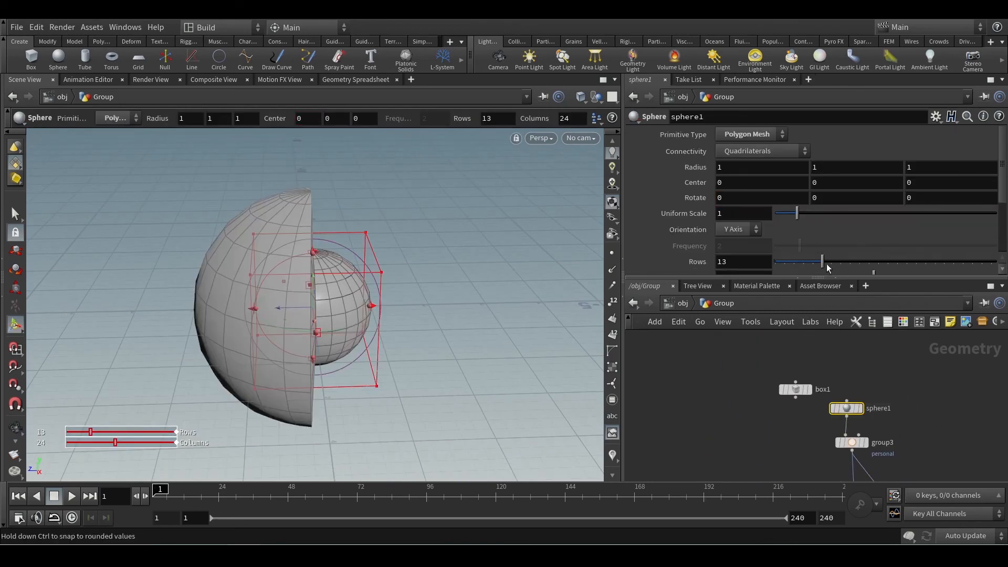
left_click_drag(824, 262, 779, 257)
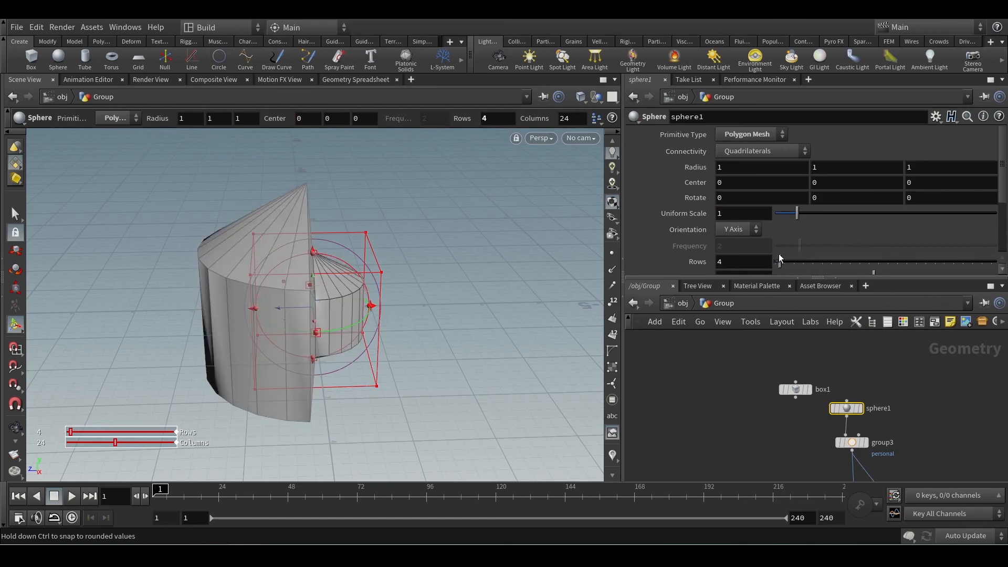
key("Escape")
left_click_drag(428, 309, 425, 274)
key("Return")
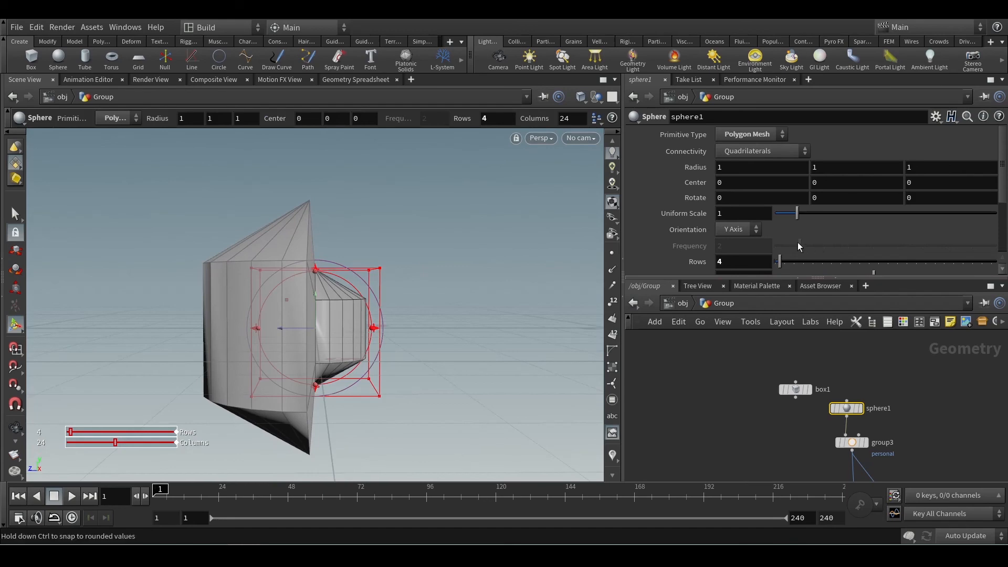
Raise sphere1's Rows to 50 and look over the extruded half of the denser sphere.
left_click_drag(790, 264, 996, 261)
key("Escape")
scroll(418, 317, "up", 3)
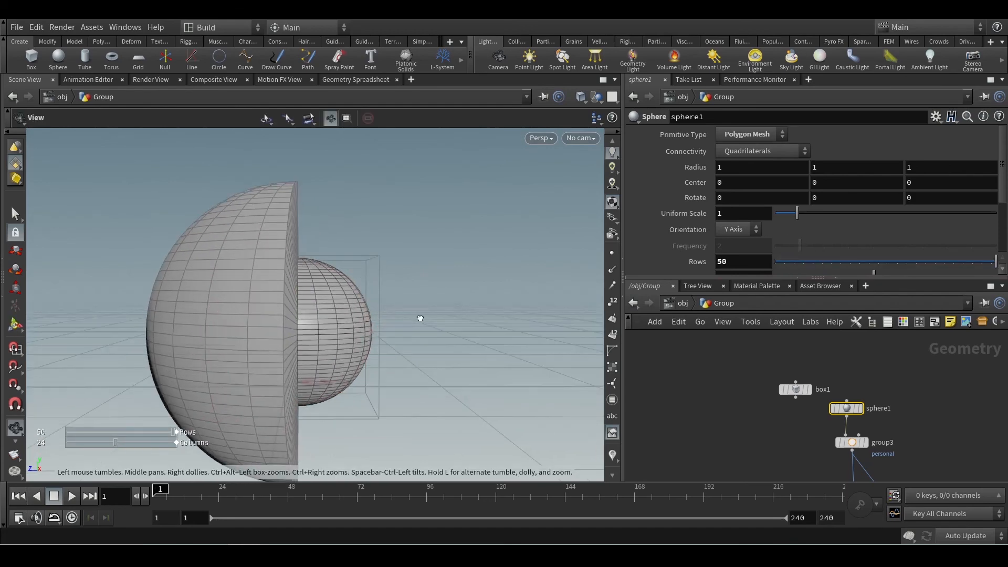
left_click_drag(418, 317, 392, 353)
key("Return")
Connect null1 to polyextrude1's output and inspect the flat cut of the extruded hemisphere.
middle_click_drag(805, 480, 752, 370)
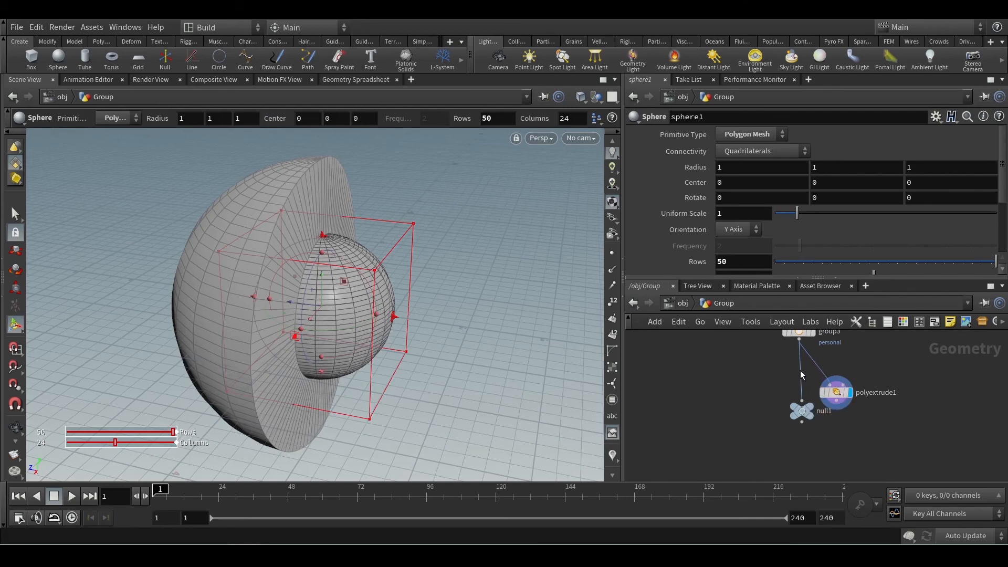
left_click(801, 401)
scroll(831, 403, "up", 3)
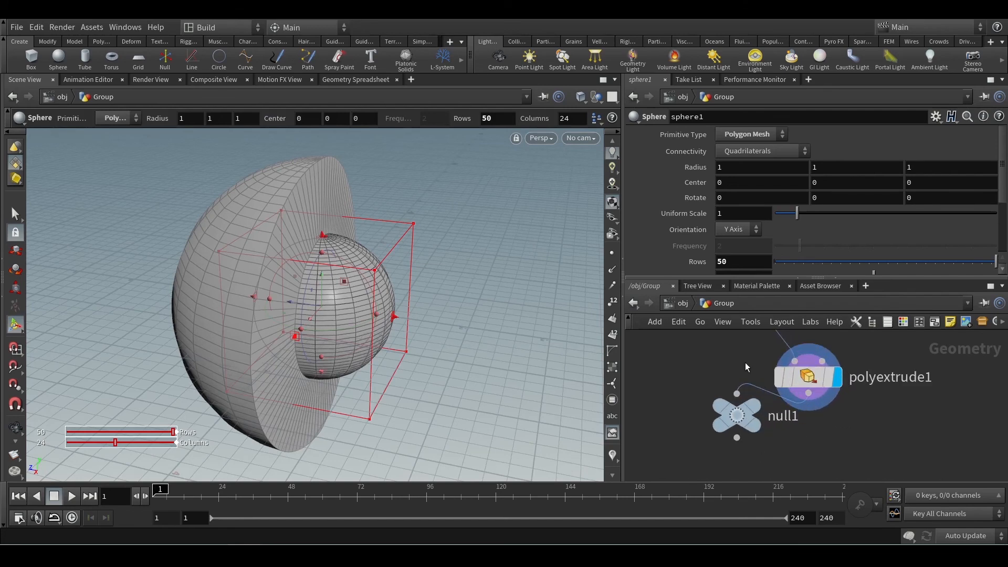
key("Escape")
left_click_drag(333, 288, 342, 306)
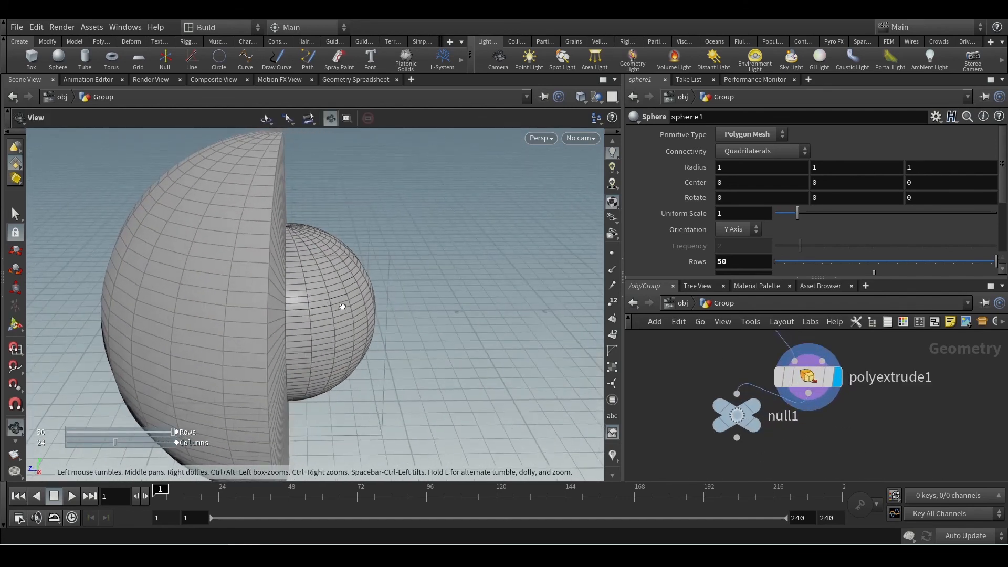
key("Return")
mouse_move(849, 376)
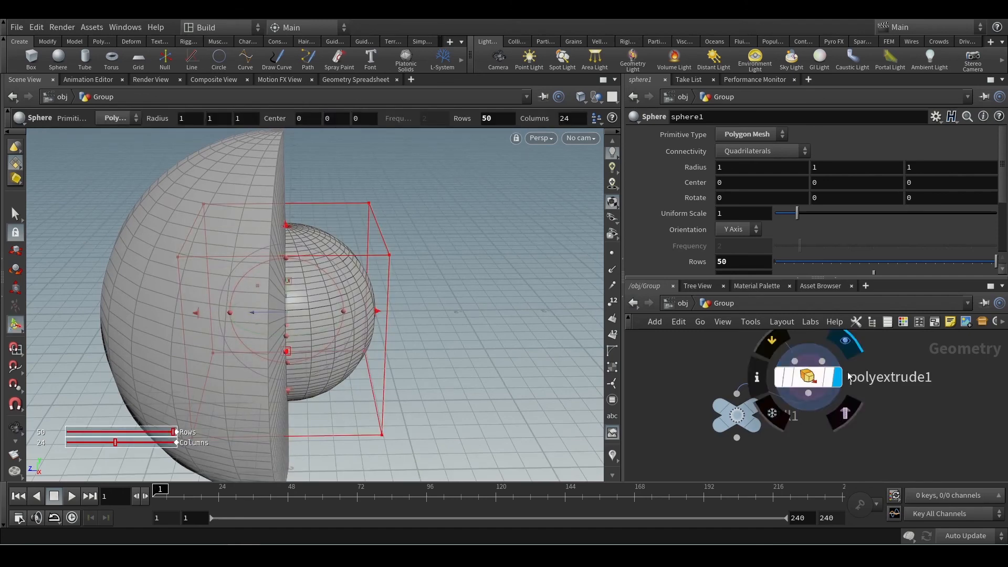
middle_click_drag(888, 368, 899, 422)
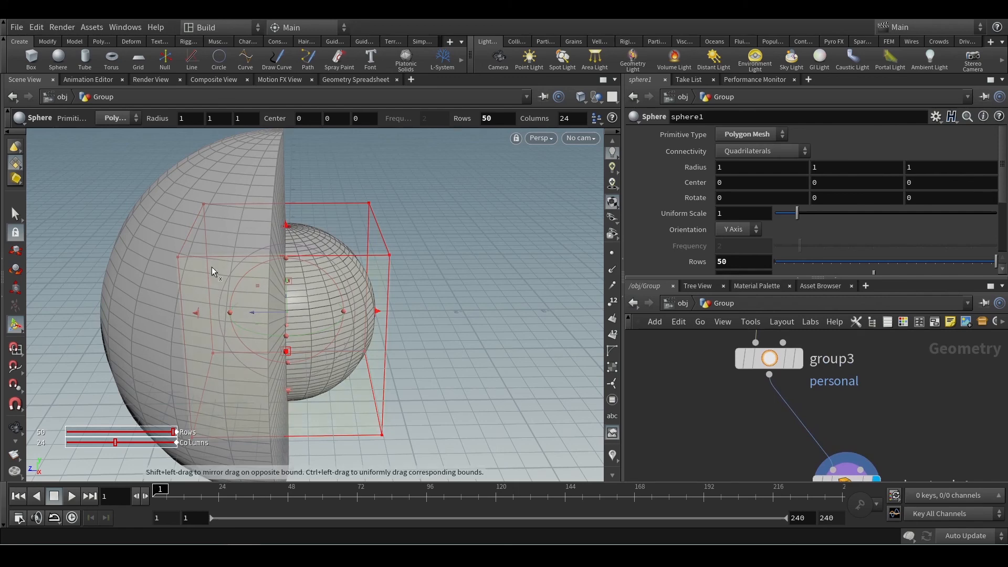
left_click_drag(408, 297, 197, 251, "alt")
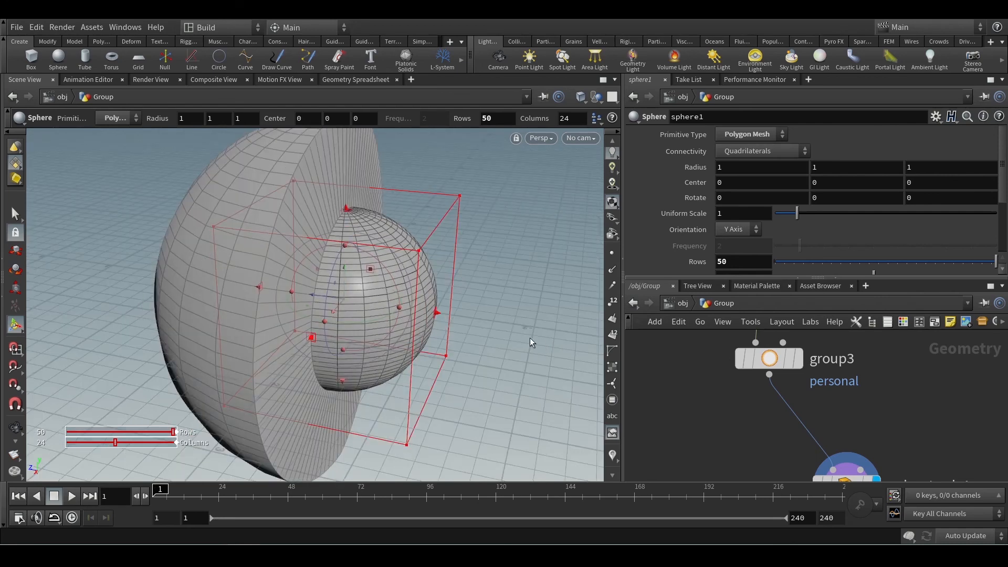
Line up polyextrude1 directly below group3 in the node network.
middle_click_drag(887, 417, 852, 374)
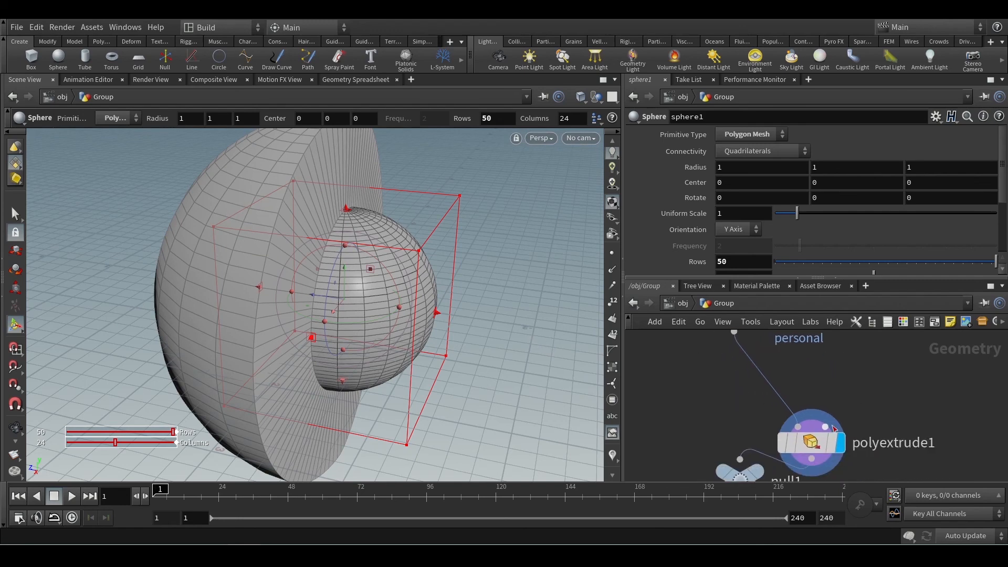
left_click_drag(810, 444, 750, 395)
middle_click_drag(893, 376, 905, 428)
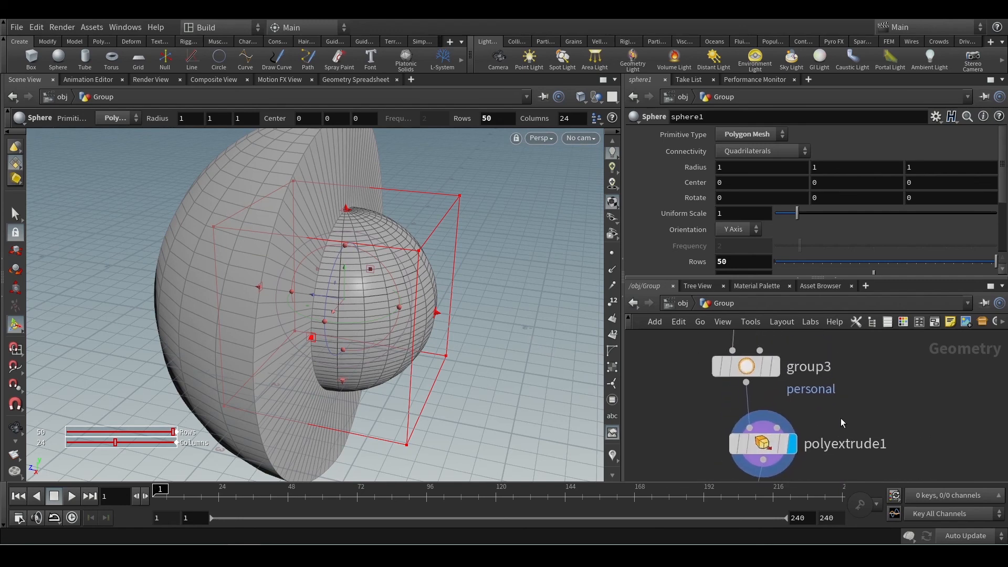
left_click_drag(840, 412, 706, 436)
Set group3's Keep by Normals Direction to 0, 1, 0 so the upward-facing polygons are extruded.
left_click(746, 366)
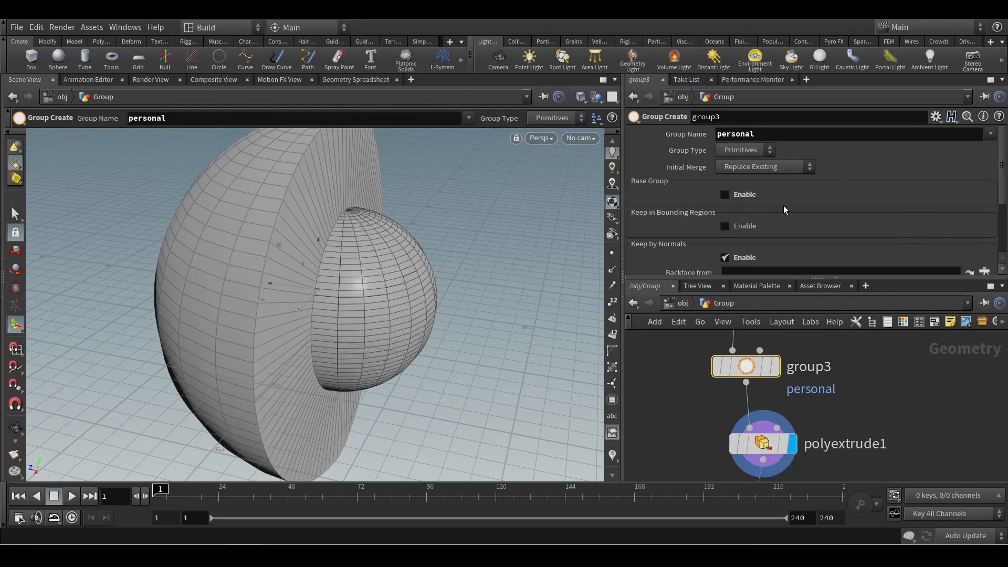
scroll(795, 206, "down", 3)
left_click(836, 215)
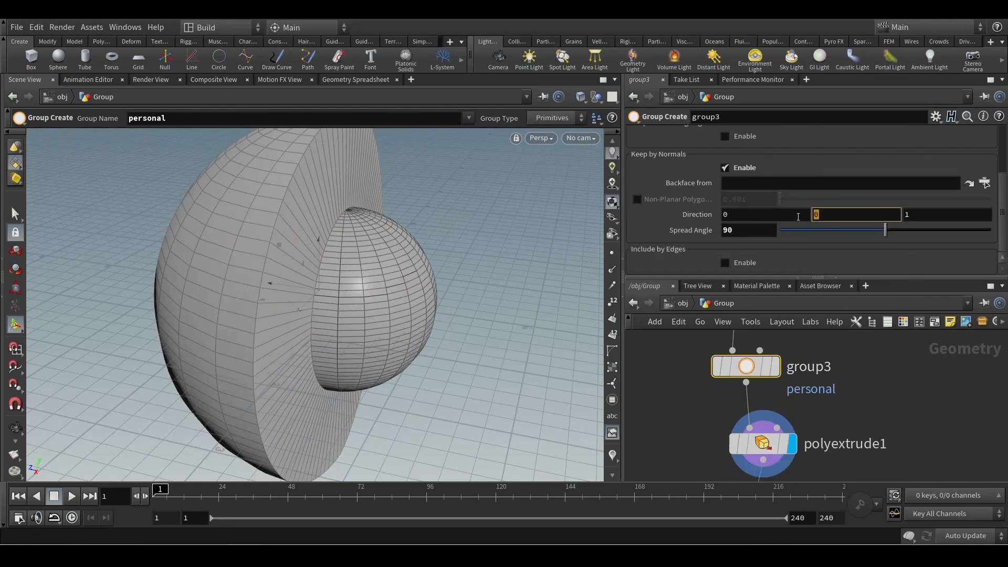
type("1")
key("Tab")
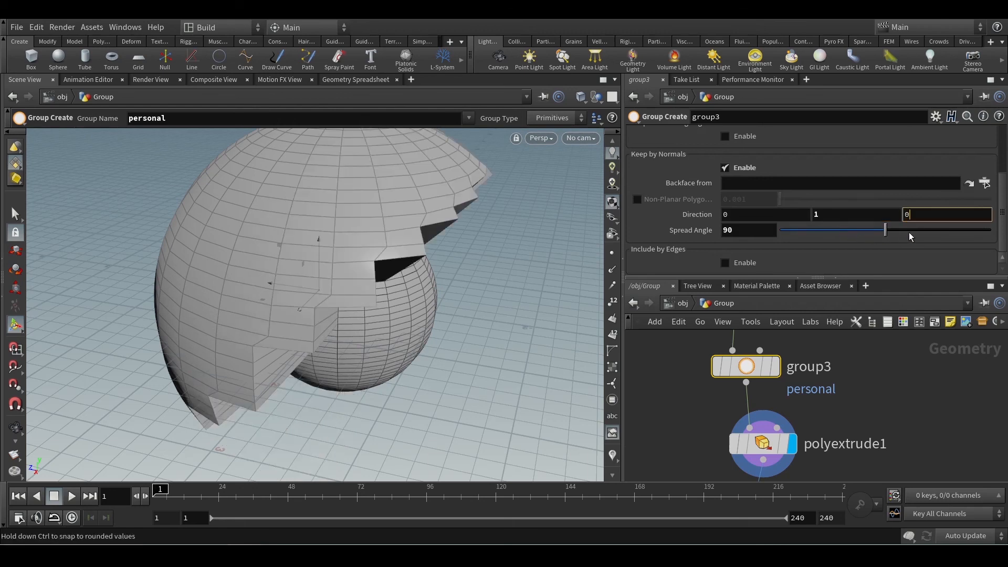
type("0")
key("Return")
Inspect the upper extrusion from below and reduce the Spread Angle to 62.8.
key("Escape")
left_click_drag(445, 295, 463, 252)
scroll(443, 265, "down", 2)
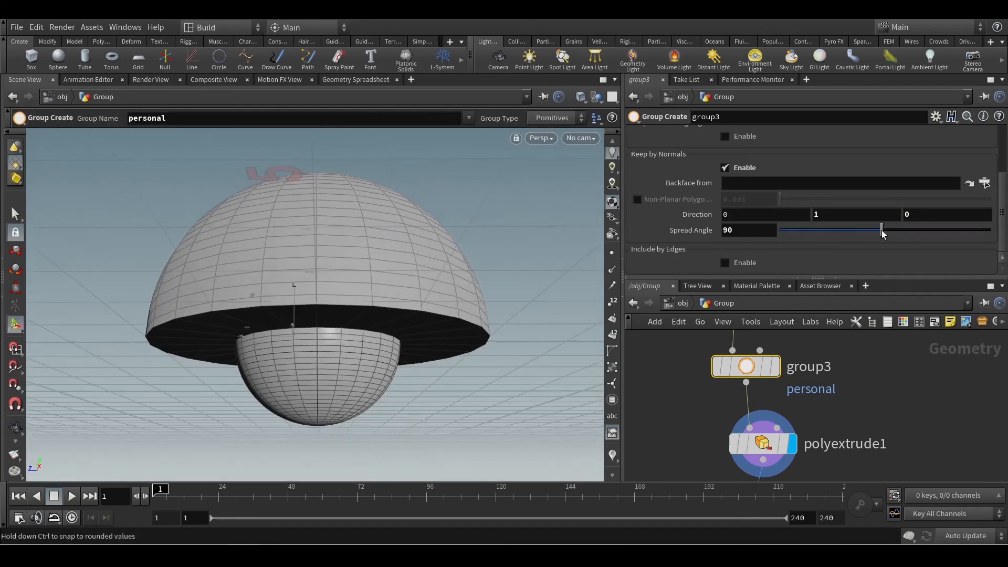
left_click_drag(882, 233, 853, 233)
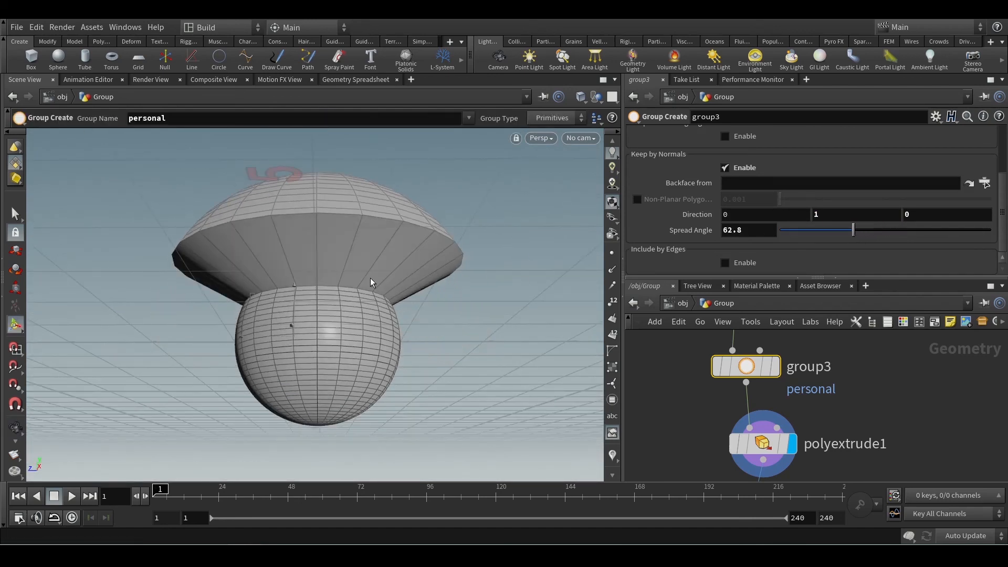
left_click_drag(370, 278, 446, 317, "alt")
Lower sphere1's Rows to 25 and view the extruded cap on the coarser sphere.
middle_click_drag(679, 351, 698, 394)
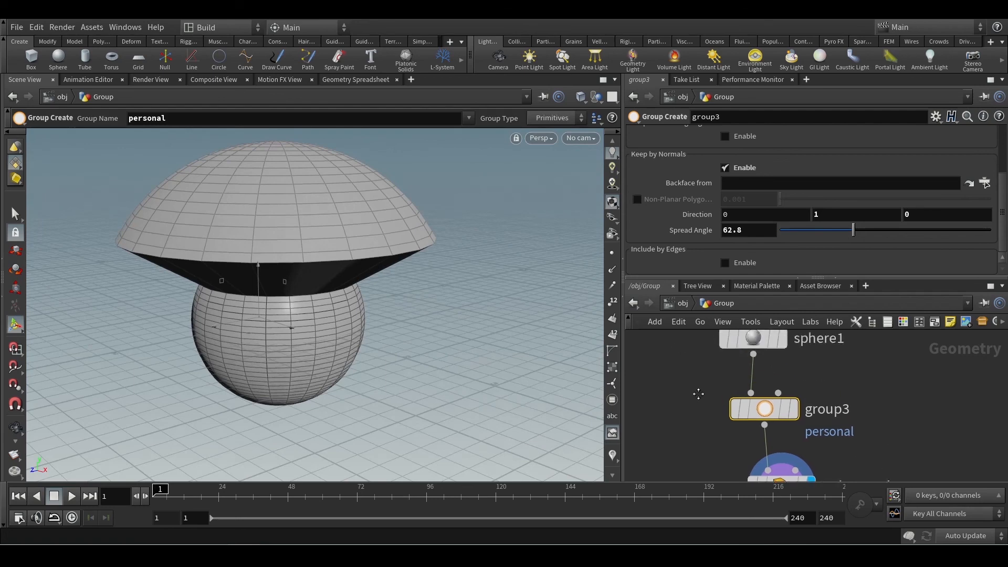
scroll(698, 393, "down", 3)
left_click(728, 375)
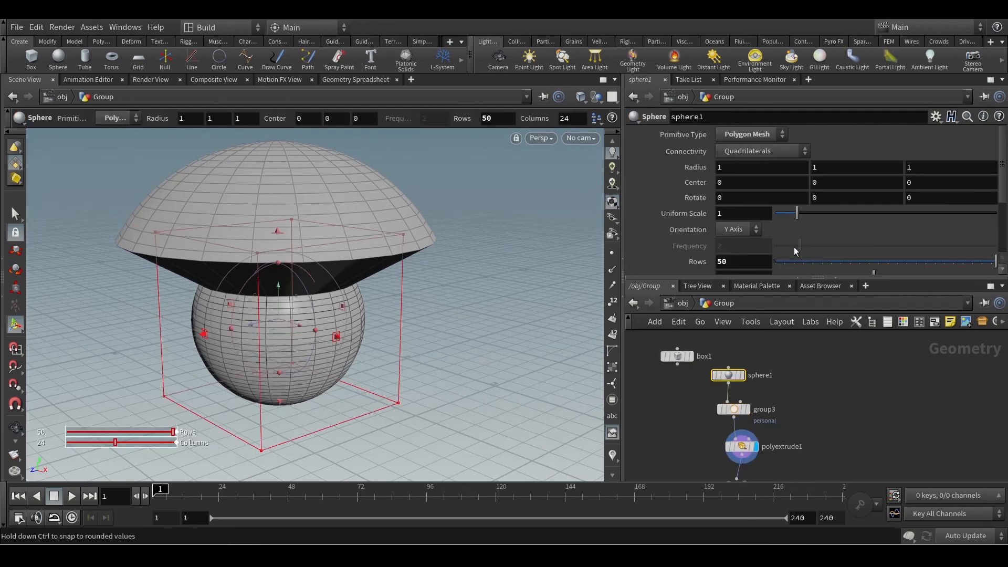
left_click_drag(923, 263, 882, 263)
scroll(387, 315, "down", 2)
mouse_move(387, 311)
left_mouse_down("alt")
mouse_move(261, 311)
mouse_move(396, 310)
left_mouse_up("alt")
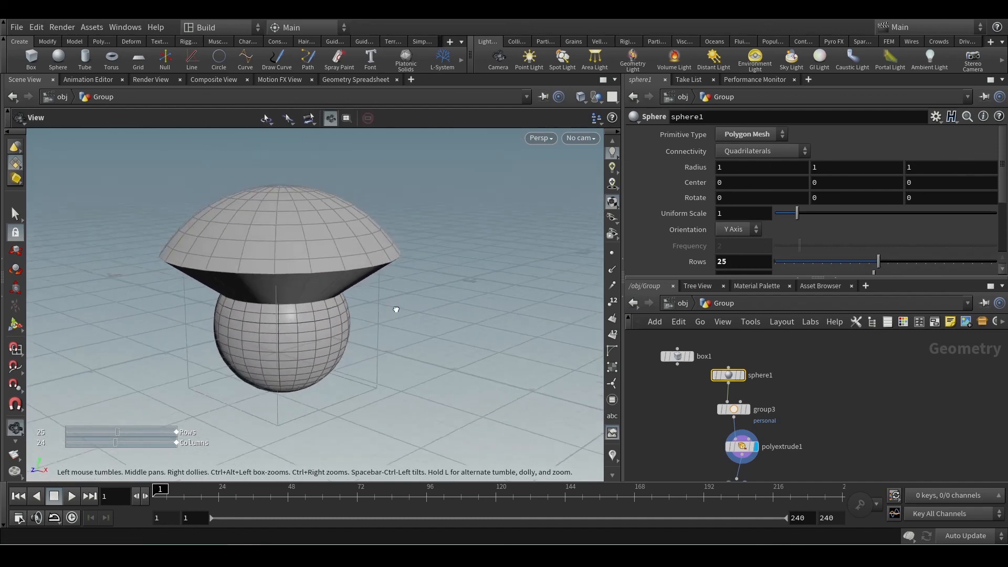
right_click_drag(395, 309, 414, 337, "alt")
Select group3 and display its grouped polygons without the extrusion.
middle_click_drag(679, 444, 675, 407)
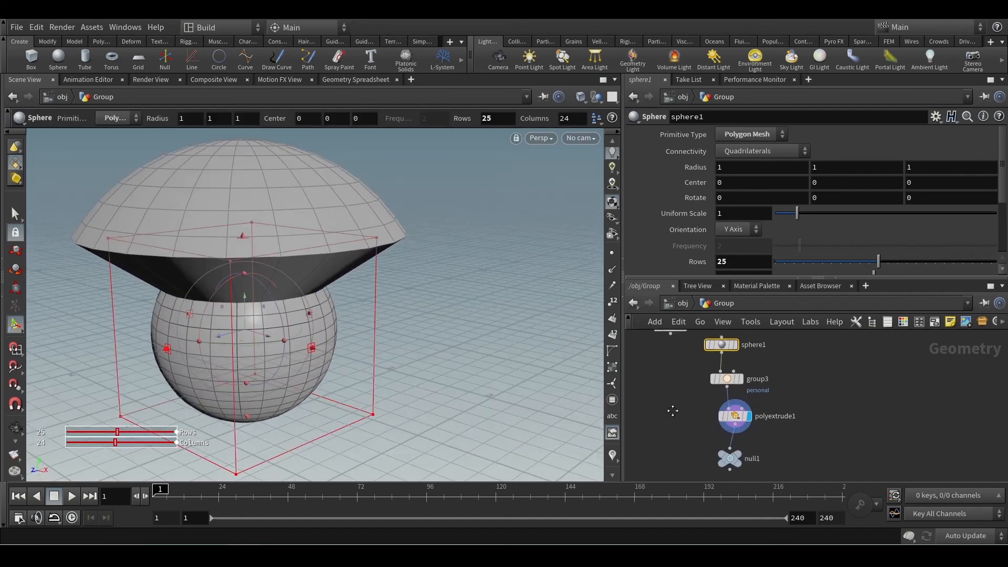
left_click(717, 384)
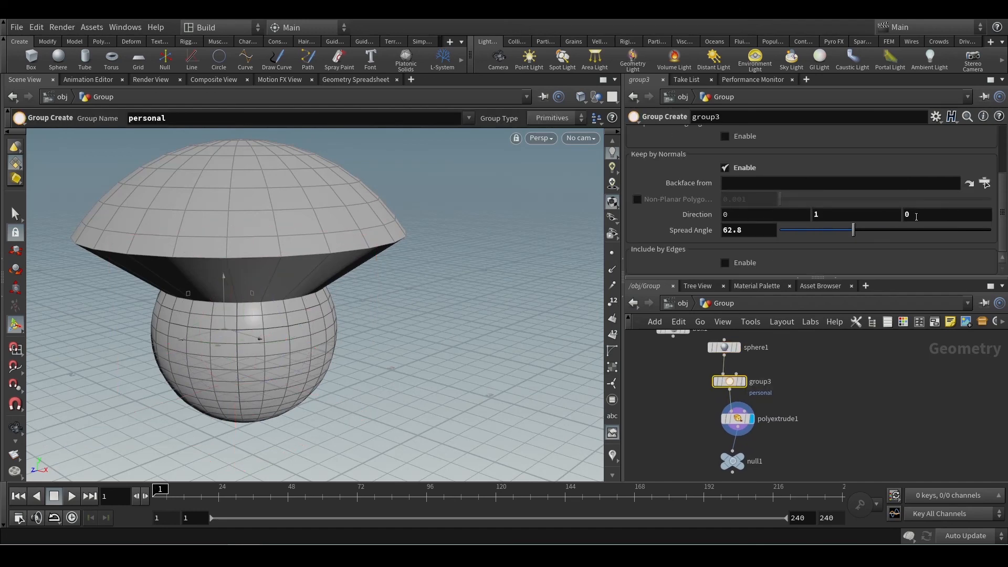
left_click(745, 383)
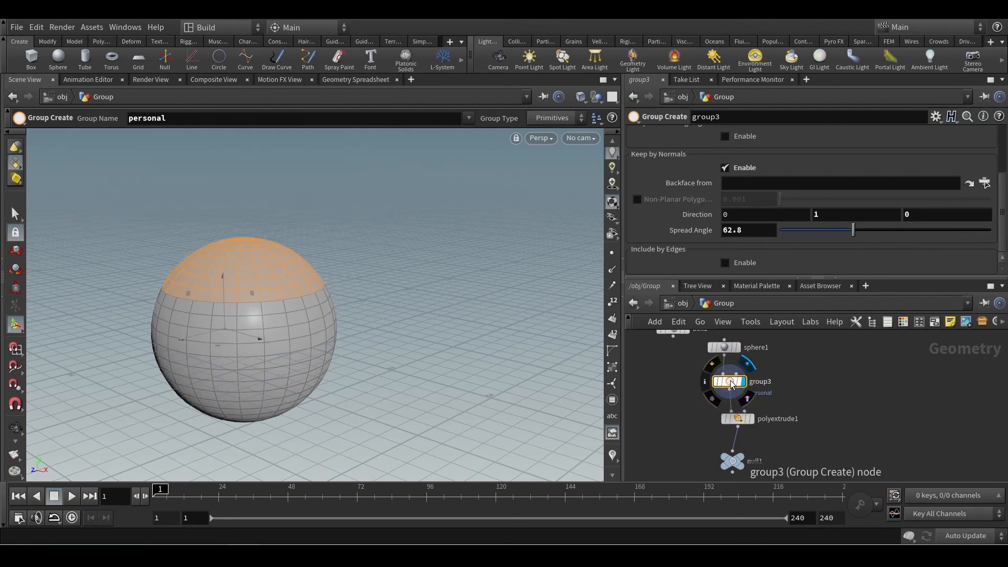
Set group3's normals Direction to 1, 1, 1 with a Spread Angle of 59.3 and inspect the grouped area.
left_click(776, 221)
type("1")
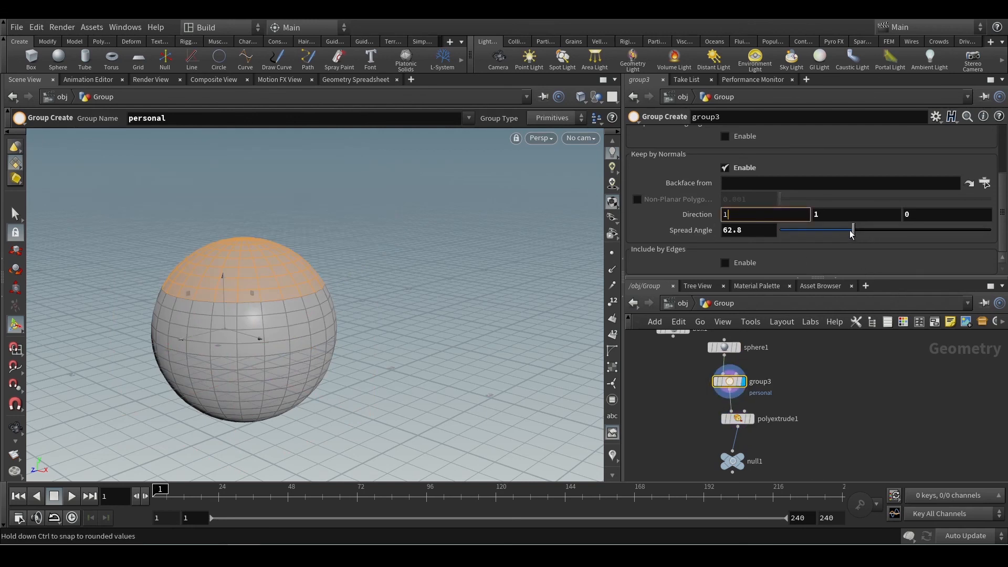
mouse_move(852, 231)
left_mouse_down()
mouse_move(843, 231)
mouse_move(863, 229)
mouse_move(837, 231)
mouse_move(868, 231)
mouse_move(832, 231)
mouse_move(850, 234)
left_mouse_up()
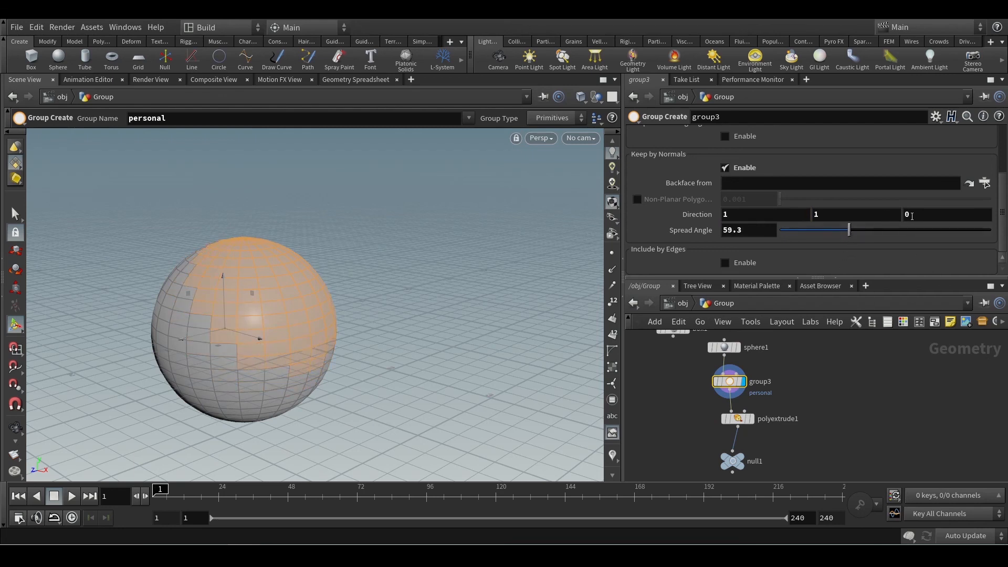
left_click(908, 216)
type("1")
key("Return")
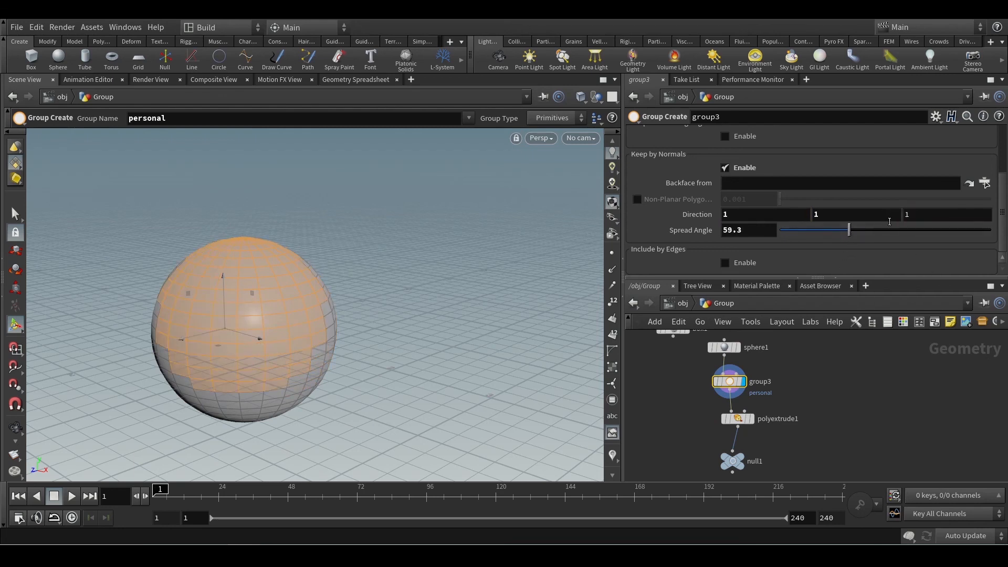
key("Escape")
mouse_move(403, 348)
left_mouse_down()
mouse_move(247, 367)
mouse_move(357, 339)
mouse_move(386, 347)
left_mouse_up()
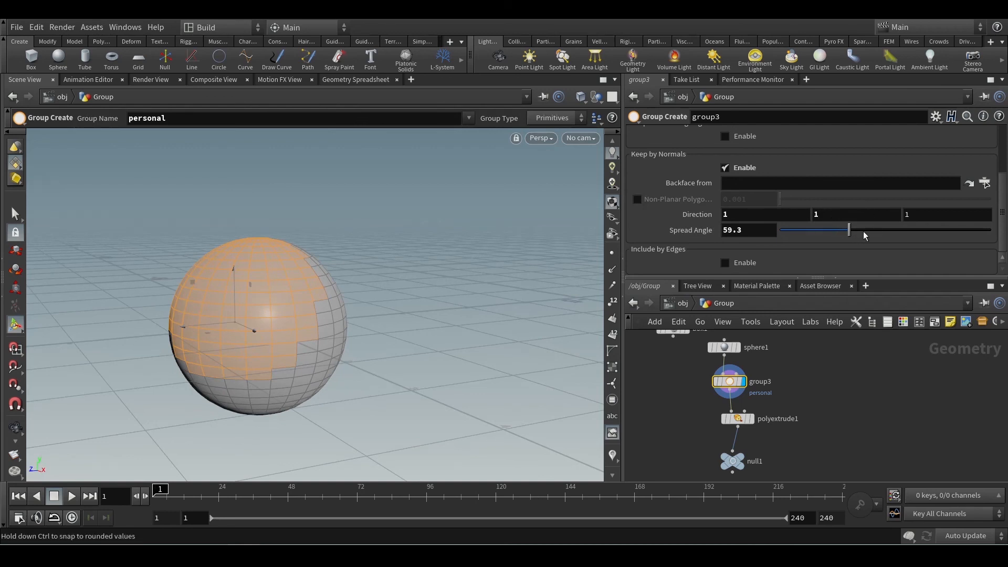
Set all three components of group3's normals Direction to 0.
left_click_drag(735, 216, 655, 231)
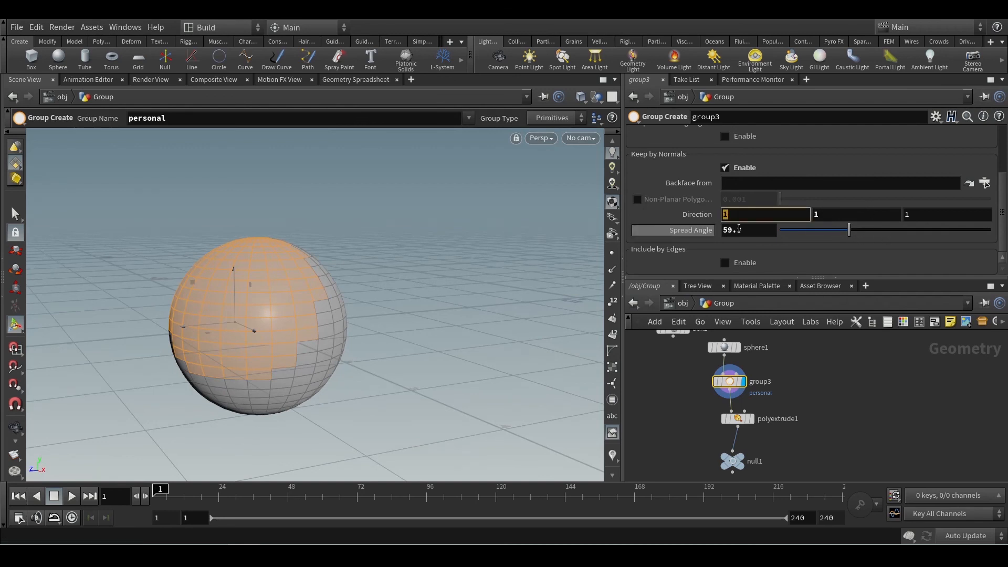
type("0")
left_click_drag(864, 216, 792, 223)
type("0")
left_click(931, 217)
double_click(931, 218)
type("0")
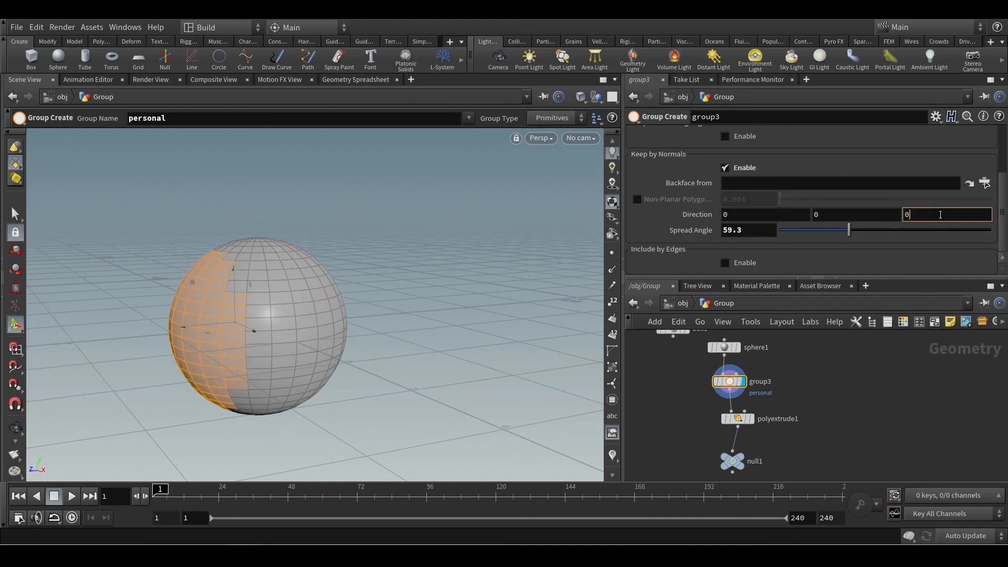
key("Return")
Revert group3's Keep by Normals Direction and Spread Angle to their default values.
right_click(691, 214)
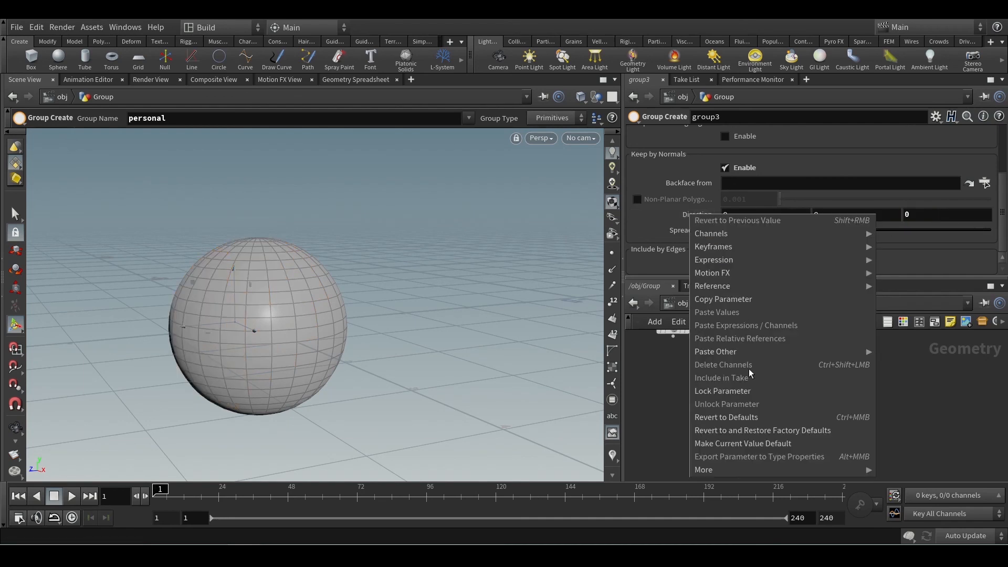
left_click(740, 416)
right_click(698, 229)
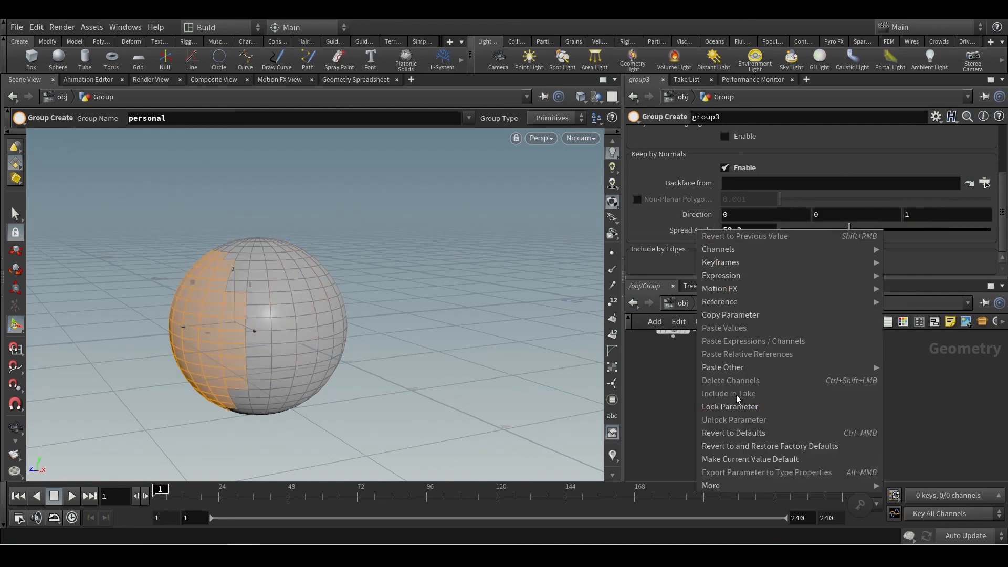
left_click(759, 433)
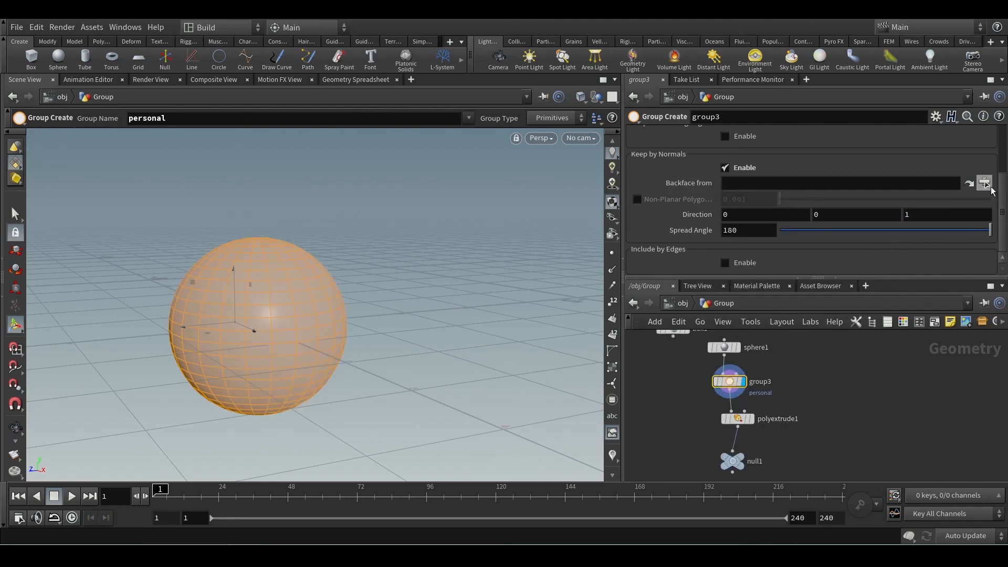
Cancel the operator choice for Backface from, and create a camera at object level from the current view.
left_click(989, 185)
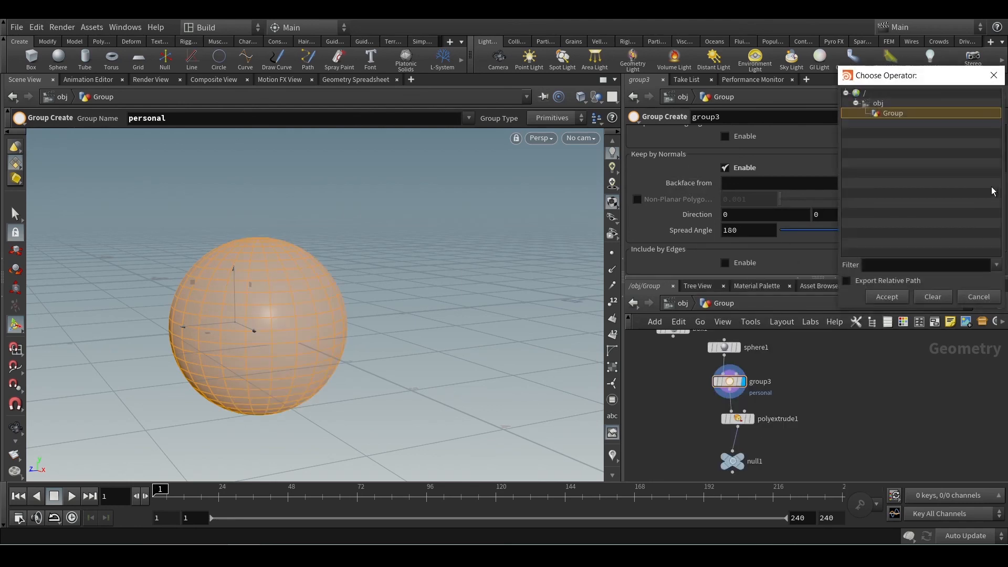
left_click(978, 297)
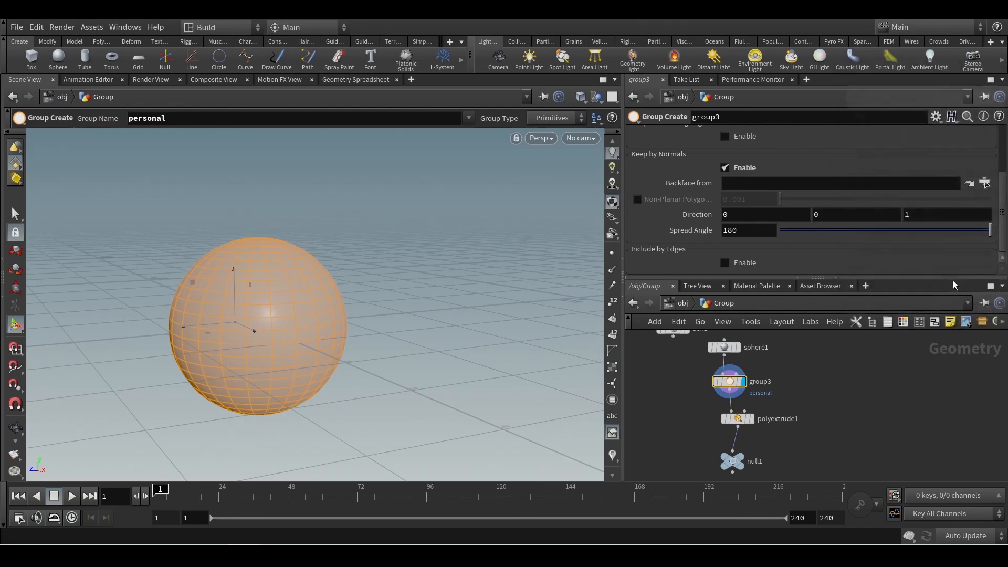
left_click(682, 302)
scroll(383, 351, "down", 3)
left_click_drag(383, 352, 472, 366, "alt")
middle_click_drag(473, 367, 498, 351, "alt")
left_click(505, 64, "ctrl")
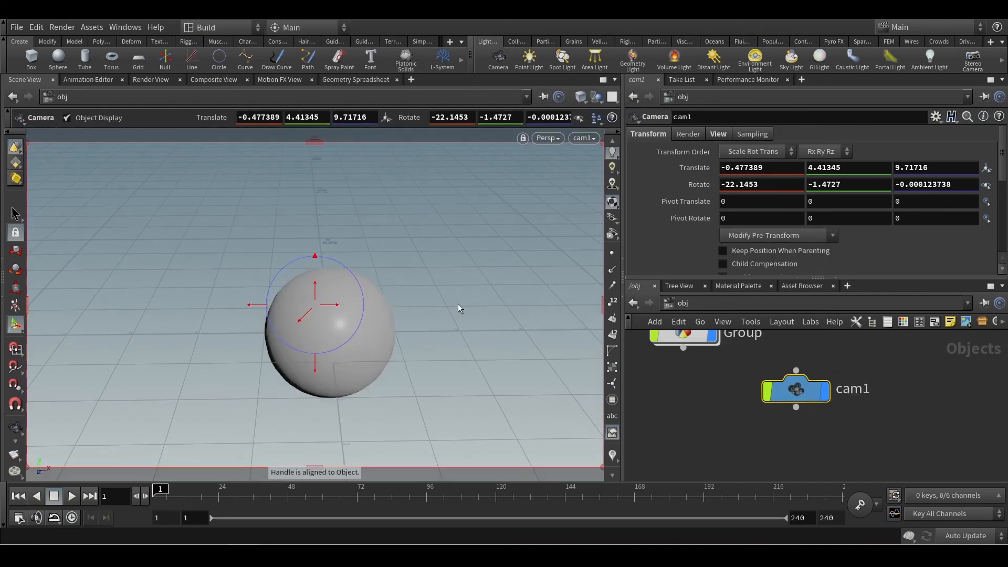
Set group3's Keep by Normals Backface from to /obj/cam1 inside the Group geometry and inspect the grouped faces on the sphere.
scroll(458, 303, "down", 3, "alt")
left_click_drag(463, 304, 193, 293, "alt")
key("Return")
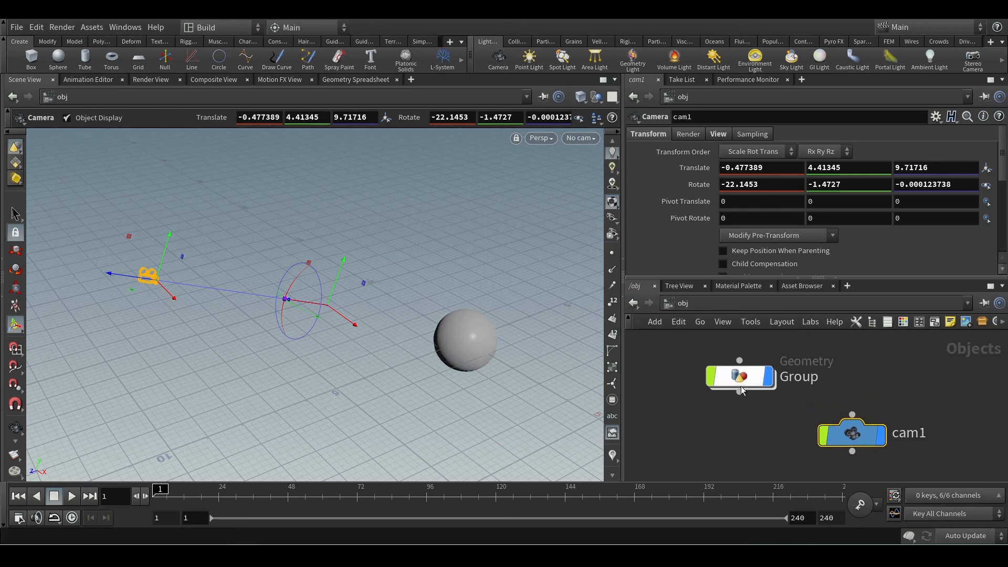
double_click(741, 386)
middle_click_drag(781, 399, 855, 429)
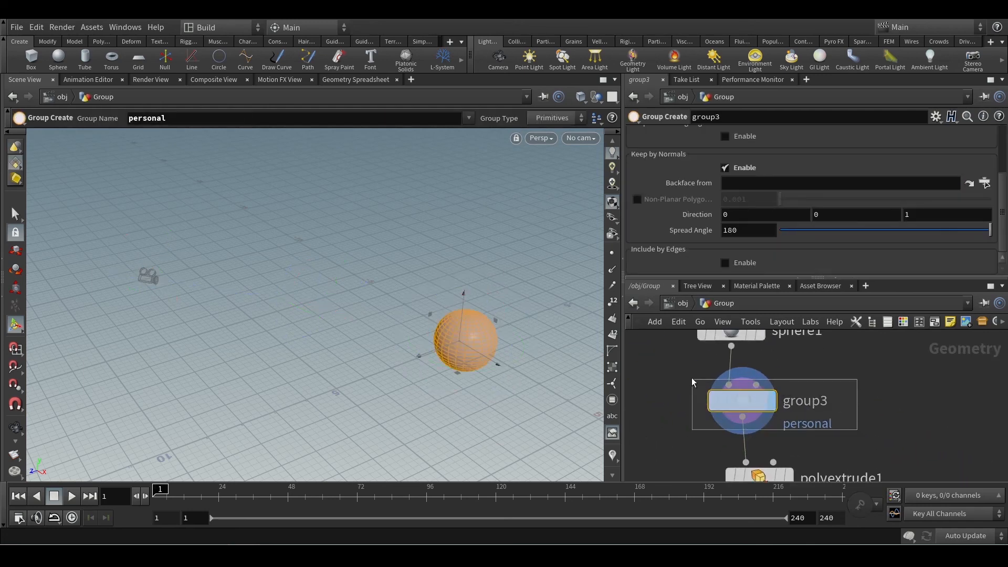
left_click(984, 184)
left_click(902, 116)
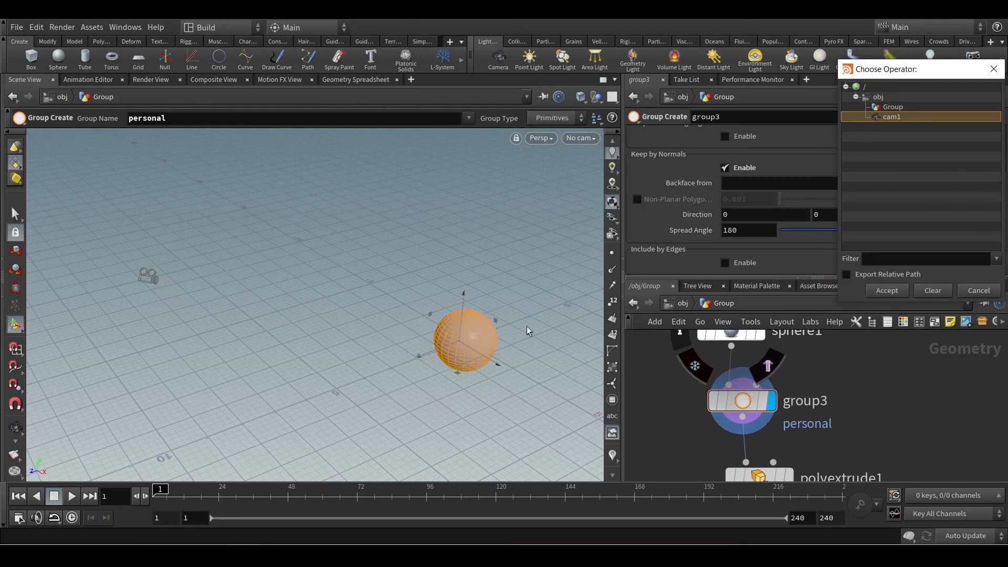
left_click(887, 291)
key("Escape")
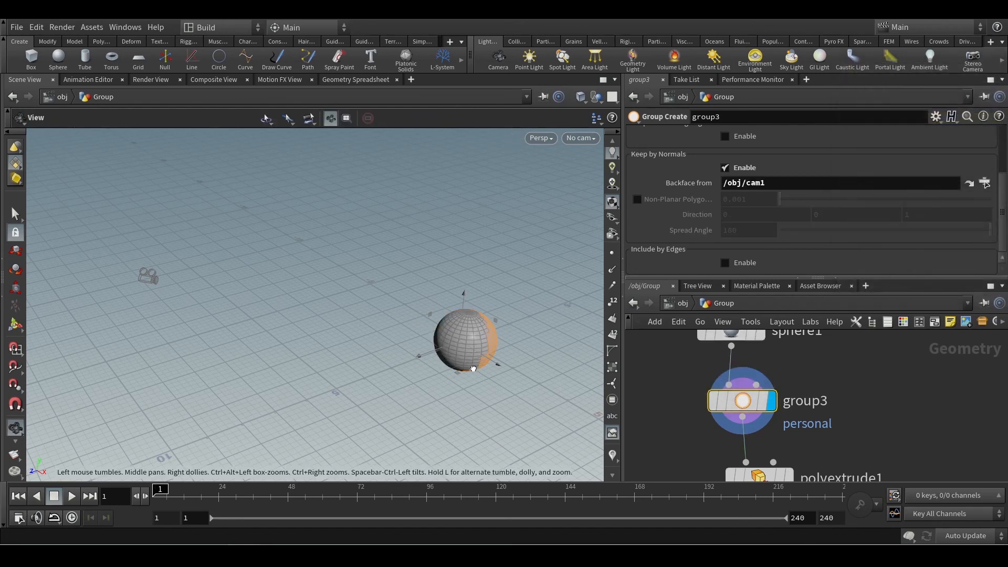
left_click_drag(586, 373, 400, 353)
key("Return")
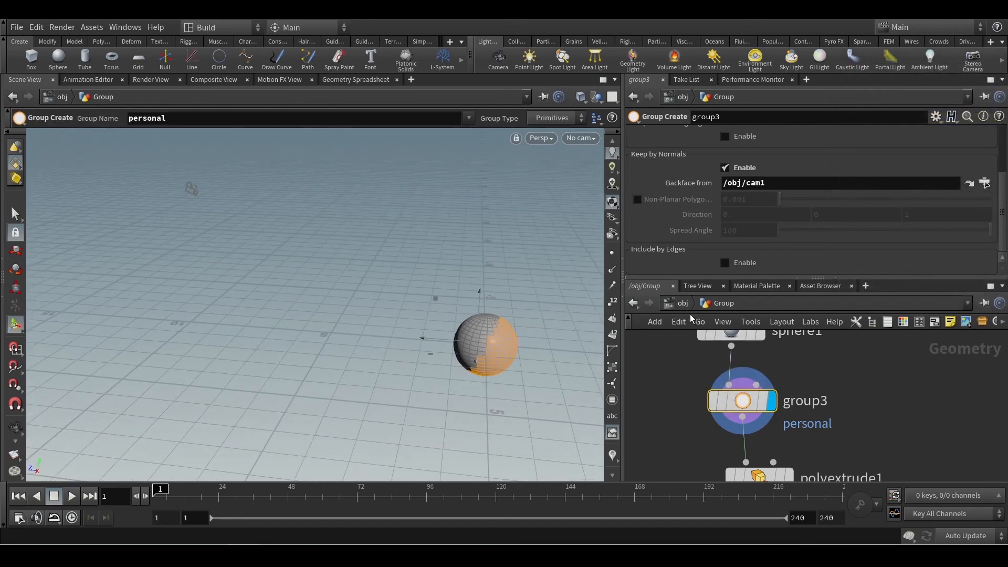
Move cam1 sideways at object level to a Translate of about 4.6, 4.41, 9.85.
scroll(690, 372, "down", 1)
middle_click_drag(685, 367, 752, 437)
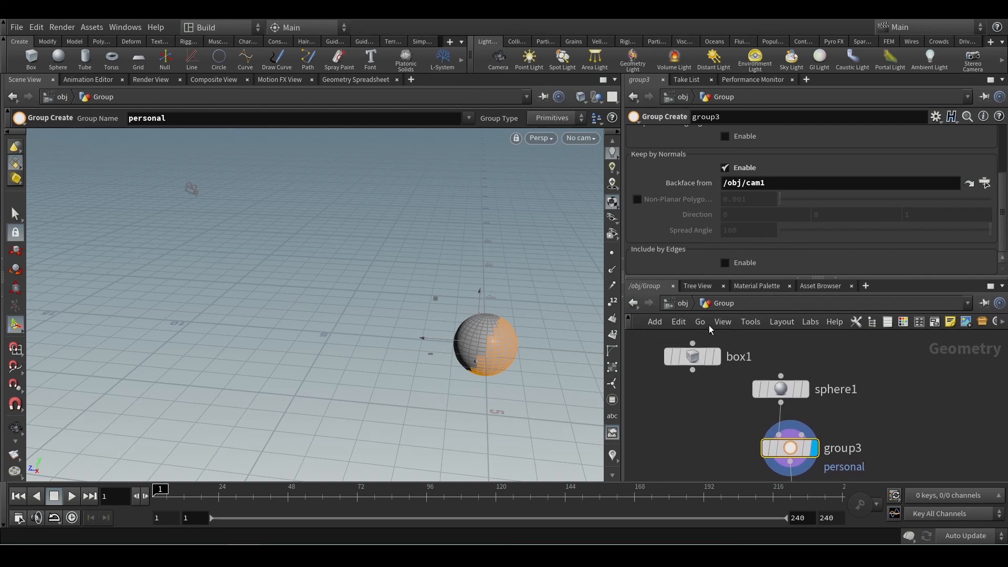
left_click(683, 309)
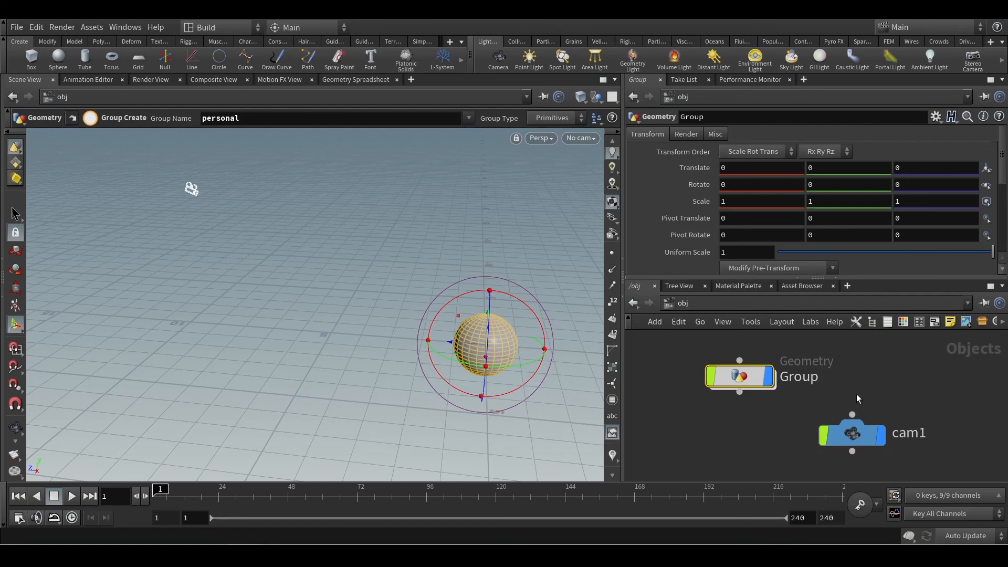
left_click(847, 433)
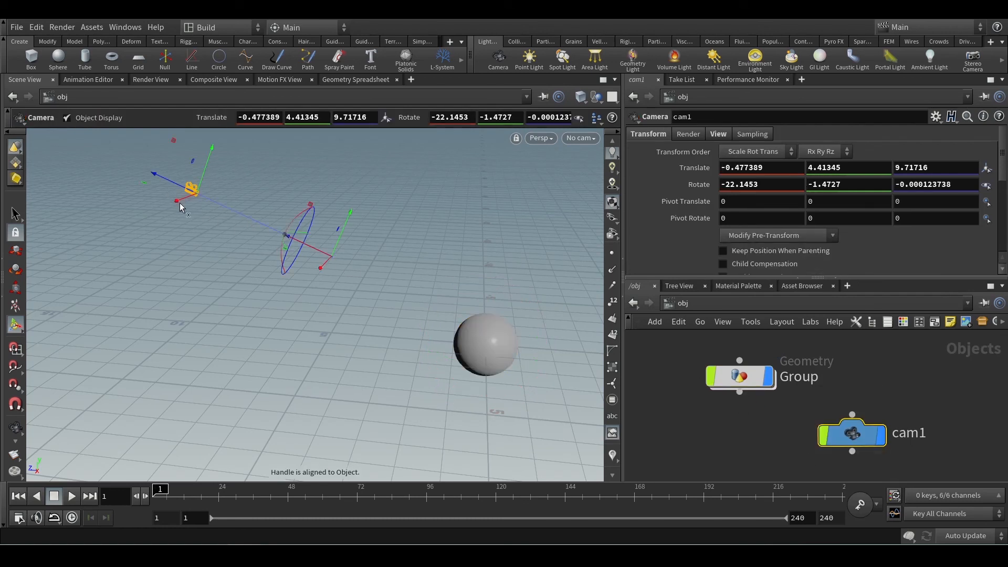
left_click_drag(184, 210, 131, 314)
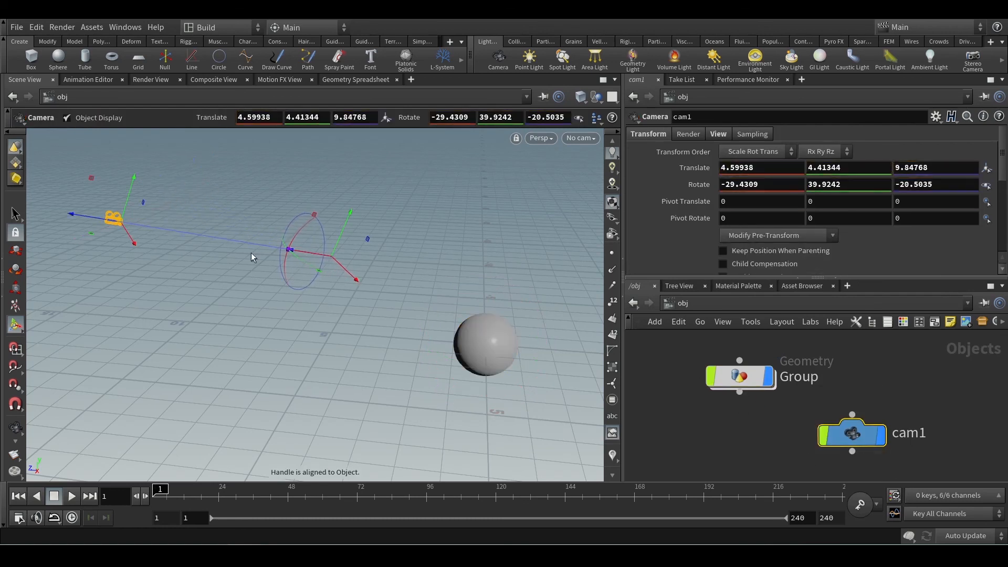
Return inside the Group geometry and inspect the sphere's camera-based backface group from another angle.
double_click(730, 379)
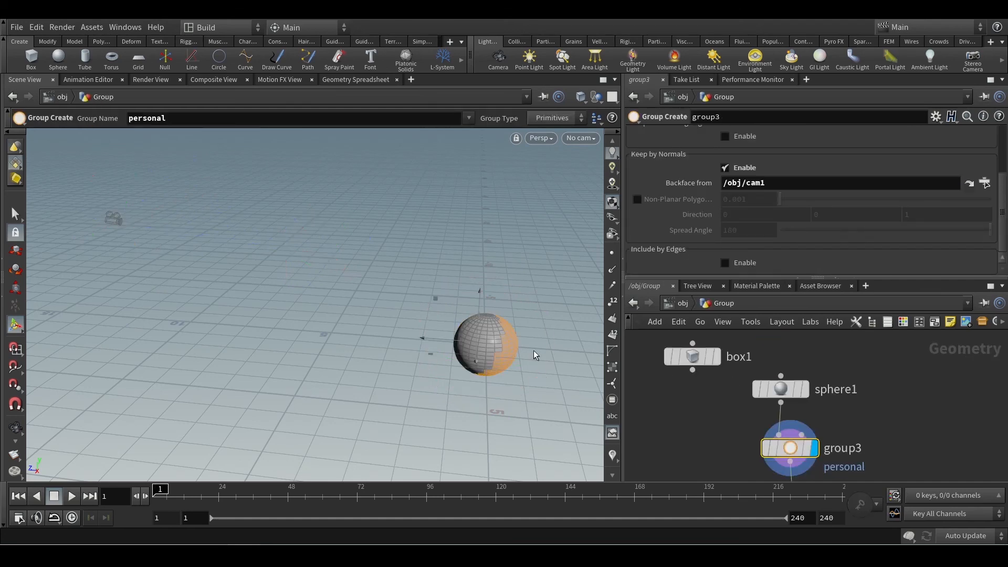
key("Escape")
left_click_drag(533, 351, 328, 405)
key("Return")
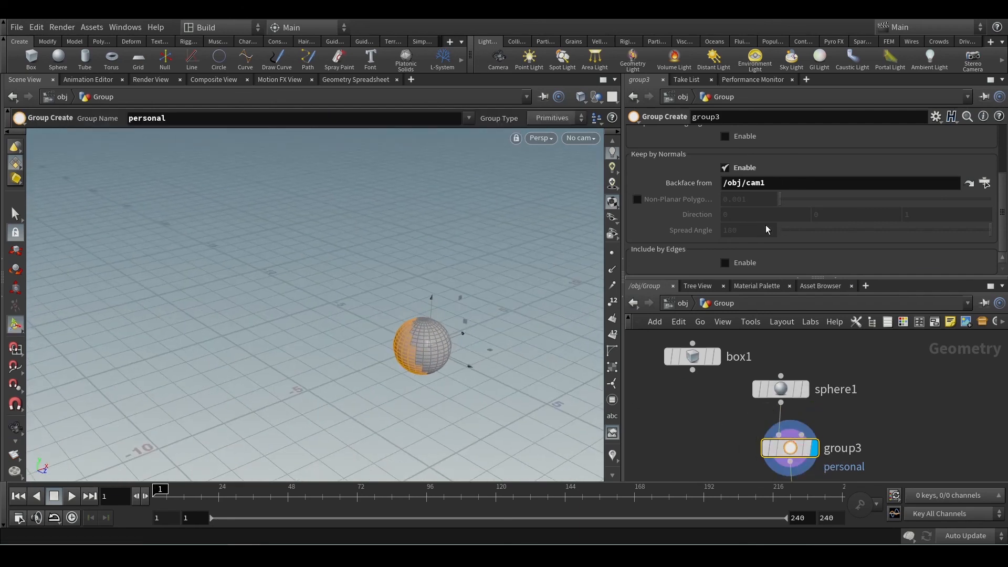
Disable Keep by Normals on group3.
scroll(798, 220, "up", 2)
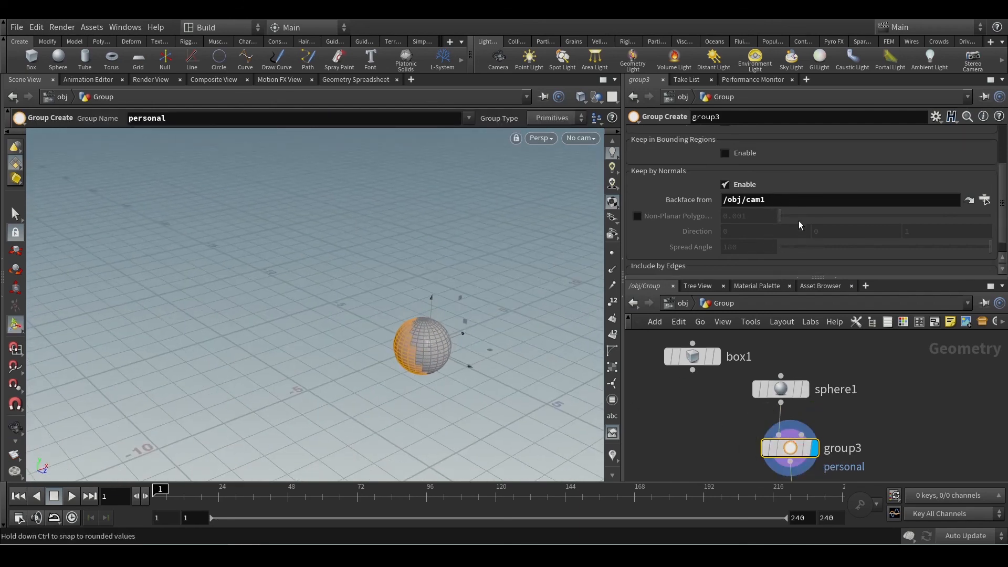
left_click_drag(793, 222, 727, 233)
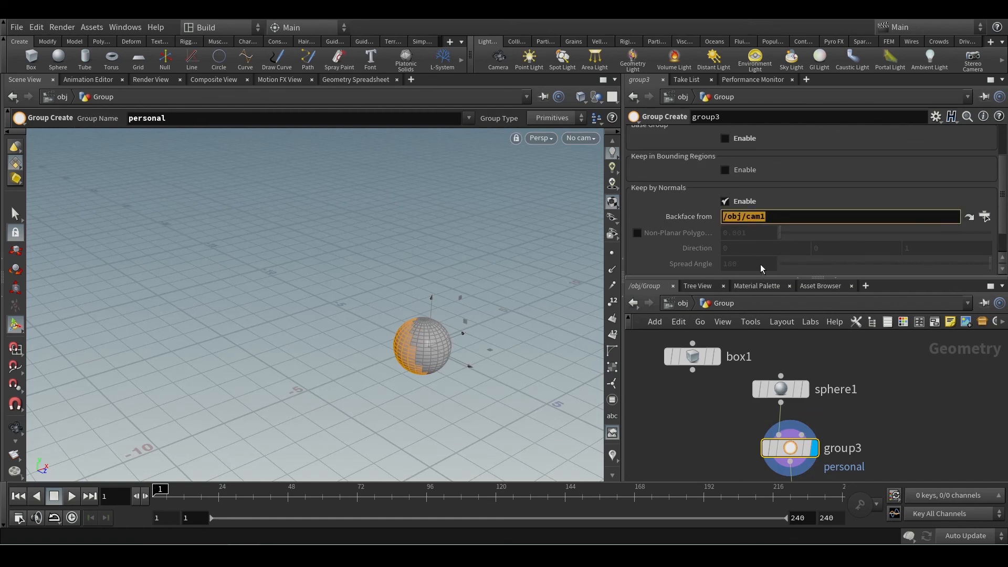
left_click(725, 202)
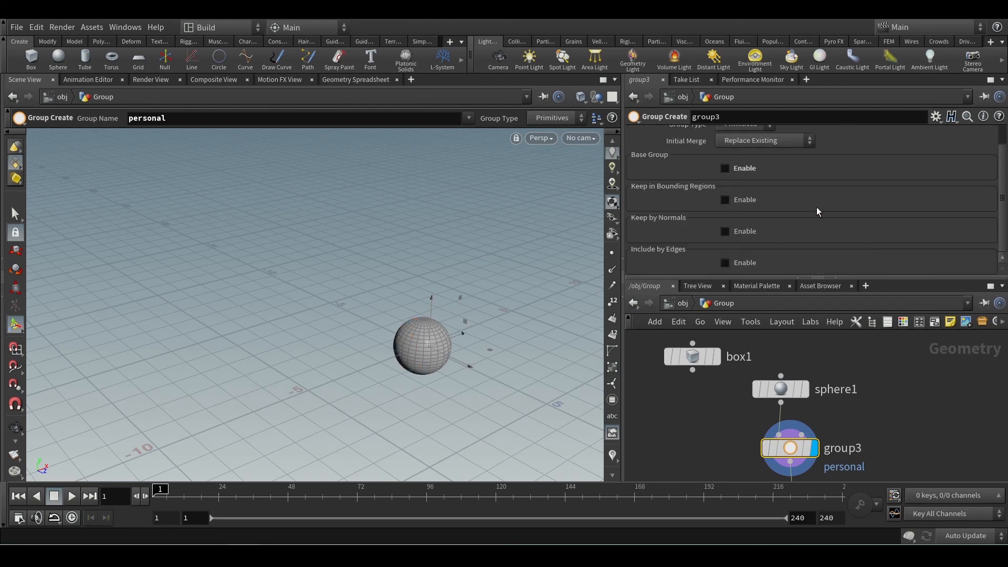